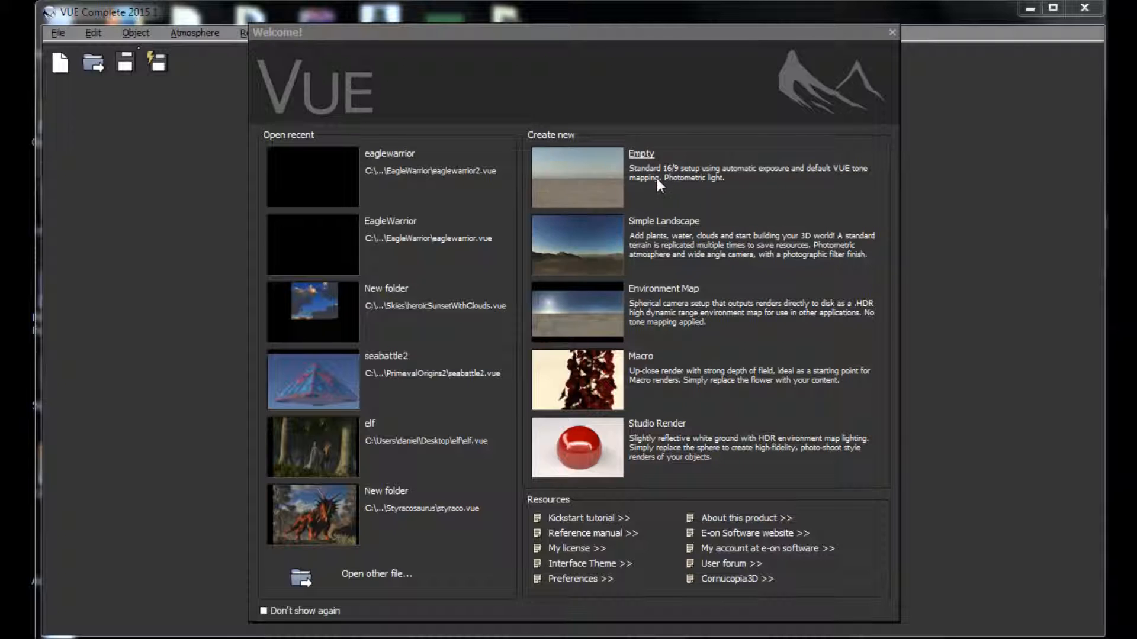
# Create a new scene from the Empty template and set the main camera's focal length to 70 mm
pyautogui.click(582, 127)
pyautogui.click(578, 190)
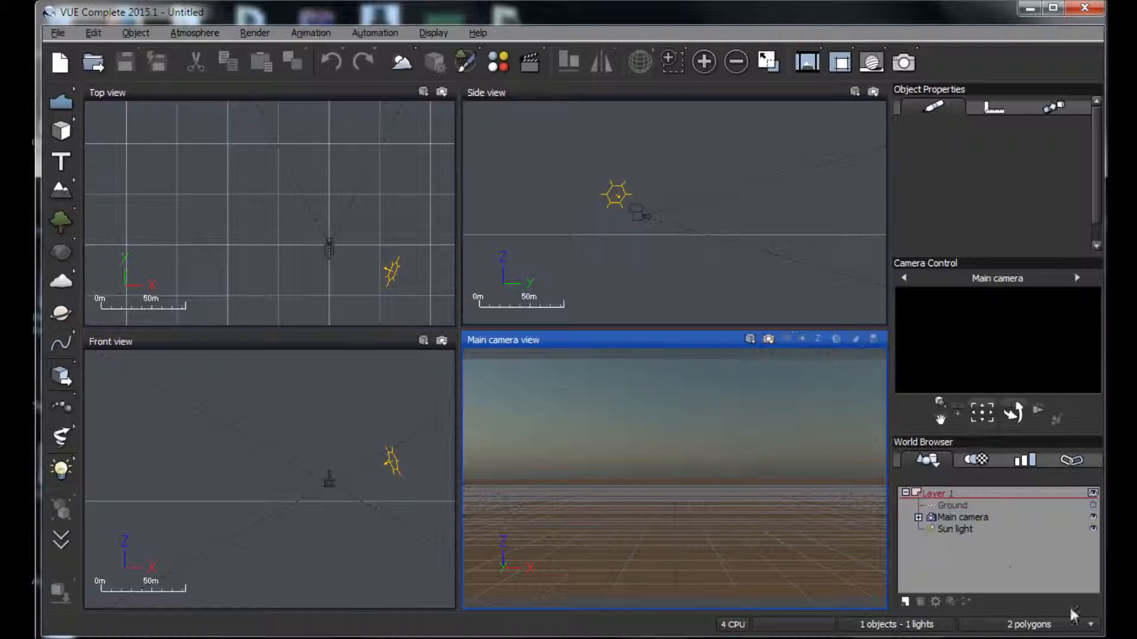
pyautogui.click(965, 518)
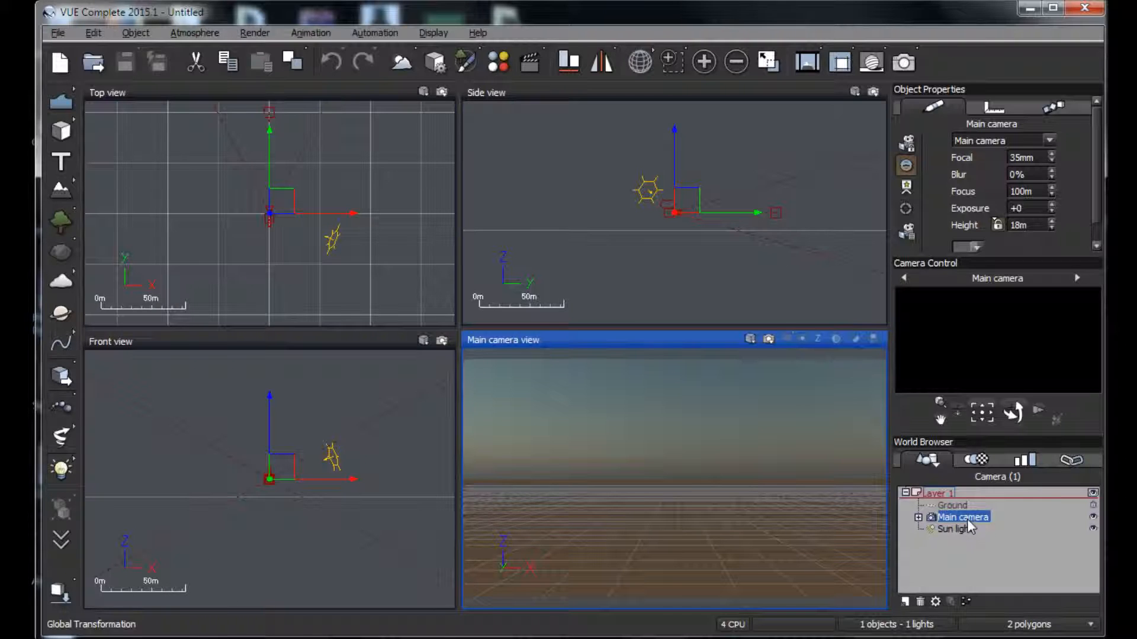
pyautogui.doubleClick(1018, 158)
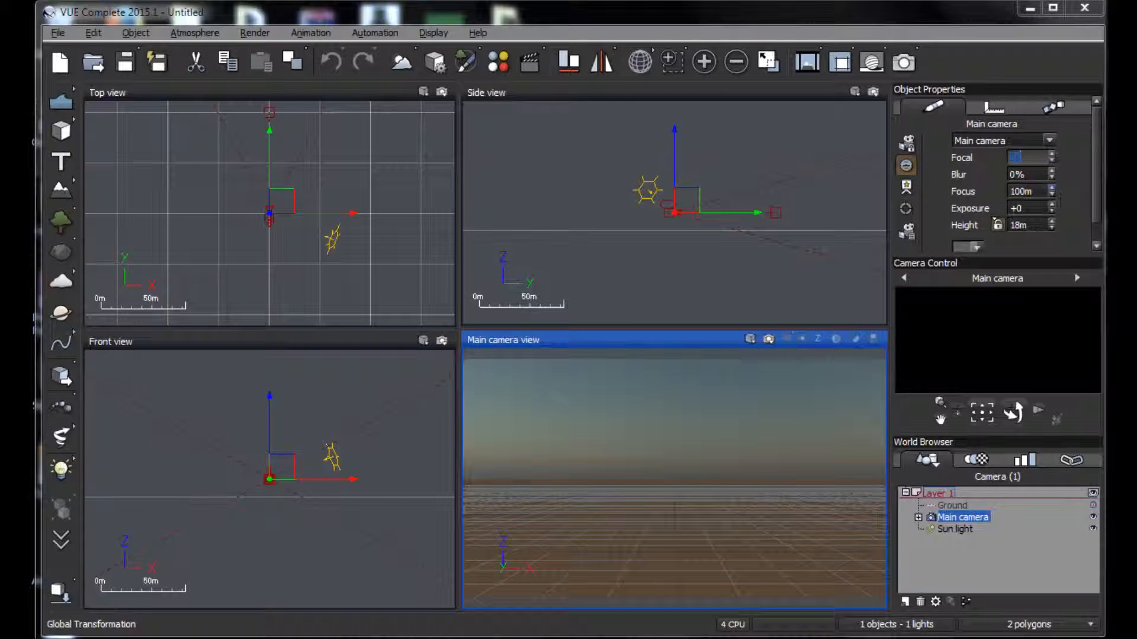
pyautogui.write('70')
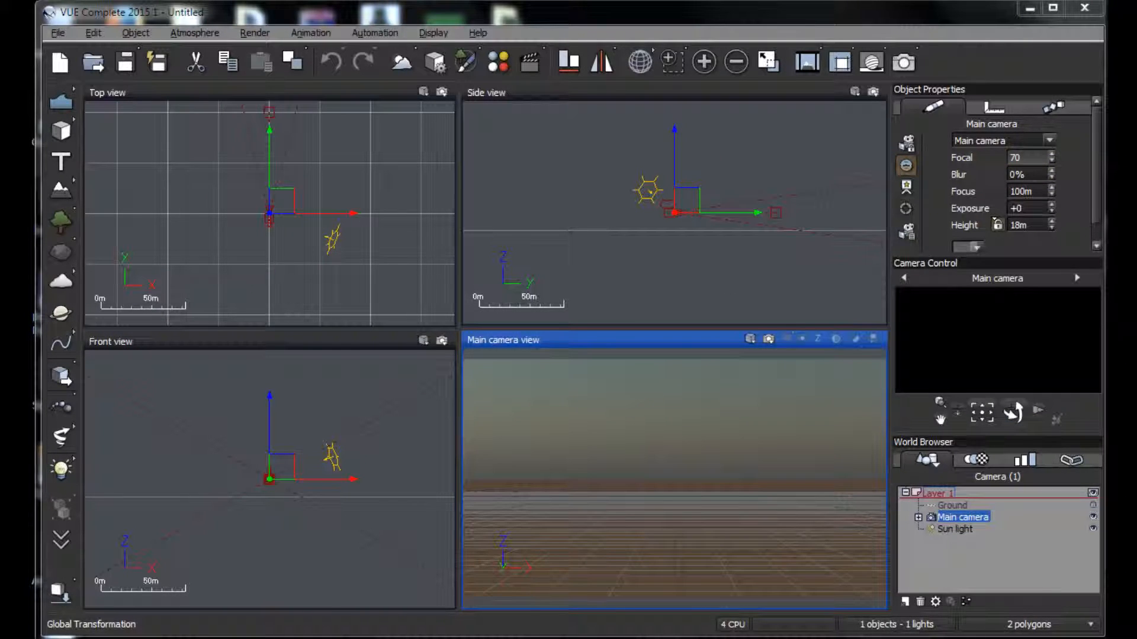
pyautogui.press('Return')
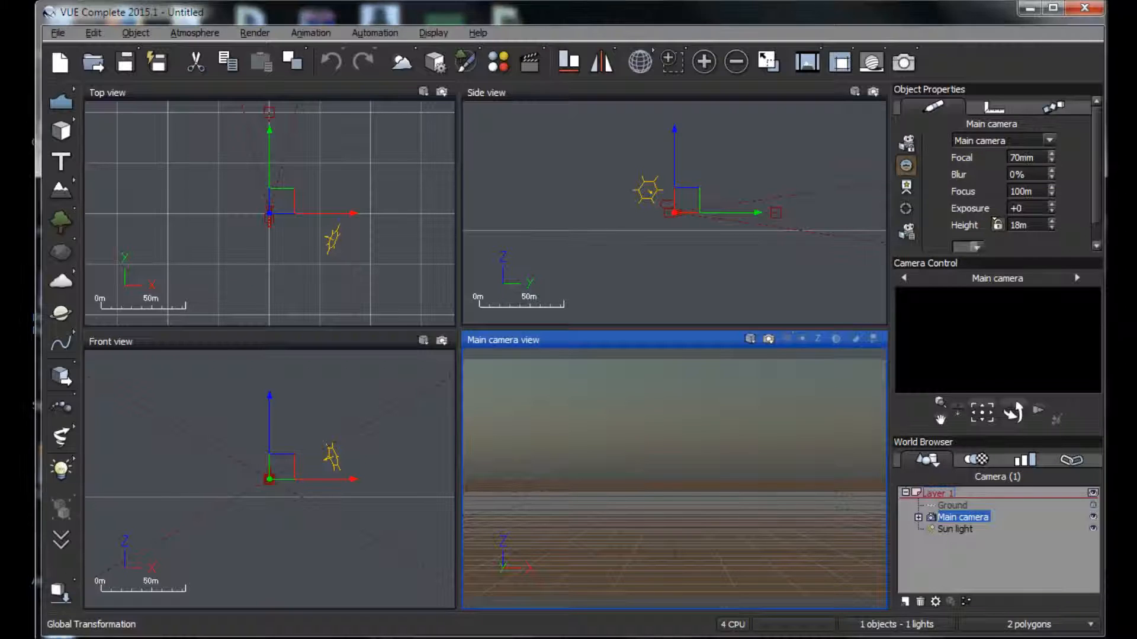
# Load the Danger in the Air atmosphere preset from the Daytime Spectral Sunshine collection
pyautogui.click(955, 530)
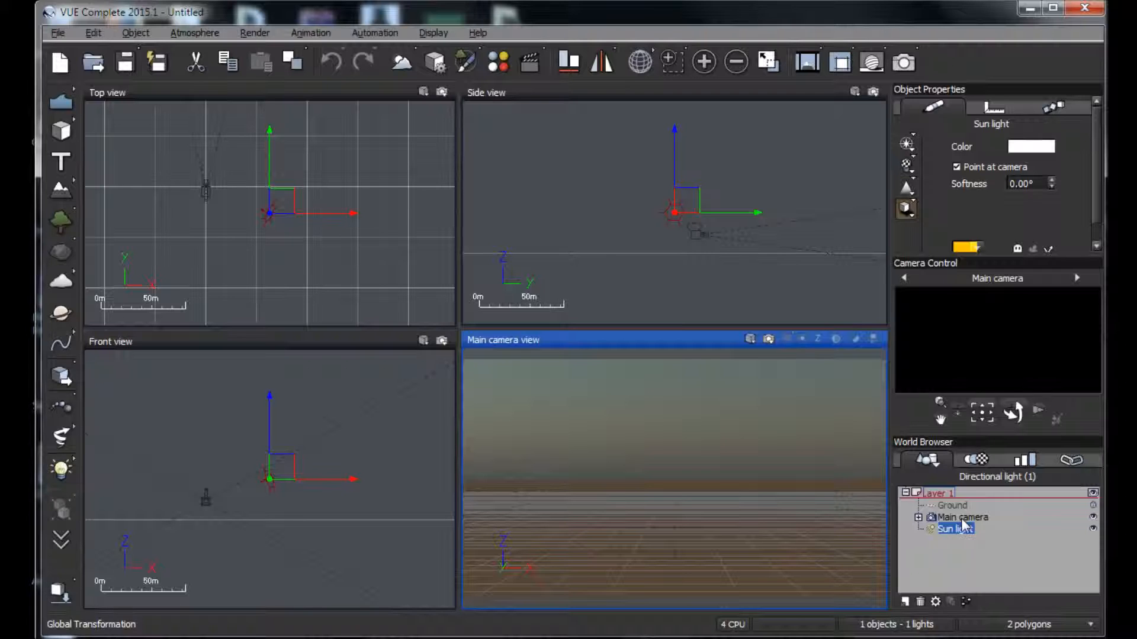
pyautogui.click(402, 63)
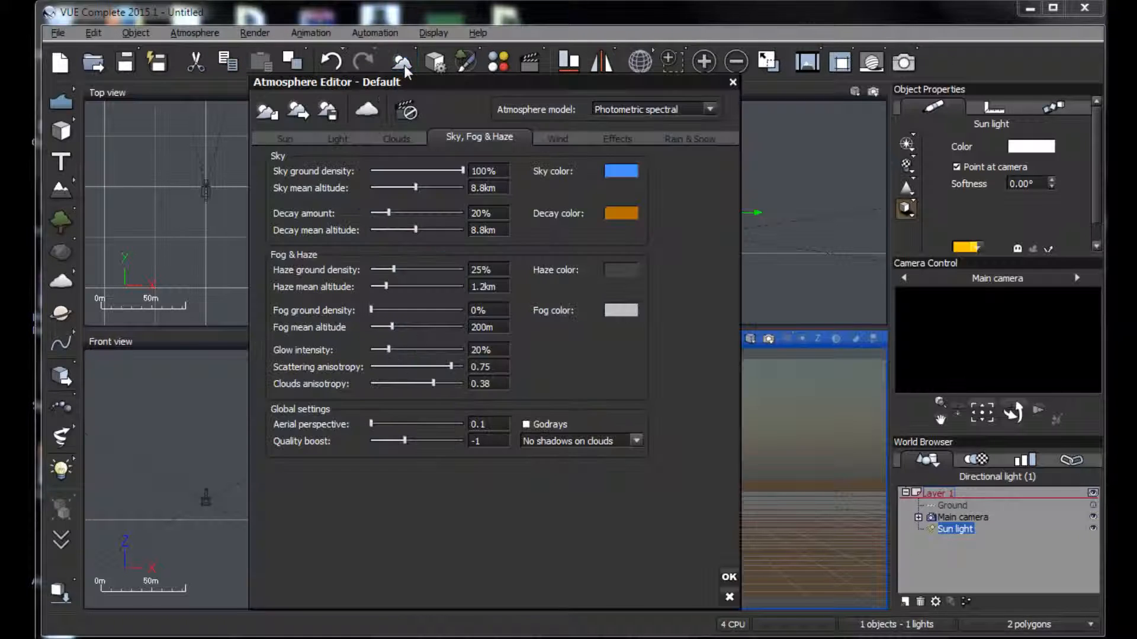
pyautogui.click(729, 597)
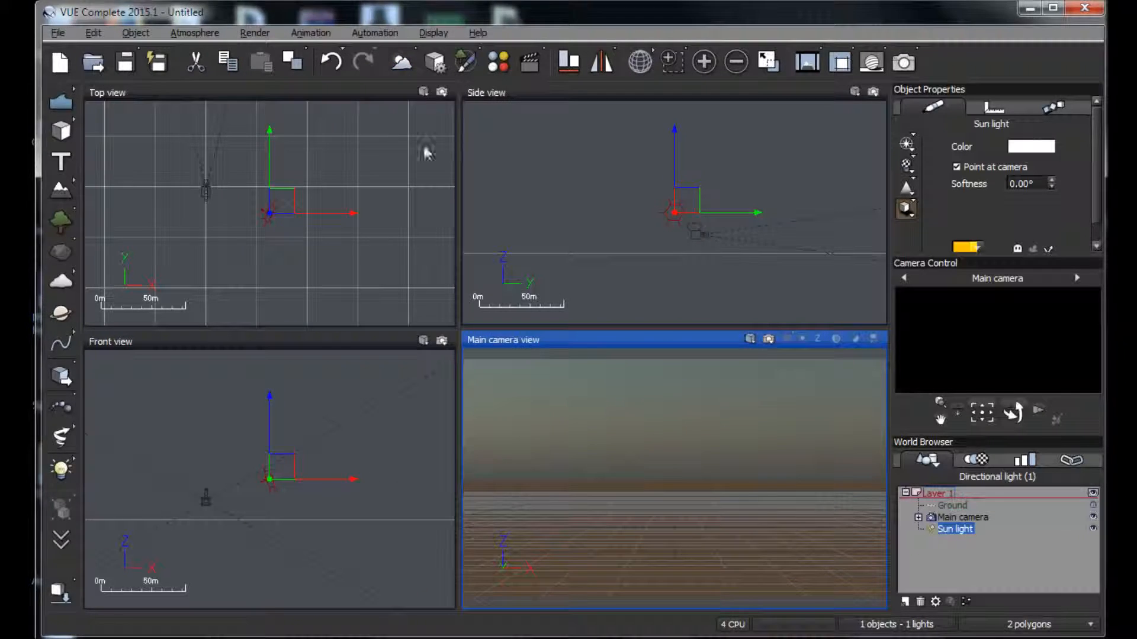
pyautogui.click(403, 64)
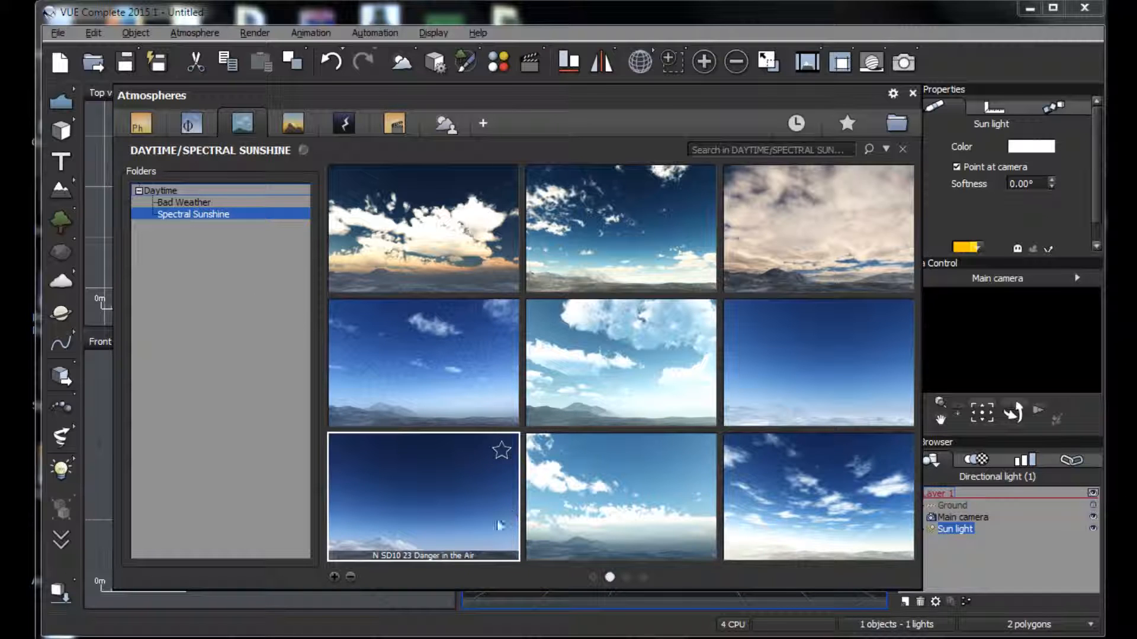
pyautogui.doubleClick(404, 512)
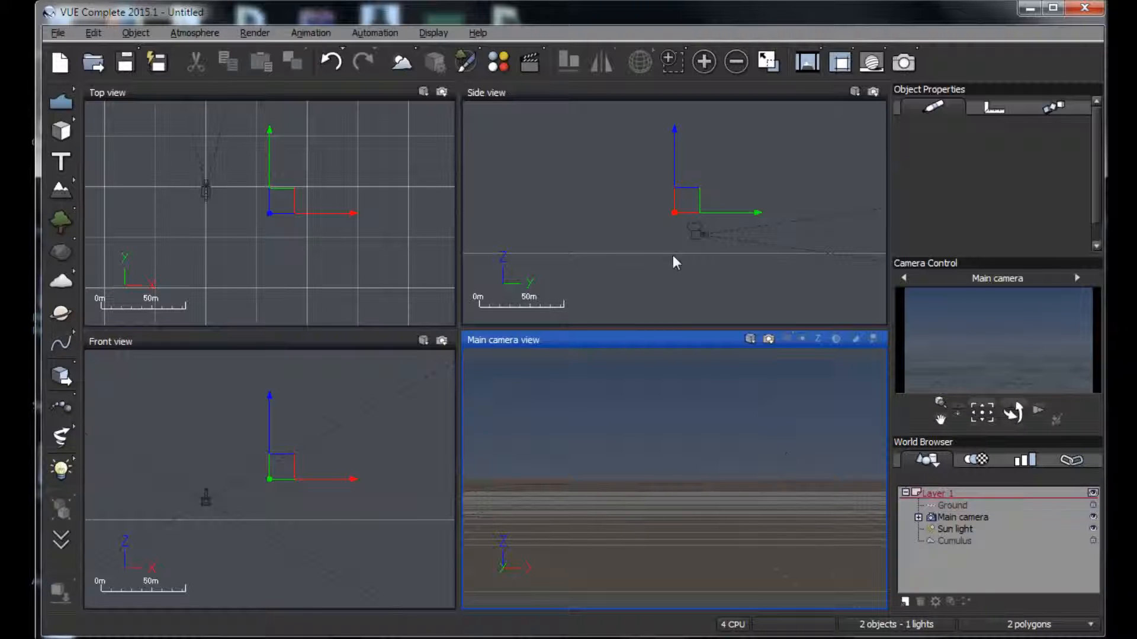
# Raise the main camera's target slightly in the side view so the camera tilts upward
pyautogui.click(952, 514)
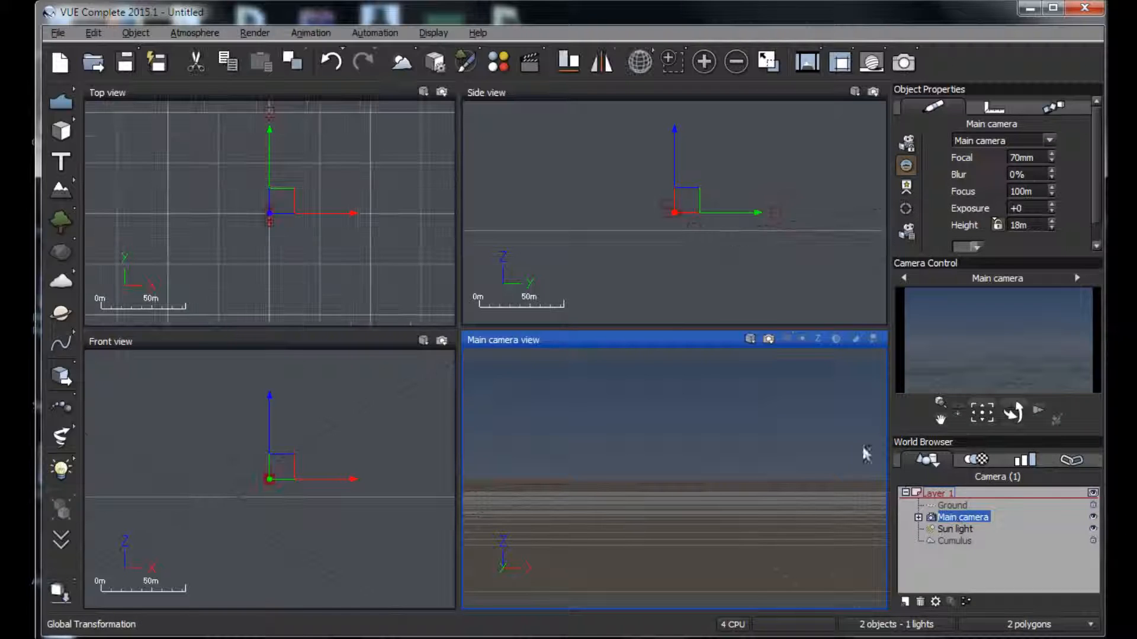
pyautogui.click(691, 205)
pyautogui.click(780, 216)
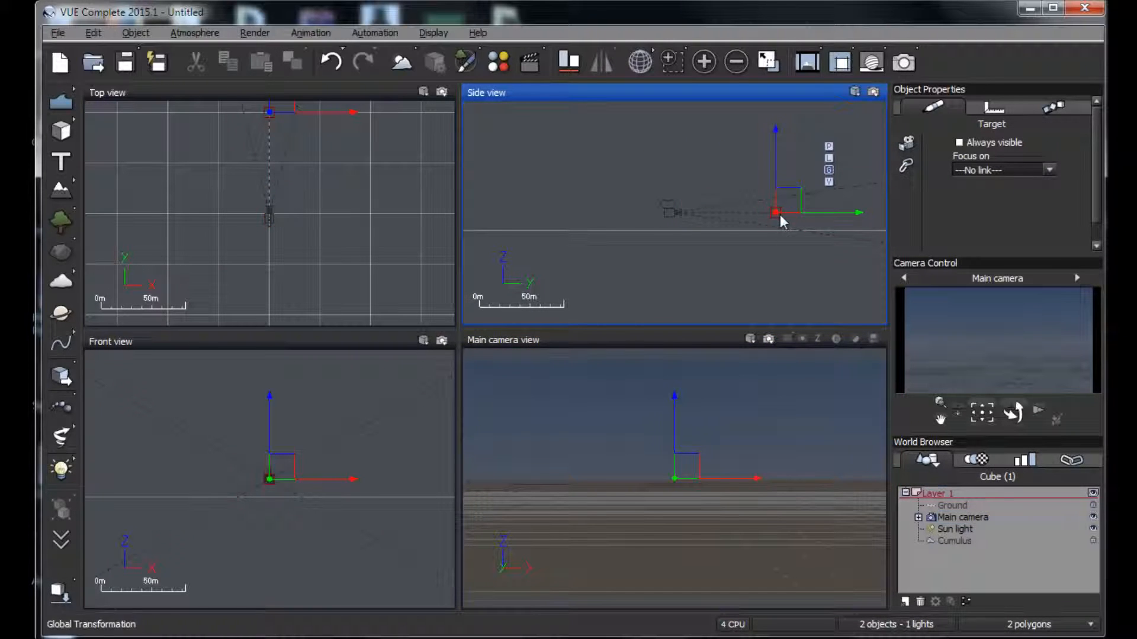
pyautogui.moveTo(792, 211); pyautogui.dragTo(791, 207)
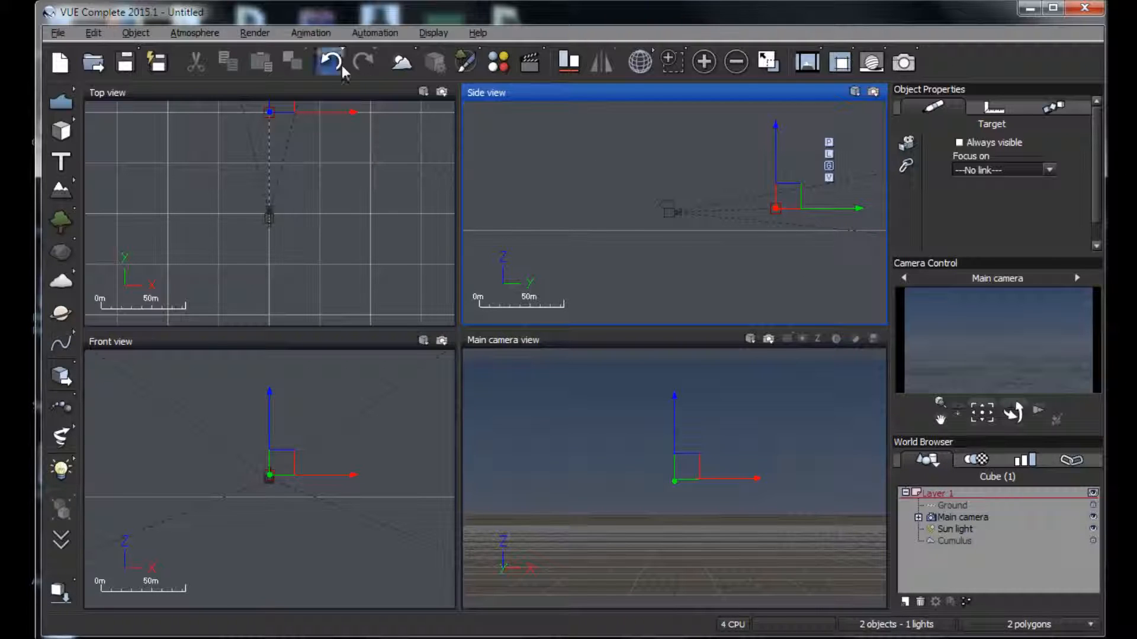
# Replace the atmosphere's Cumulus cloud layer with the Dark Cumulus material from the Spectral 2 clouds
pyautogui.click(402, 63)
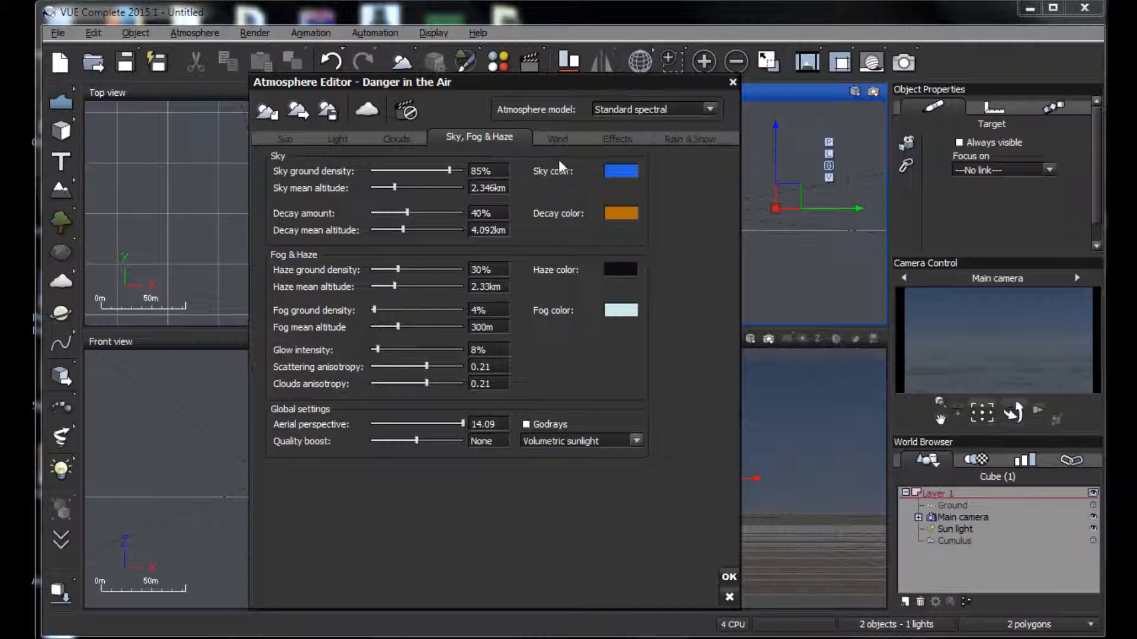
pyautogui.click(393, 141)
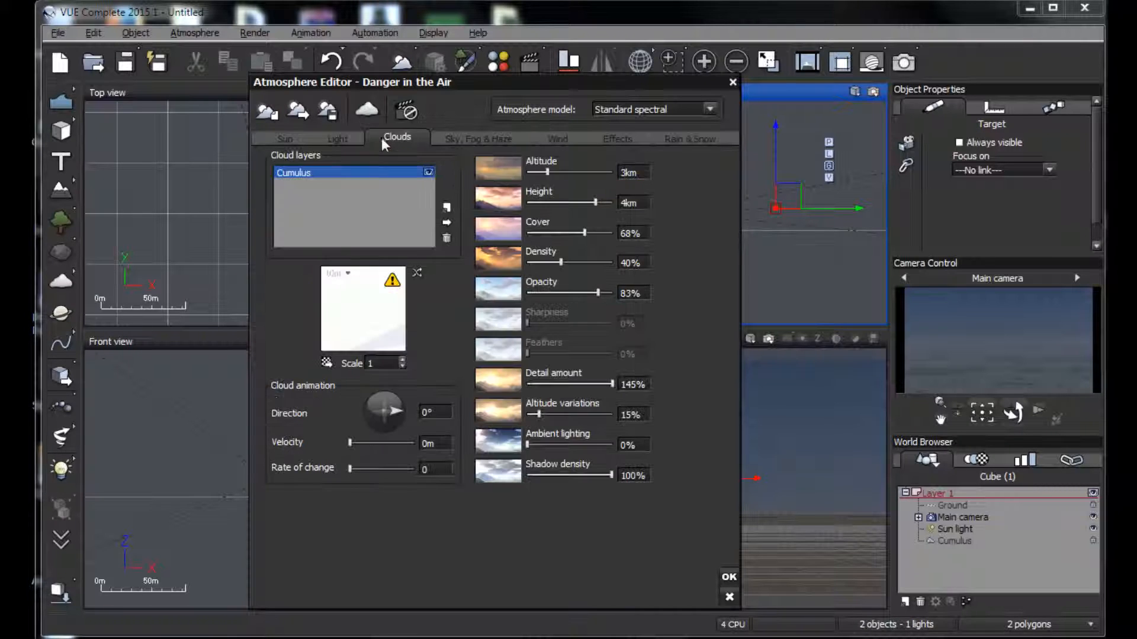
pyautogui.click(447, 238)
pyautogui.click(446, 208)
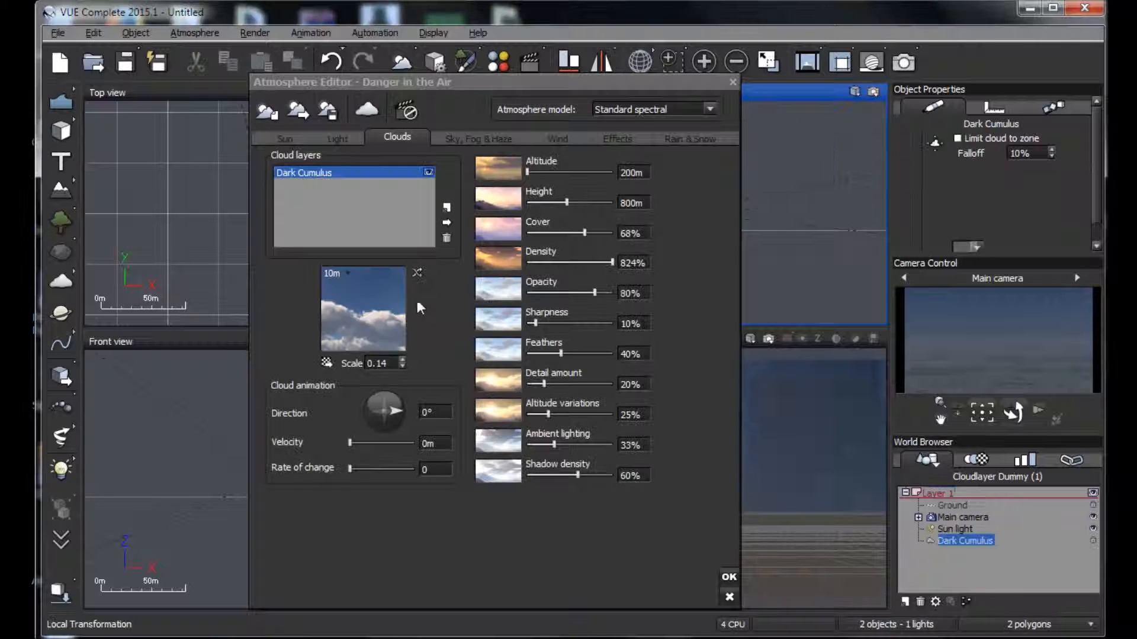
pyautogui.click(327, 363)
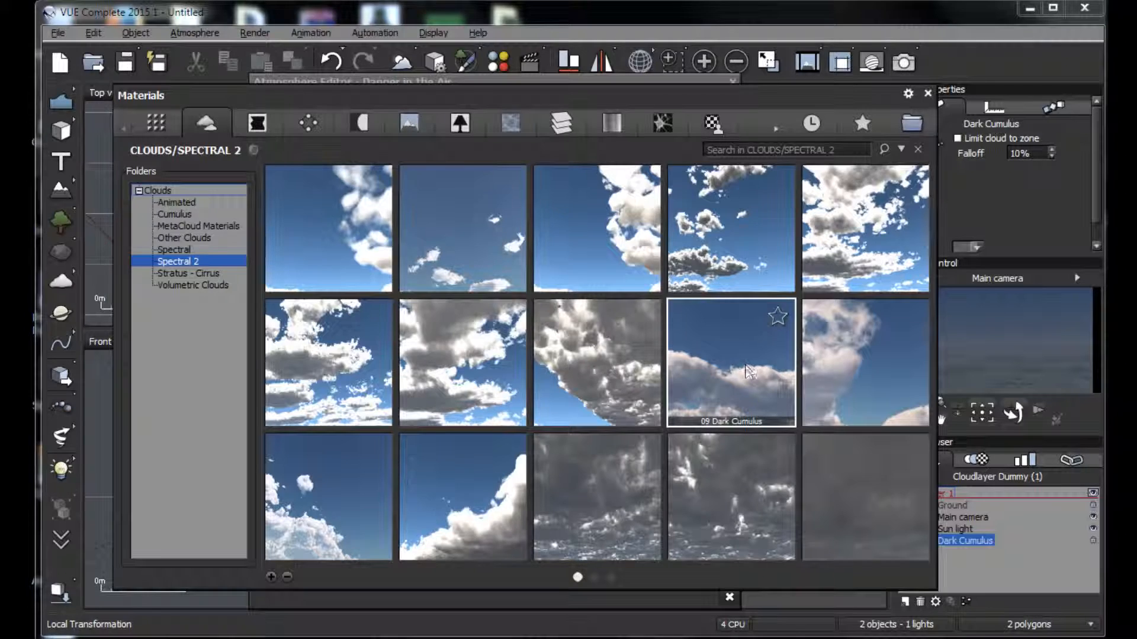
pyautogui.doubleClick(749, 371)
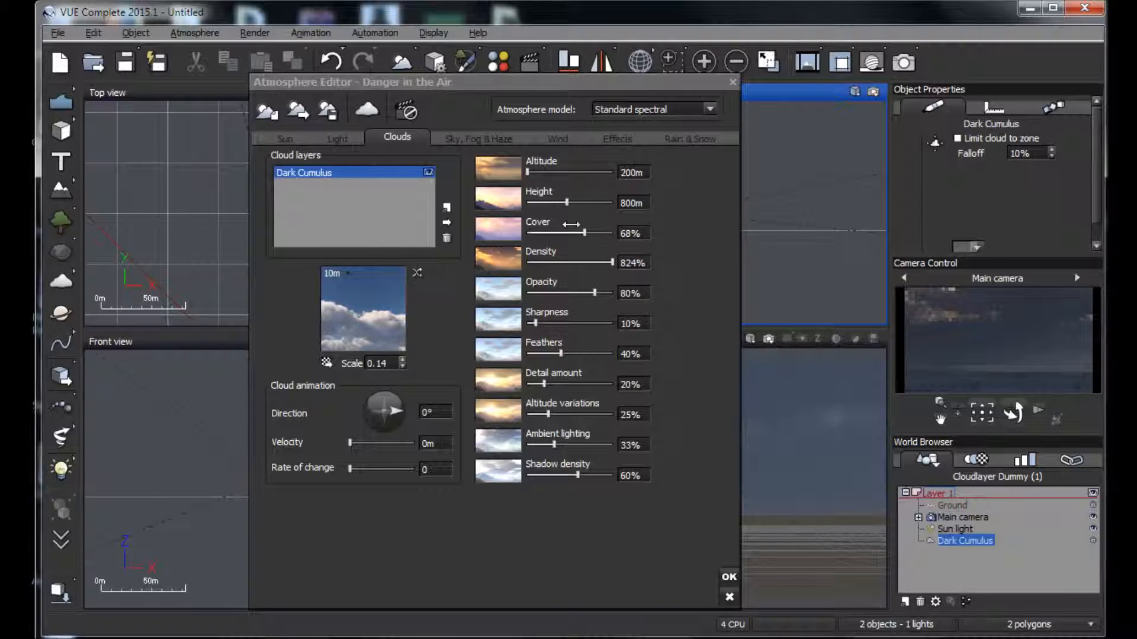
# Set the Dark Cumulus layer's cover to 40% and its density to 90%, and accept the atmosphere changes
pyautogui.moveTo(576, 234); pyautogui.dragTo(562, 234)
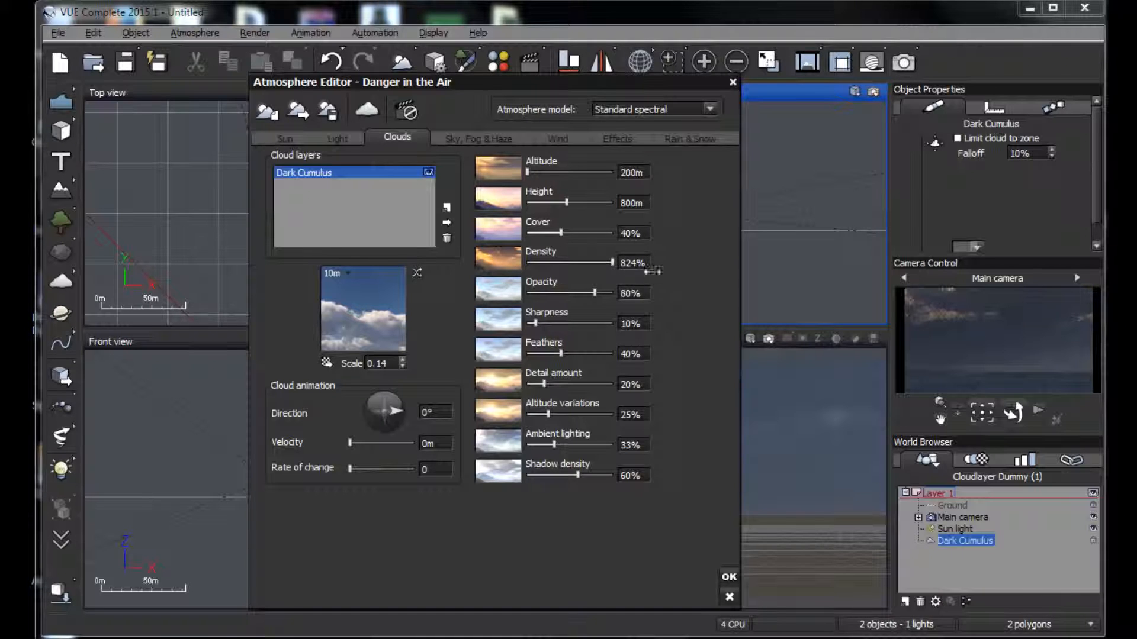
pyautogui.moveTo(616, 261); pyautogui.dragTo(612, 263)
pyautogui.click(625, 267)
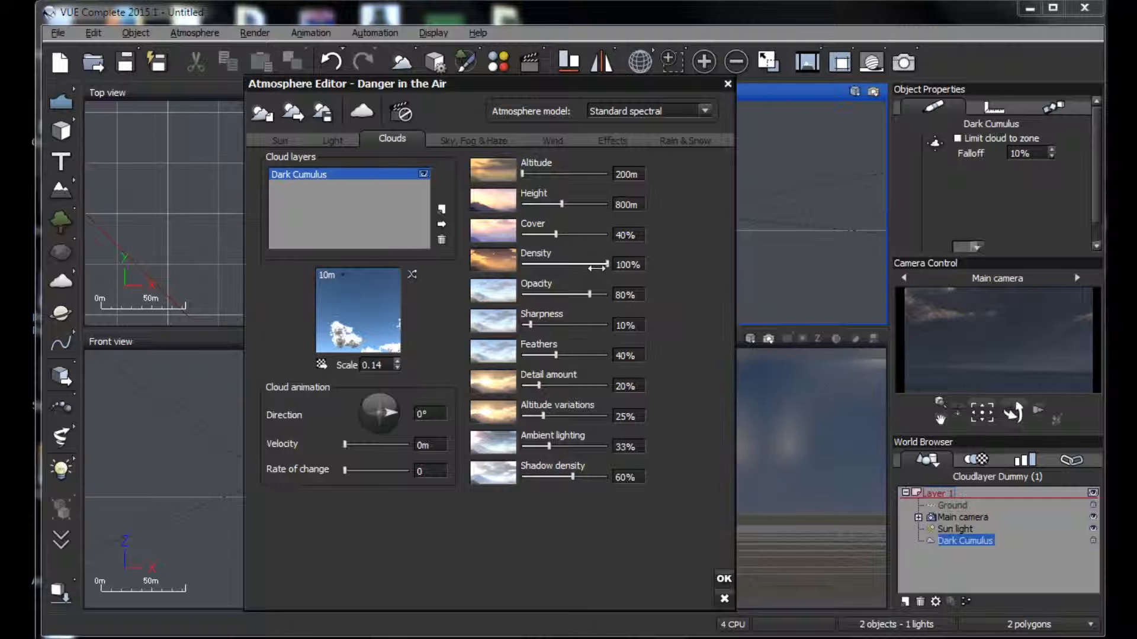
pyautogui.moveTo(605, 264); pyautogui.dragTo(599, 266)
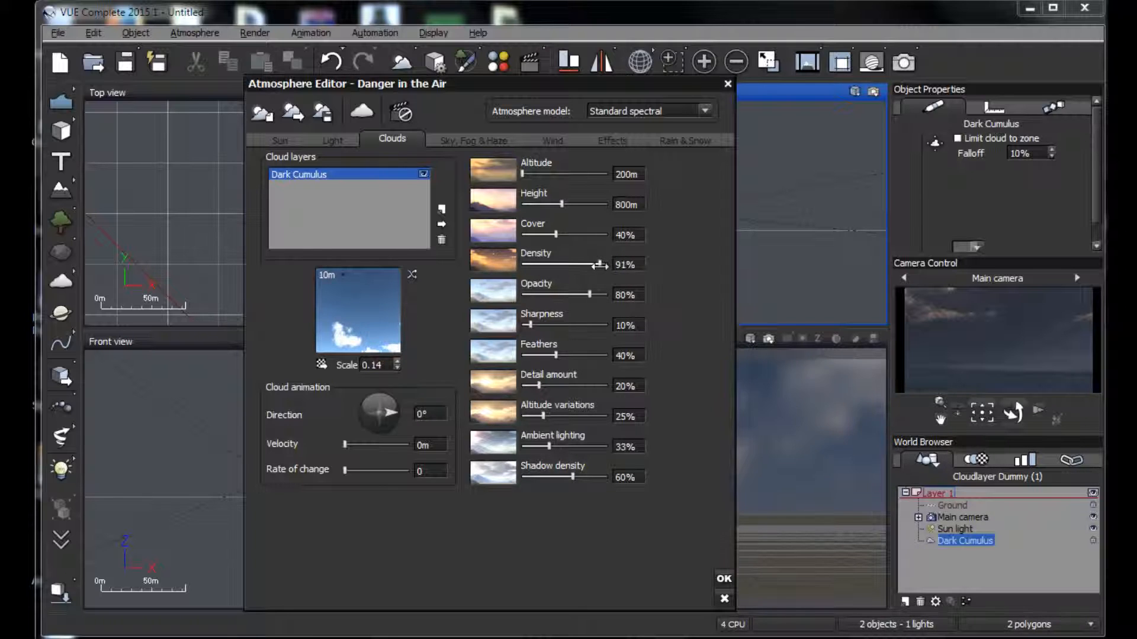
pyautogui.click(968, 306)
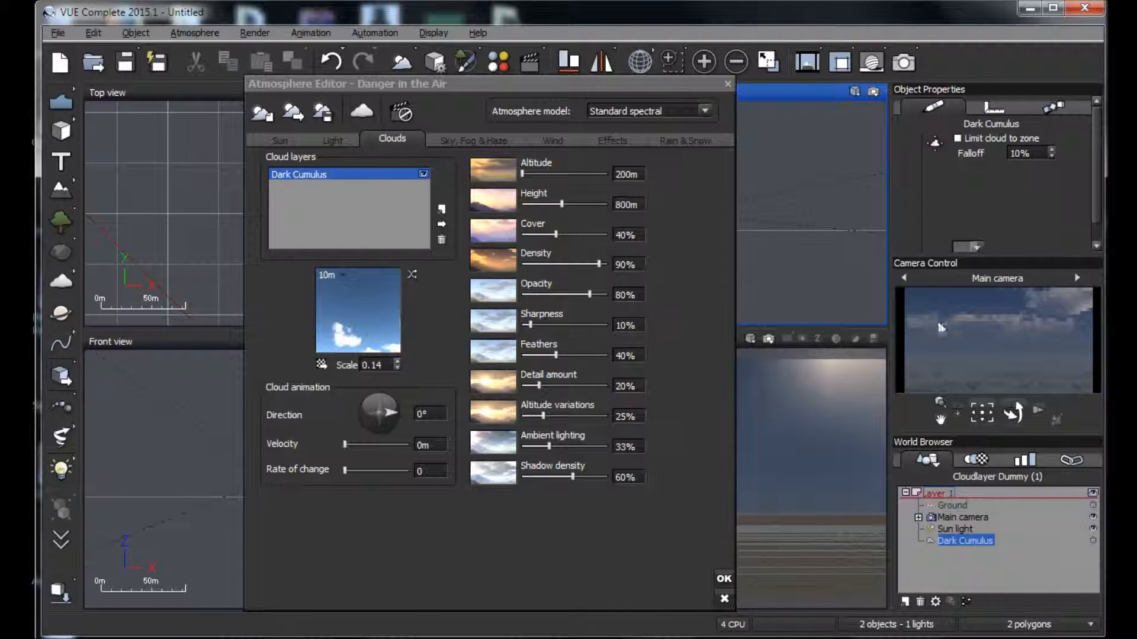
pyautogui.click(723, 583)
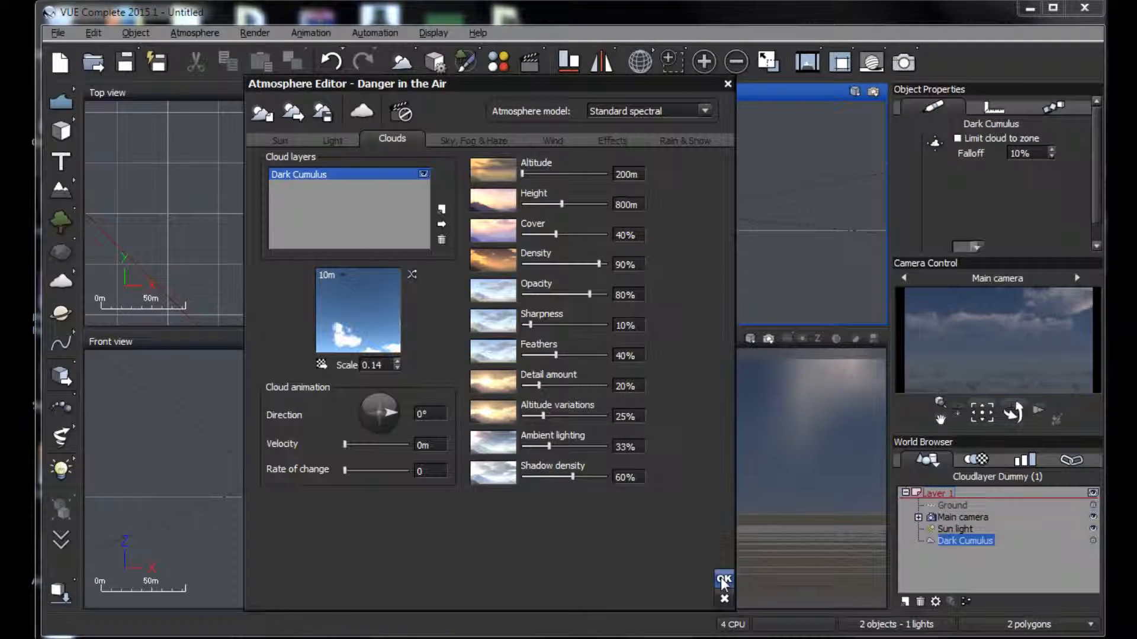
pyautogui.click(723, 582)
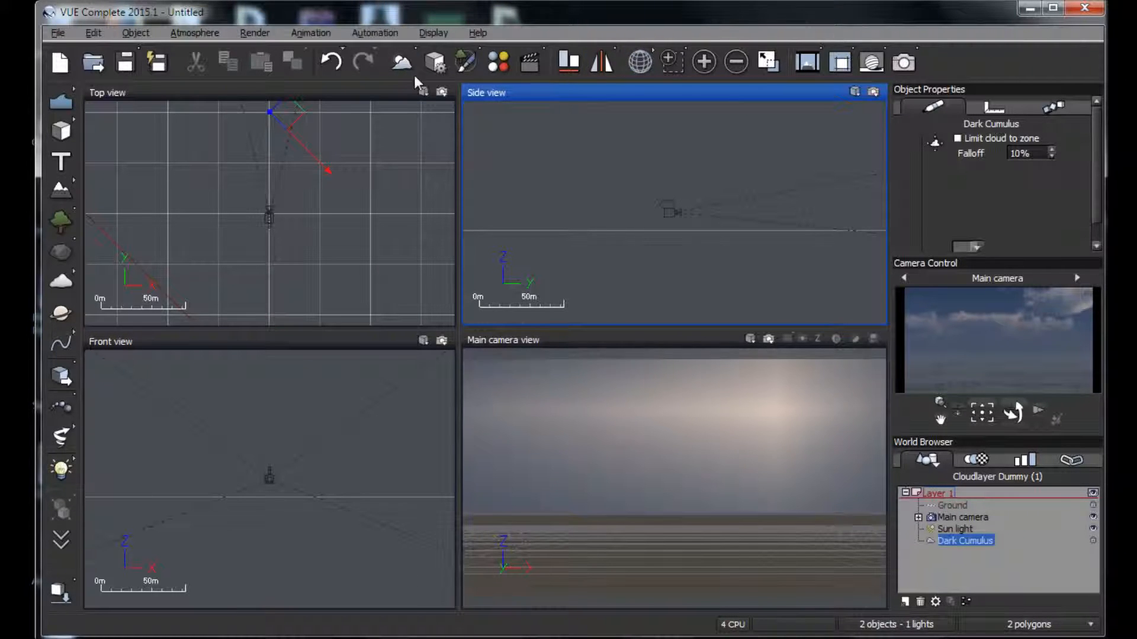
# Lower the atmosphere's lighting quality boost to about -1.1 and accept the change
pyautogui.click(402, 61)
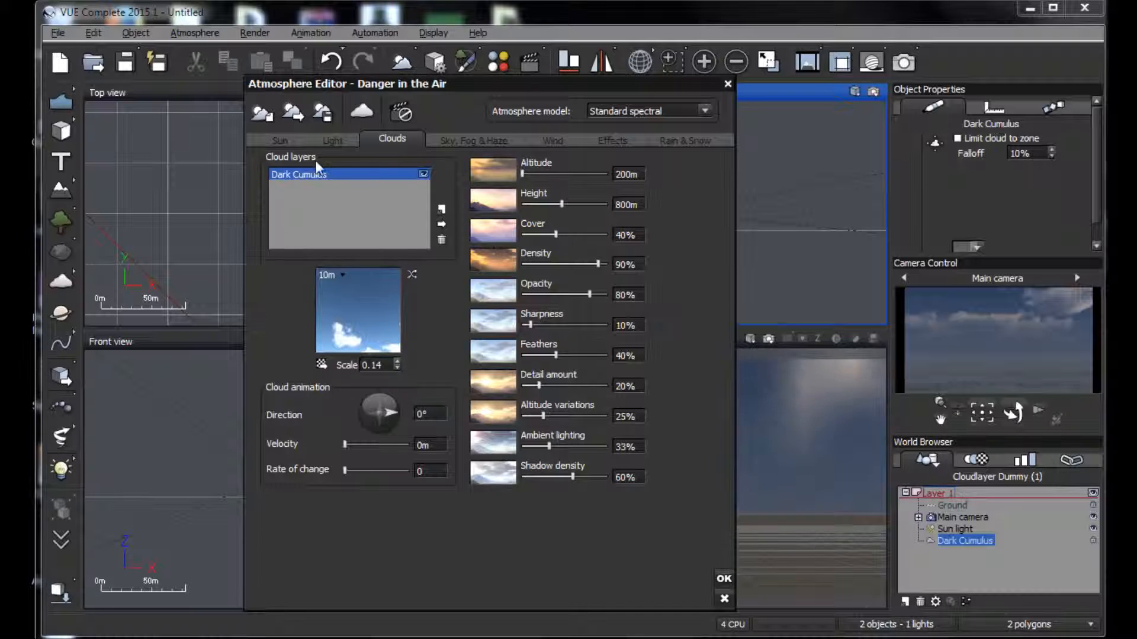
pyautogui.click(332, 140)
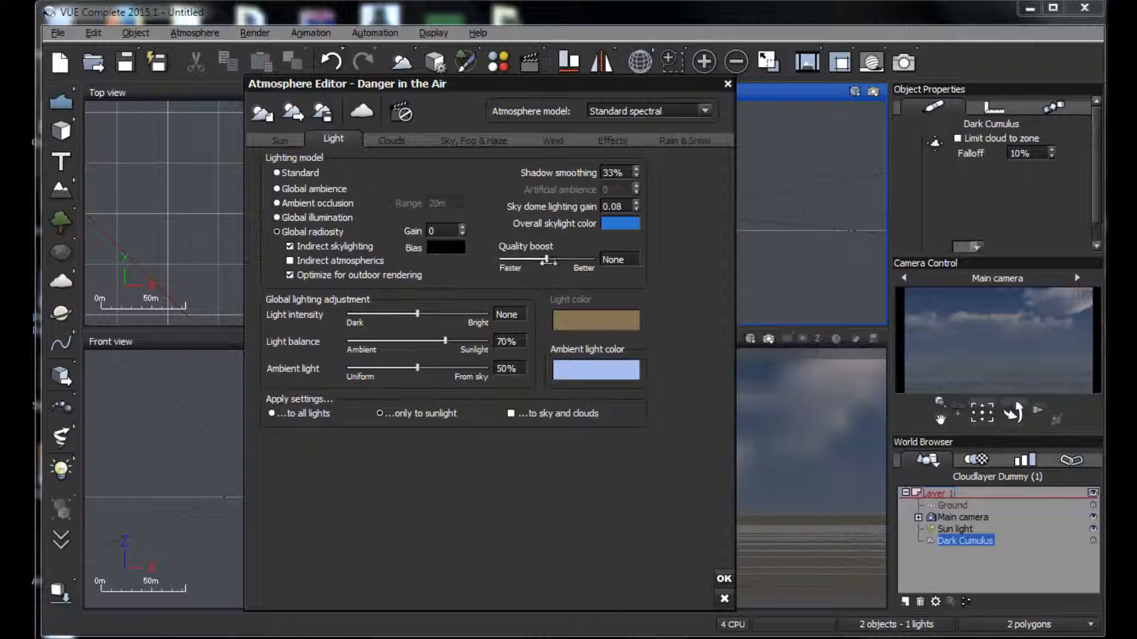
pyautogui.moveTo(548, 260); pyautogui.dragTo(536, 270)
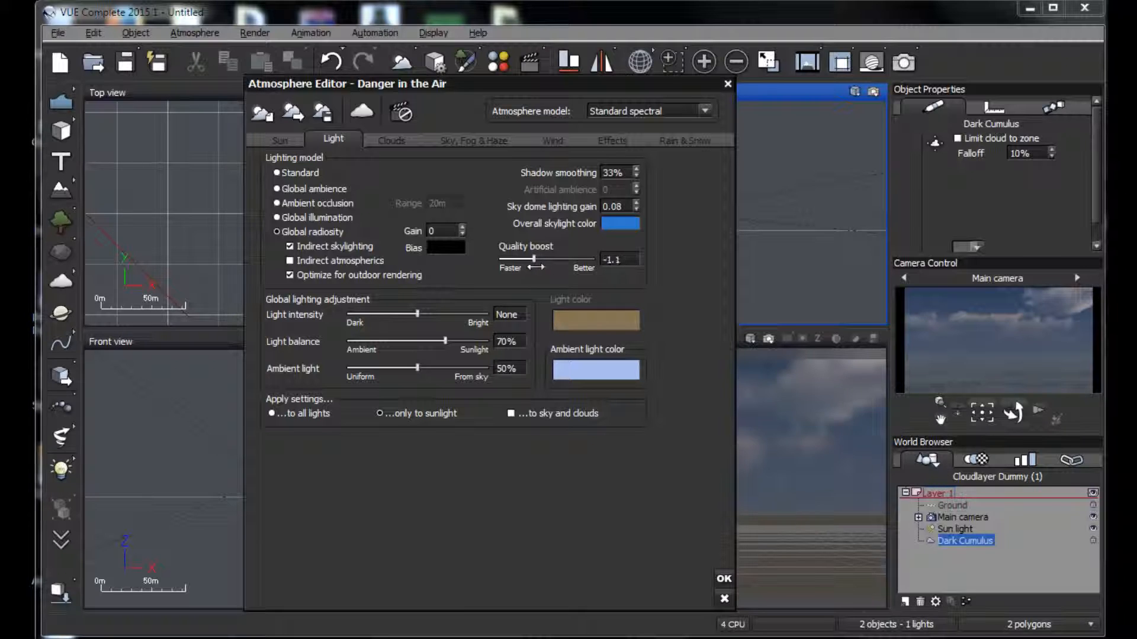
pyautogui.click(723, 579)
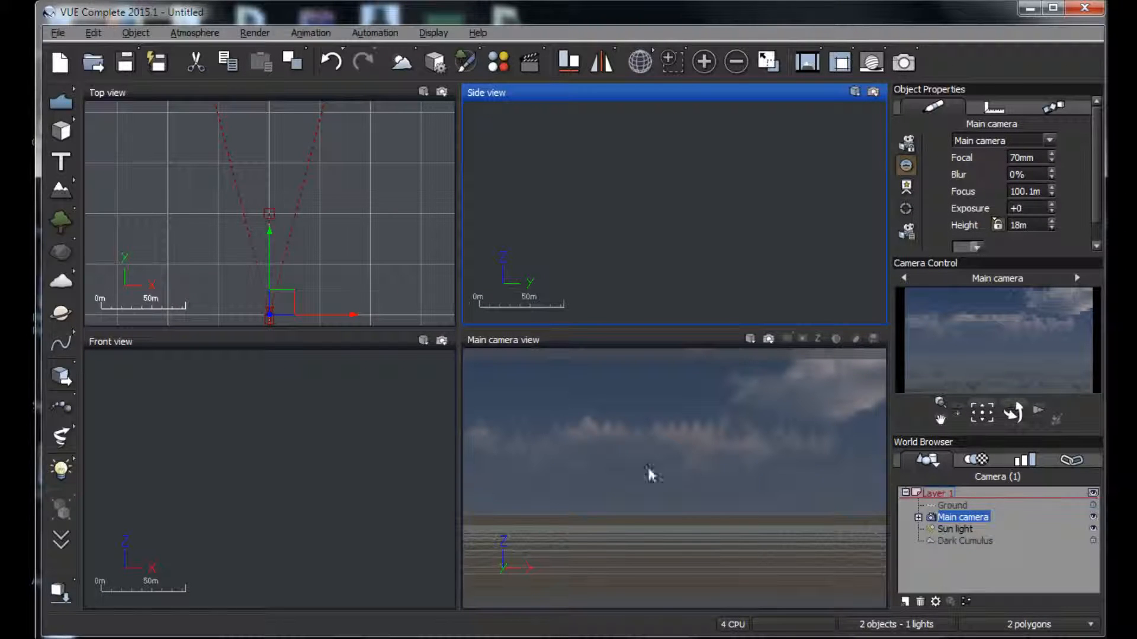
# Add a terrain and move it away from the camera along the ground in the side view
pyautogui.click(61, 191)
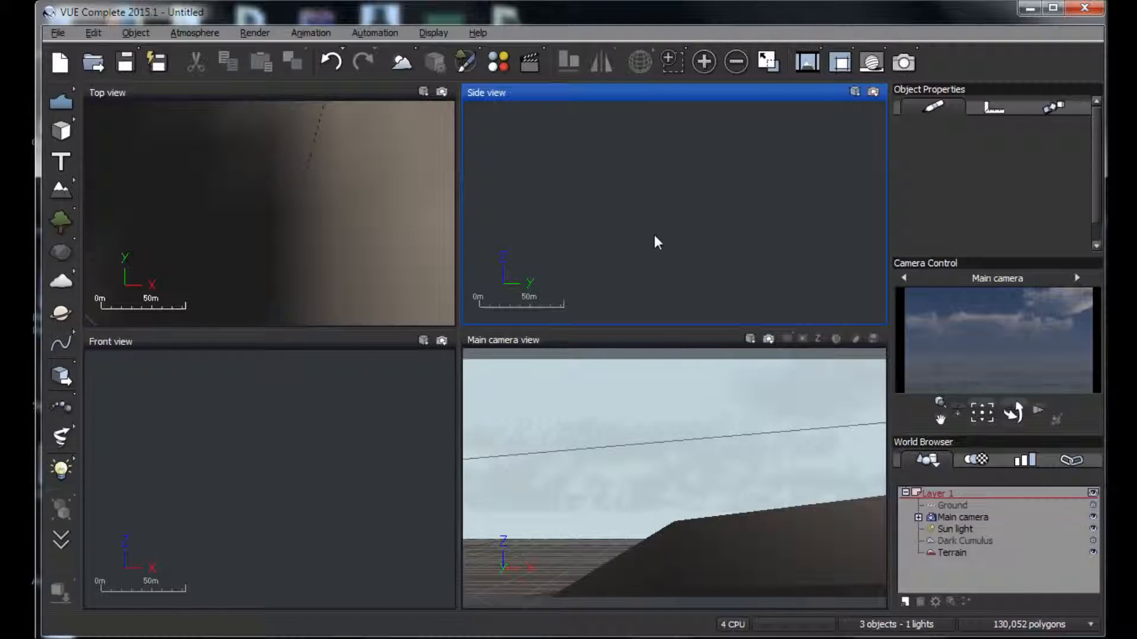
pyautogui.click(671, 62)
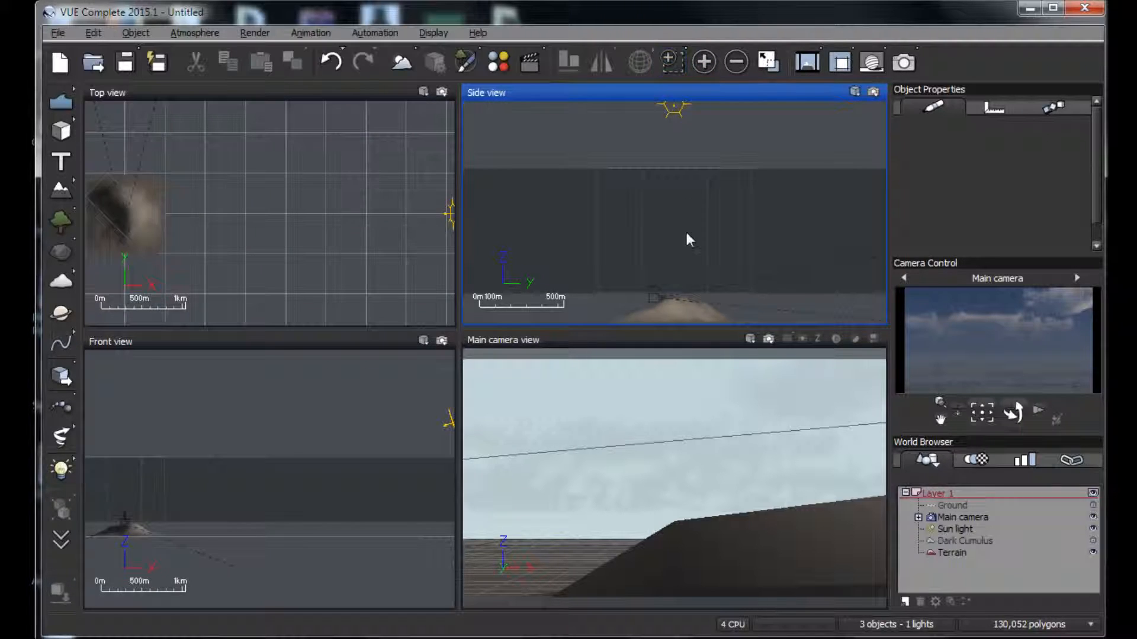
pyautogui.click(693, 315)
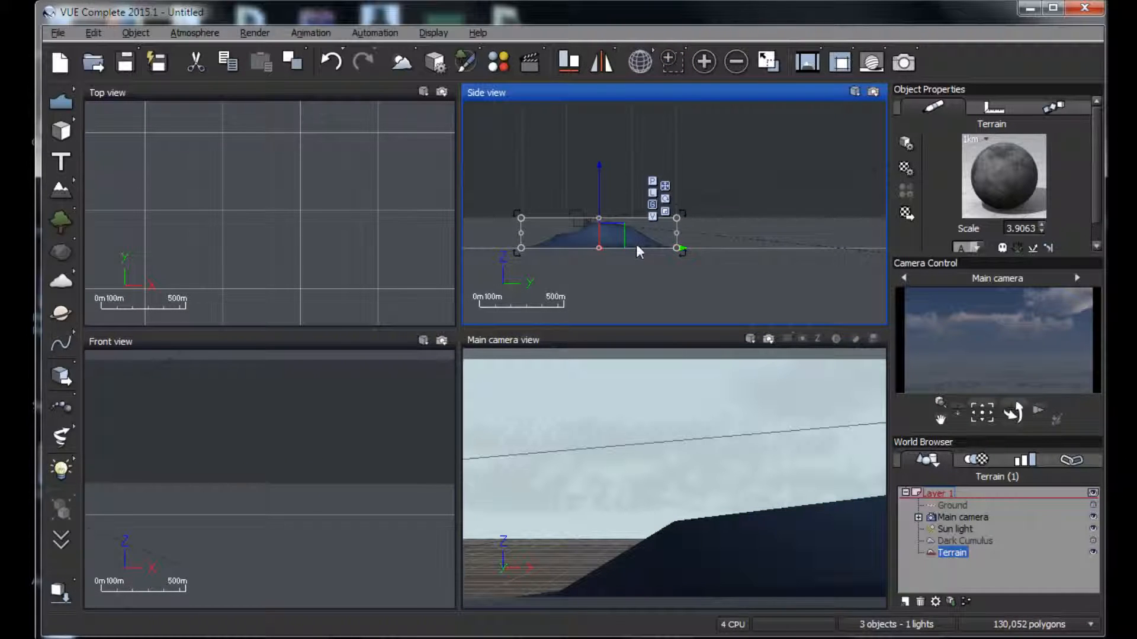
pyautogui.moveTo(638, 245); pyautogui.dragTo(868, 248)
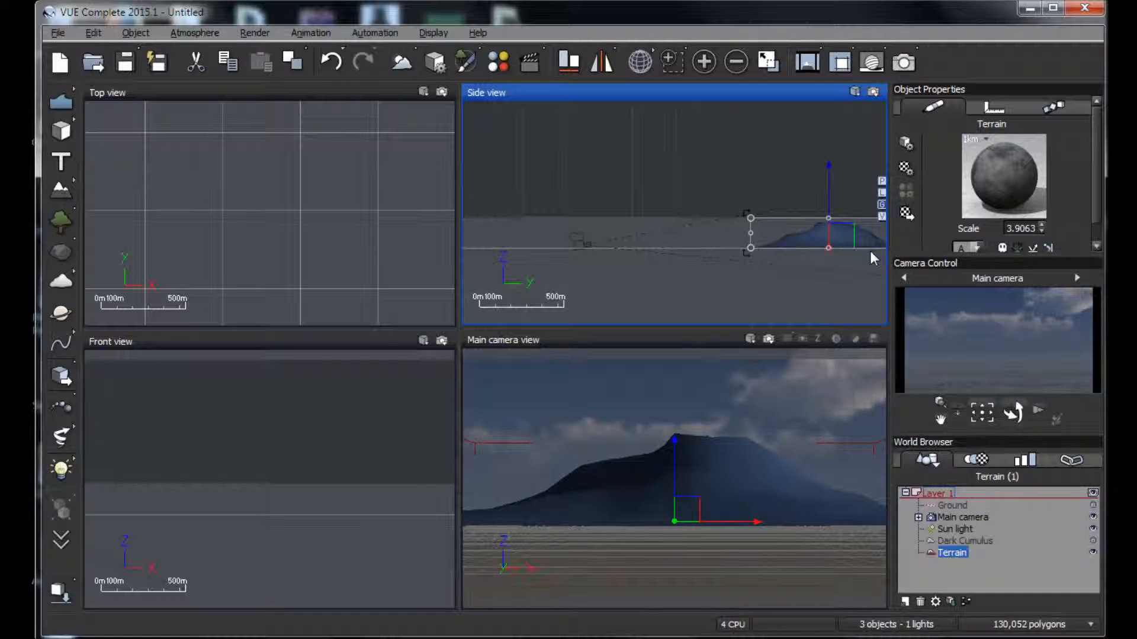
pyautogui.moveTo(868, 251); pyautogui.dragTo(836, 319)
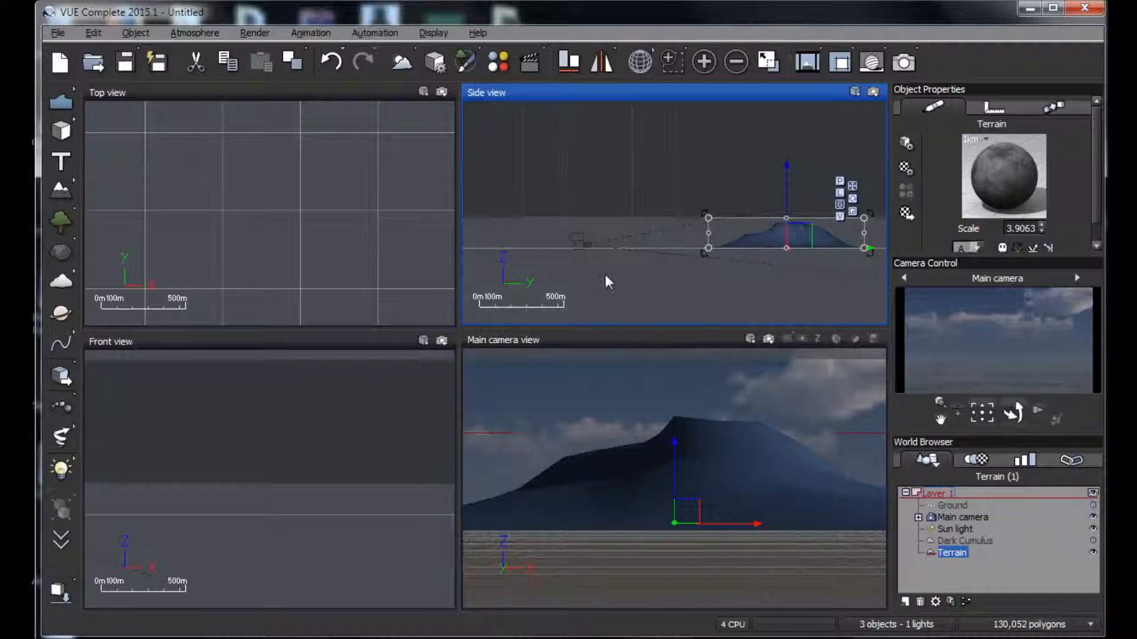
# Move the terrain farther back from the camera and shift it leftward in the main camera's framing
pyautogui.click(582, 248)
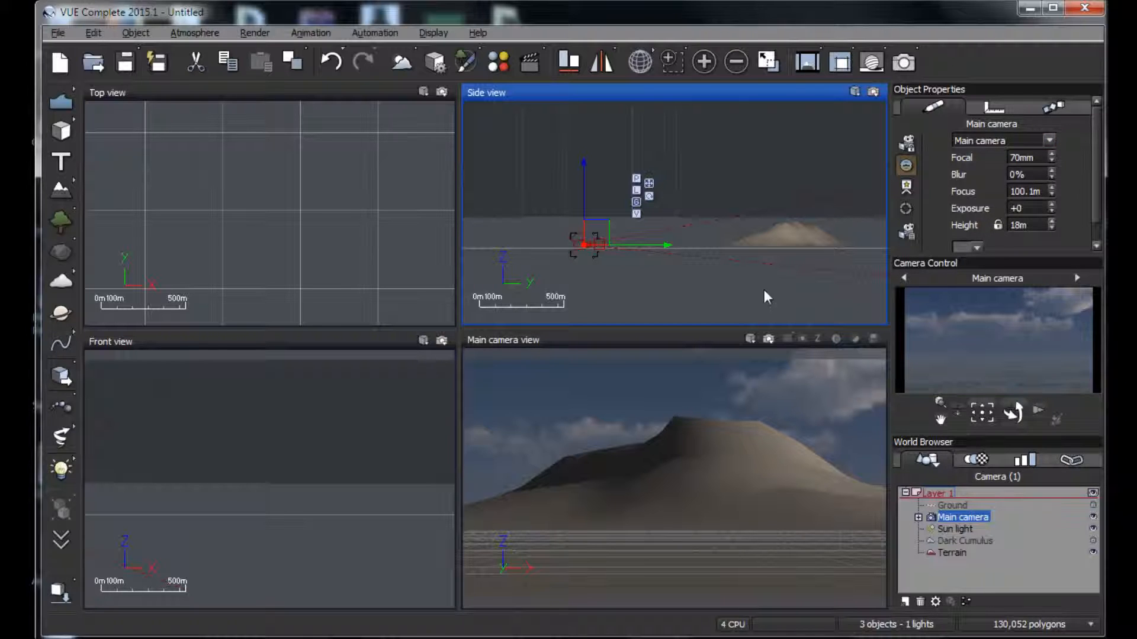
pyautogui.click(777, 243)
pyautogui.moveTo(845, 248); pyautogui.dragTo(877, 288)
pyautogui.moveTo(747, 518); pyautogui.dragTo(612, 524)
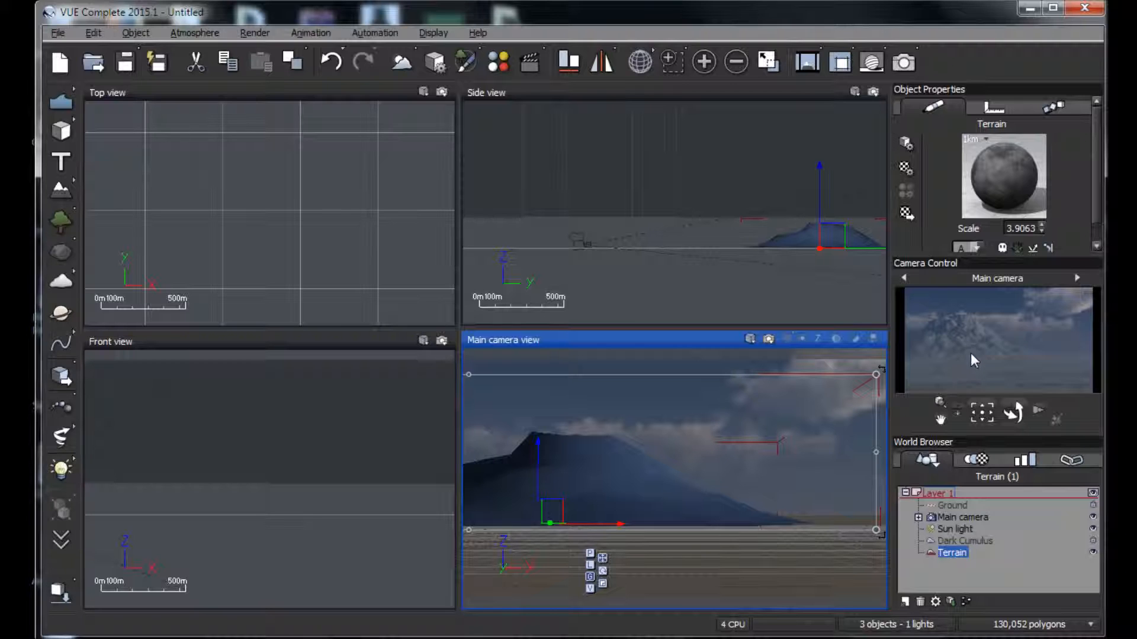
# Lower the atmosphere's aerial perspective to 7.8, accept the change and check the result in the enlarged main camera view
pyautogui.click(401, 62)
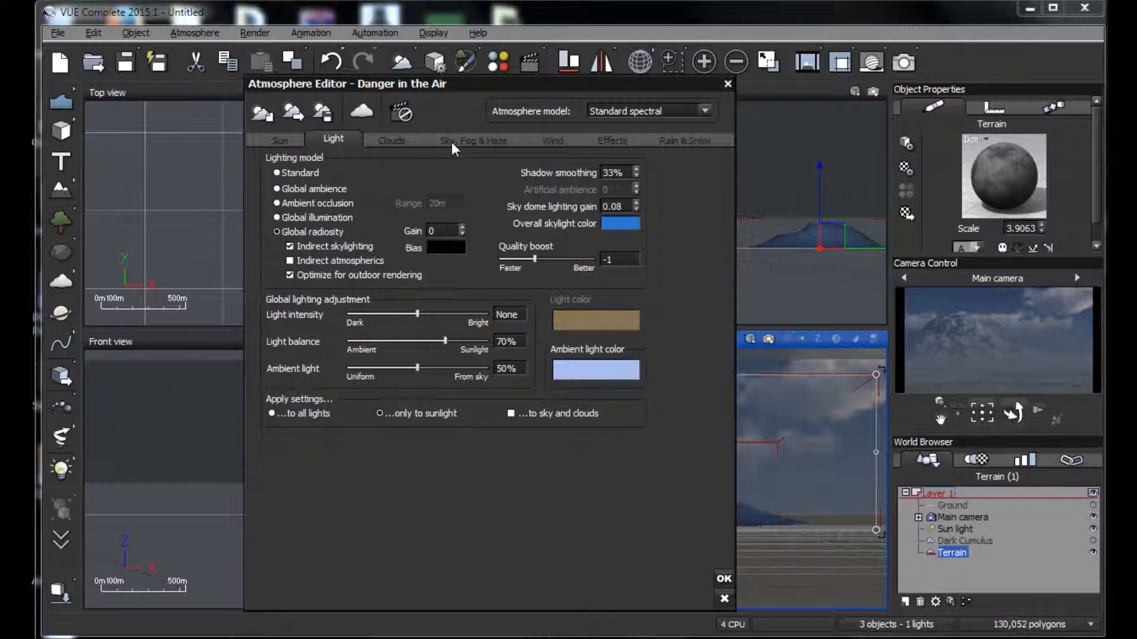
pyautogui.click(468, 141)
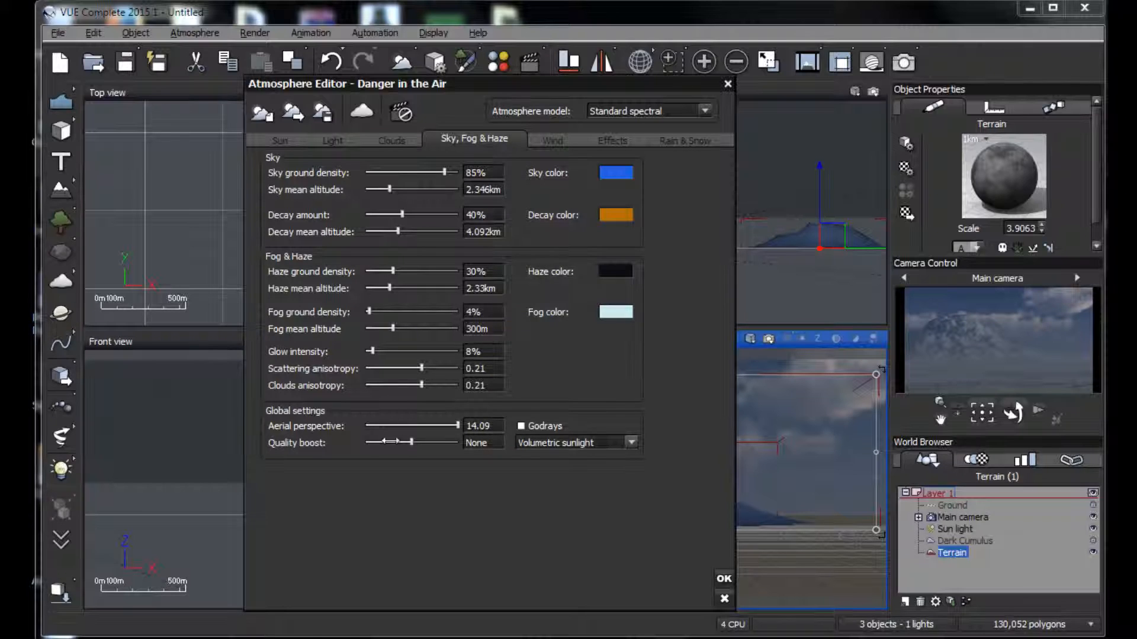
pyautogui.moveTo(457, 426); pyautogui.dragTo(443, 431)
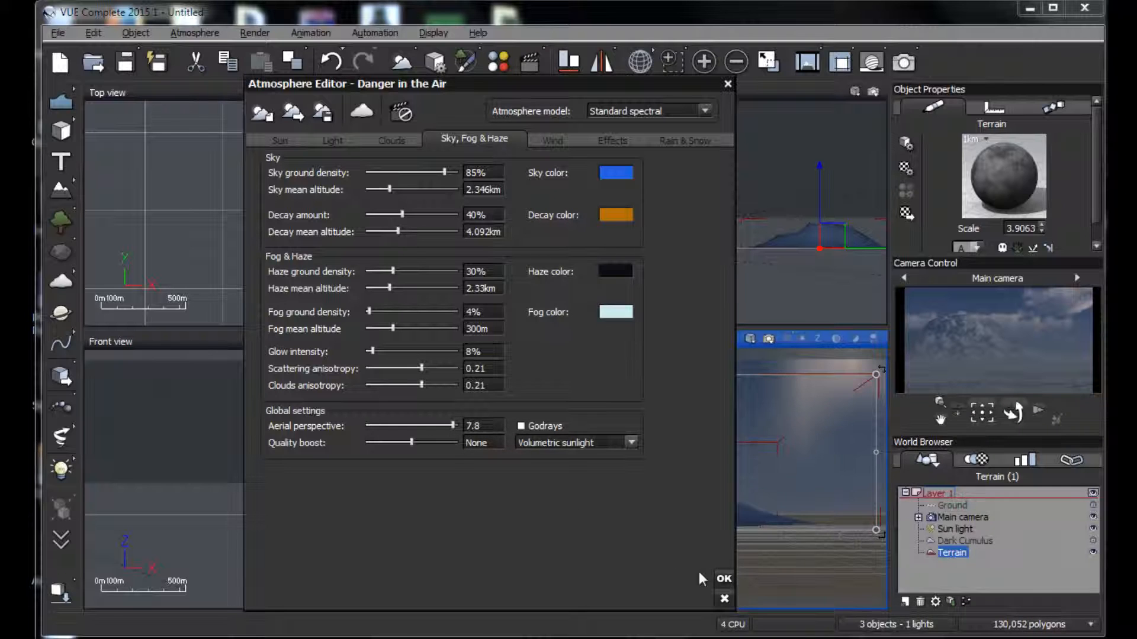
pyautogui.click(722, 578)
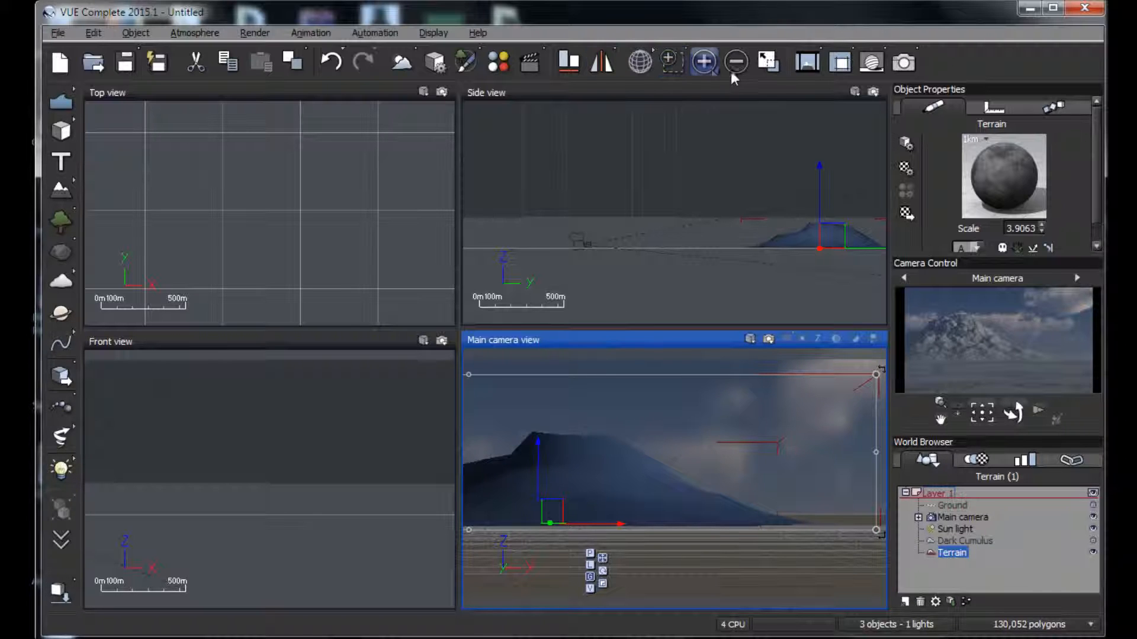
pyautogui.click(766, 63)
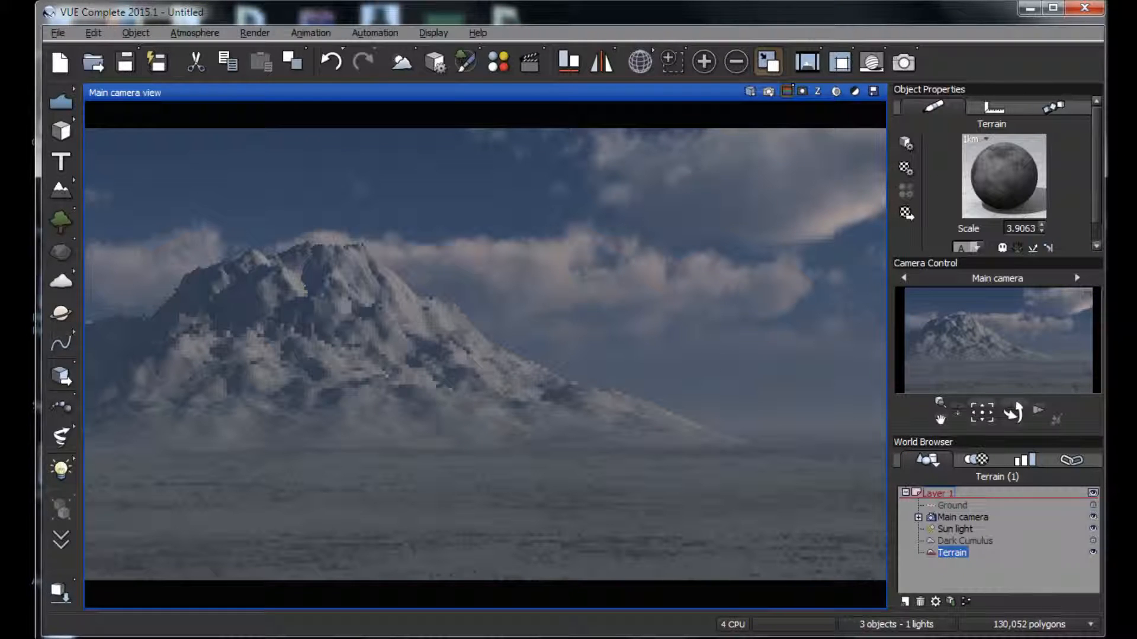
pyautogui.click(770, 63)
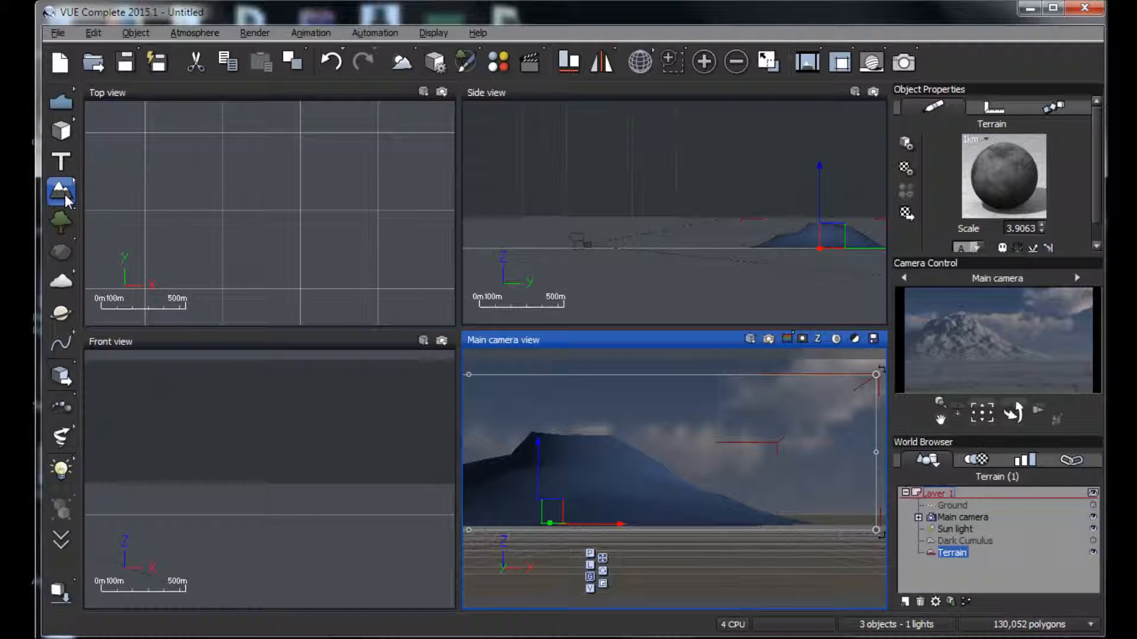
# Replace the original terrain with a procedural terrain, placed farther back from the camera and slightly leftward in its framing
pyautogui.moveTo(65, 194)
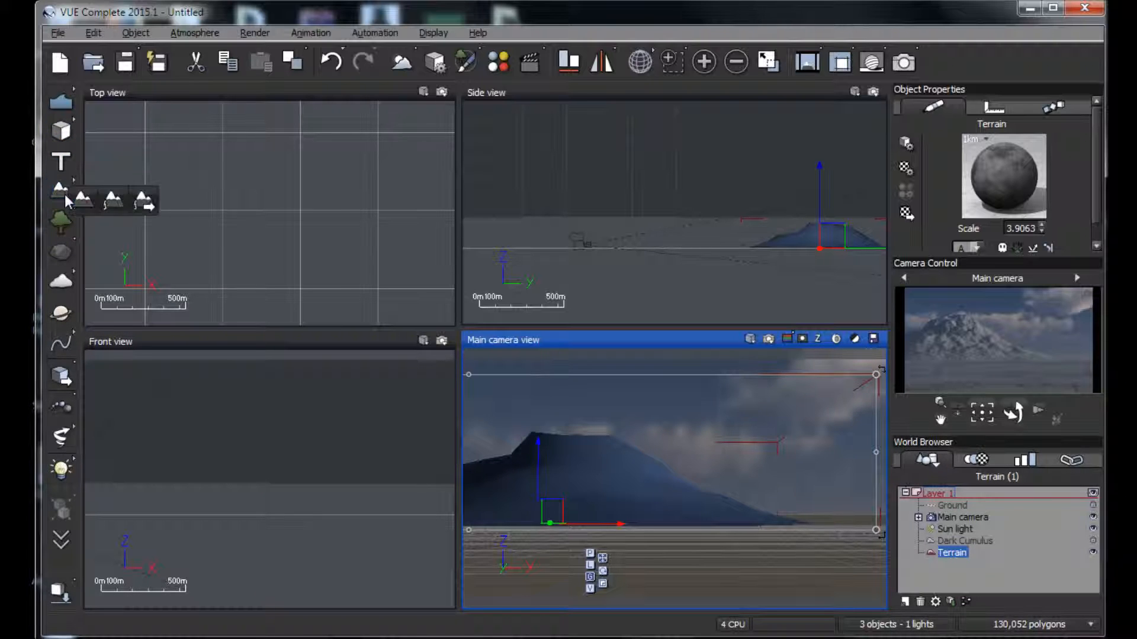
pyautogui.click(112, 203)
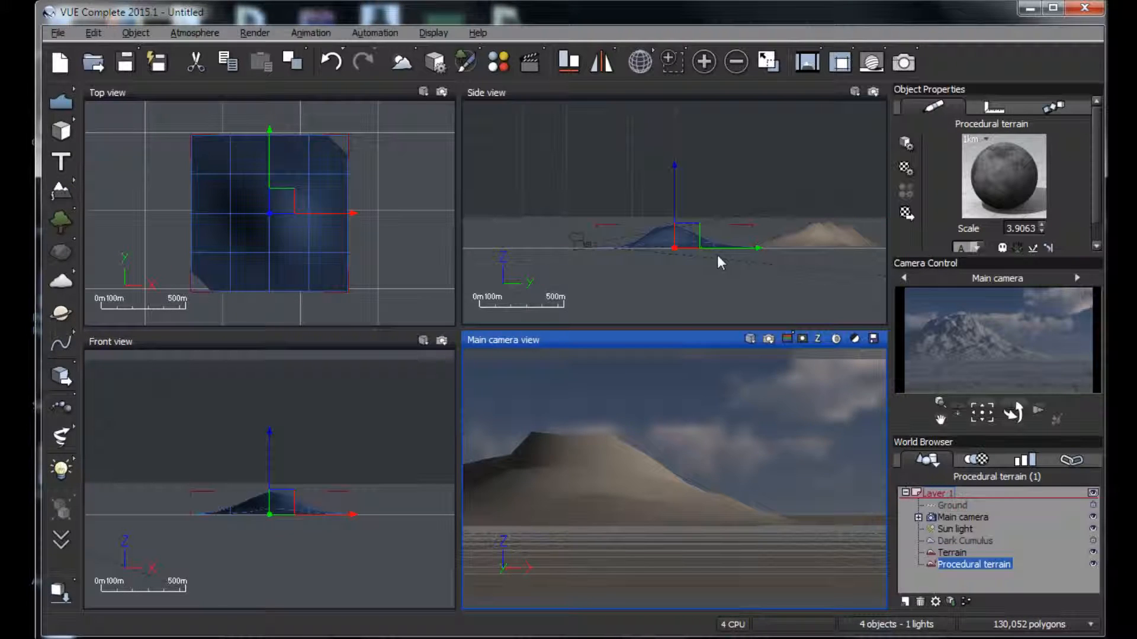
pyautogui.moveTo(717, 250); pyautogui.dragTo(869, 265)
pyautogui.moveTo(269, 248); pyautogui.dragTo(283, 370, button='right')
pyautogui.scroll(-3, 295, 257)
pyautogui.moveTo(354, 247); pyautogui.dragTo(279, 269)
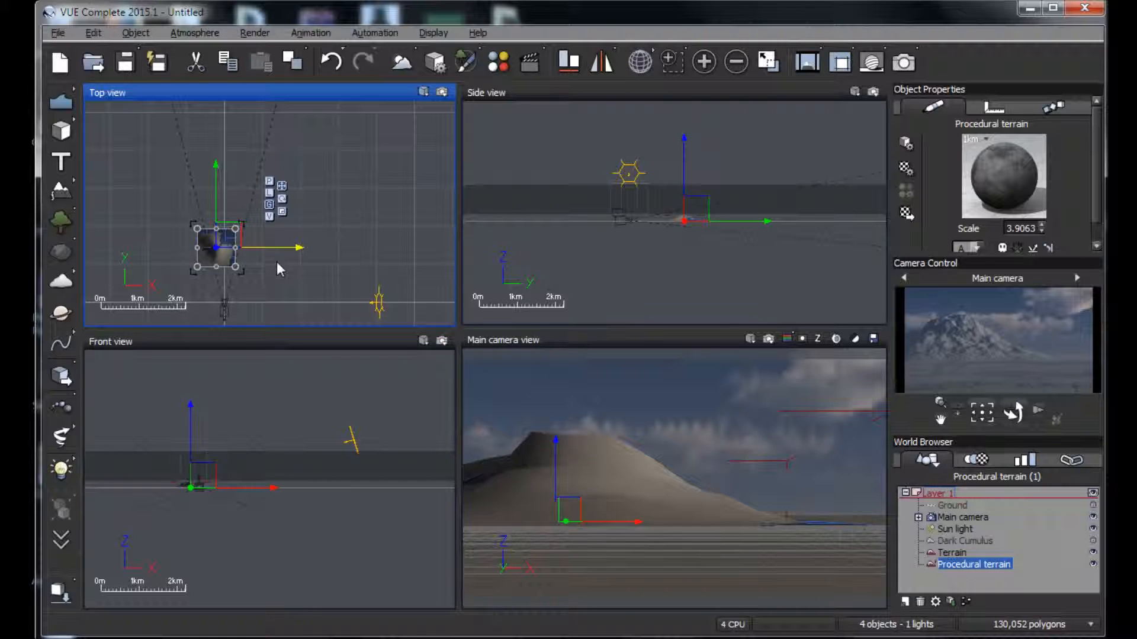
pyautogui.click(954, 553)
pyautogui.click(920, 600)
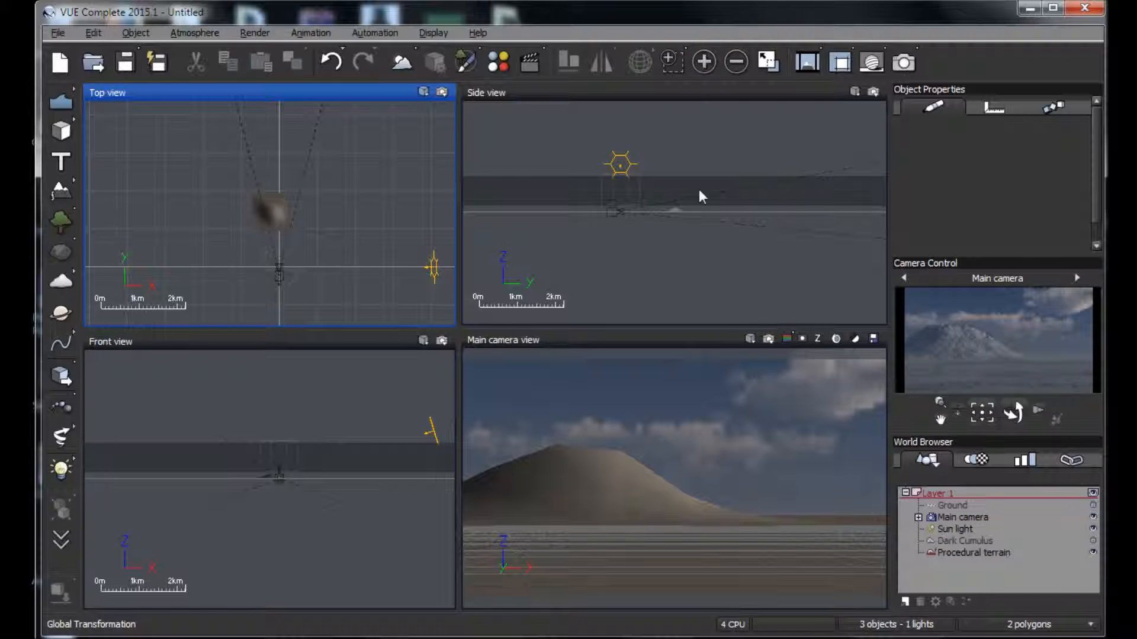
# Open the procedural terrain in the Terrain Editor and bring up its altitude production function for editing
pyautogui.click(964, 555)
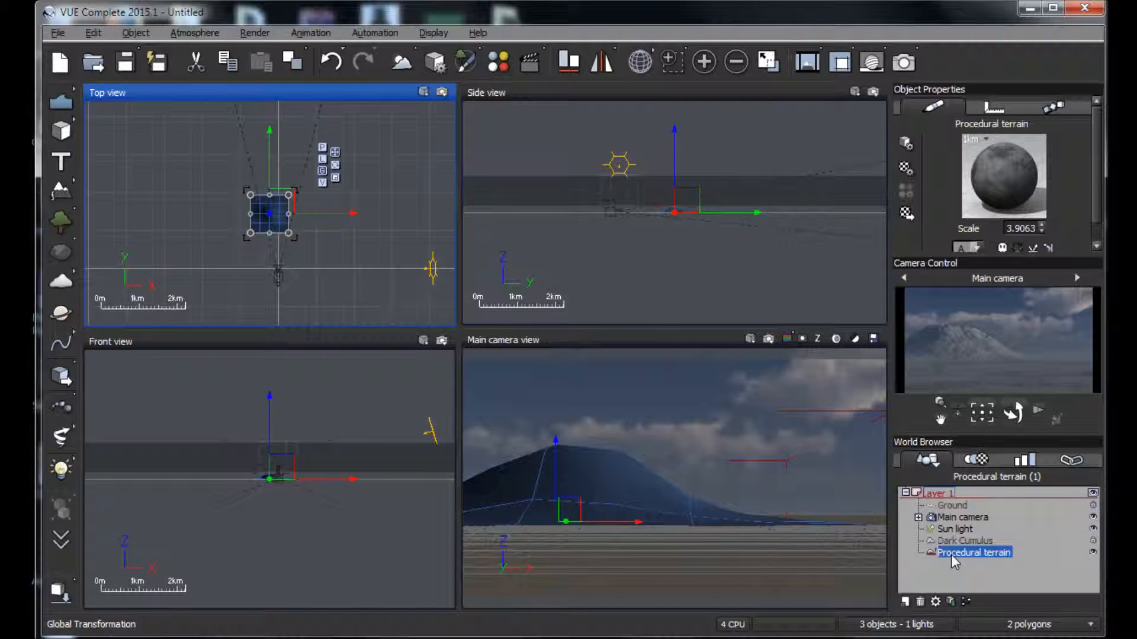
pyautogui.doubleClick(950, 554)
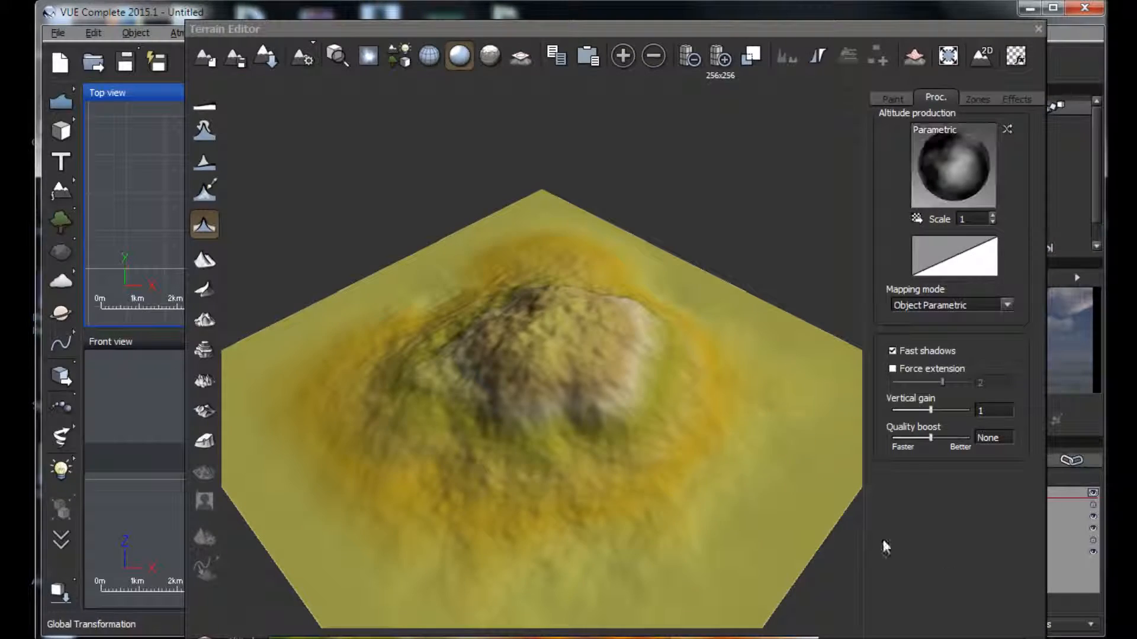
pyautogui.moveTo(694, 471); pyautogui.dragTo(720, 359, button='right')
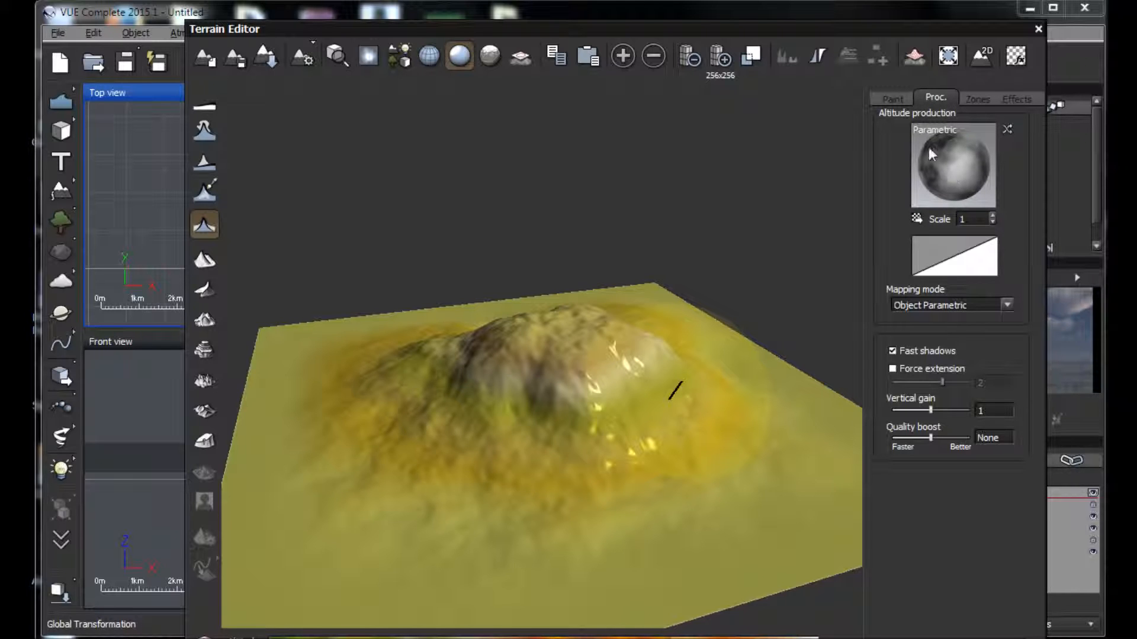
pyautogui.rightClick(954, 174)
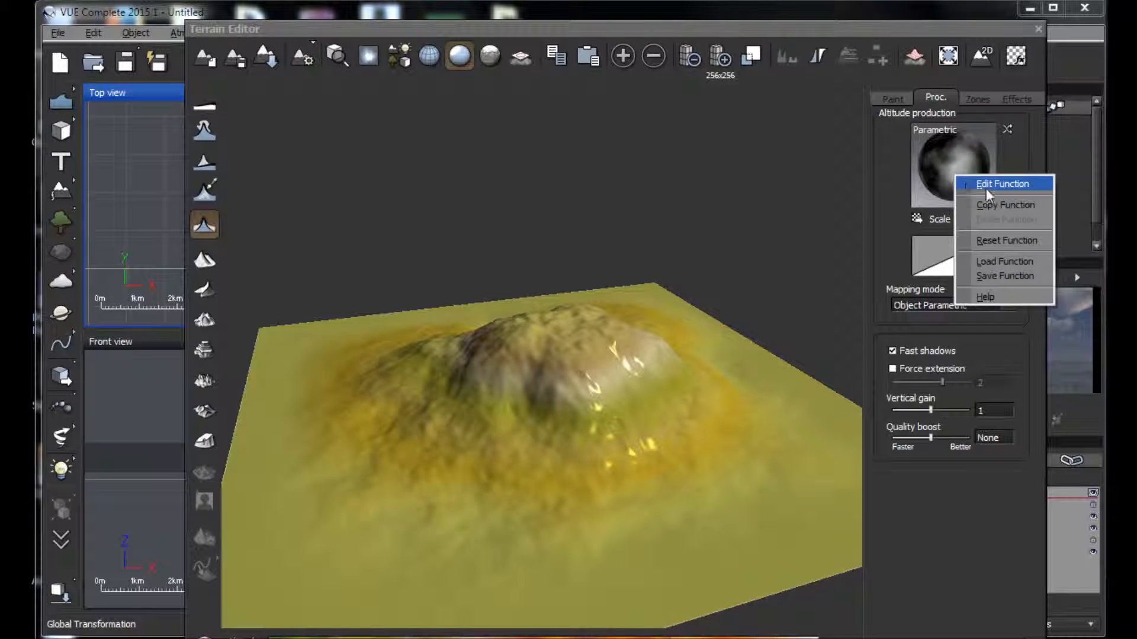
pyautogui.click(1016, 183)
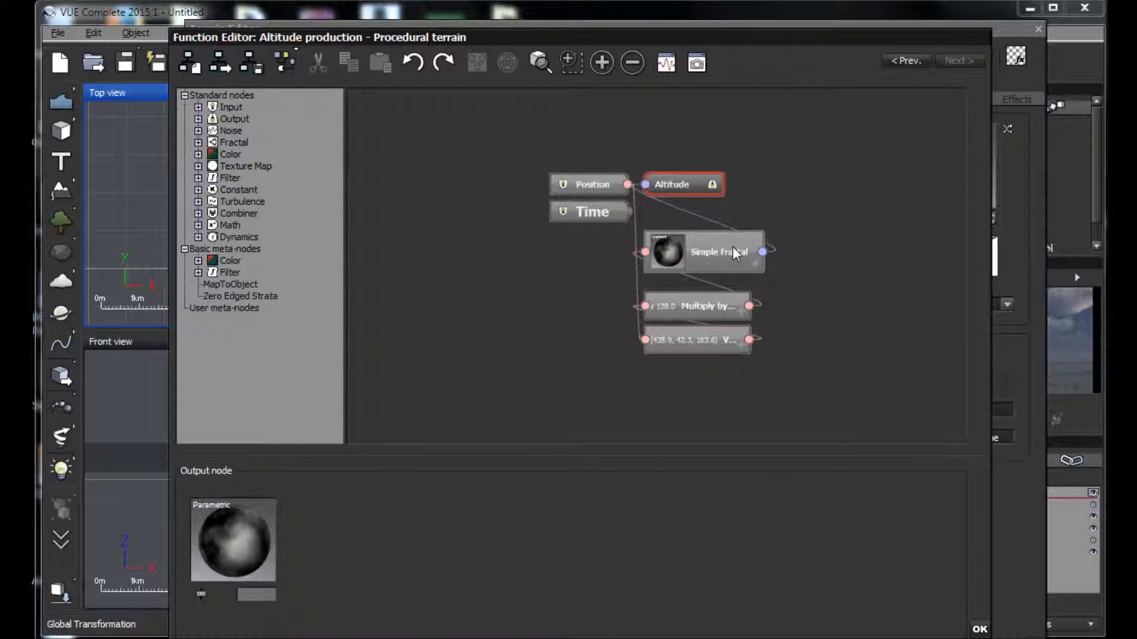
# Spread out the altitude function's nodes and delete the Randomness offset and Multiply nodes between Position and Simple Fractal
pyautogui.moveTo(712, 257); pyautogui.dragTo(782, 175)
pyautogui.moveTo(596, 187); pyautogui.dragTo(445, 161)
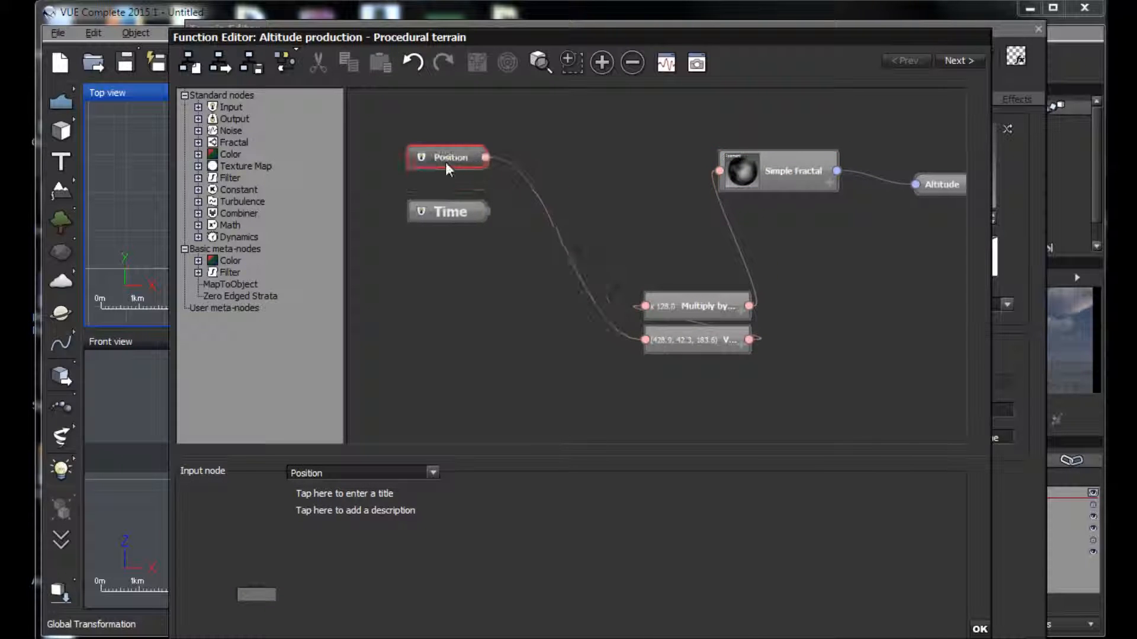
pyautogui.moveTo(680, 306); pyautogui.dragTo(620, 185)
pyautogui.click(679, 341)
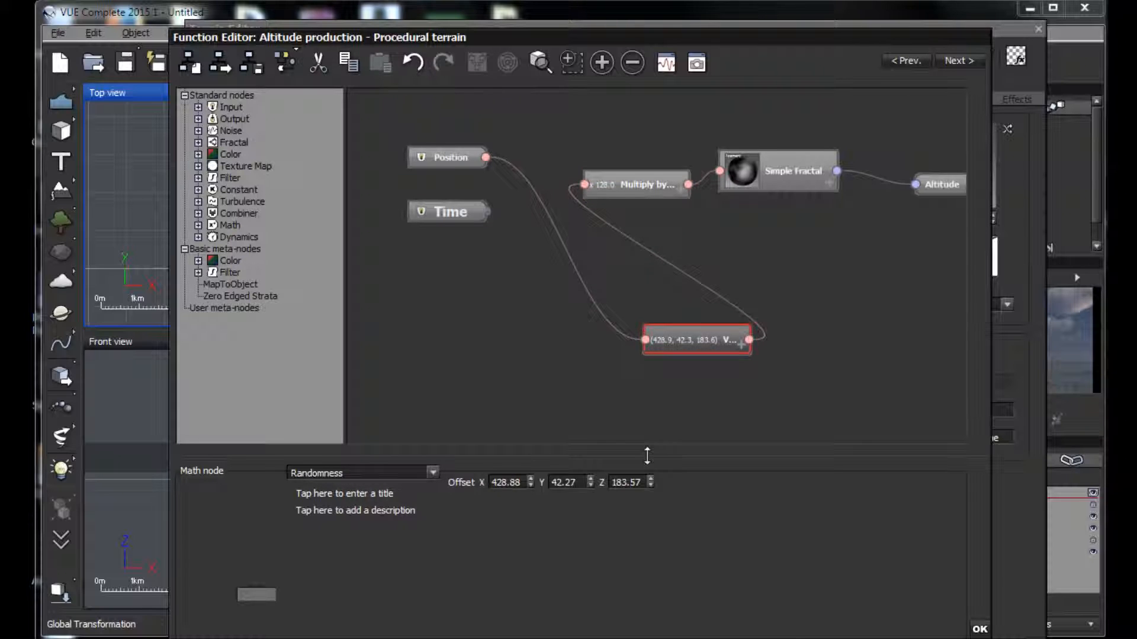
pyautogui.press('Delete')
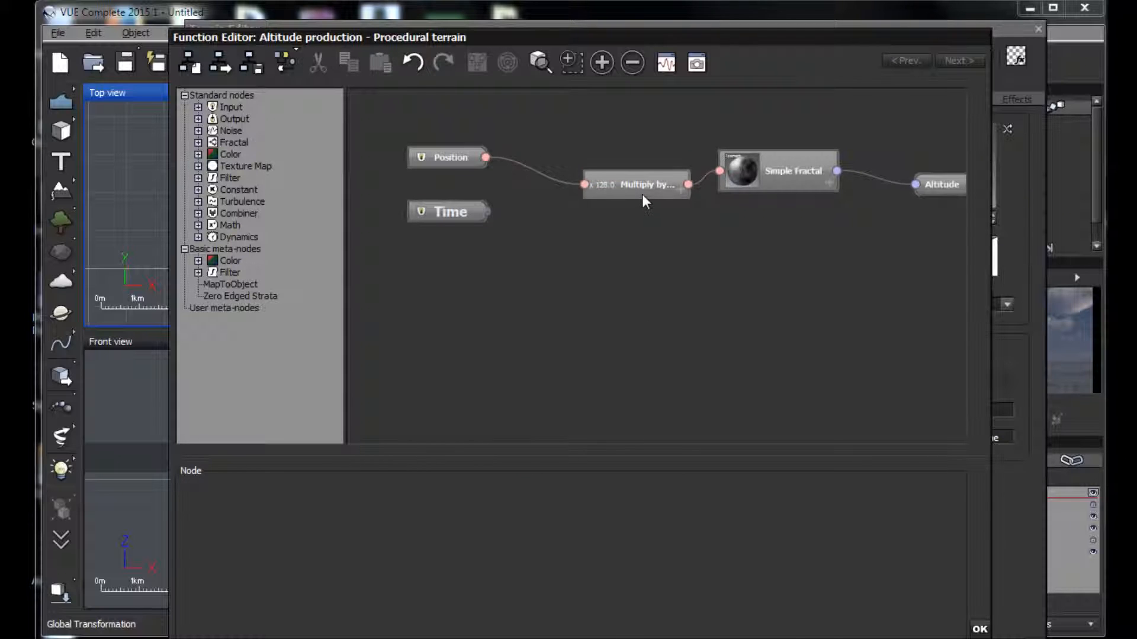
pyautogui.click(643, 199)
pyautogui.press('Delete')
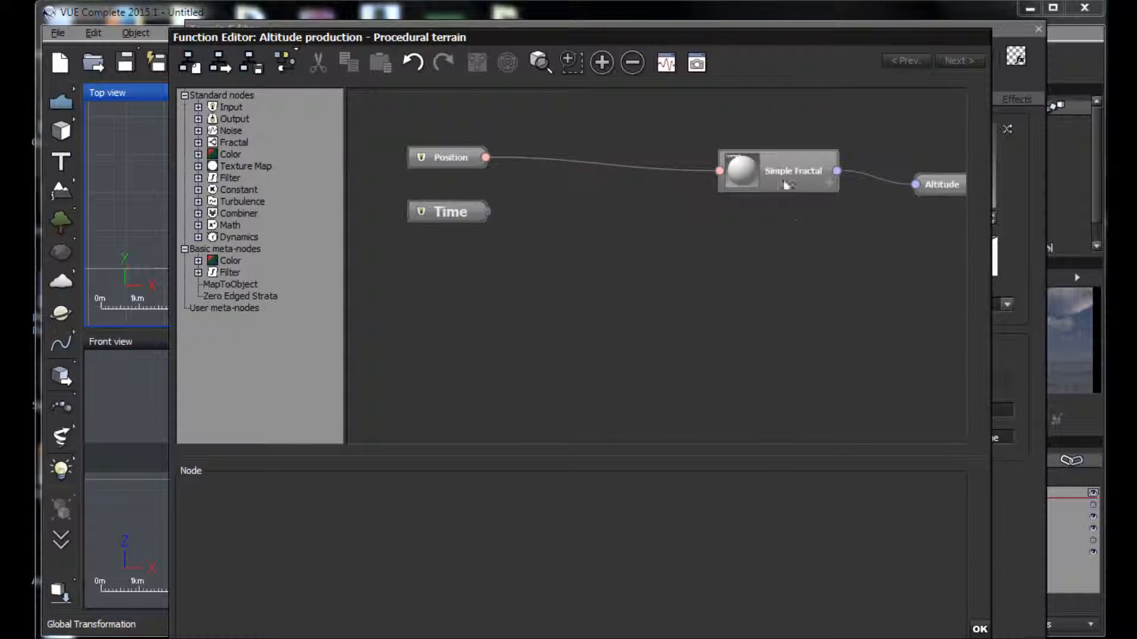
# Move the Simple Fractal node between Position and Altitude, and change its fractal type to Rocky Mountains
pyautogui.moveTo(784, 183); pyautogui.dragTo(667, 255)
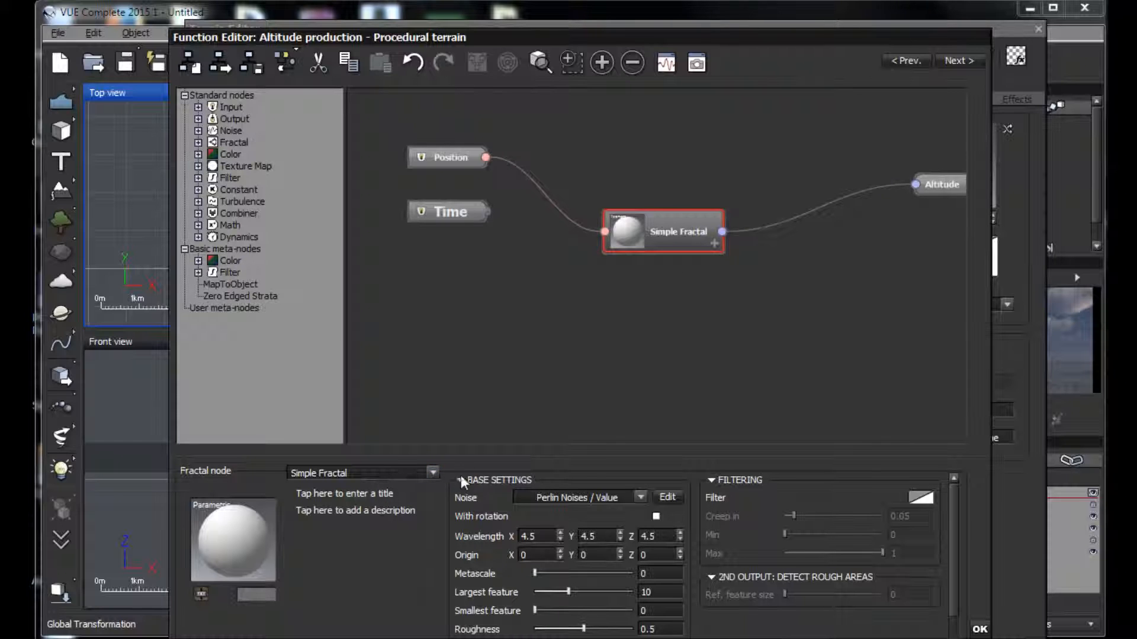
pyautogui.click(433, 472)
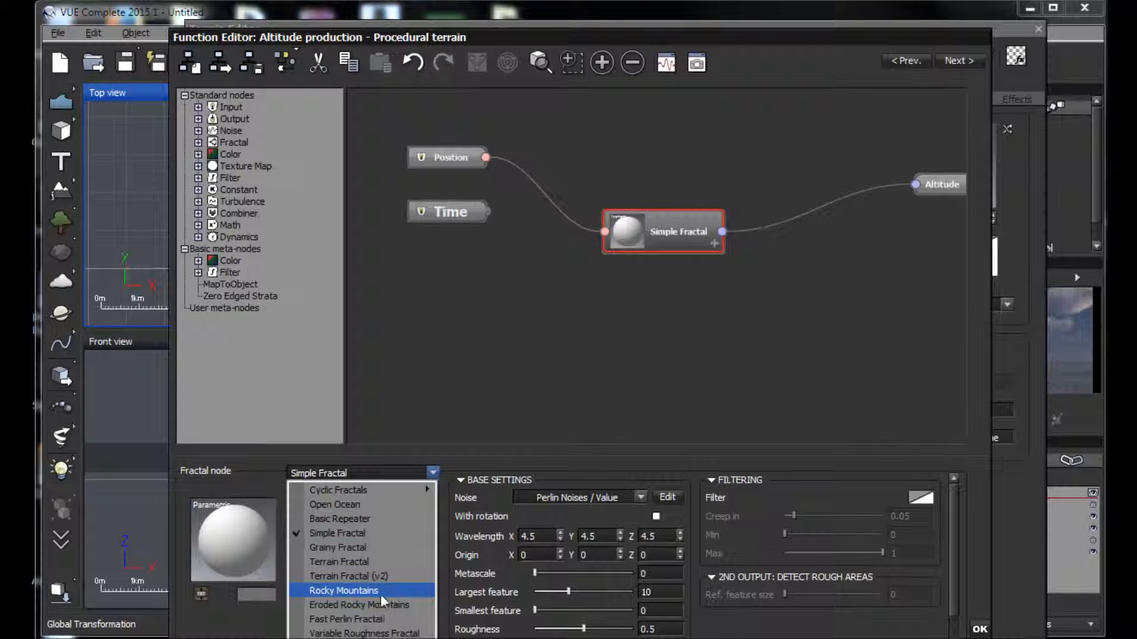
pyautogui.click(343, 590)
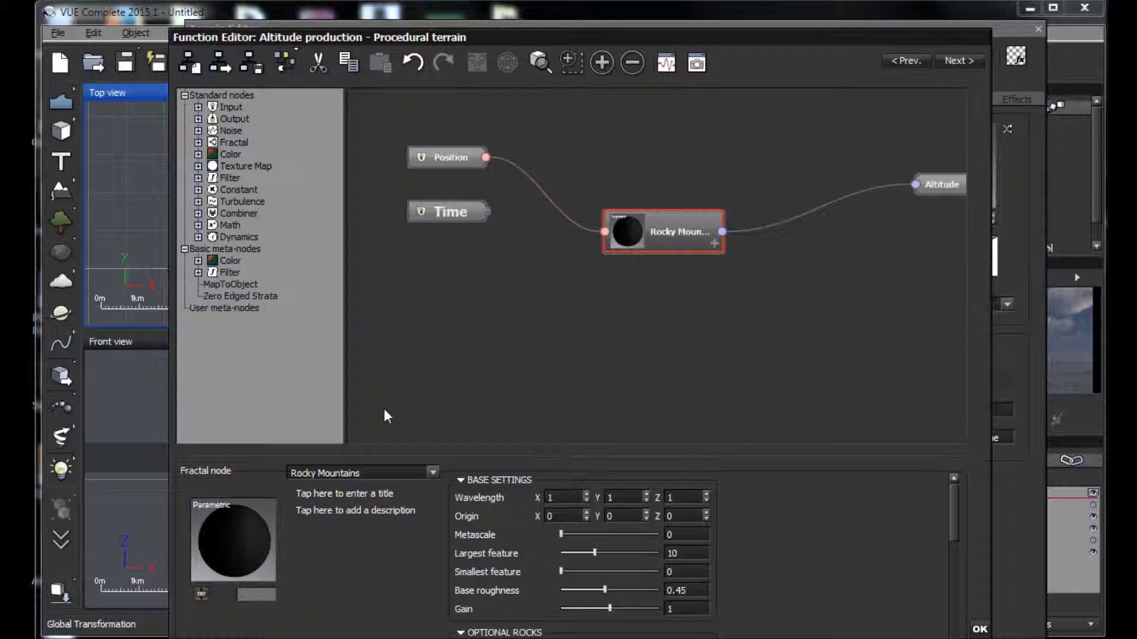
# Check the terrain's shape in the preview, and set the Rocky Mountains node's gain to 10 and largest feature to about 4.76
pyautogui.moveTo(612, 36); pyautogui.dragTo(1136, 77)
pyautogui.click(581, 383)
pyautogui.moveTo(352, 313); pyautogui.dragTo(533, 293, button='right')
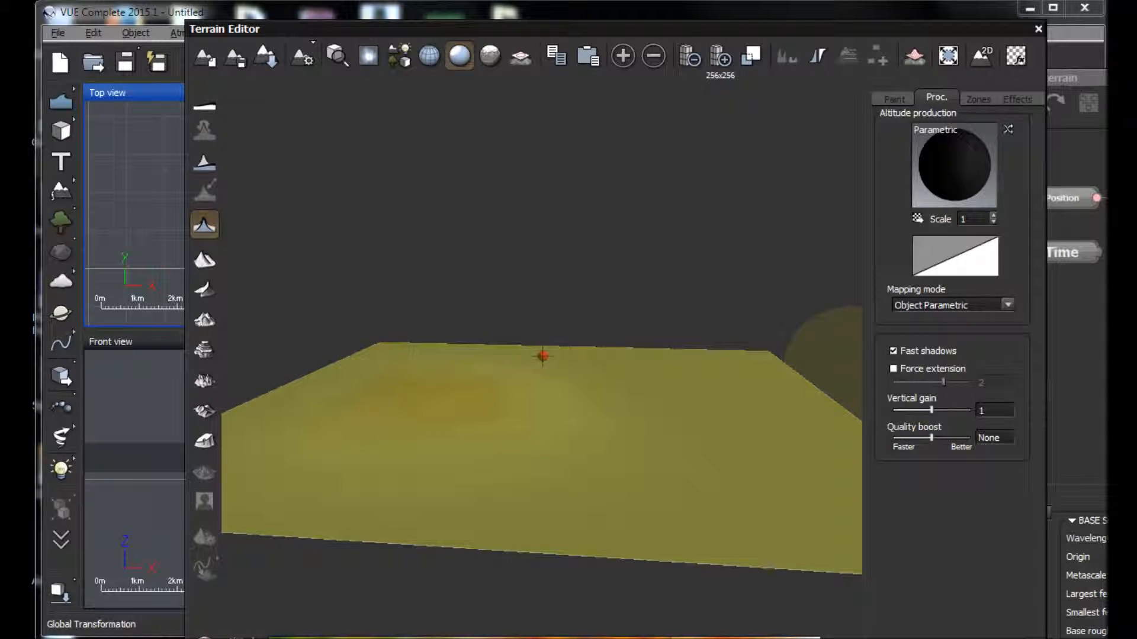
pyautogui.moveTo(1066, 77); pyautogui.dragTo(574, 35)
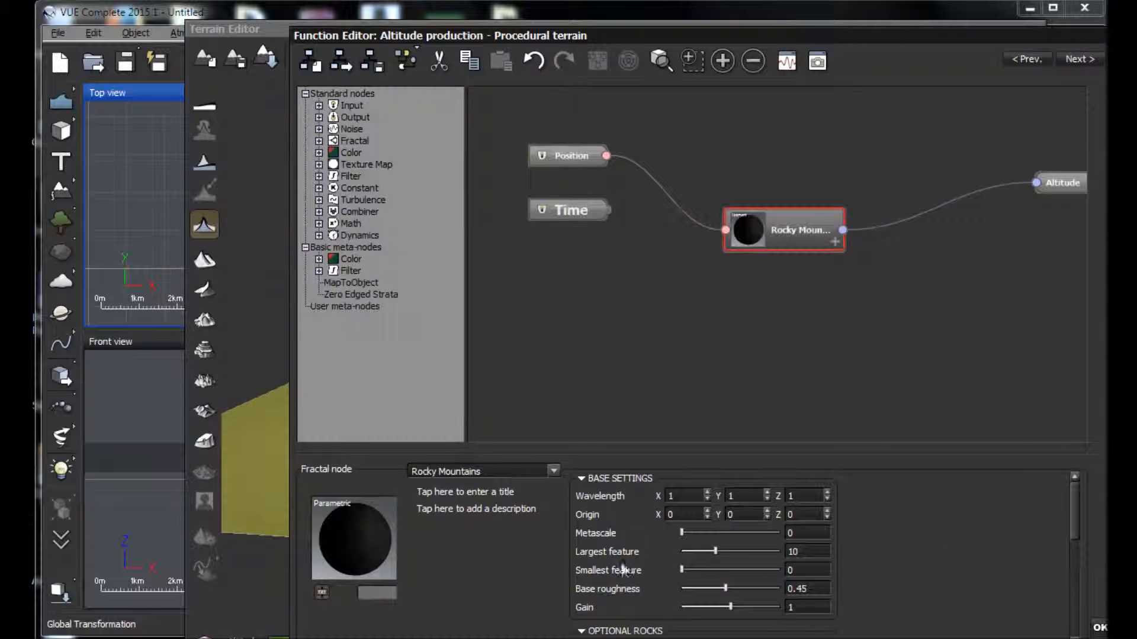
pyautogui.moveTo(730, 606); pyautogui.dragTo(779, 607)
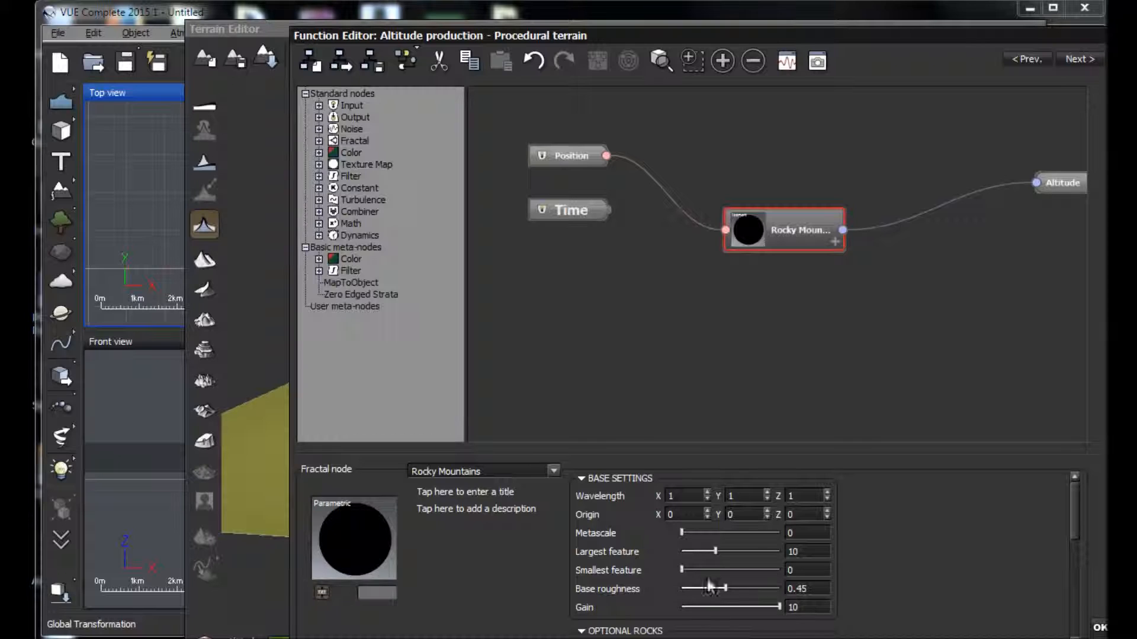
pyautogui.moveTo(716, 551); pyautogui.dragTo(708, 554)
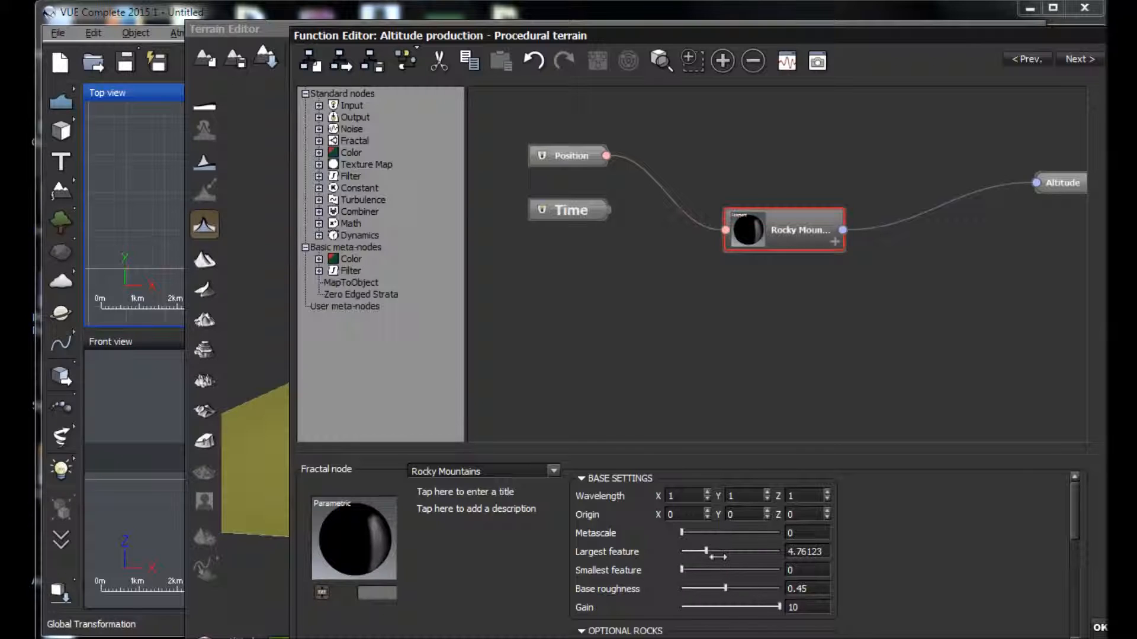
# Enable optional rocks on the Rocky Mountains node by setting the rock correlation to At iteration 3
pyautogui.scroll(-1, 717, 557)
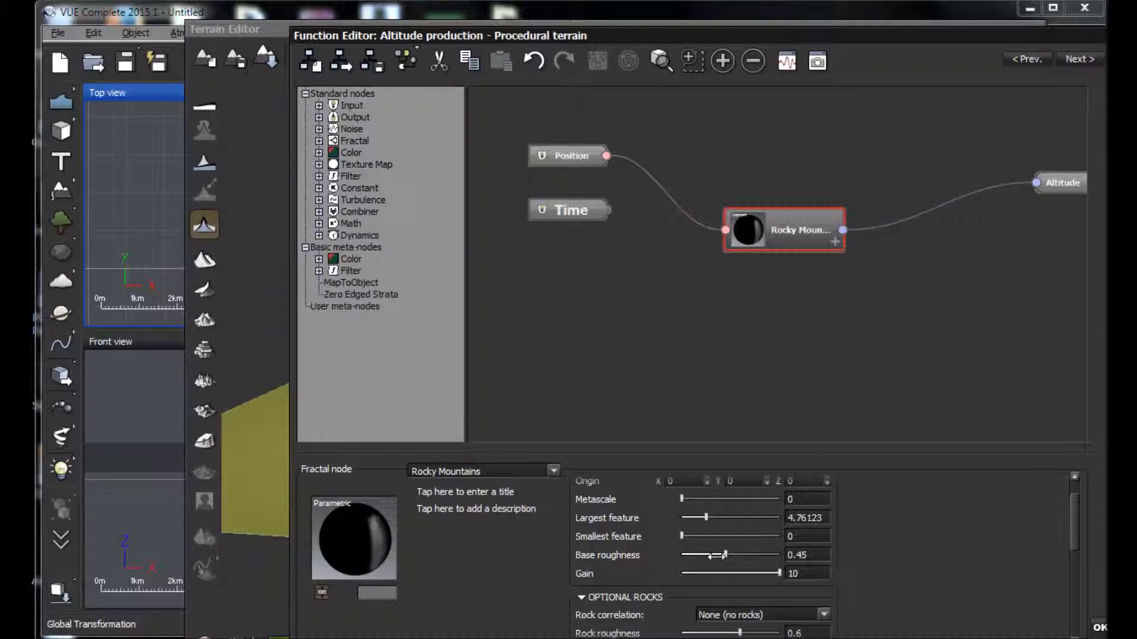
pyautogui.scroll(-1, 716, 555)
pyautogui.scroll(-3, 717, 556)
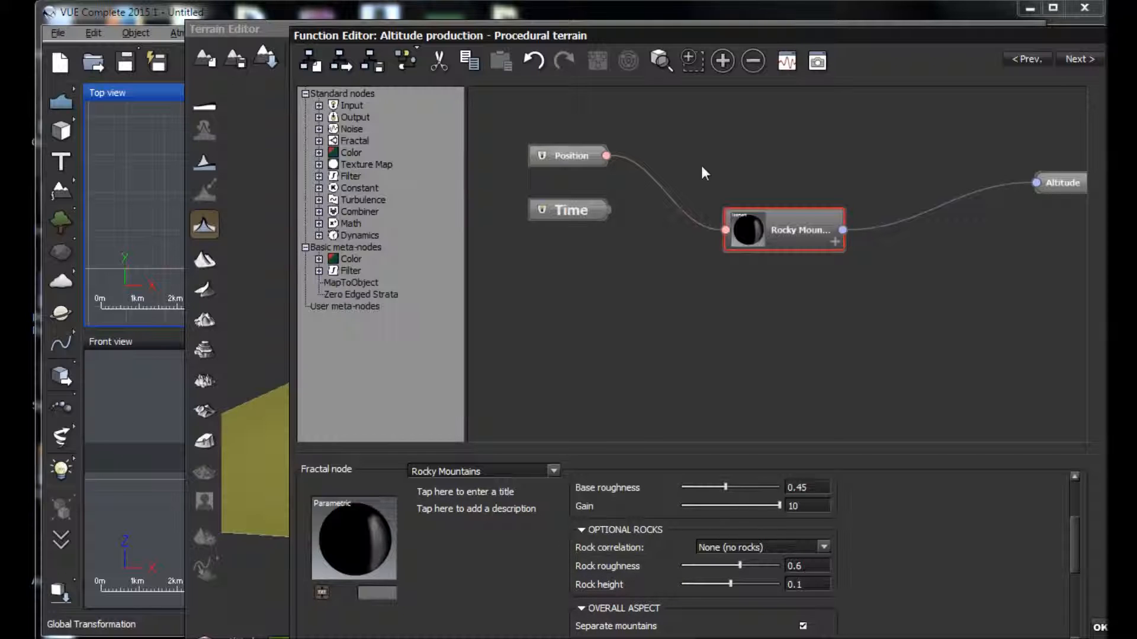
pyautogui.click(824, 548)
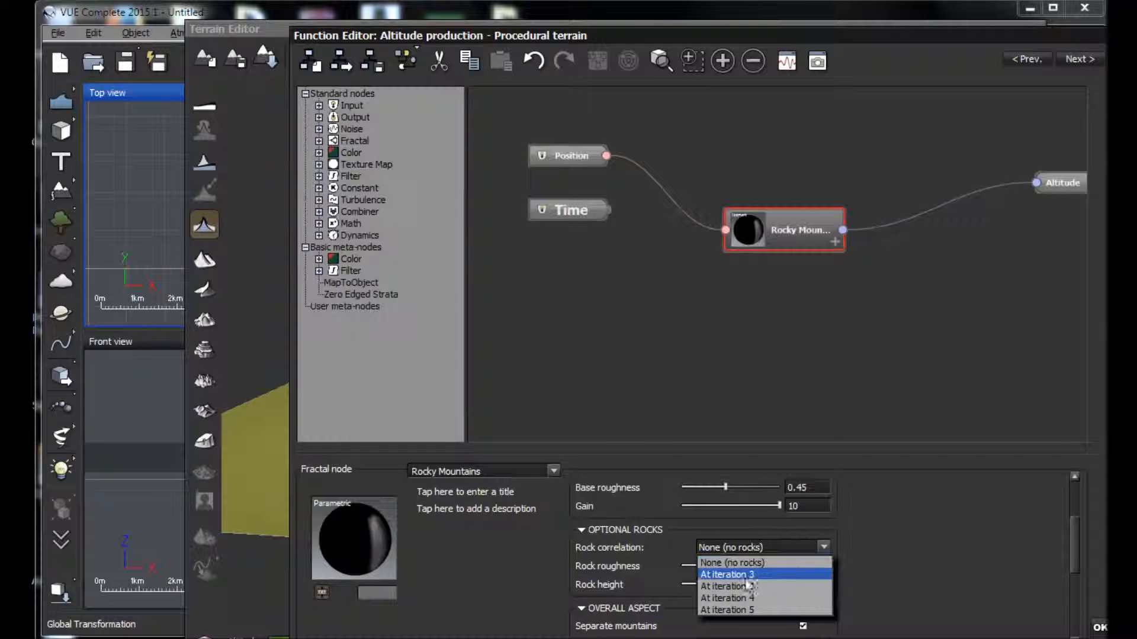
pyautogui.click(769, 586)
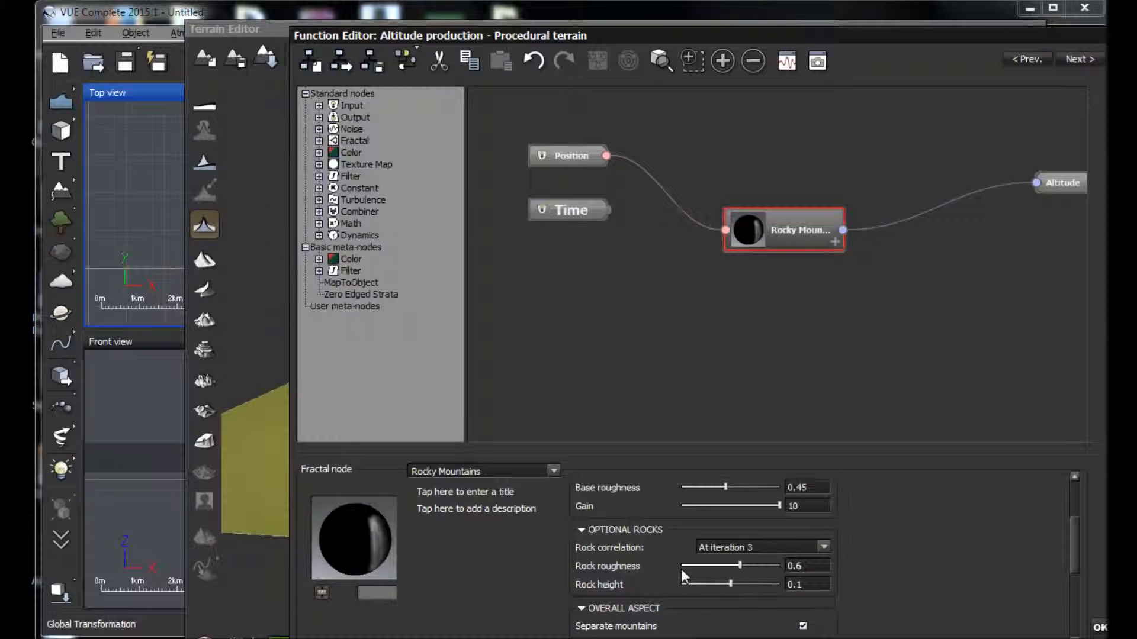
# Set the Rocky Mountains node's number of iterations to 8
pyautogui.scroll(-2, 681, 569)
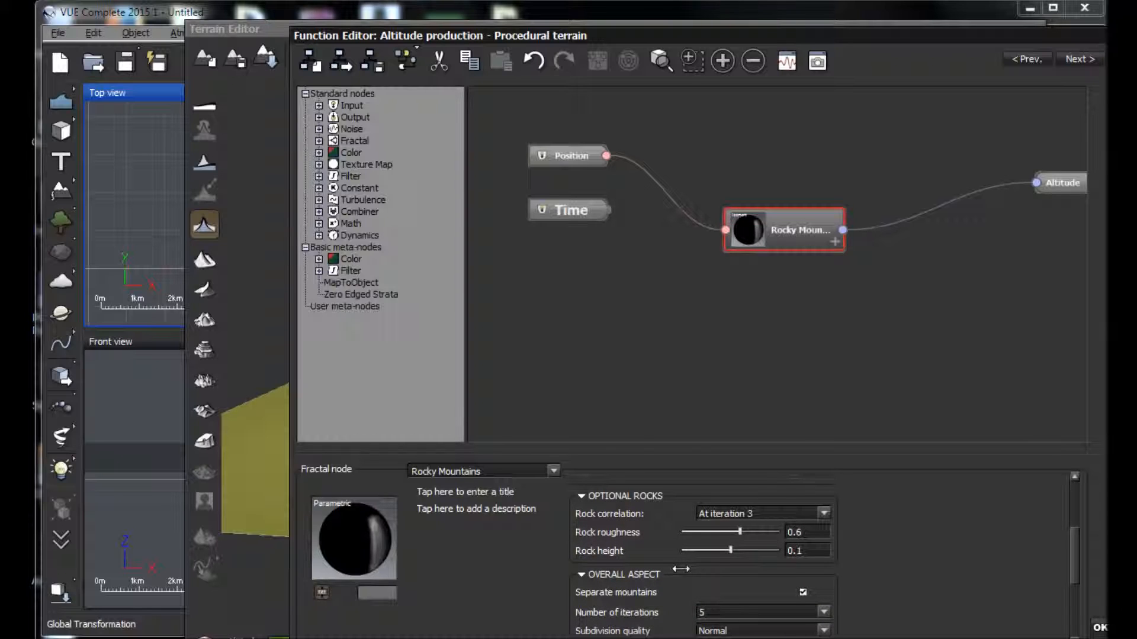
pyautogui.scroll(-1, 680, 570)
pyautogui.click(824, 596)
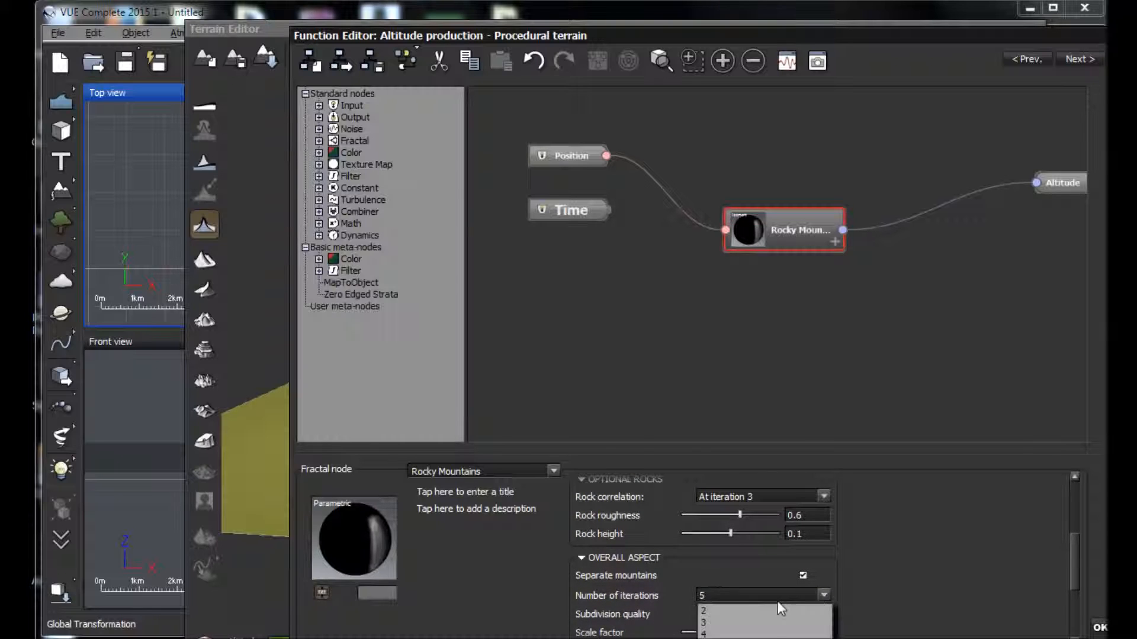
pyautogui.click(764, 636)
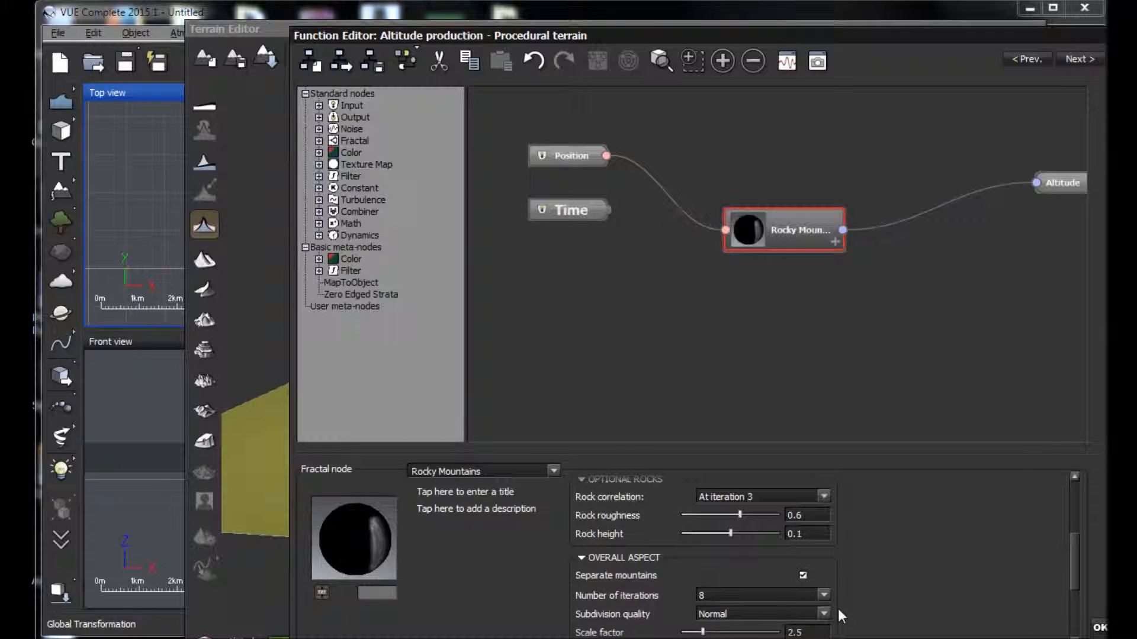
pyautogui.scroll(-3, 837, 609)
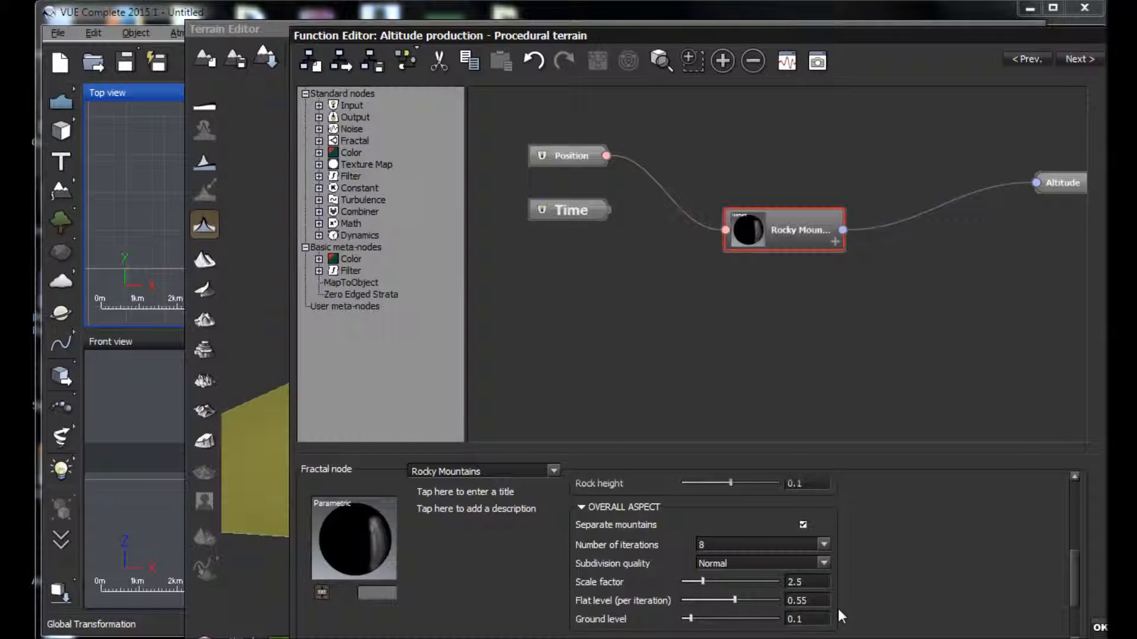
pyautogui.scroll(-5, 836, 608)
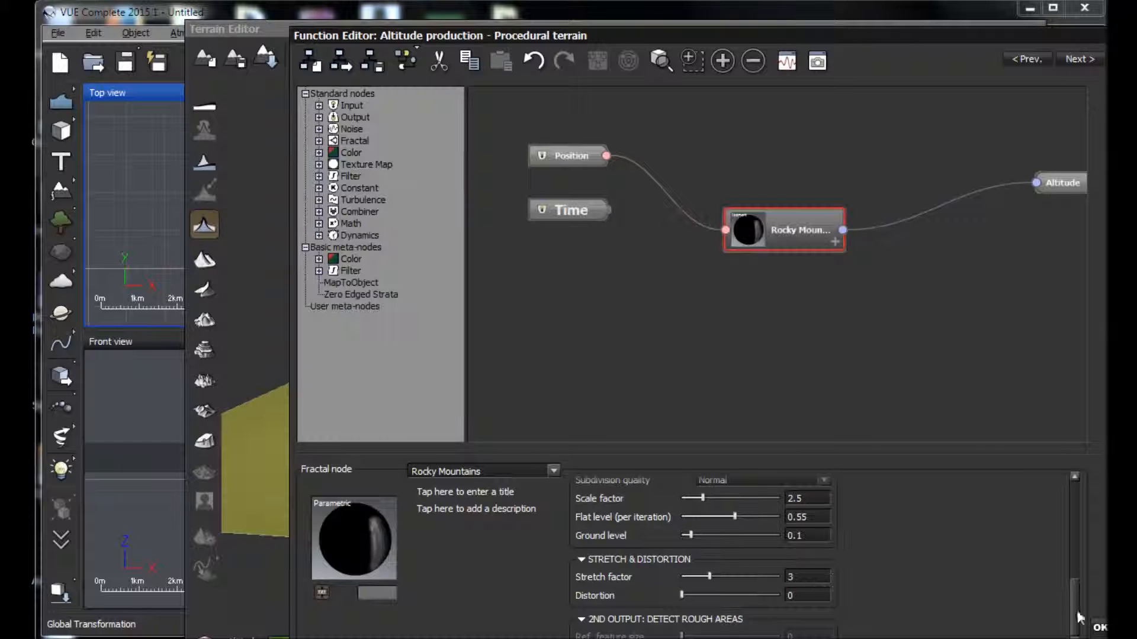
# Turn off Separate mountains on the Rocky Mountains node and apply the altitude function to the terrain
pyautogui.scroll(5, 1064, 588)
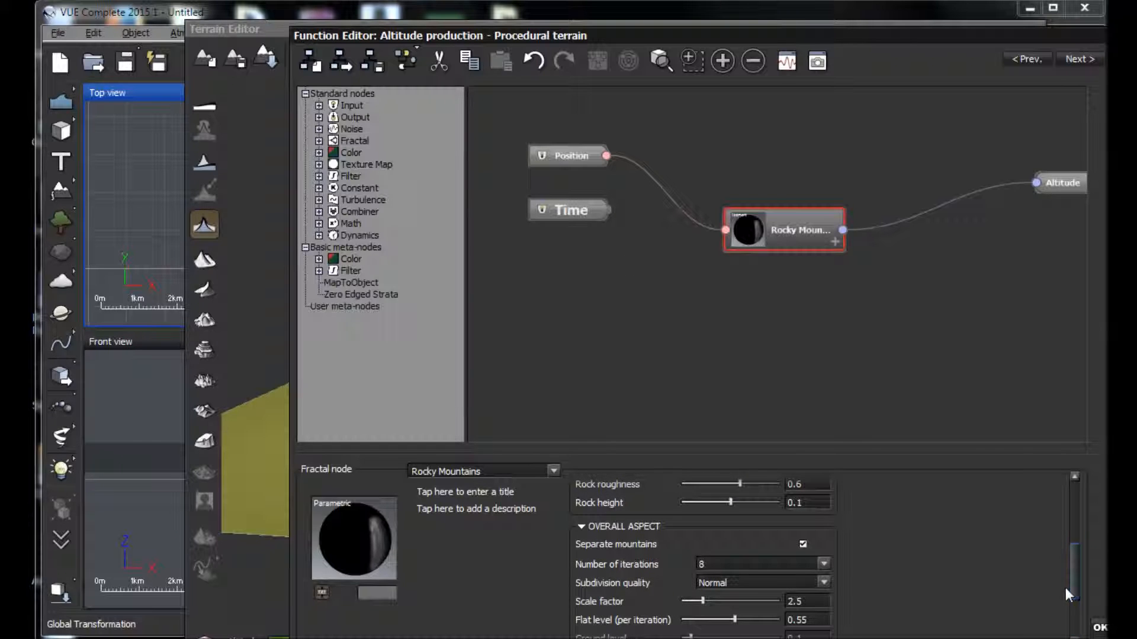
pyautogui.moveTo(644, 35); pyautogui.dragTo(1136, 113)
pyautogui.click(555, 294)
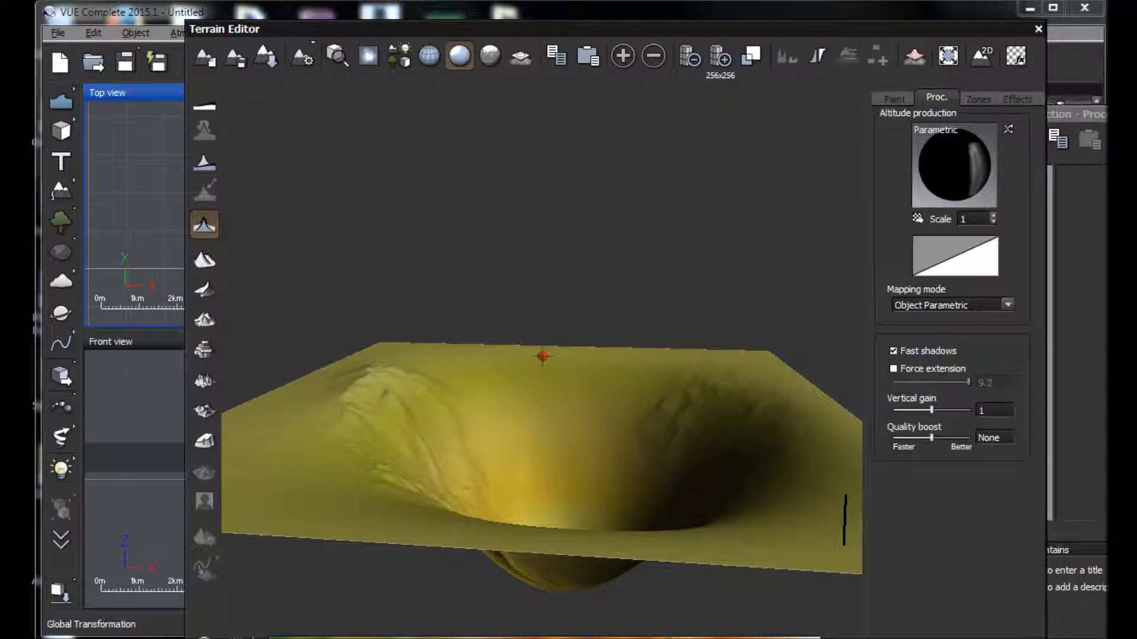
pyautogui.moveTo(1106, 114); pyautogui.dragTo(618, 53)
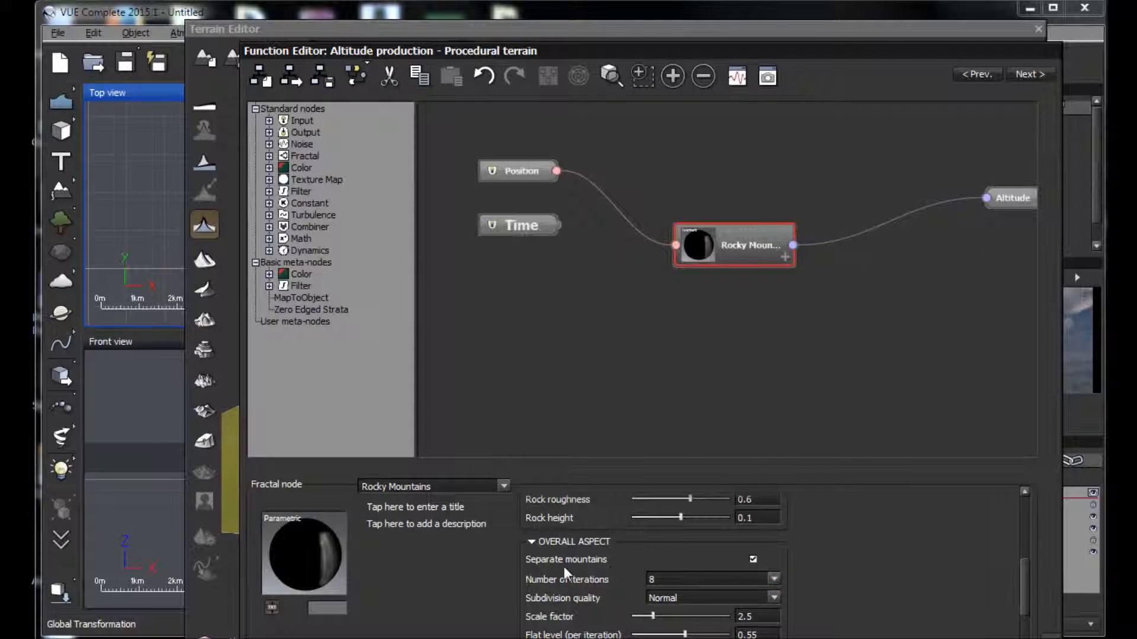
pyautogui.click(752, 561)
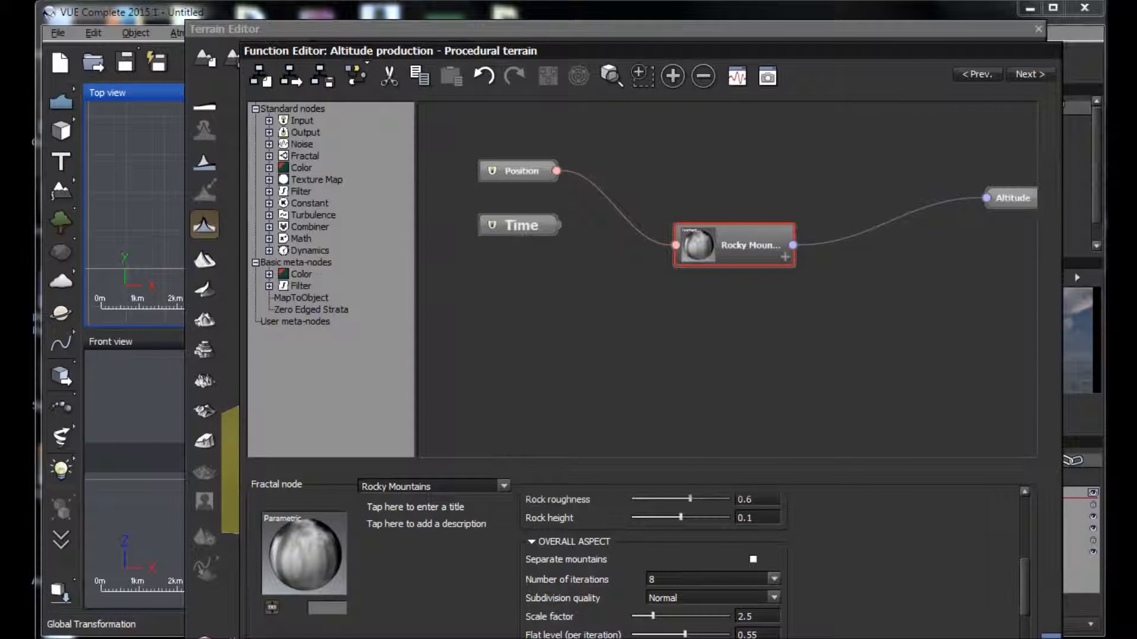
pyautogui.click(1051, 637)
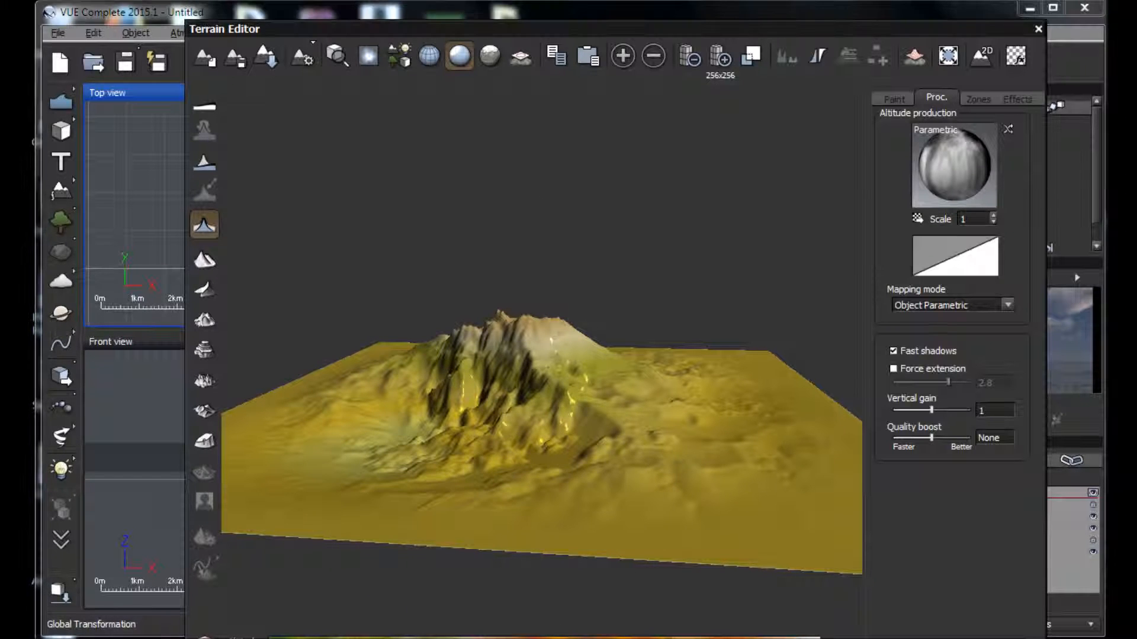
# Set the Rocky Mountains node's rock correlation to At iteration 2, and inspect the terrain preview from several angles
pyautogui.moveTo(629, 220); pyautogui.dragTo(810, 245, button='right')
pyautogui.rightClick(940, 175)
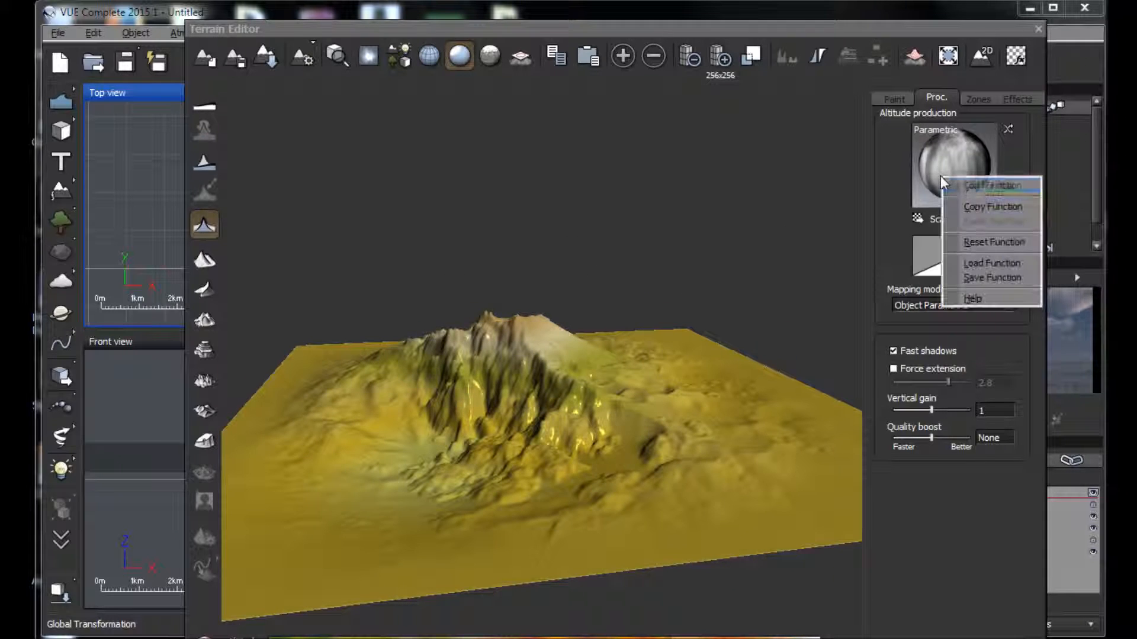
pyautogui.click(975, 186)
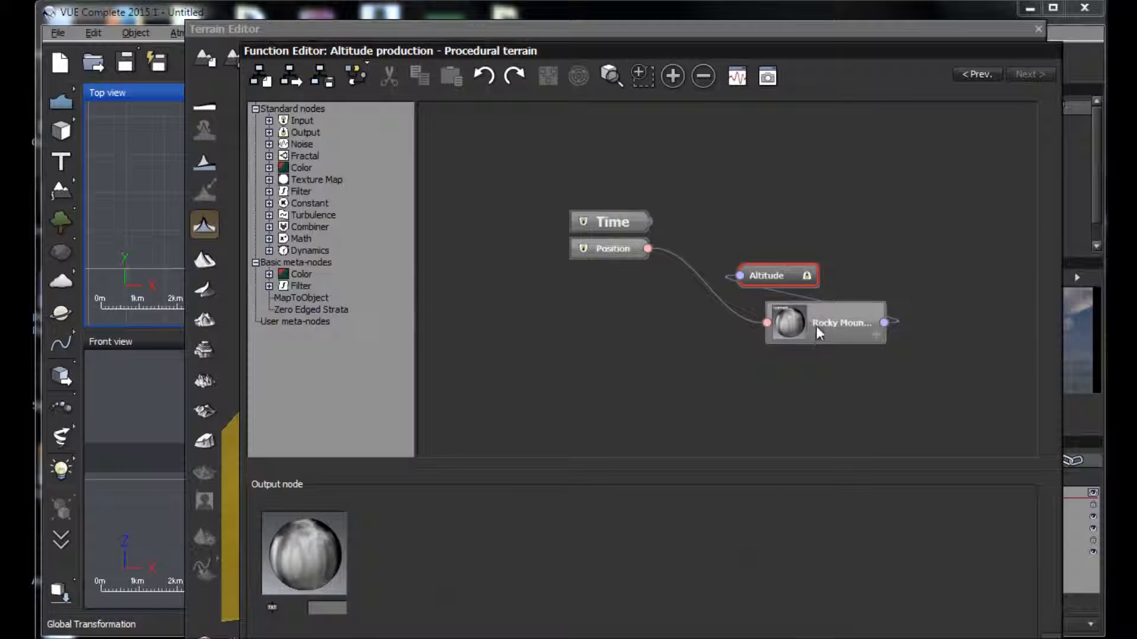
pyautogui.click(816, 326)
pyautogui.moveTo(1023, 565)
pyautogui.mouseDown()
pyautogui.moveTo(1025, 610)
pyautogui.moveTo(1029, 552)
pyautogui.mouseUp()
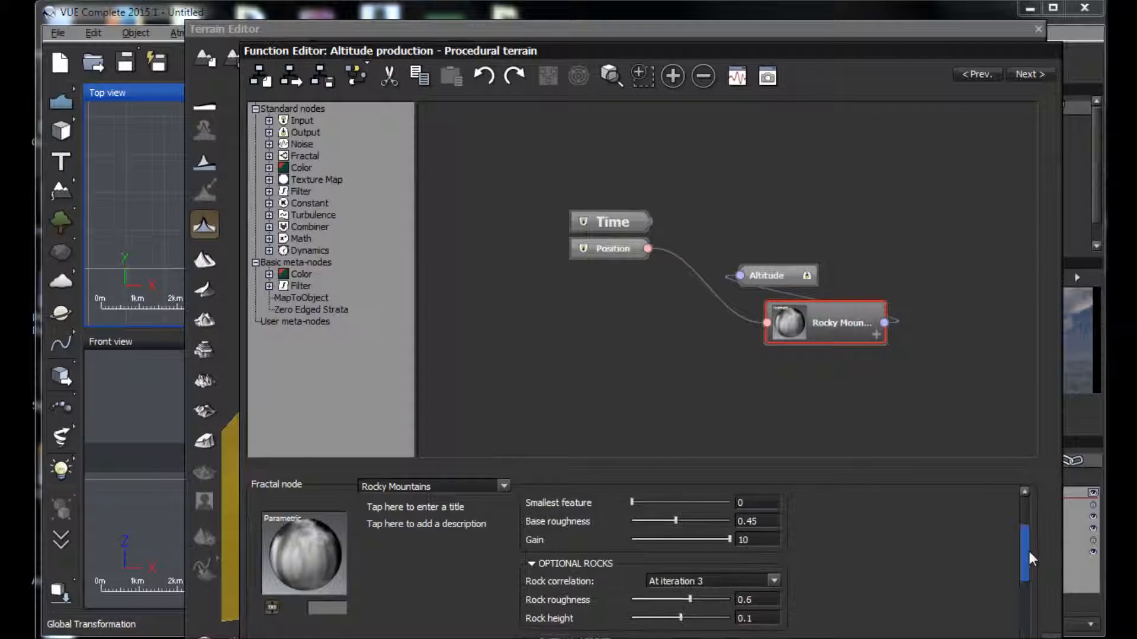
pyautogui.click(773, 579)
pyautogui.click(705, 608)
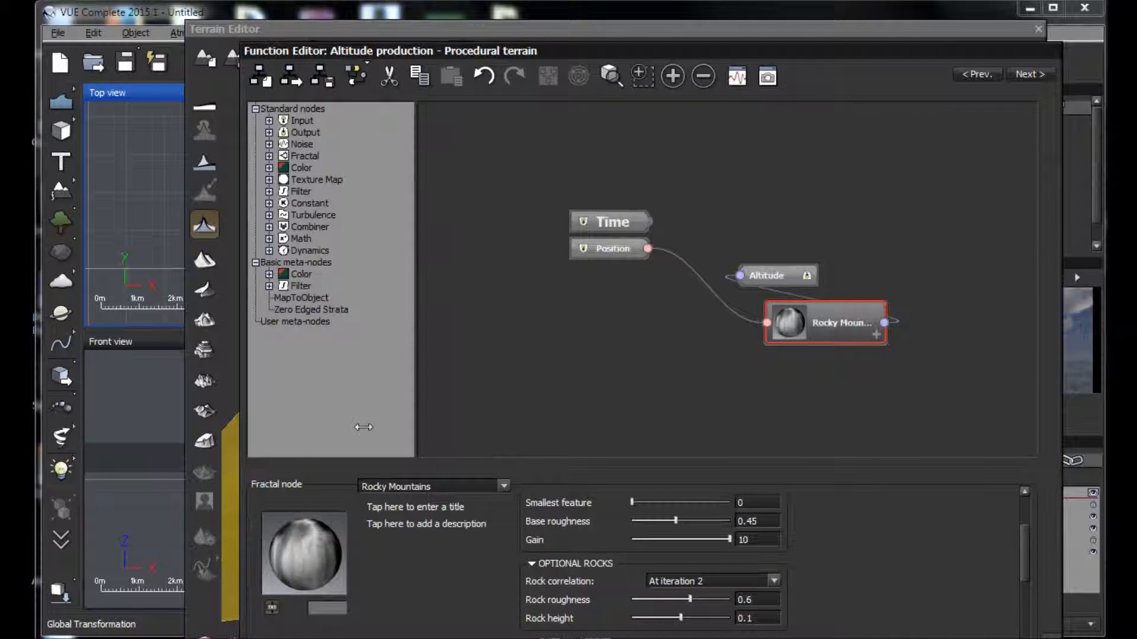
pyautogui.moveTo(735, 56); pyautogui.dragTo(1136, 82)
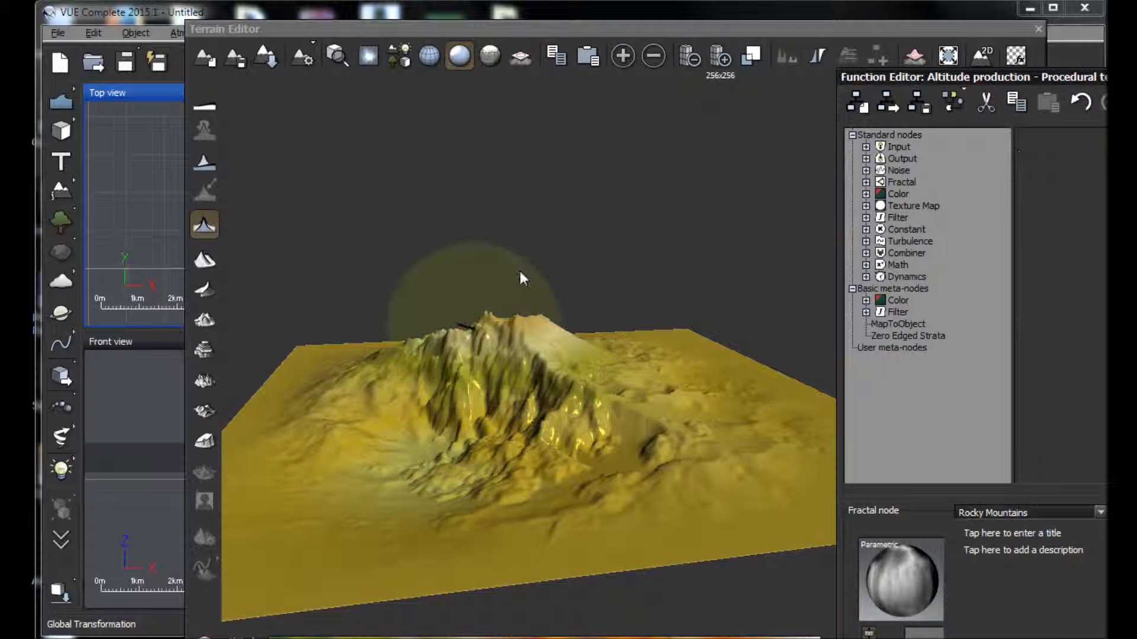
pyautogui.click(509, 238)
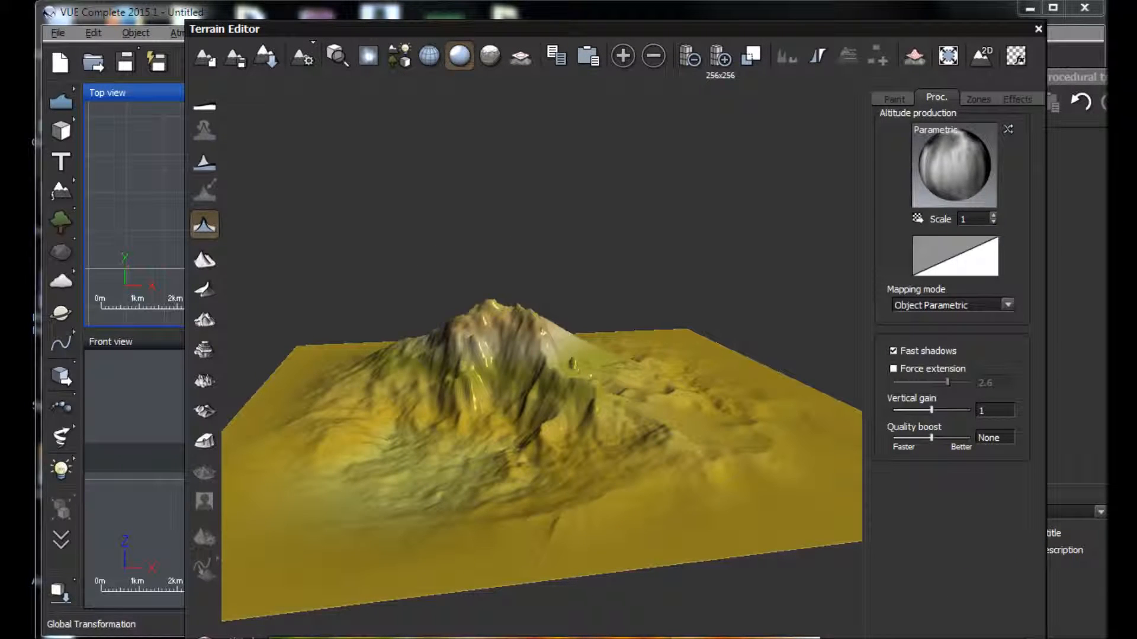
pyautogui.moveTo(533, 415); pyautogui.dragTo(290, 355, button='right')
pyautogui.moveTo(485, 329); pyautogui.dragTo(484, 300, button='right')
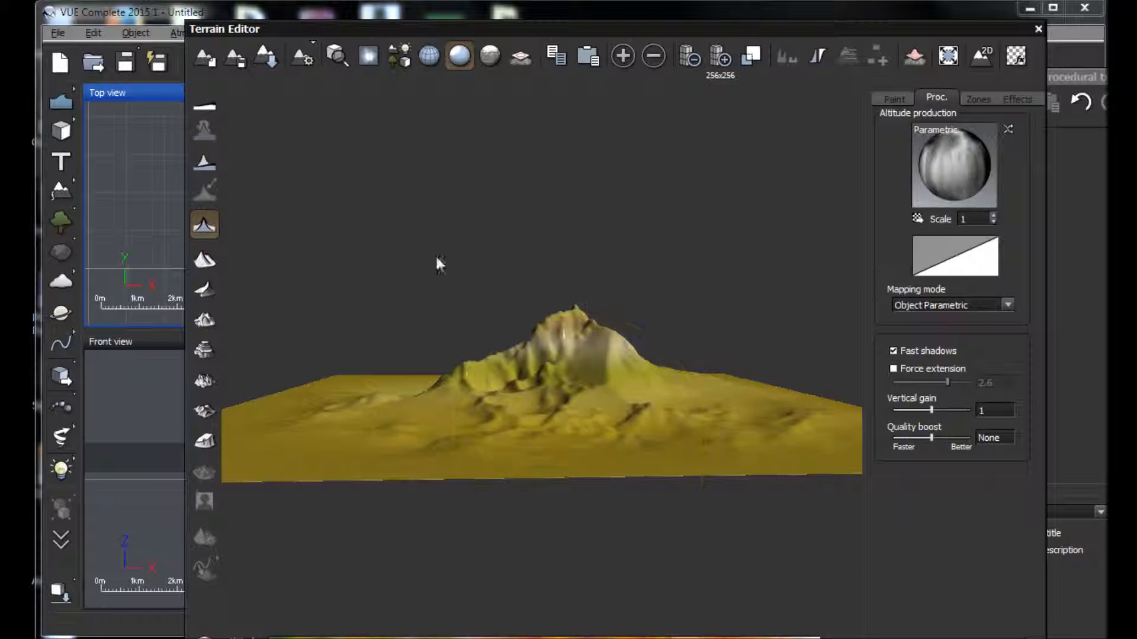
# Accept the altitude function and the terrain edits, returning to the scene
pyautogui.moveTo(1102, 77); pyautogui.dragTo(471, 63)
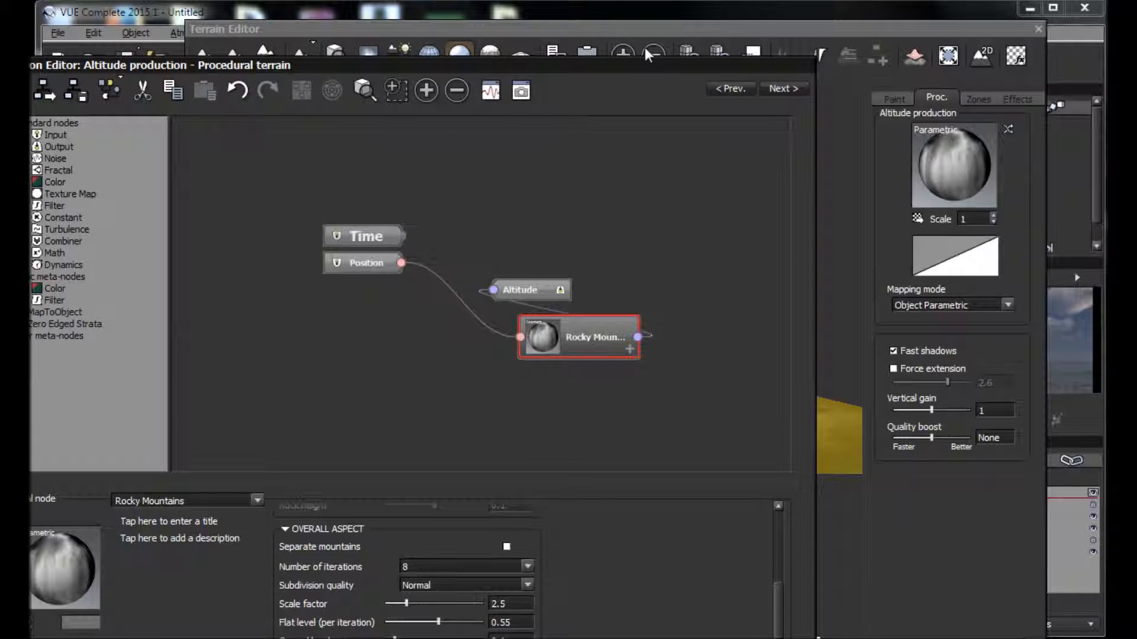
pyautogui.moveTo(630, 62); pyautogui.dragTo(635, 21)
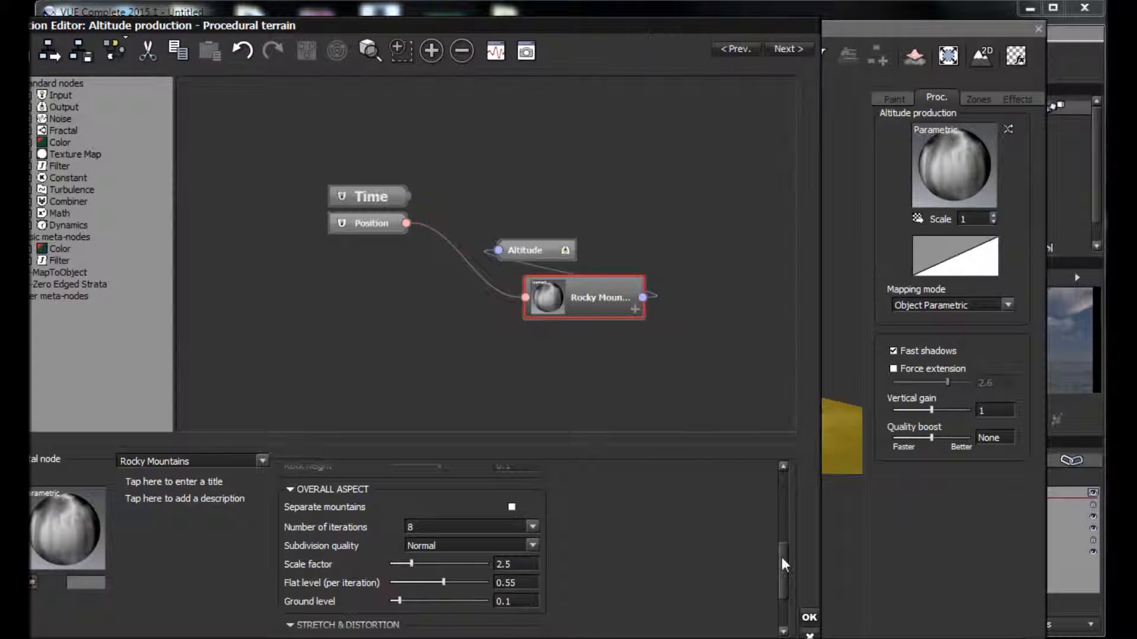
pyautogui.click(810, 619)
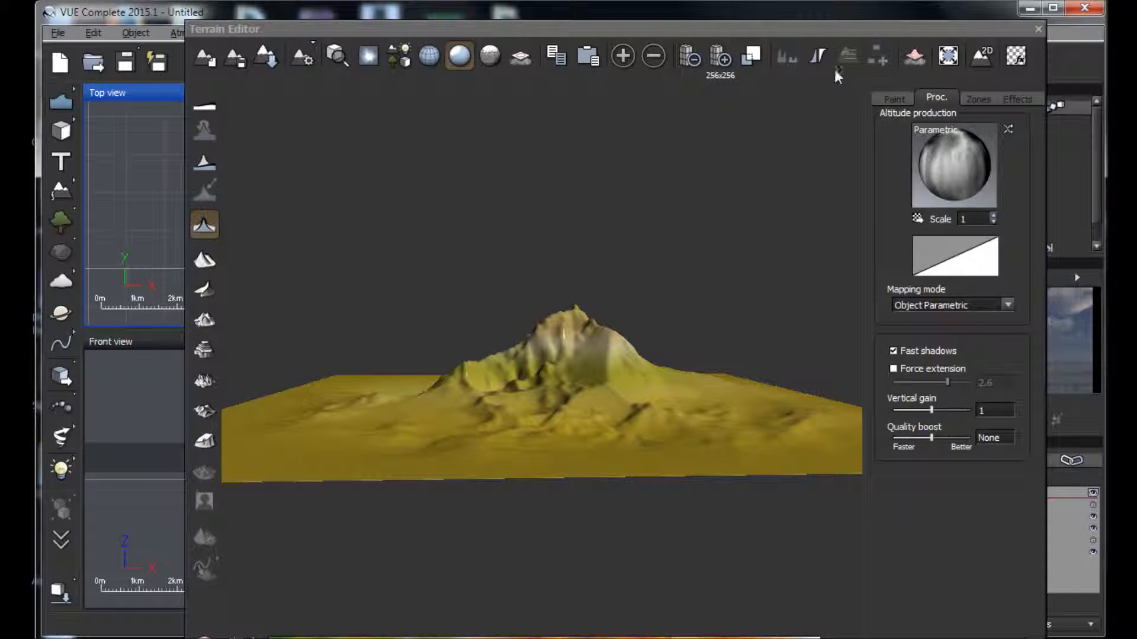
pyautogui.click(435, 637)
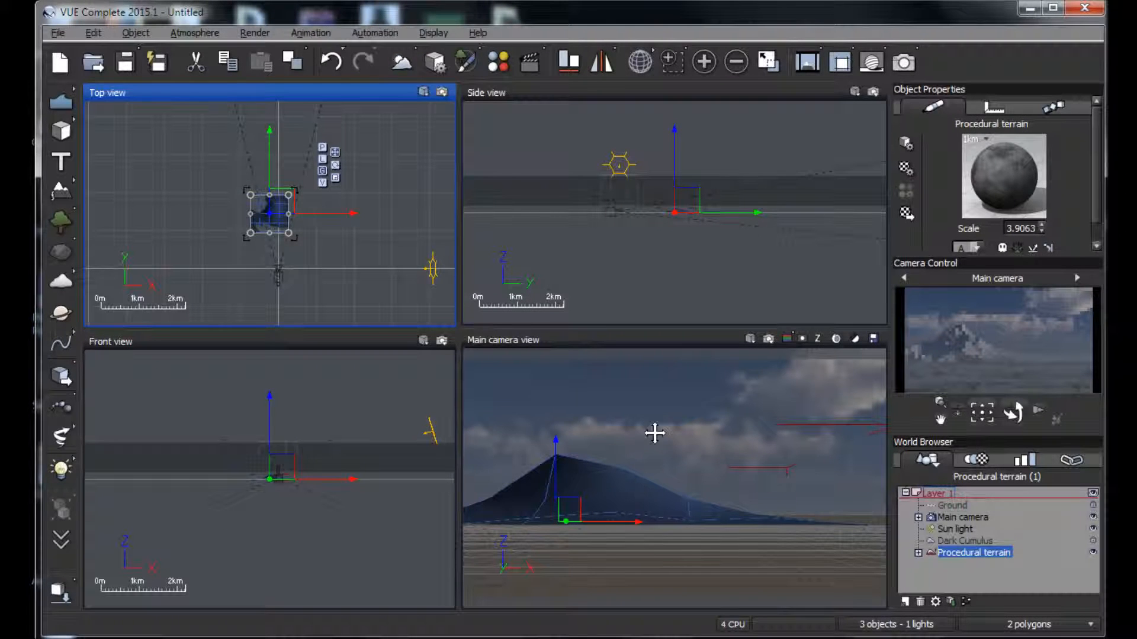
# Scale up the procedural terrain in the Side view in two stages while comparing it with the camera view
pyautogui.click(687, 203)
pyautogui.scroll(5, 686, 205)
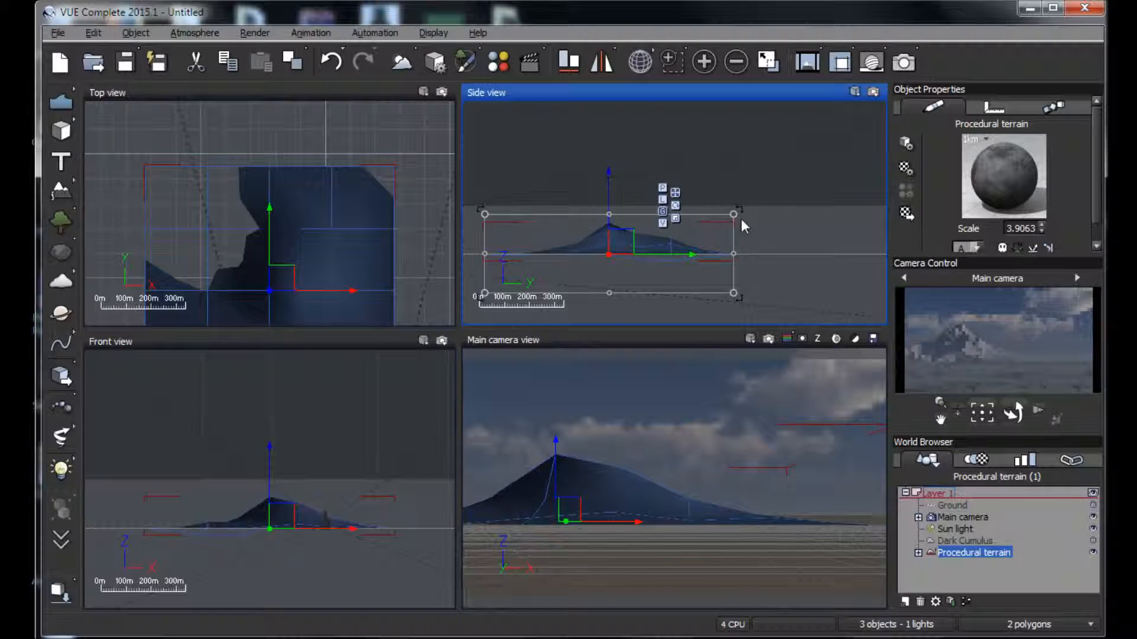
pyautogui.moveTo(709, 218); pyautogui.dragTo(772, 193)
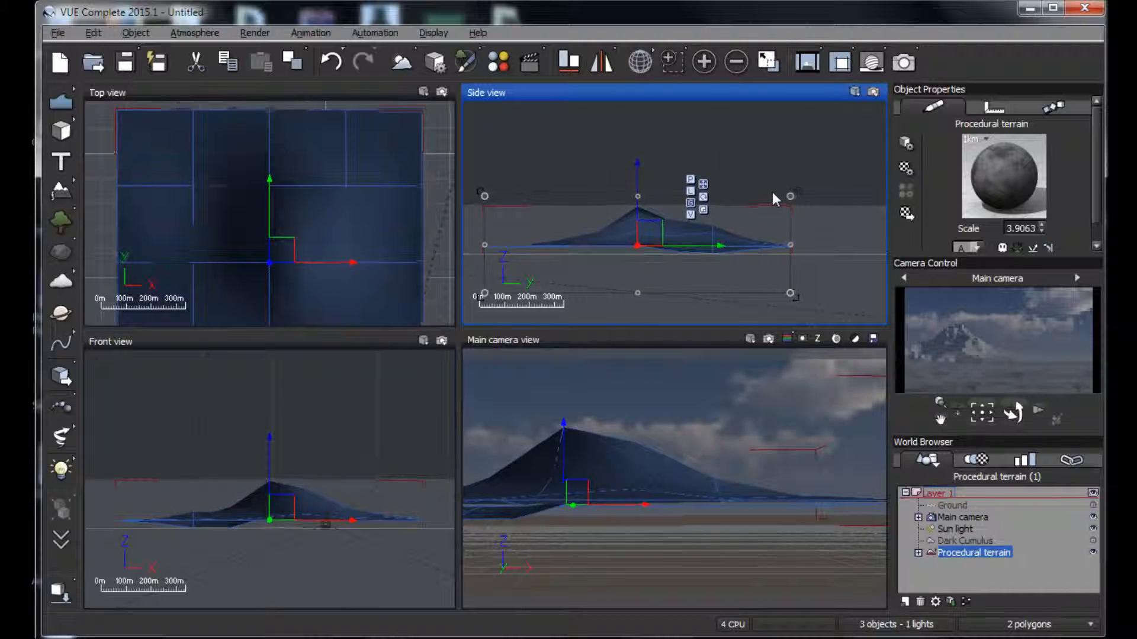
pyautogui.click(679, 391)
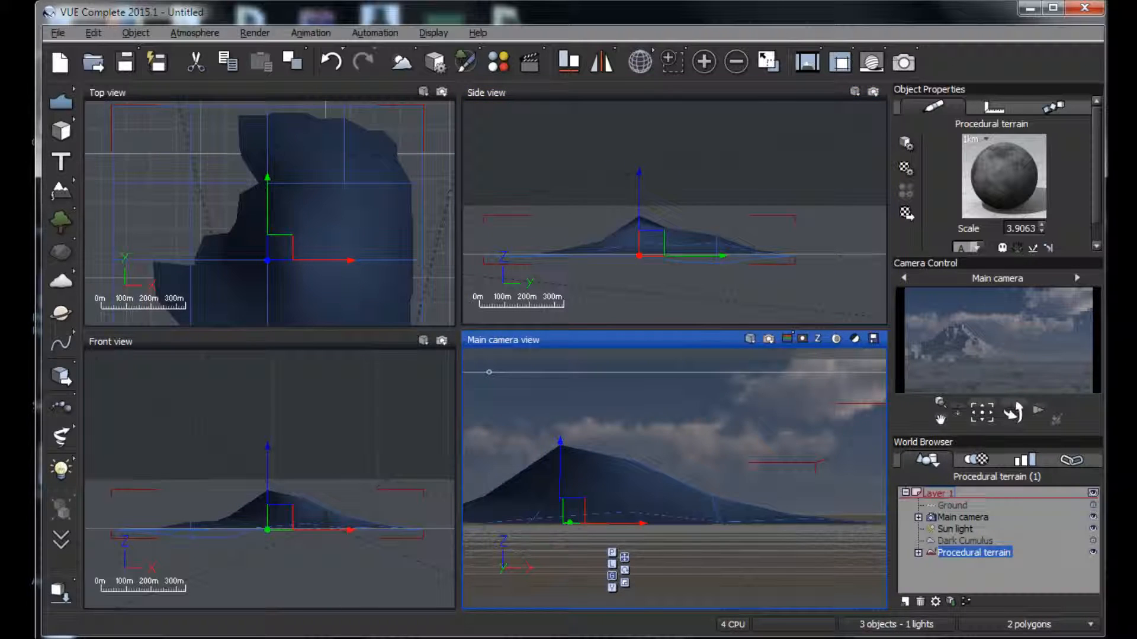
pyautogui.click(712, 236)
pyautogui.moveTo(791, 204); pyautogui.dragTo(831, 192)
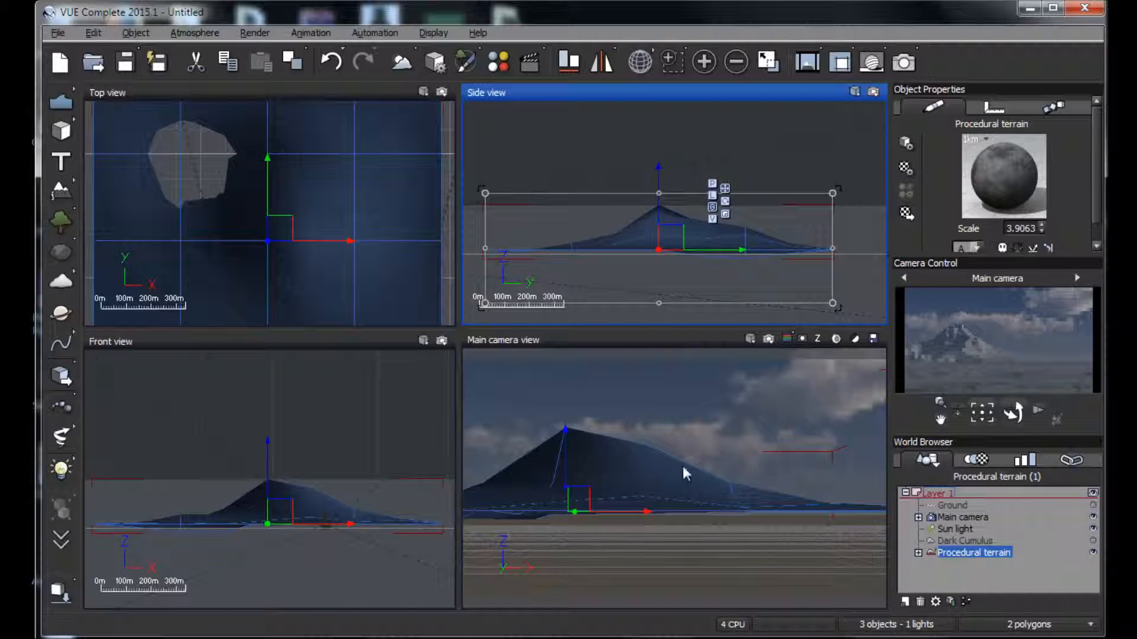
# Move the terrain closer to the camera and slightly adjust its sideways position in the main camera view
pyautogui.click(684, 471)
pyautogui.moveTo(702, 252); pyautogui.dragTo(601, 258)
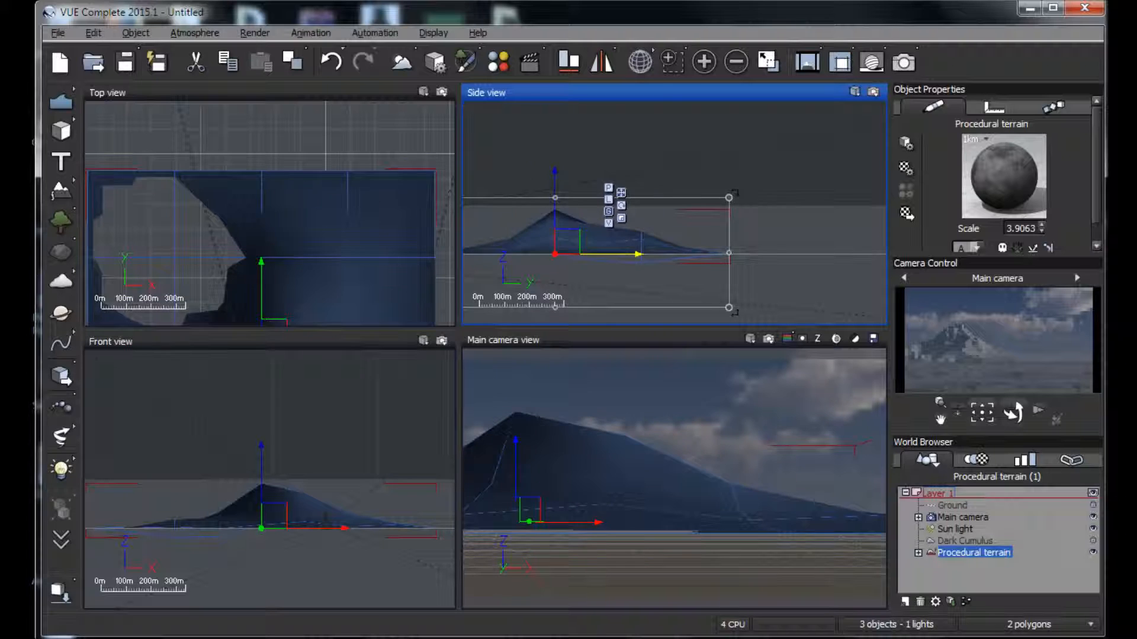
pyautogui.click(557, 527)
pyautogui.moveTo(569, 522); pyautogui.dragTo(574, 518)
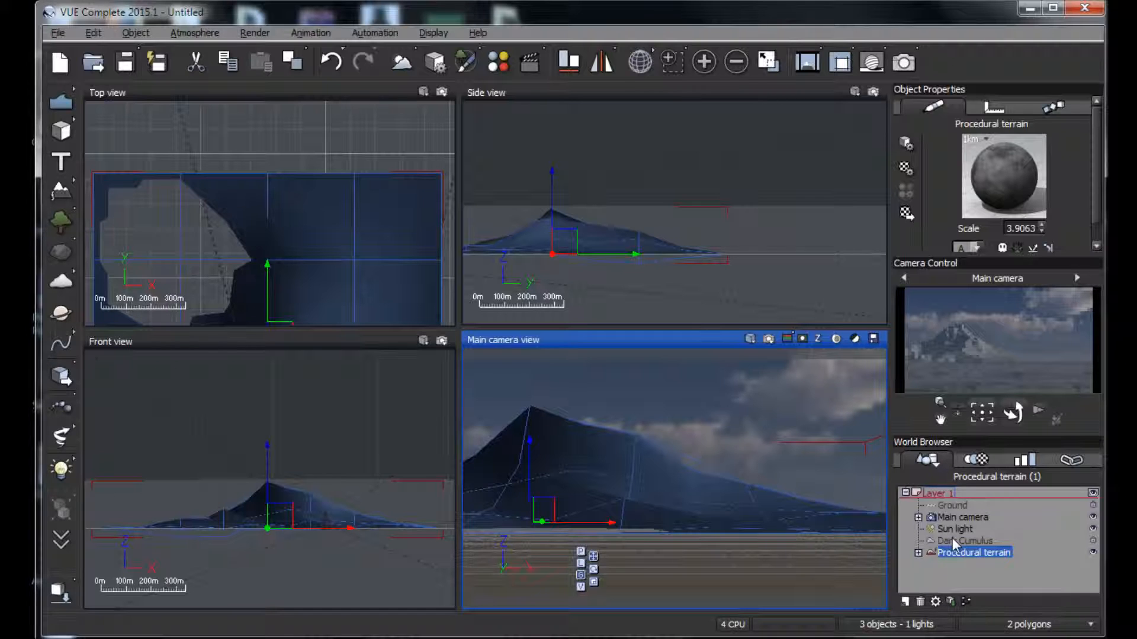
# Hide the Dark Cumulus layer from rendering, and render the maximized main camera view
pyautogui.click(927, 548)
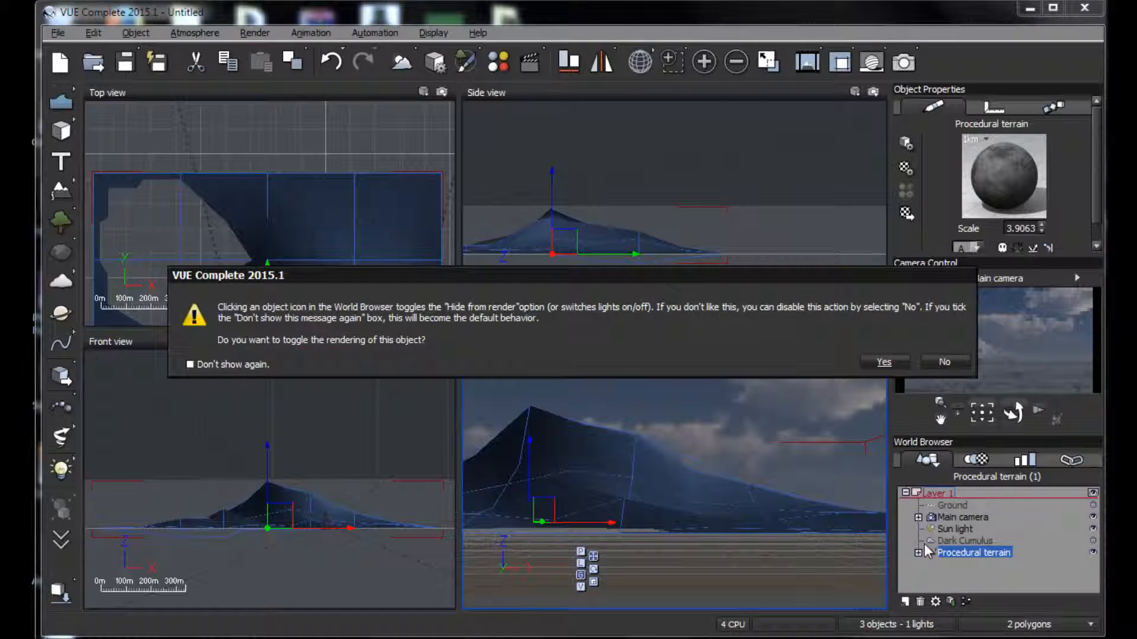
pyautogui.click(884, 361)
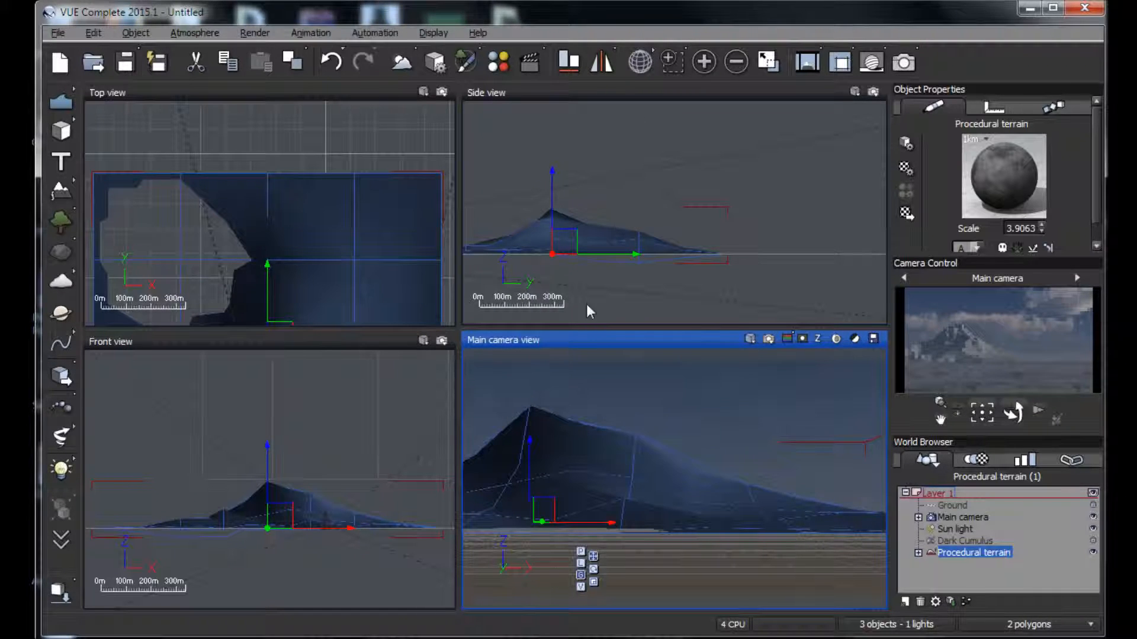
pyautogui.click(767, 61)
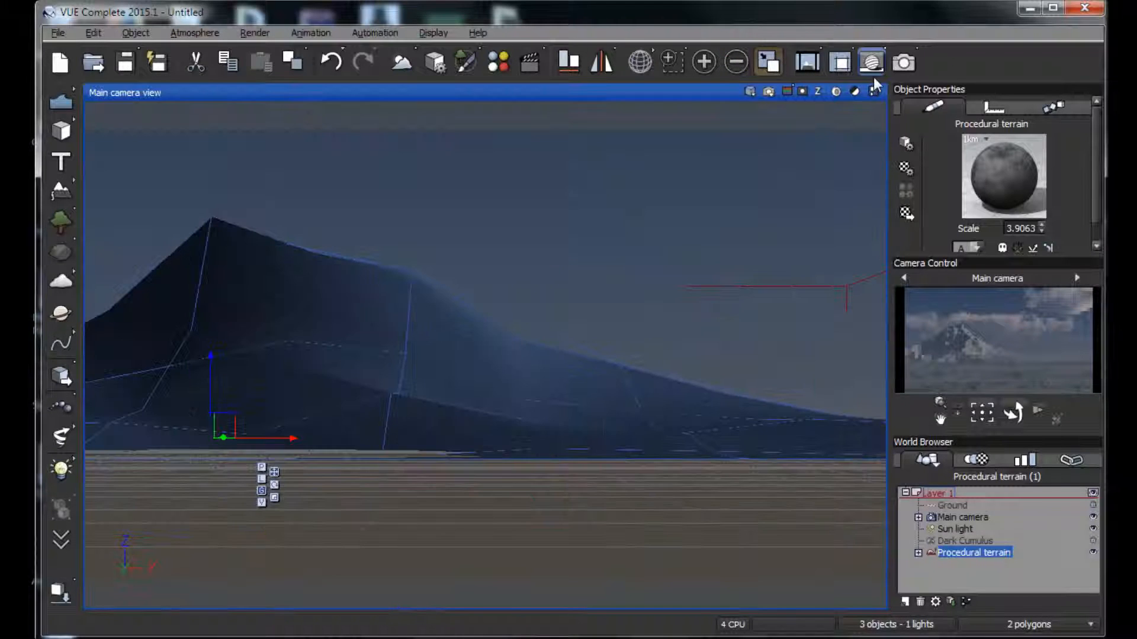
pyautogui.click(904, 62)
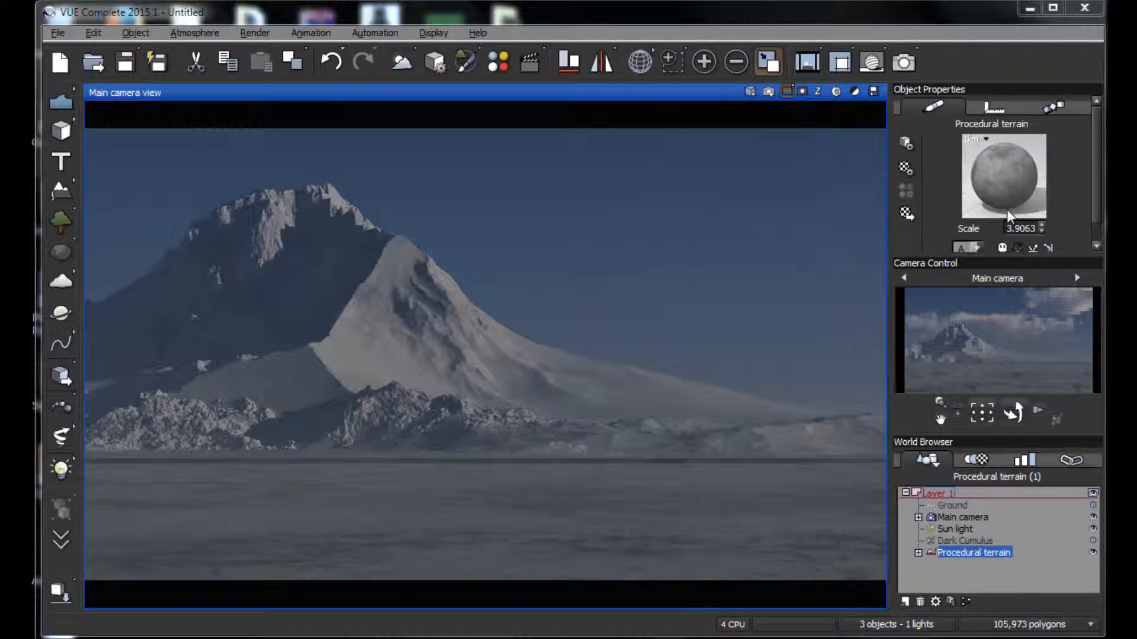
# Open the procedural terrain's material and change its type to Mixed material
pyautogui.doubleClick(987, 174)
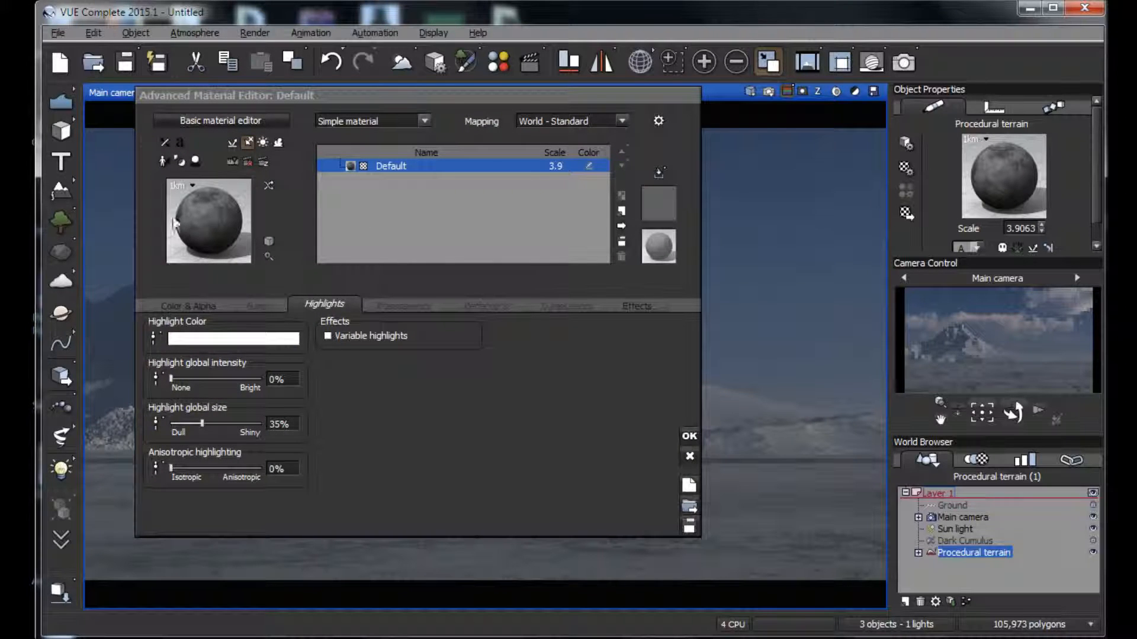
pyautogui.click(425, 122)
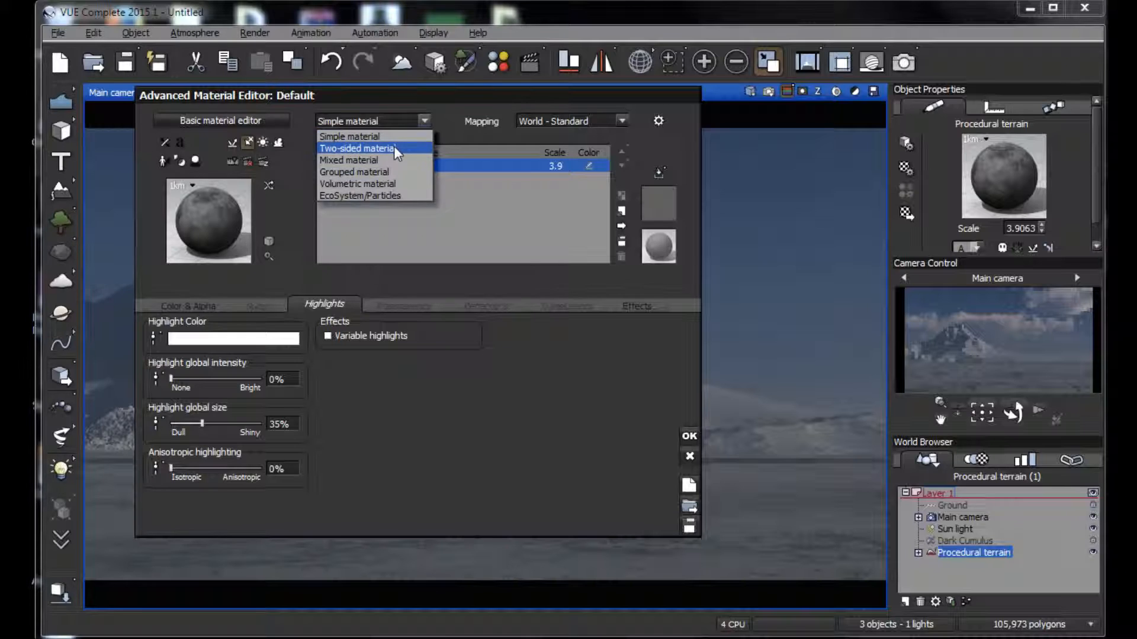
pyautogui.click(382, 158)
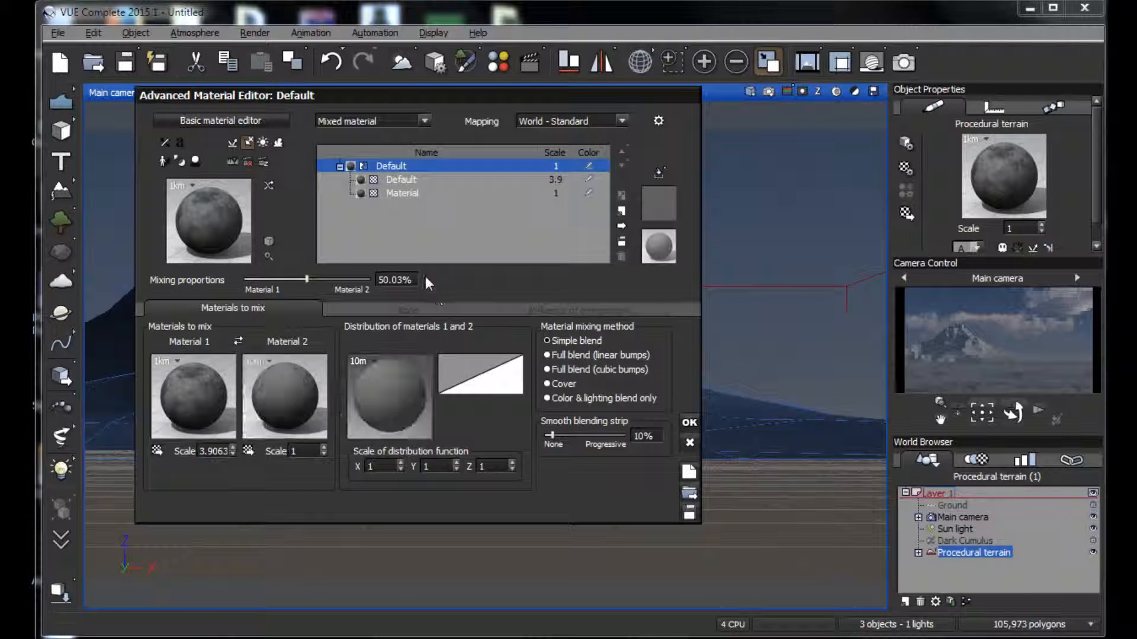
# Load the plain white snow material from the Landscapes collection into the mixed material's second layer, Material
pyautogui.click(409, 180)
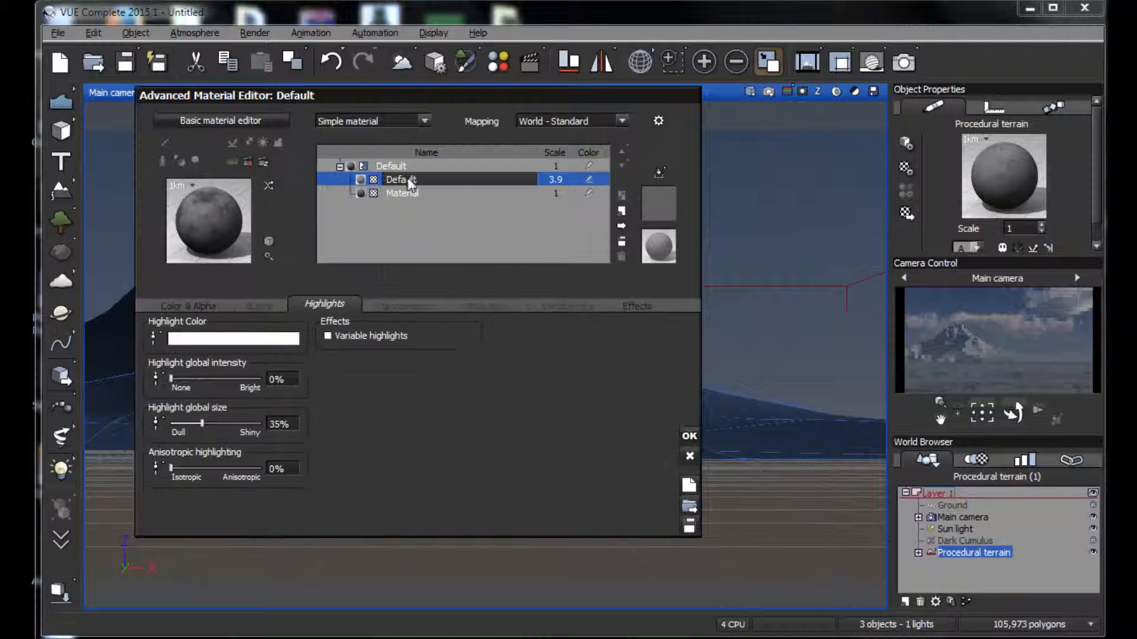
pyautogui.doubleClick(407, 193)
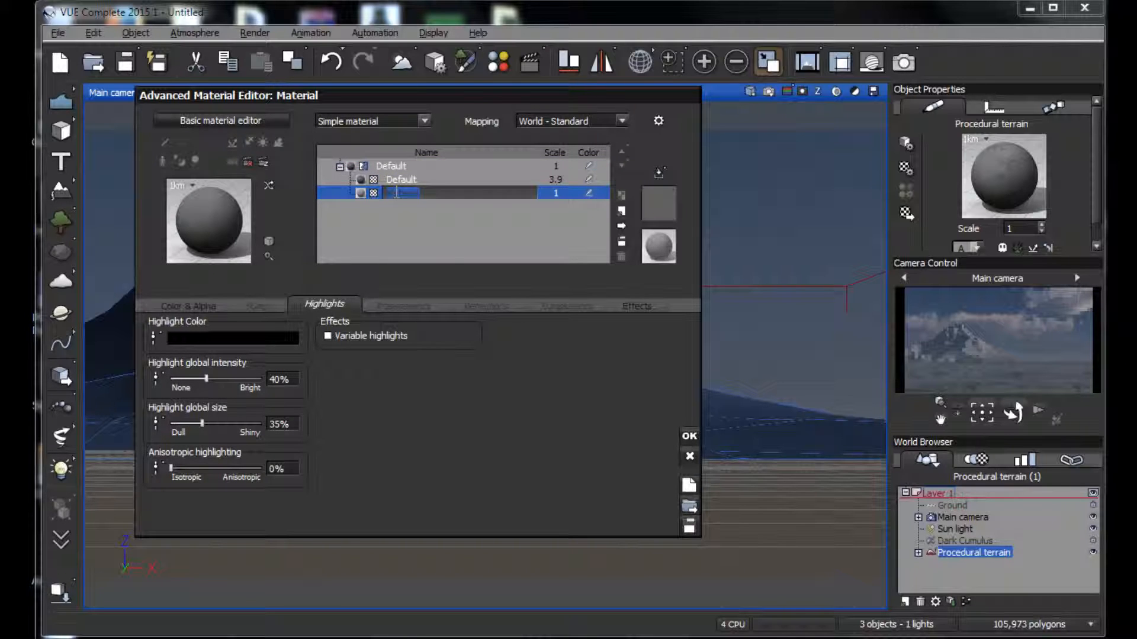
pyautogui.click(402, 218)
pyautogui.click(399, 193)
pyautogui.click(401, 202)
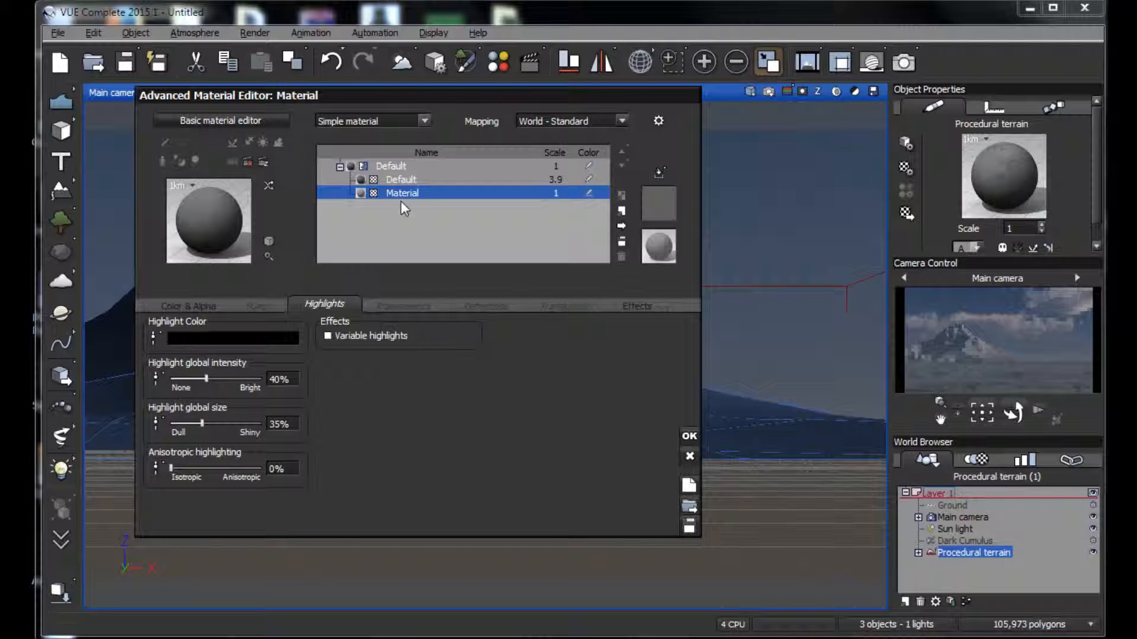
pyautogui.rightClick(409, 215)
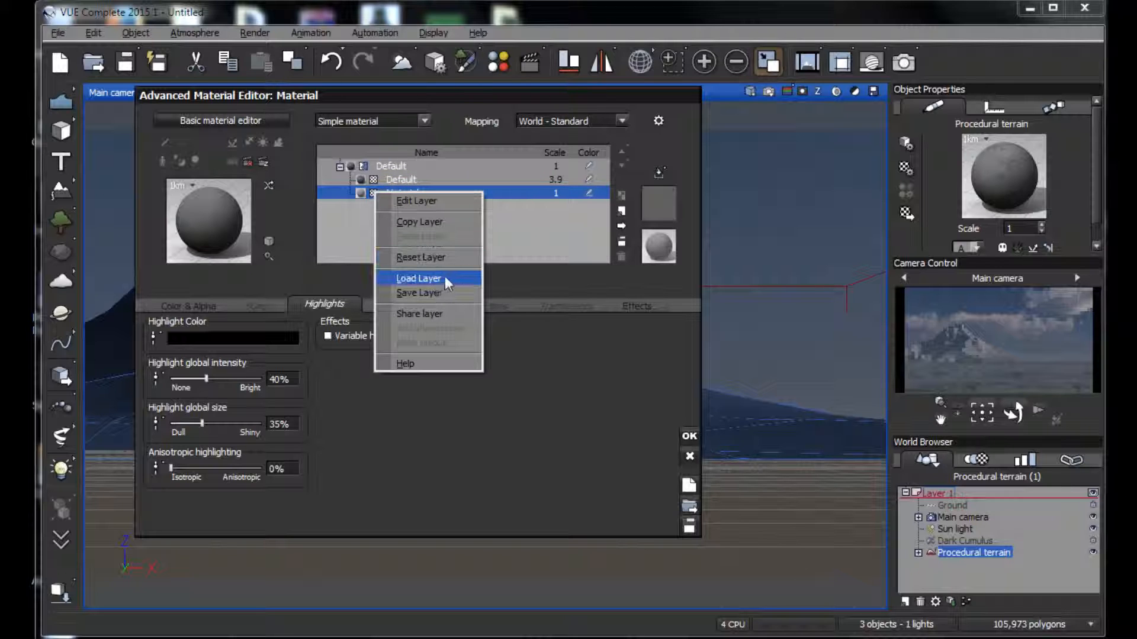
pyautogui.click(443, 276)
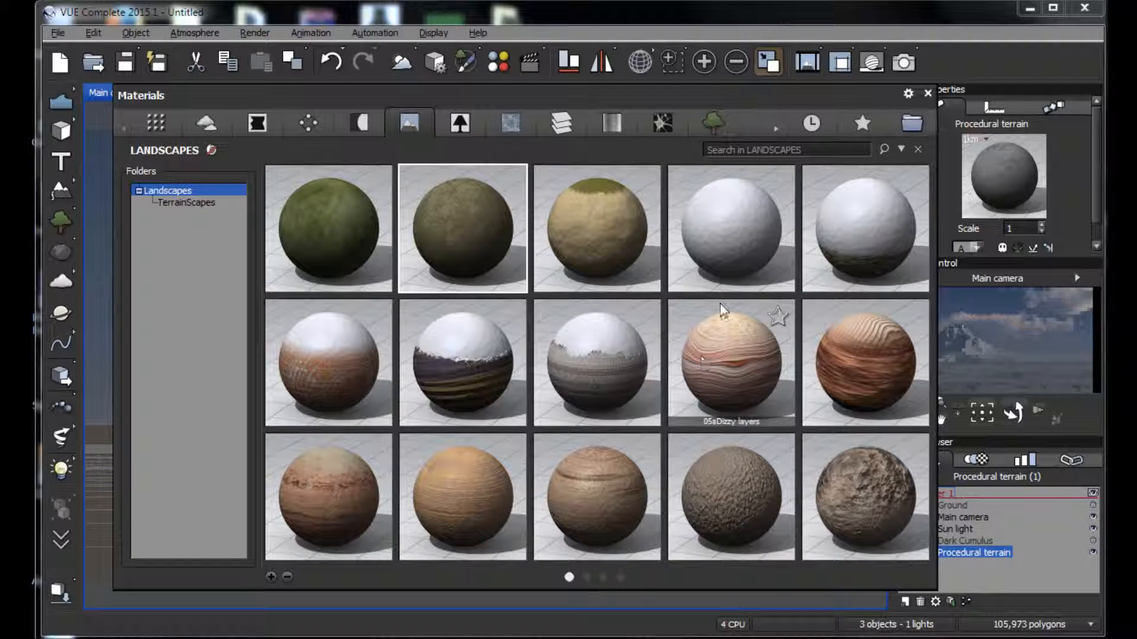
pyautogui.doubleClick(732, 239)
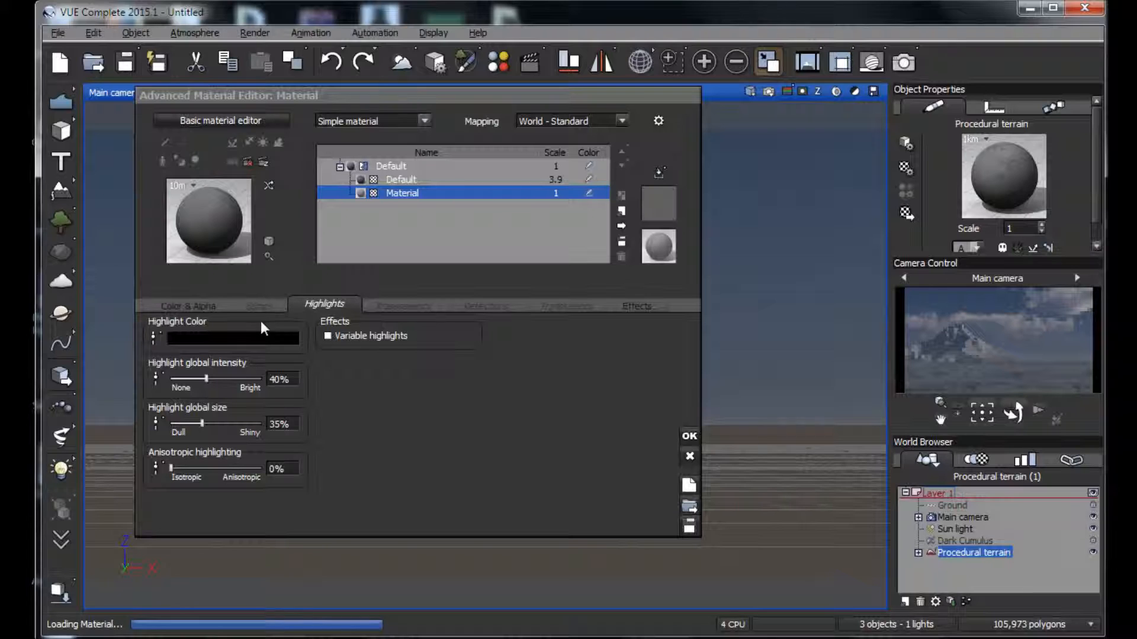
# Set the top-level mixed material's mixing method to Cover and load the cloudy black-and-white sphere function from the Basic collection as its distribution
pyautogui.click(398, 168)
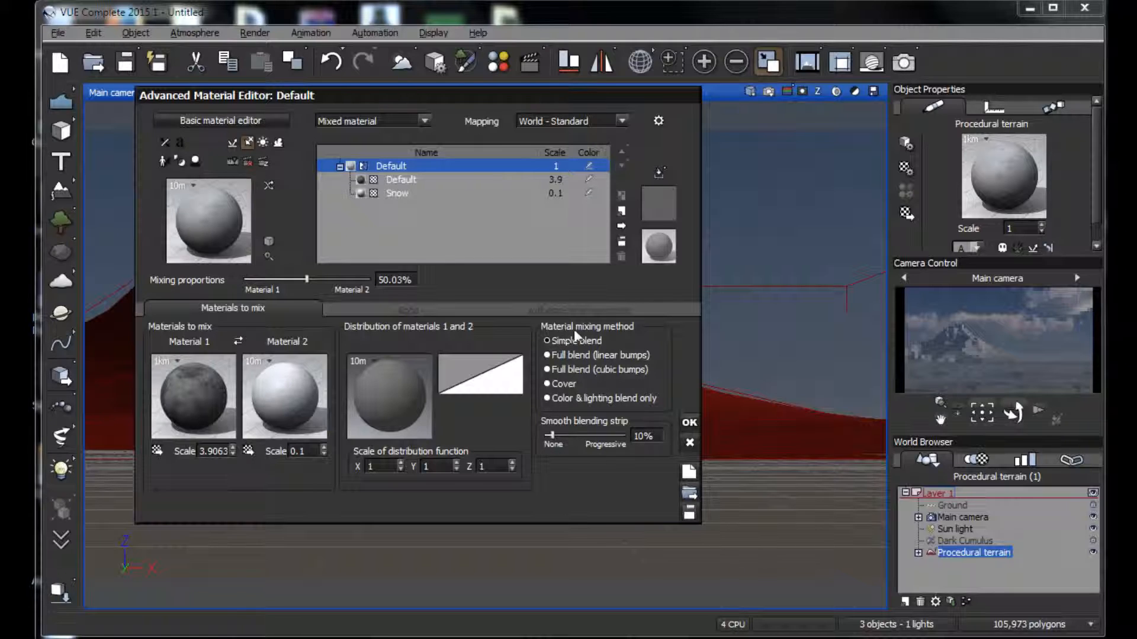
pyautogui.click(568, 384)
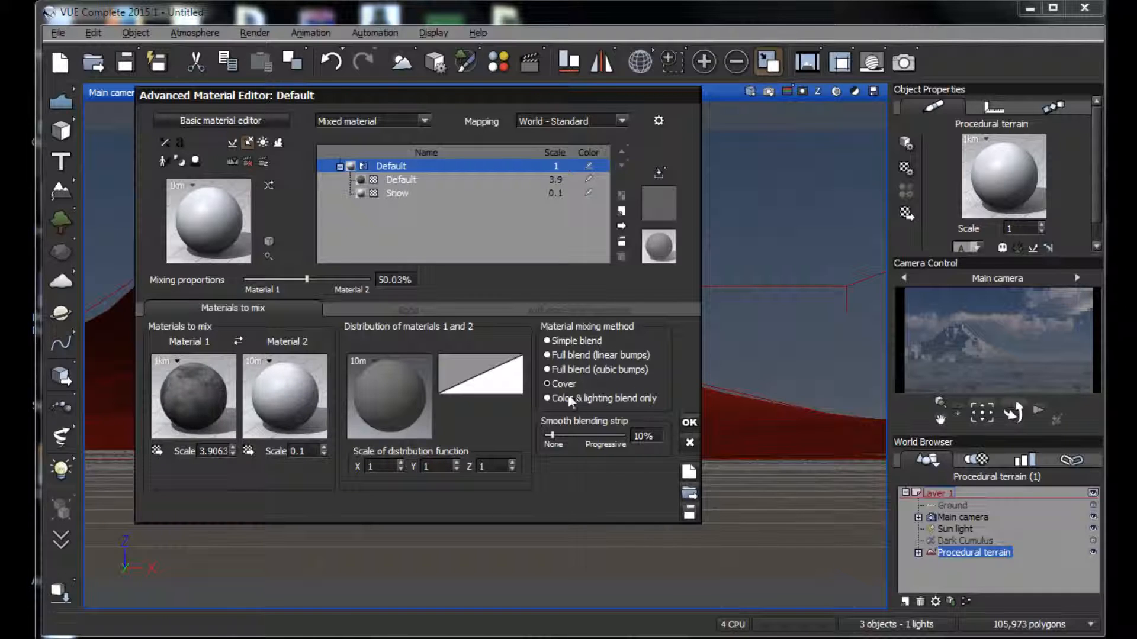
pyautogui.click(407, 399)
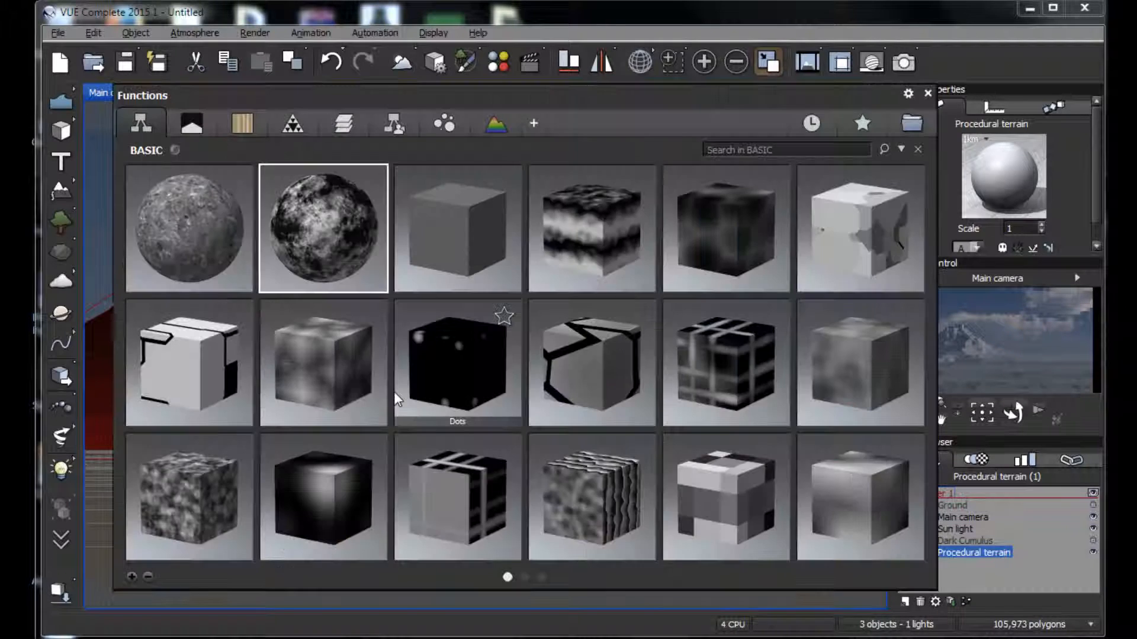
pyautogui.doubleClick(358, 250)
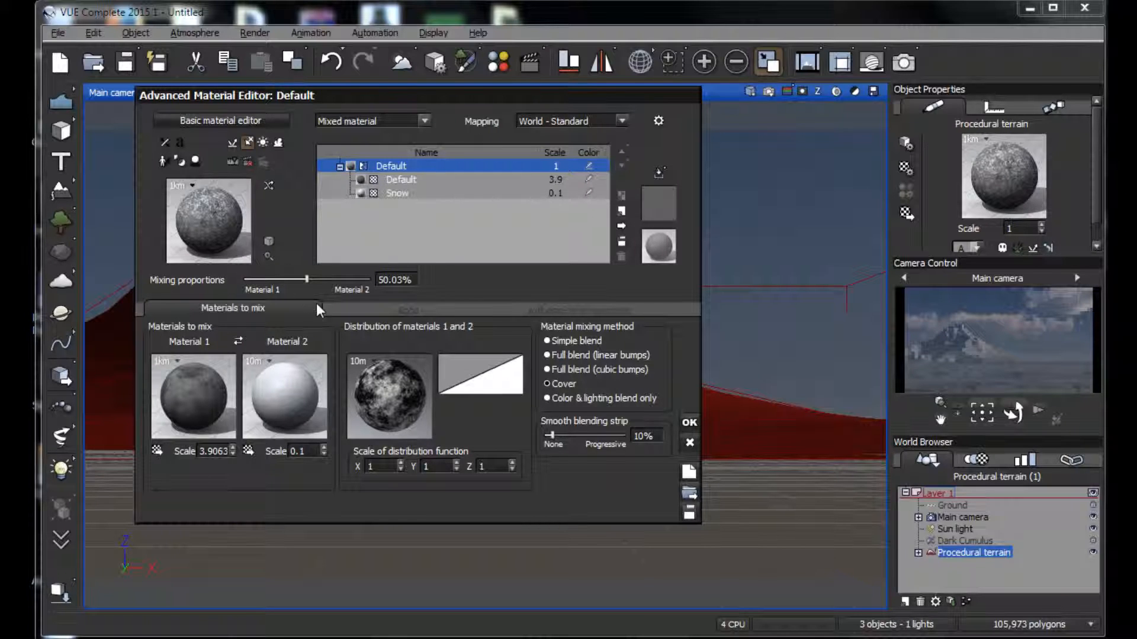
# Make the material distribution depend on slope, altitude and orientation, with altitude influence at 55% and slope influence at 95%
pyautogui.click(566, 309)
pyautogui.click(223, 326)
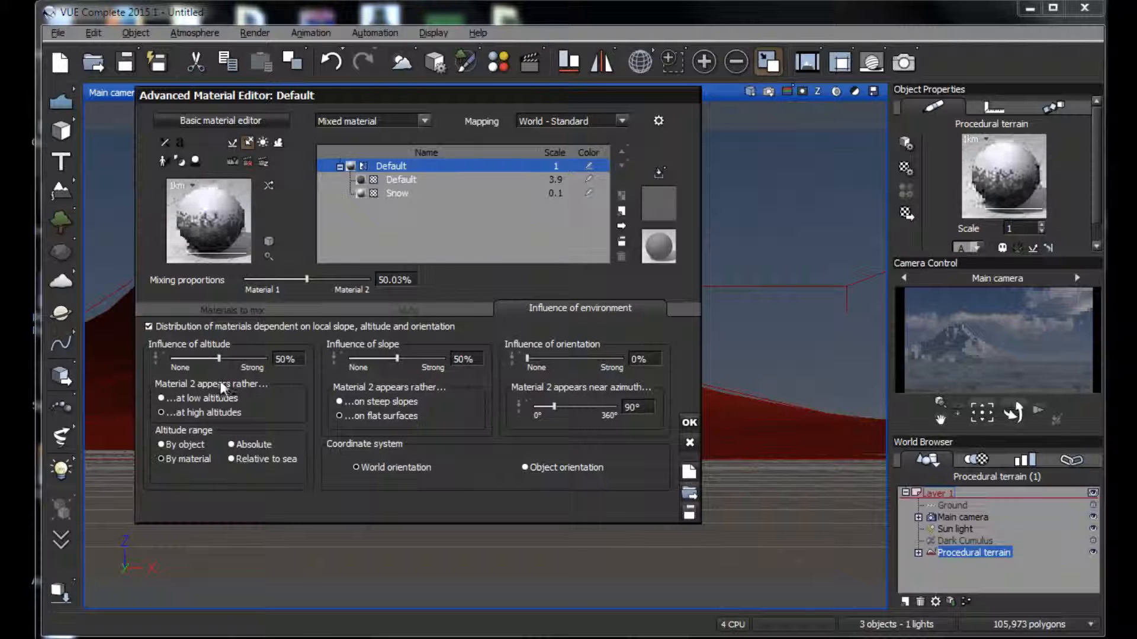
pyautogui.moveTo(223, 358); pyautogui.dragTo(225, 358)
pyautogui.moveTo(398, 361); pyautogui.dragTo(440, 362)
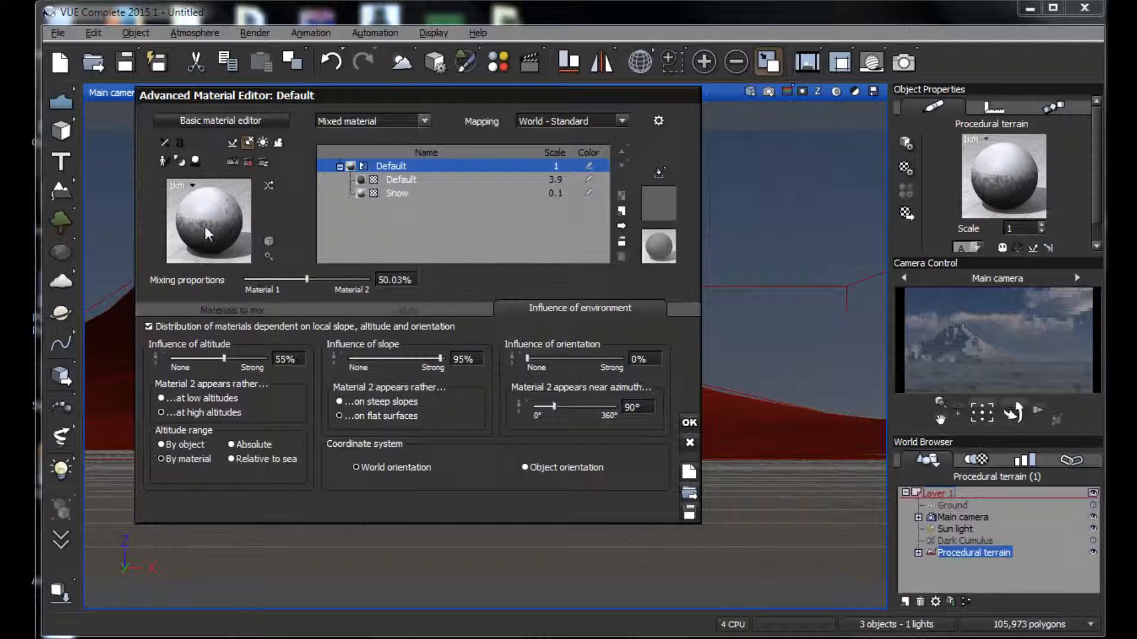
# Set the mixing proportions to 34.59%, accept the material, and render the main camera view
pyautogui.click(197, 306)
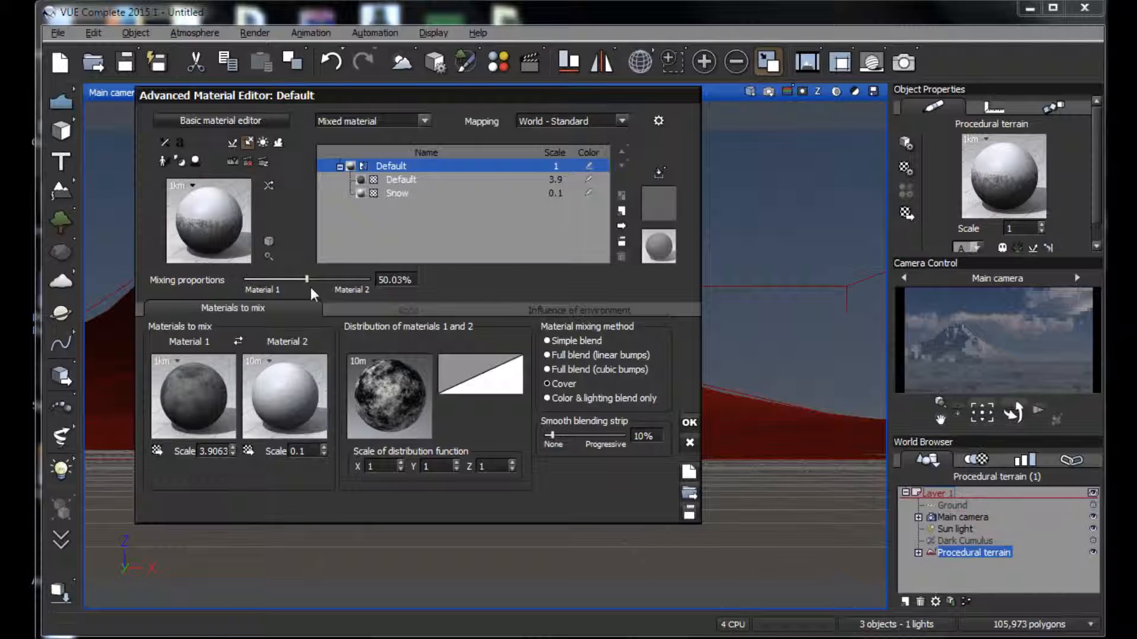
pyautogui.moveTo(306, 279); pyautogui.dragTo(289, 279)
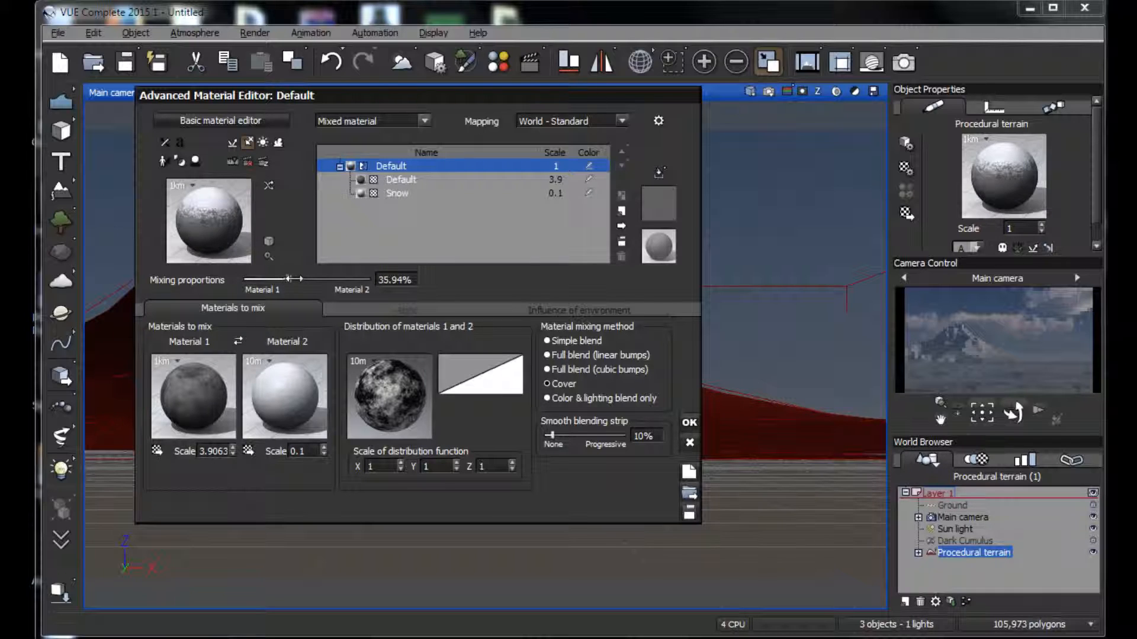
pyautogui.moveTo(284, 279); pyautogui.dragTo(287, 279)
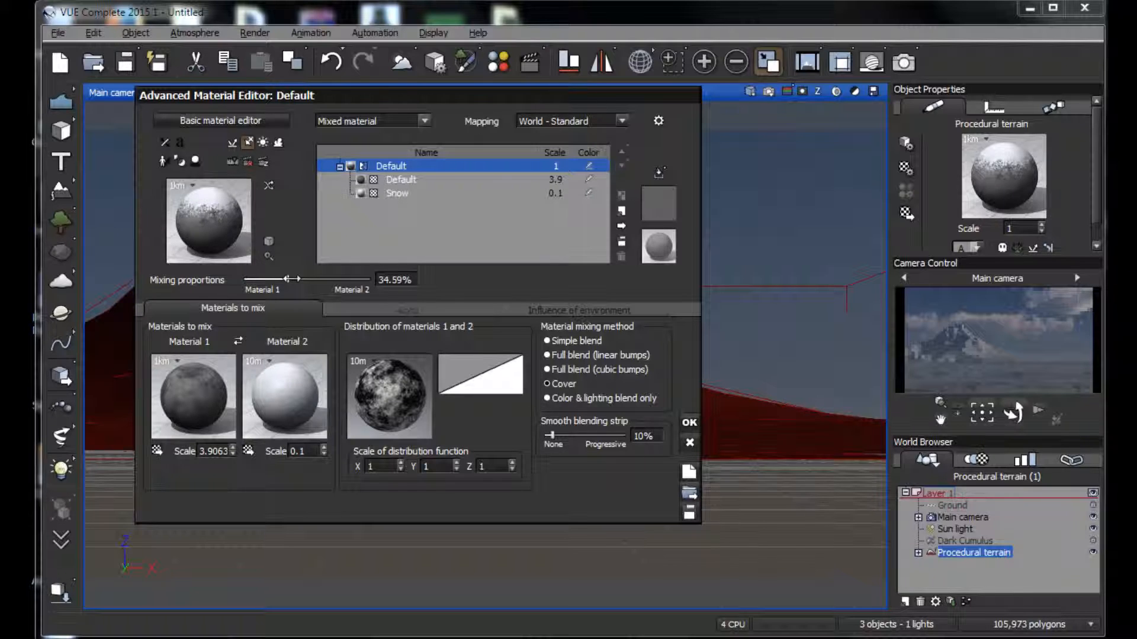
pyautogui.click(685, 421)
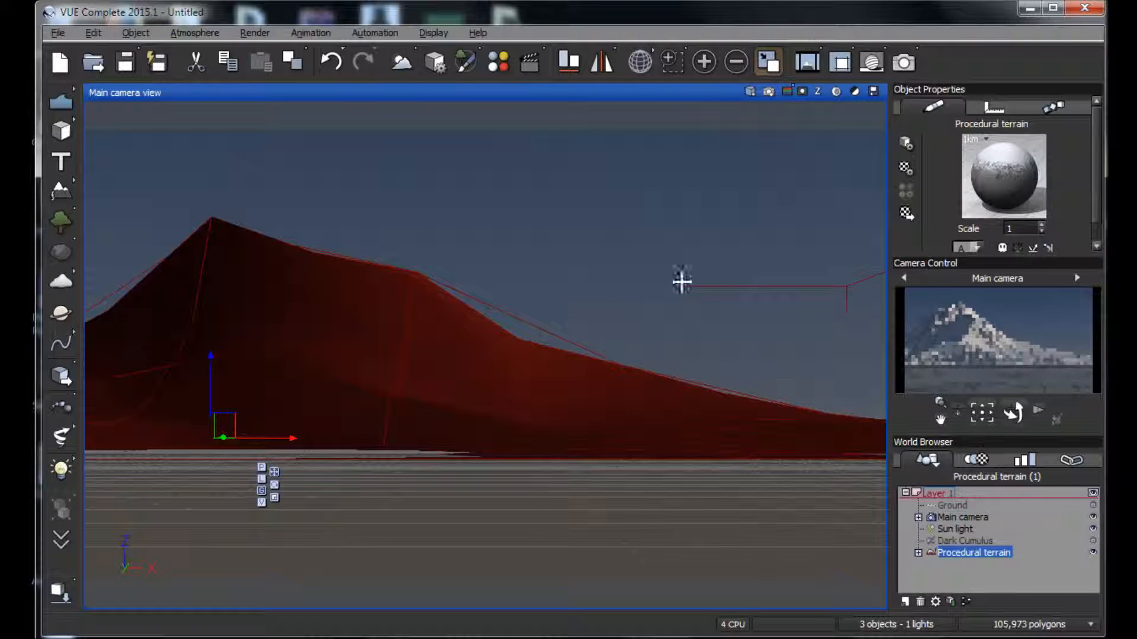
pyautogui.click(903, 67)
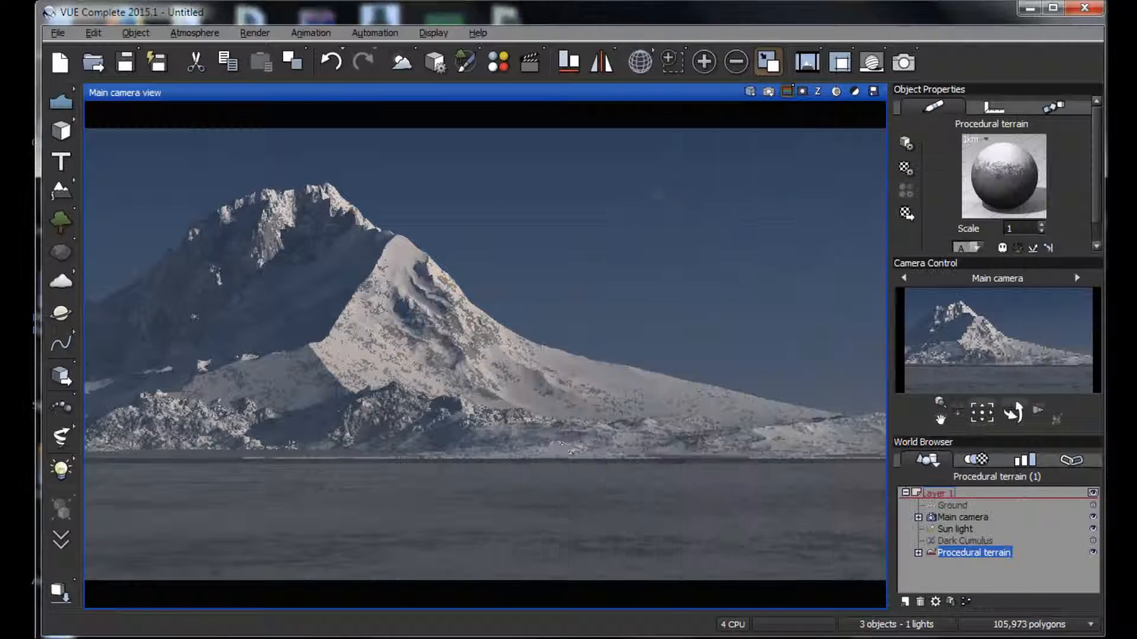
# Reopen the terrain's material, set the altitude influence to 76% and the mixing proportions to 29.89%, and accept it
pyautogui.click(1004, 563)
pyautogui.doubleClick(1024, 195)
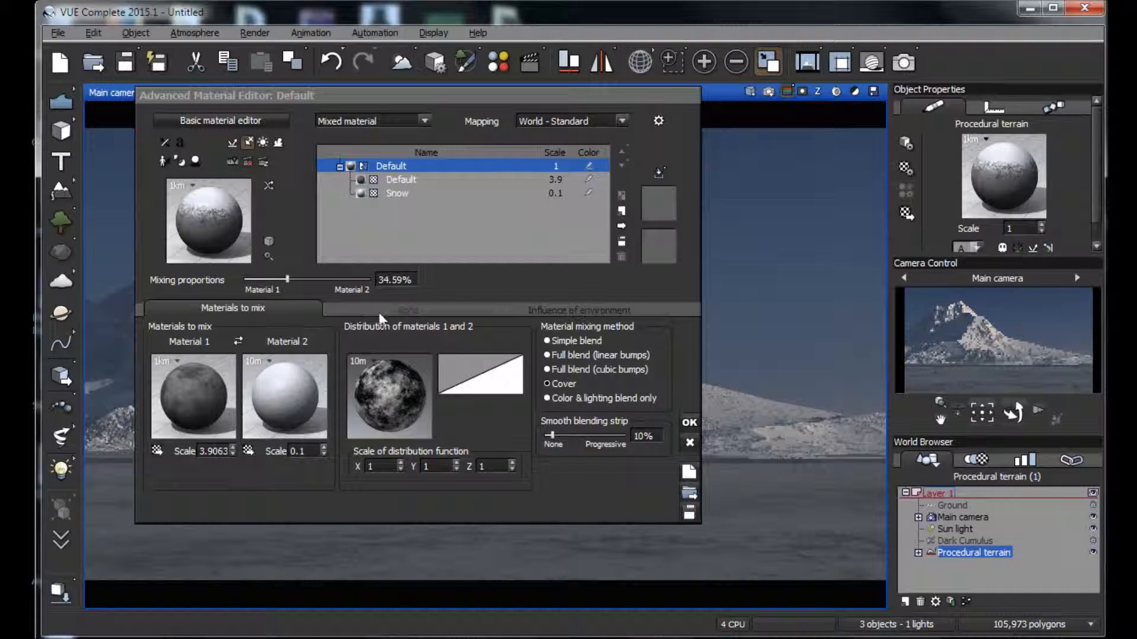
pyautogui.click(559, 309)
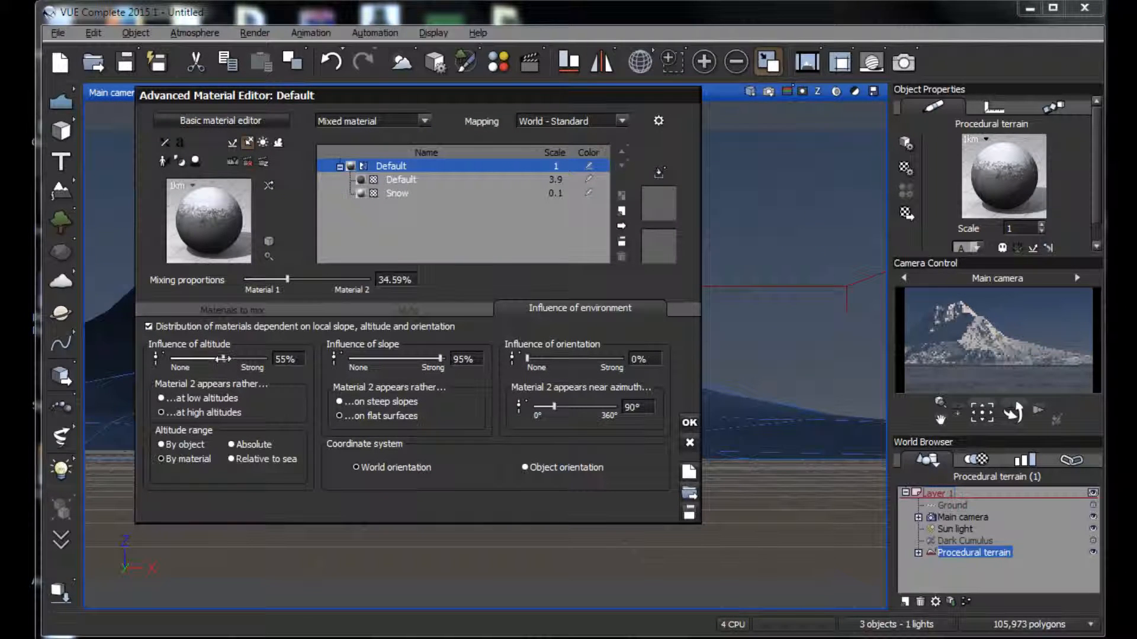
pyautogui.moveTo(224, 358); pyautogui.dragTo(239, 359)
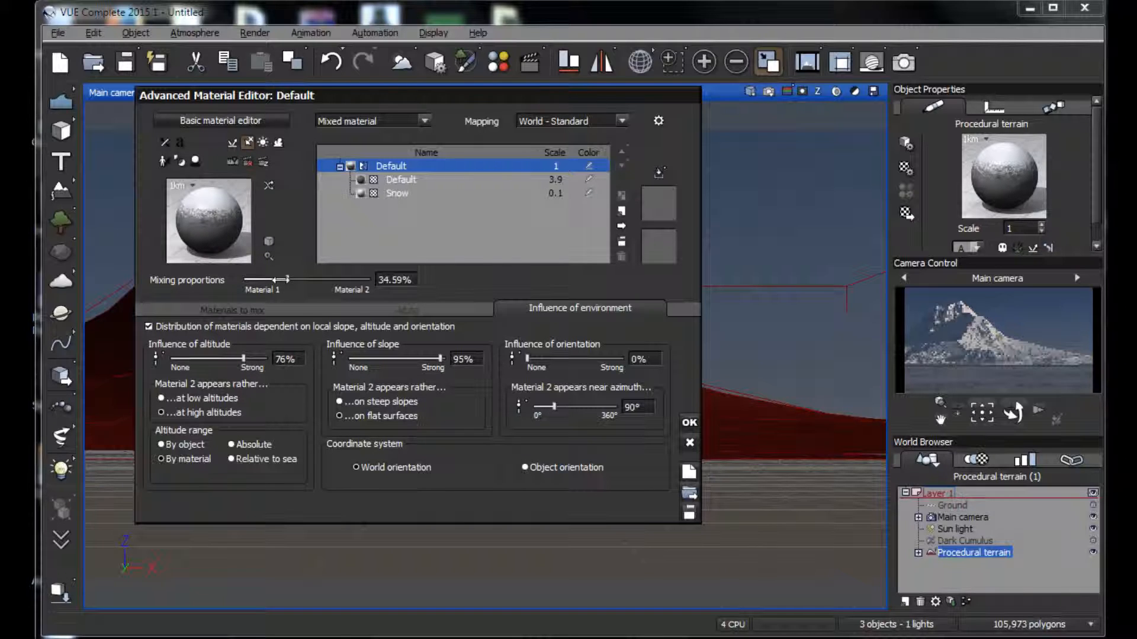
pyautogui.moveTo(289, 280); pyautogui.dragTo(282, 282)
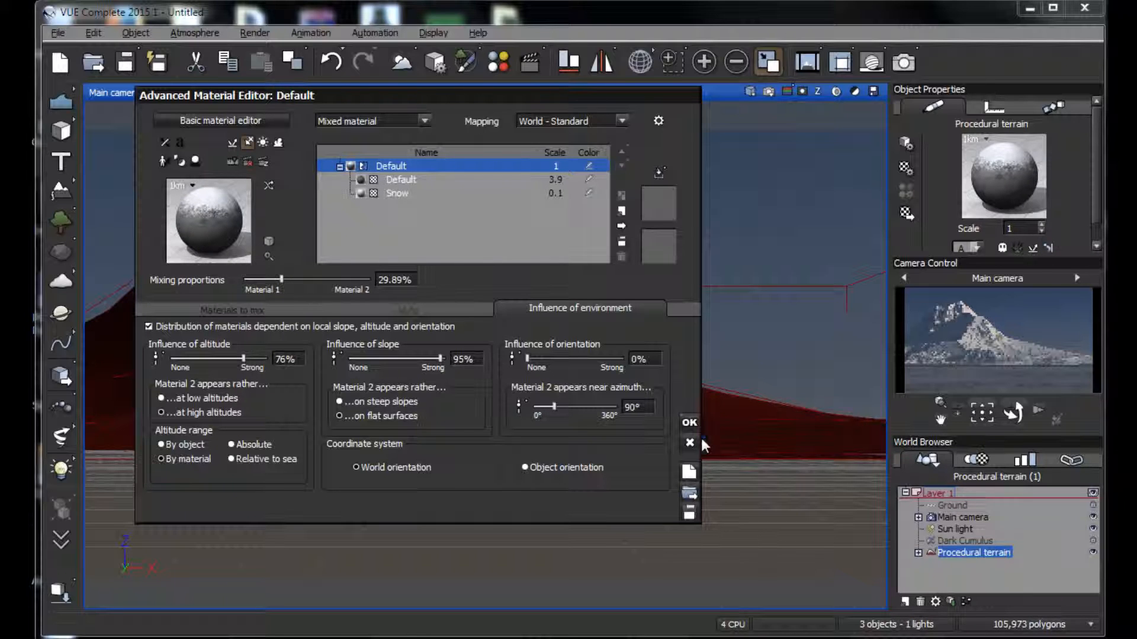
pyautogui.click(689, 422)
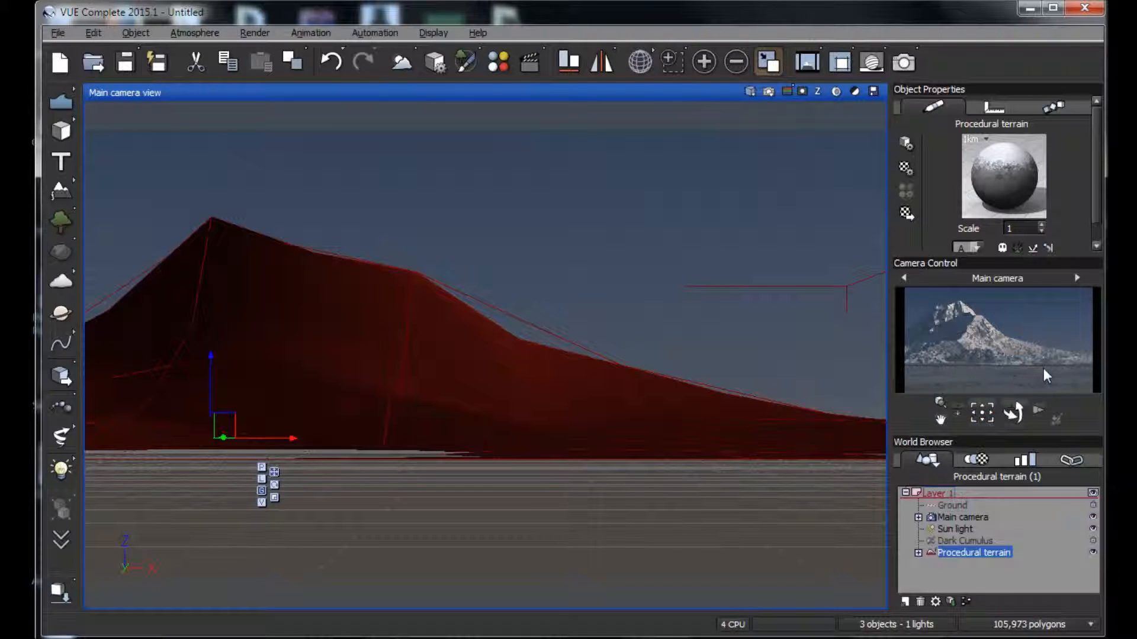
# Edit the terrain's material again with mixing proportions of 30.56%, altitude influence of 100% and slope influence of 64%
pyautogui.doubleClick(990, 187)
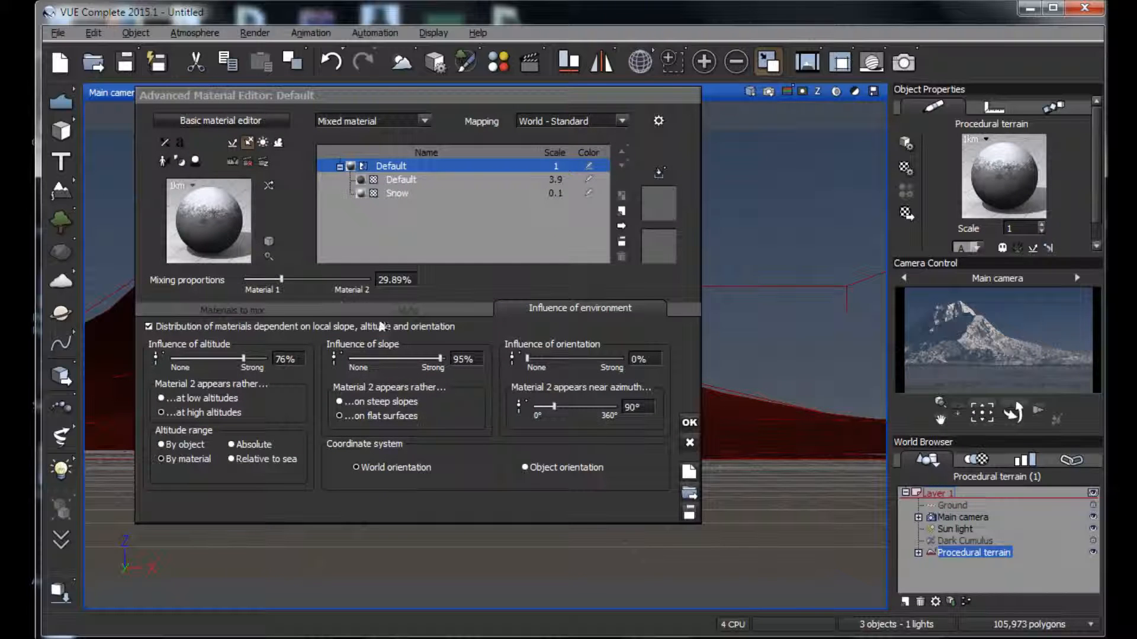
pyautogui.moveTo(294, 281); pyautogui.dragTo(286, 286)
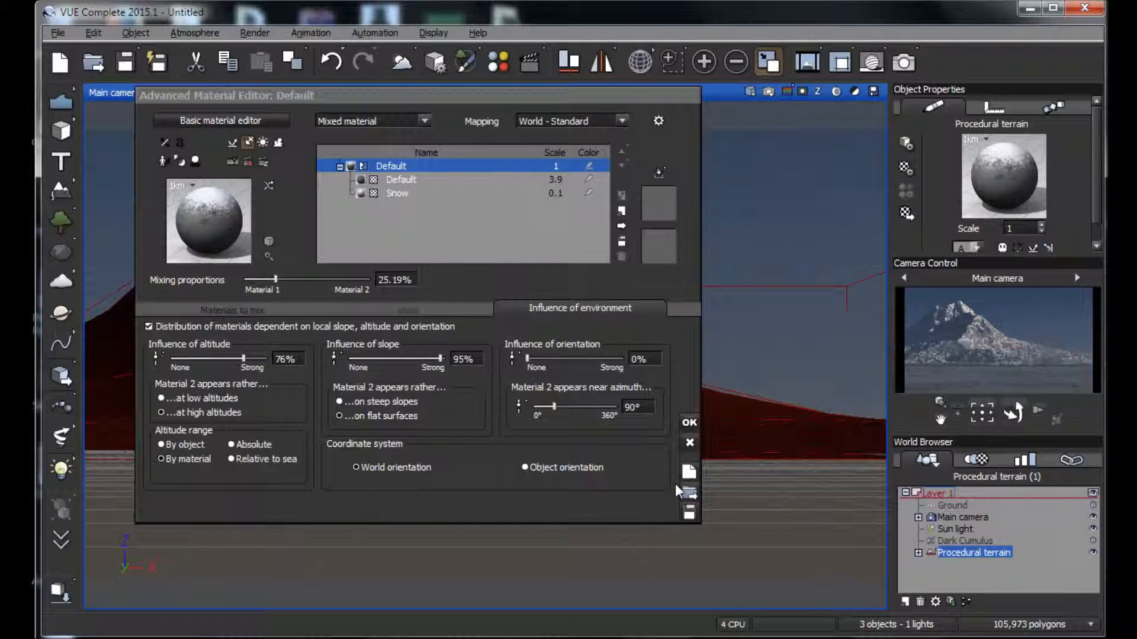
pyautogui.moveTo(276, 279); pyautogui.dragTo(281, 280)
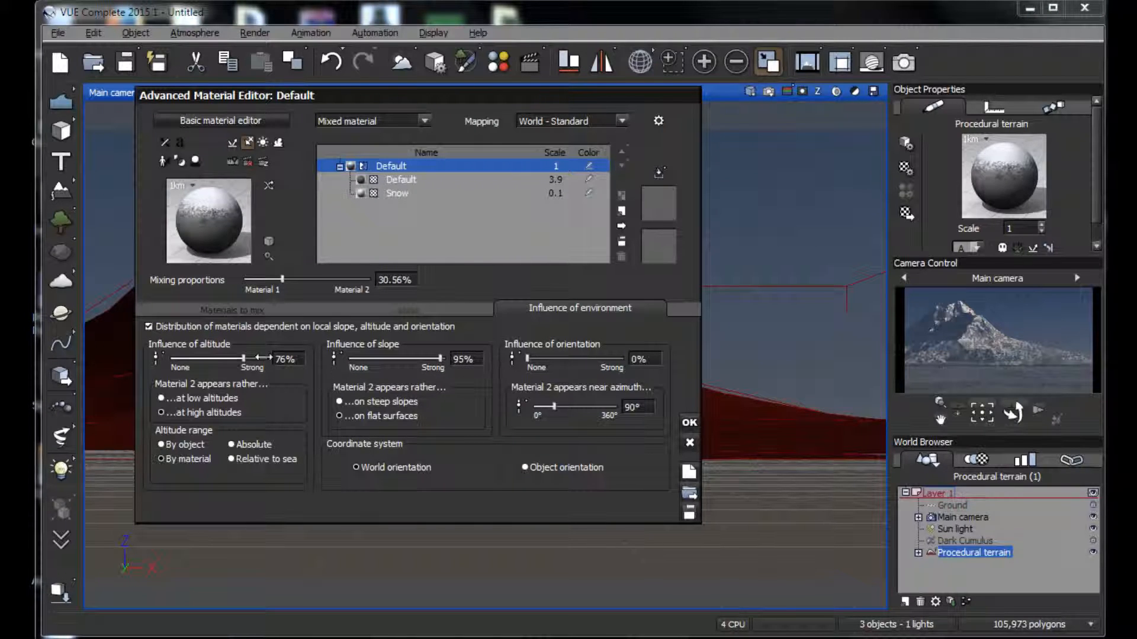
pyautogui.moveTo(243, 358); pyautogui.dragTo(264, 357)
pyautogui.moveTo(440, 358); pyautogui.dragTo(410, 359)
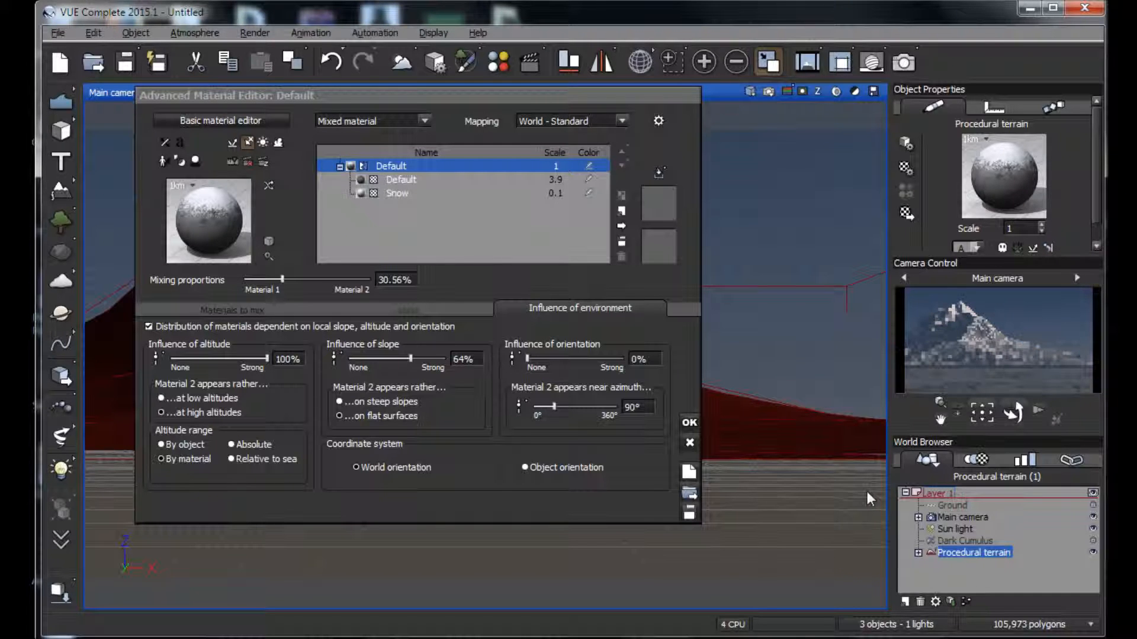
pyautogui.click(689, 423)
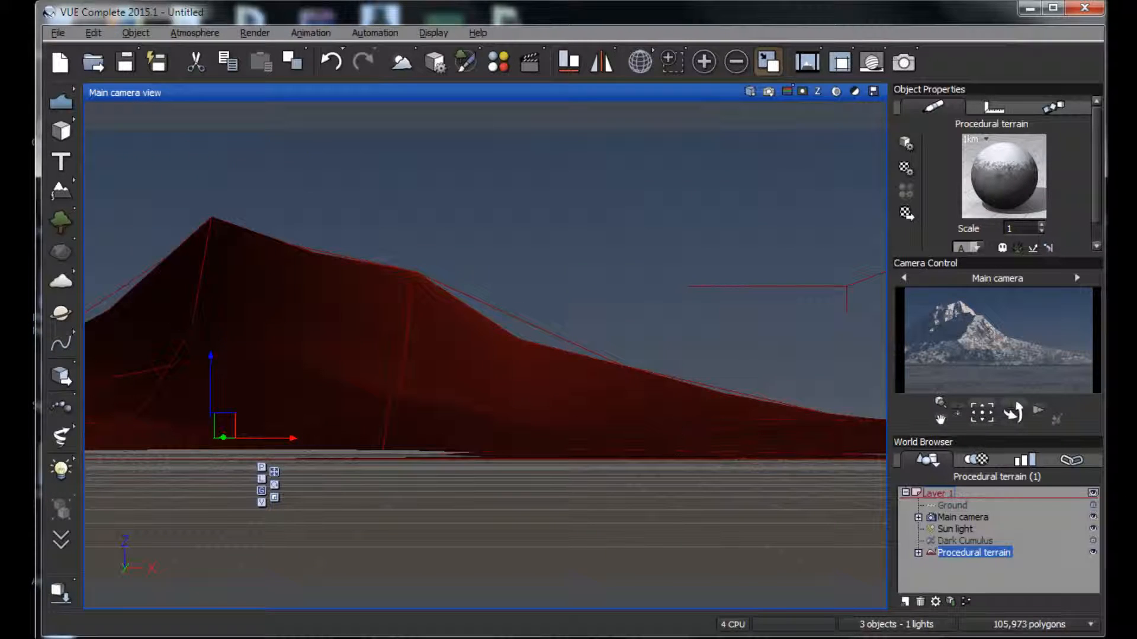
# Restore the four-view layout and move the sun light to the opposite side of the camera, slightly behind it, in the top view
pyautogui.click(768, 62)
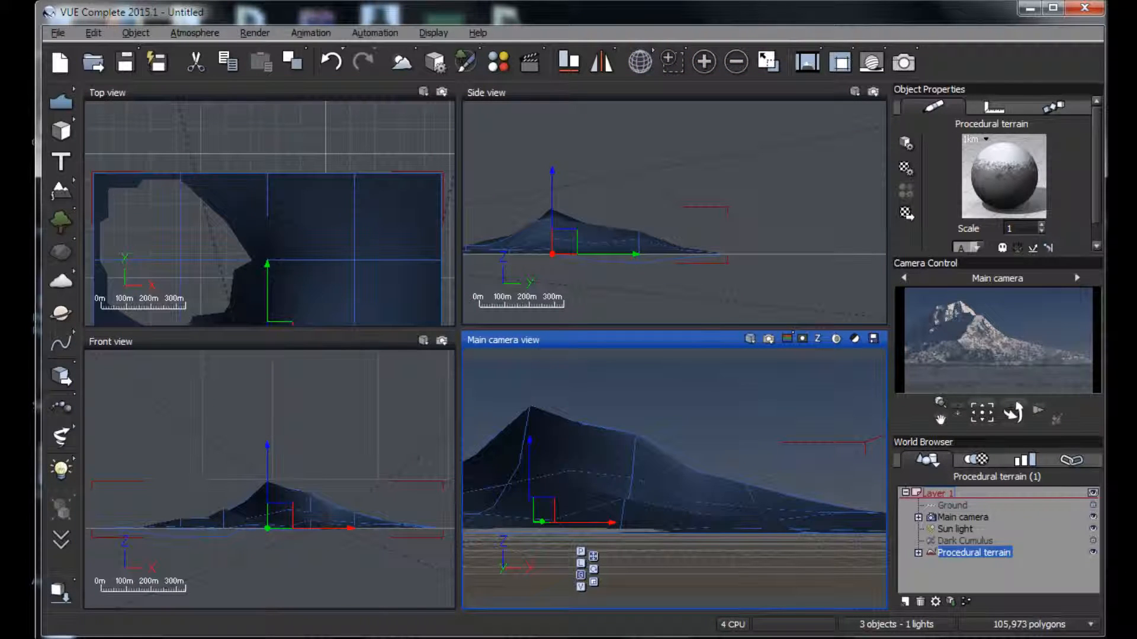
pyautogui.click(954, 529)
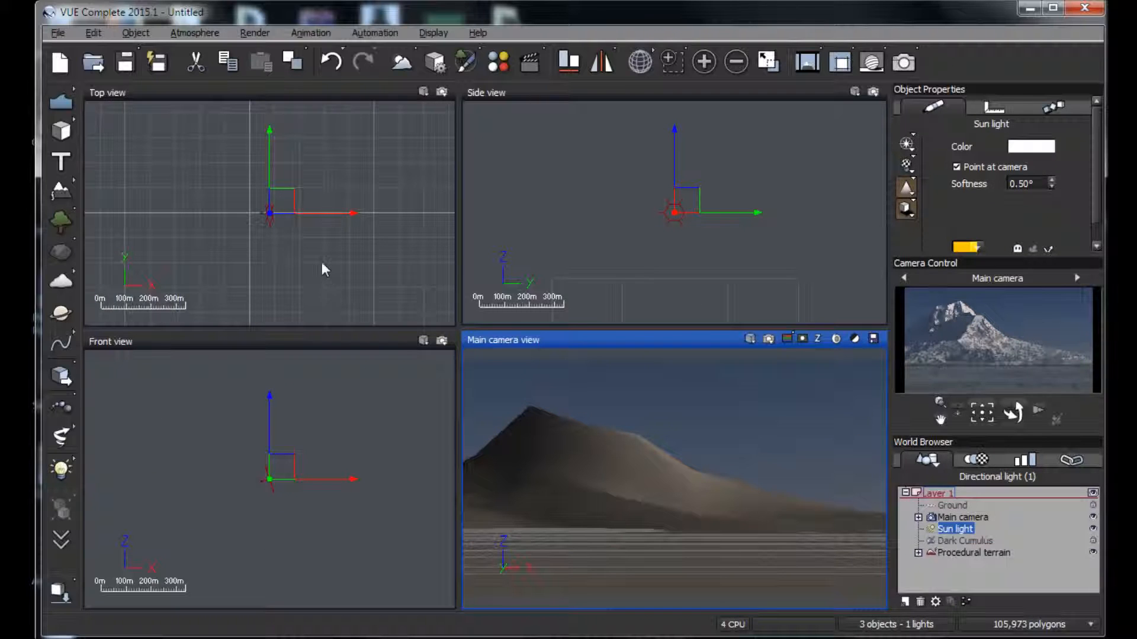
pyautogui.scroll(-5, 325, 270)
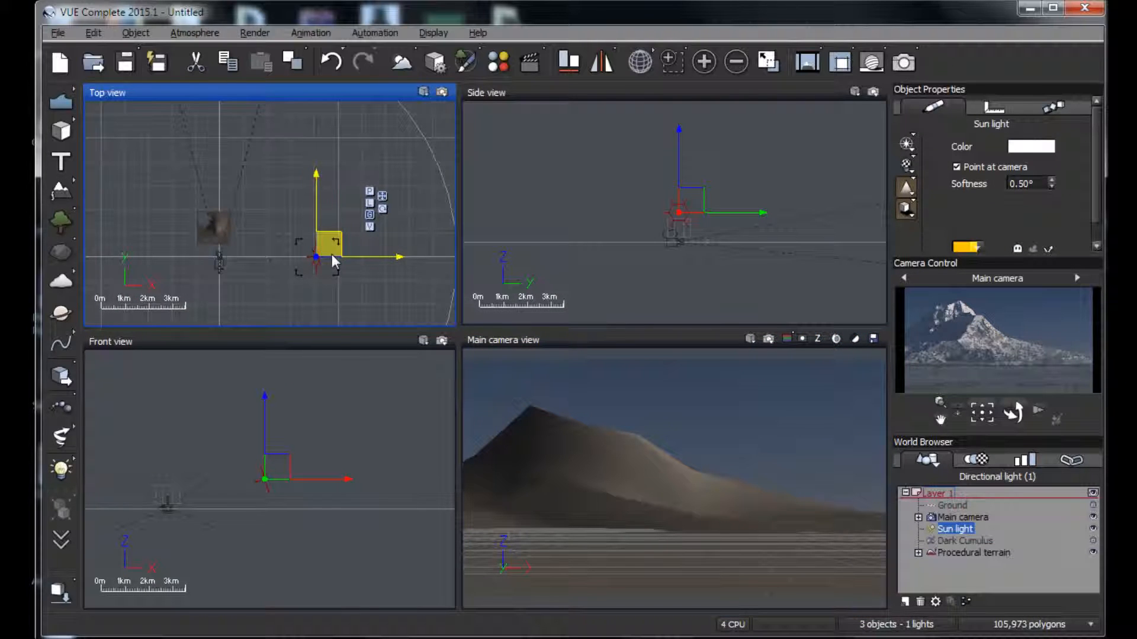
pyautogui.moveTo(332, 257); pyautogui.dragTo(180, 280)
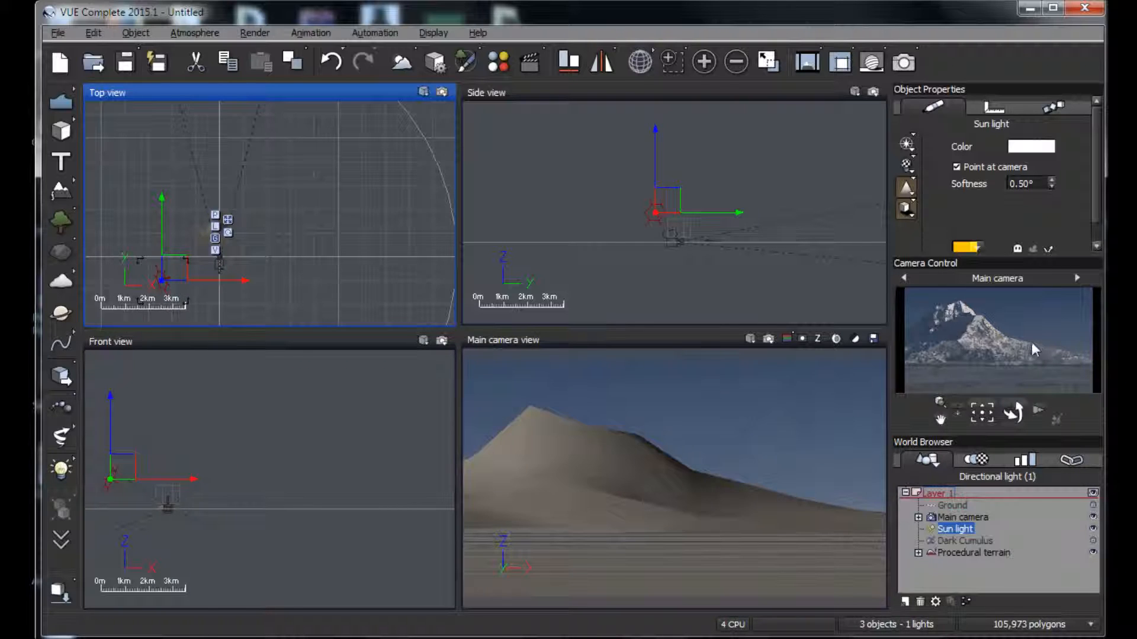
pyautogui.moveTo(181, 271); pyautogui.dragTo(173, 261)
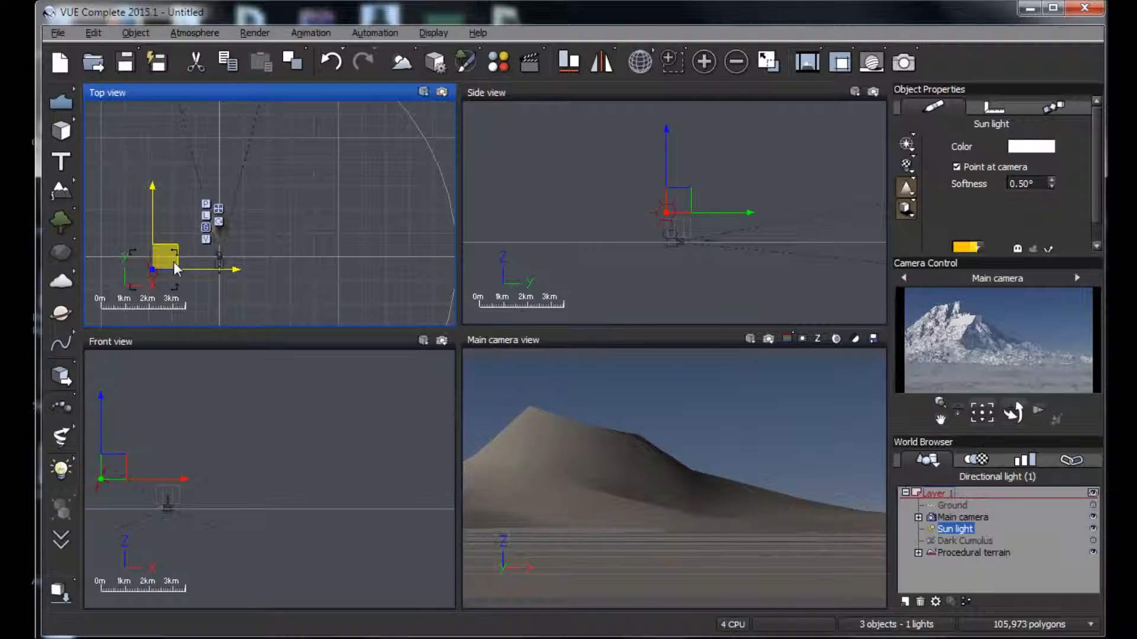
# Duplicate the procedural terrain by copying and pasting it
pyautogui.click(959, 553)
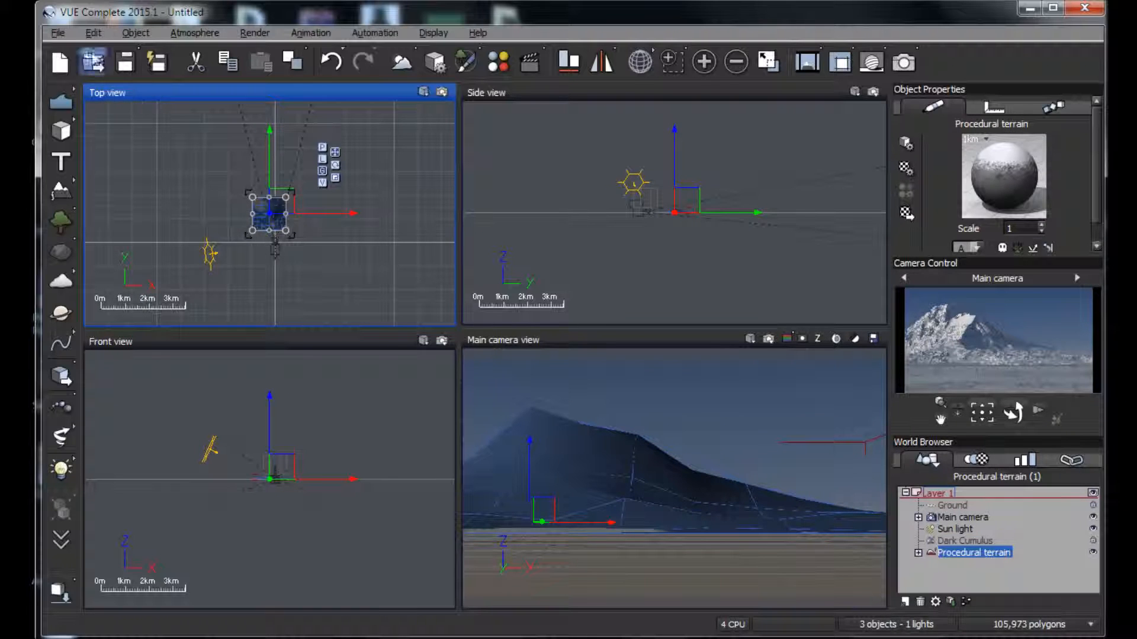
pyautogui.click(93, 33)
pyautogui.click(88, 99)
pyautogui.click(95, 32)
pyautogui.click(83, 114)
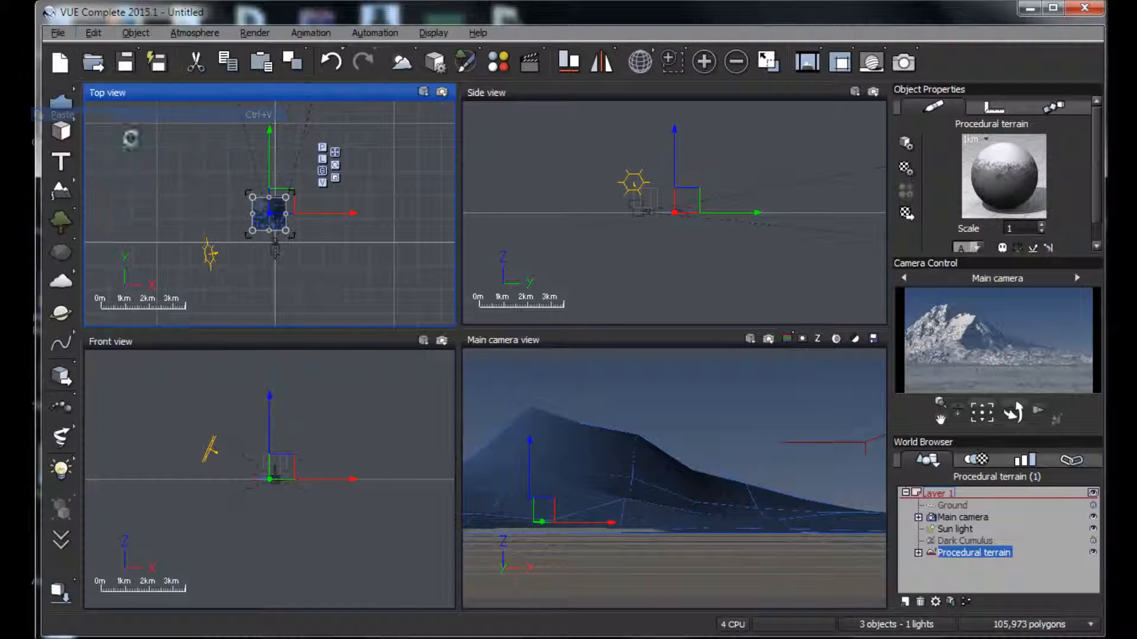
# Move the copied terrain behind the original in the top view and rotate it to a different angle
pyautogui.scroll(4, 261, 196)
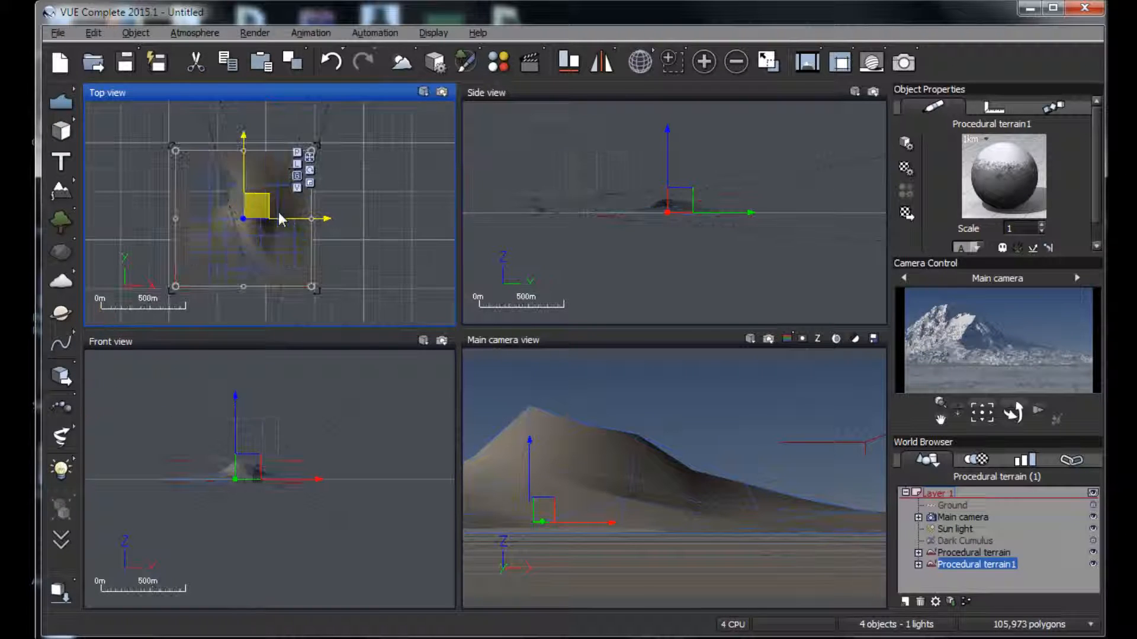
pyautogui.moveTo(262, 209); pyautogui.dragTo(315, 117)
pyautogui.moveTo(363, 195); pyautogui.dragTo(184, 149)
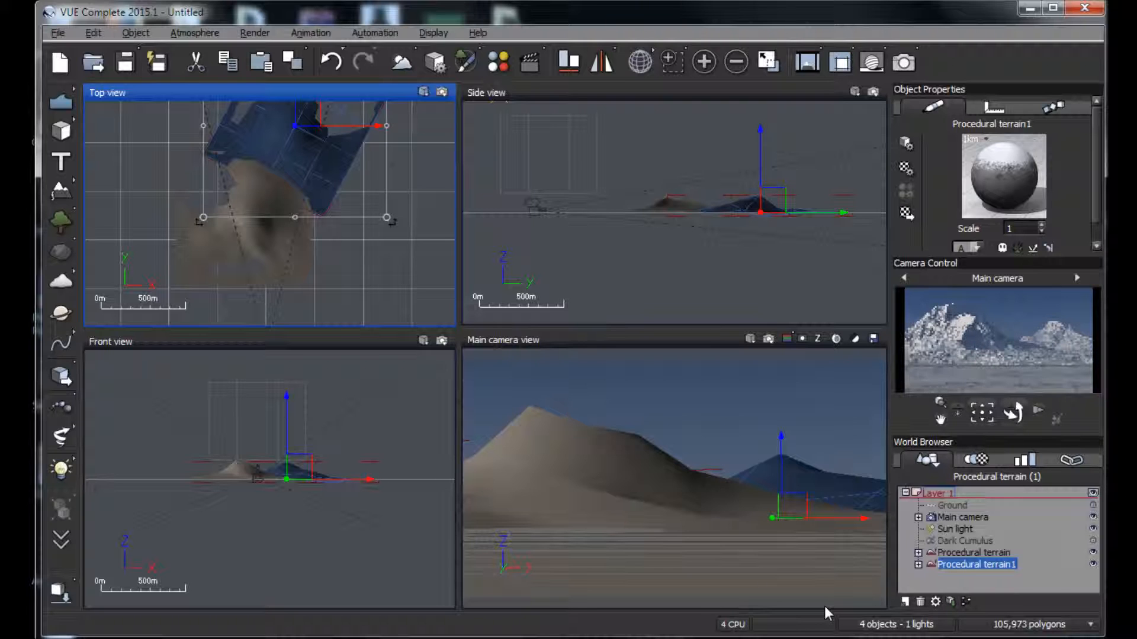
# Enlarge the copied terrain slightly and reposition it so its peak stands beside the main mountain in the camera view
pyautogui.moveTo(793, 507); pyautogui.dragTo(745, 500)
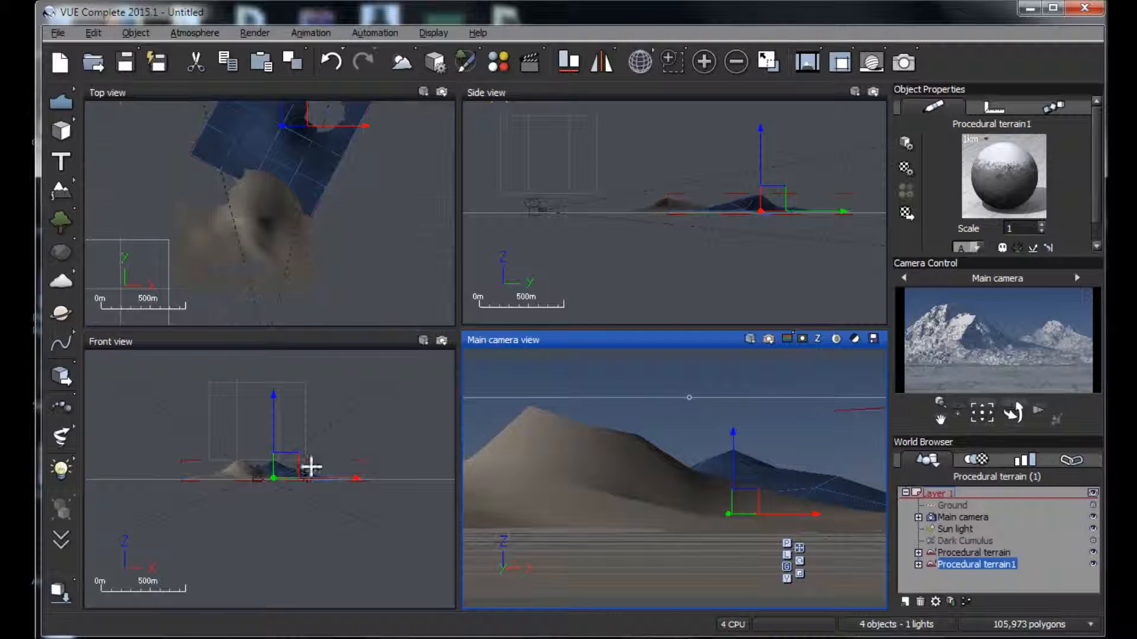
pyautogui.click(332, 492)
pyautogui.moveTo(366, 478); pyautogui.dragTo(401, 478)
pyautogui.moveTo(787, 497); pyautogui.dragTo(755, 503)
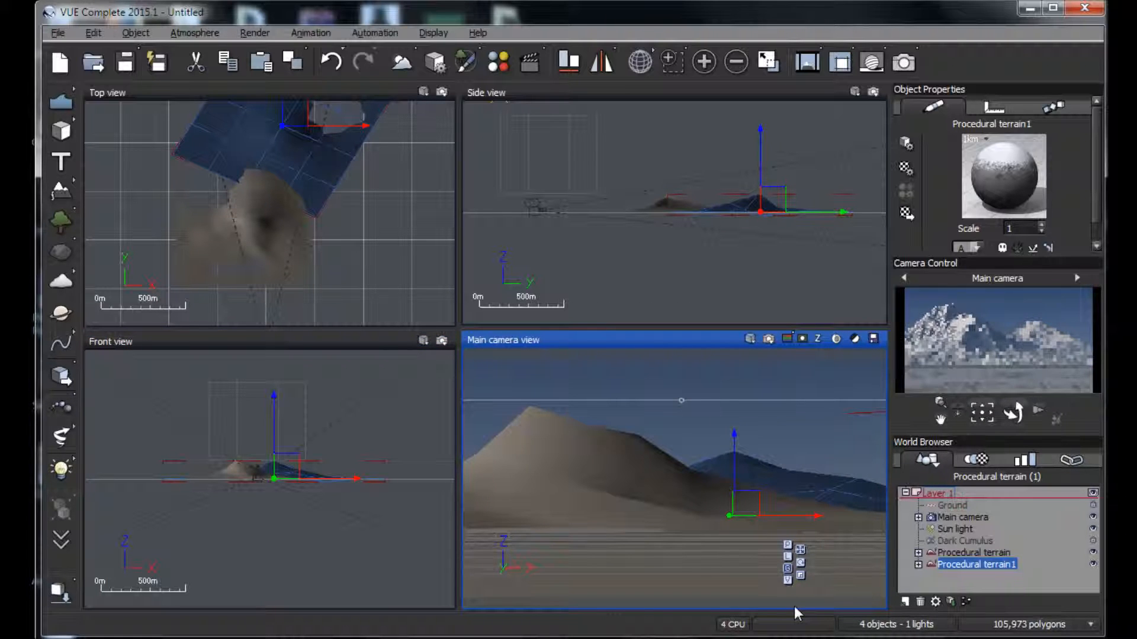
pyautogui.moveTo(744, 503); pyautogui.dragTo(790, 504)
pyautogui.moveTo(732, 387); pyautogui.dragTo(728, 345)
pyautogui.moveTo(793, 459); pyautogui.dragTo(792, 491)
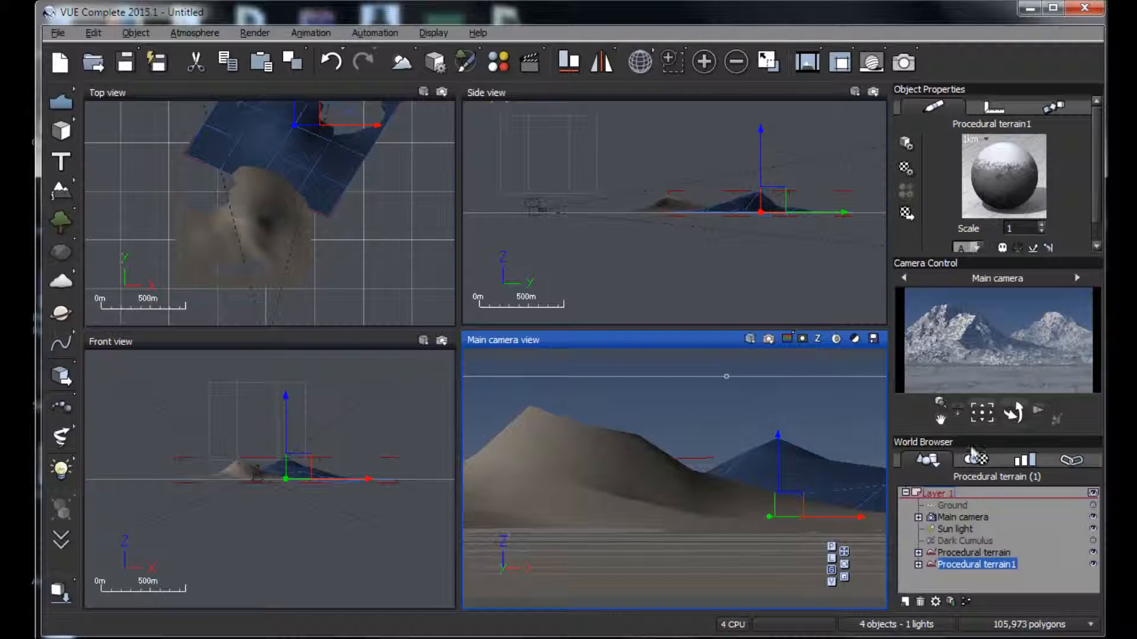
# Add a standard terrain to the scene in the area in front of the camera
pyautogui.scroll(8, 275, 222)
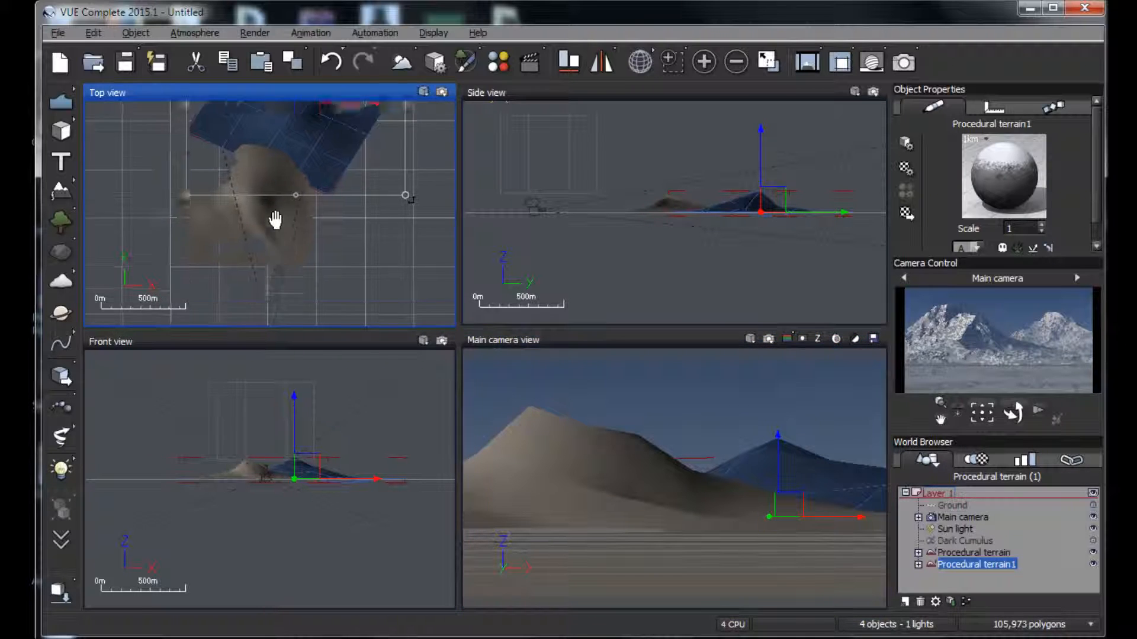
pyautogui.moveTo(276, 221); pyautogui.dragTo(377, 351, button='right')
pyautogui.moveTo(351, 267); pyautogui.dragTo(345, 180, button='right')
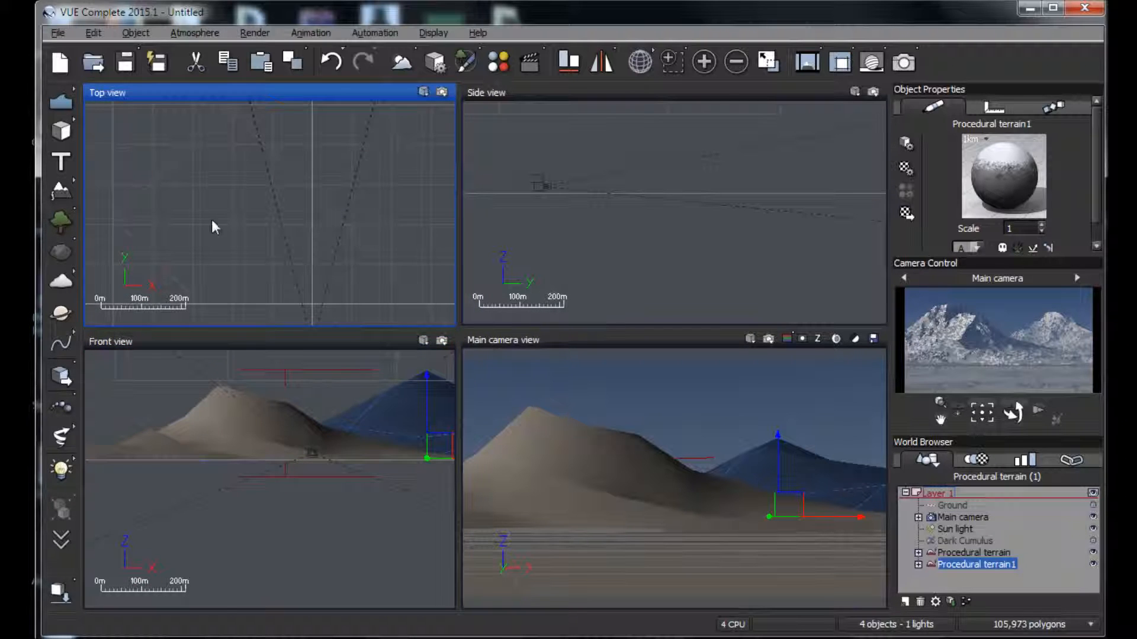
pyautogui.click(61, 200)
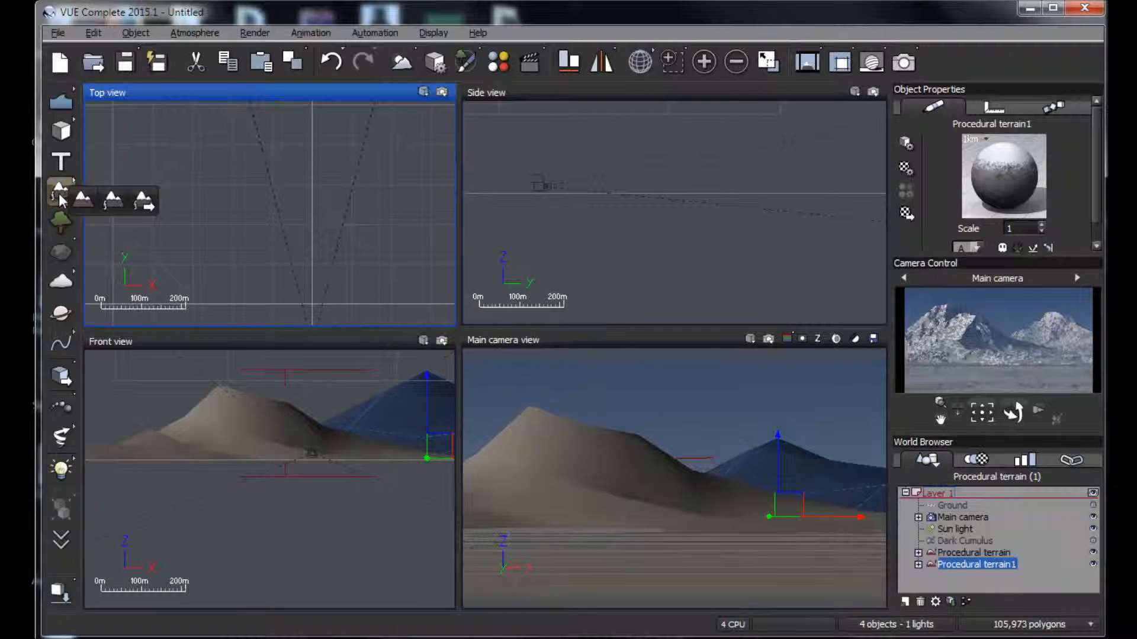
pyautogui.click(83, 201)
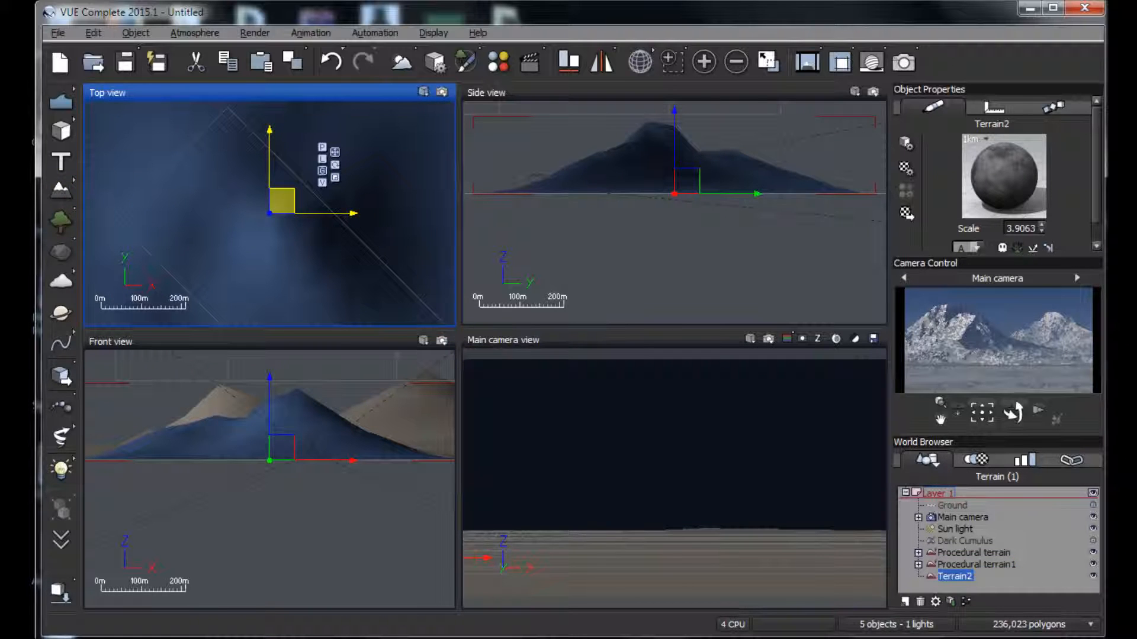
# Shrink the new terrain and place it as a low hill in front of the mountains, on the right of the camera's view
pyautogui.click(655, 182)
pyautogui.moveTo(475, 118); pyautogui.dragTo(776, 176)
pyautogui.moveTo(580, 180); pyautogui.dragTo(557, 171)
pyautogui.moveTo(392, 197); pyautogui.dragTo(398, 303, button='right')
pyautogui.moveTo(344, 190); pyautogui.dragTo(437, 190)
pyautogui.click(701, 488)
pyautogui.moveTo(685, 444); pyautogui.dragTo(785, 532)
pyautogui.moveTo(344, 189); pyautogui.dragTo(354, 193)
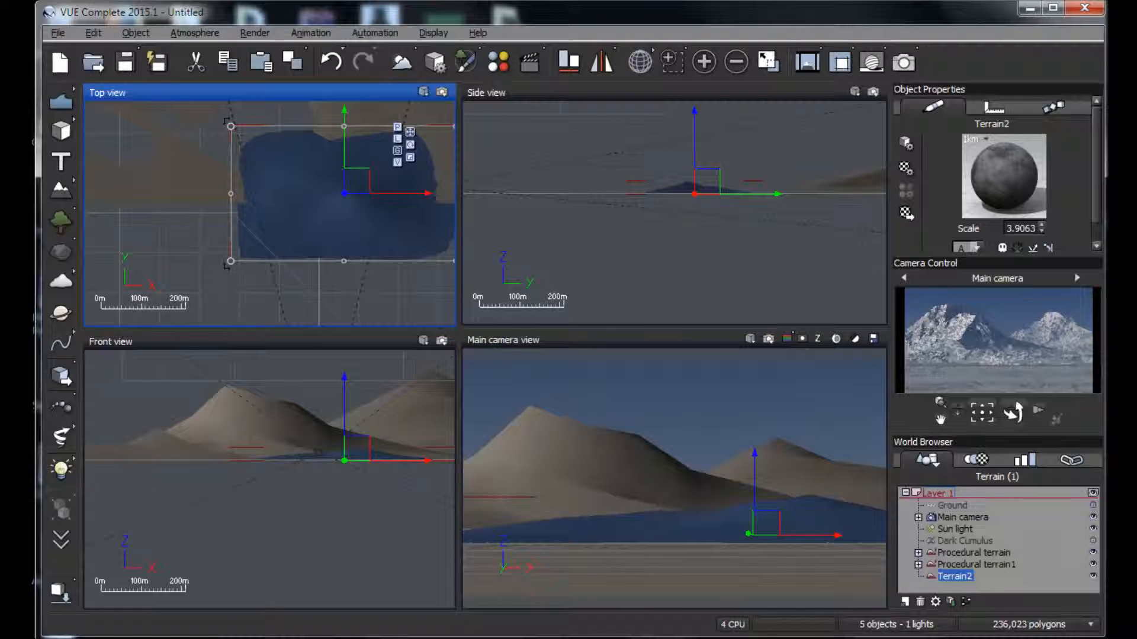
# Copy and paste the small terrain, then place the copy nearer the camera on its left side, sunk slightly into the ground
pyautogui.click(94, 33)
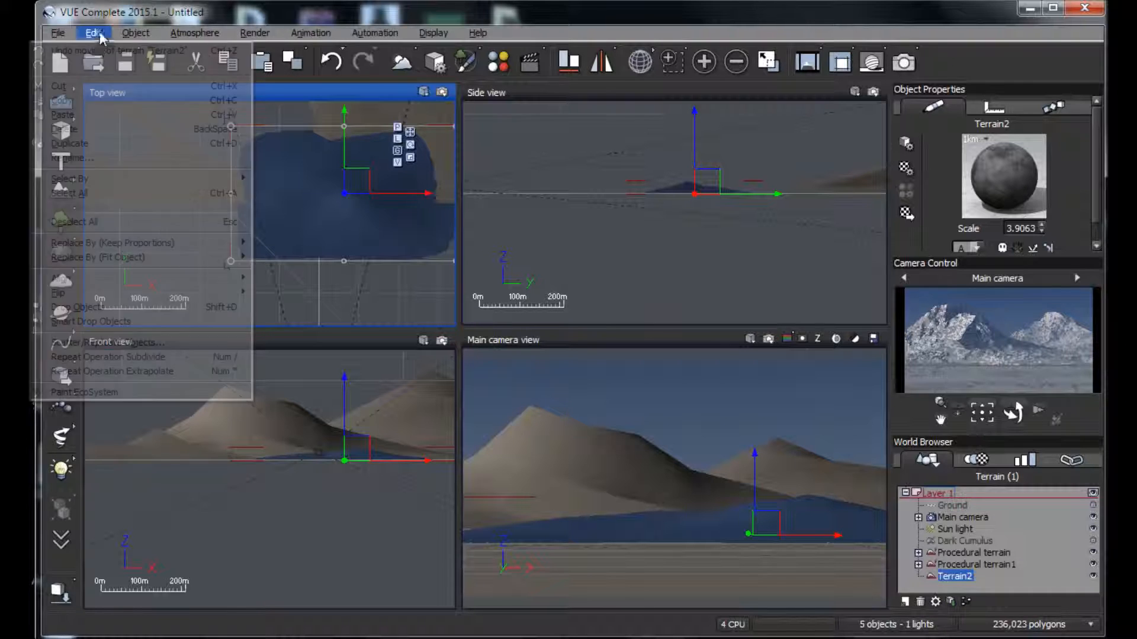
pyautogui.click(66, 102)
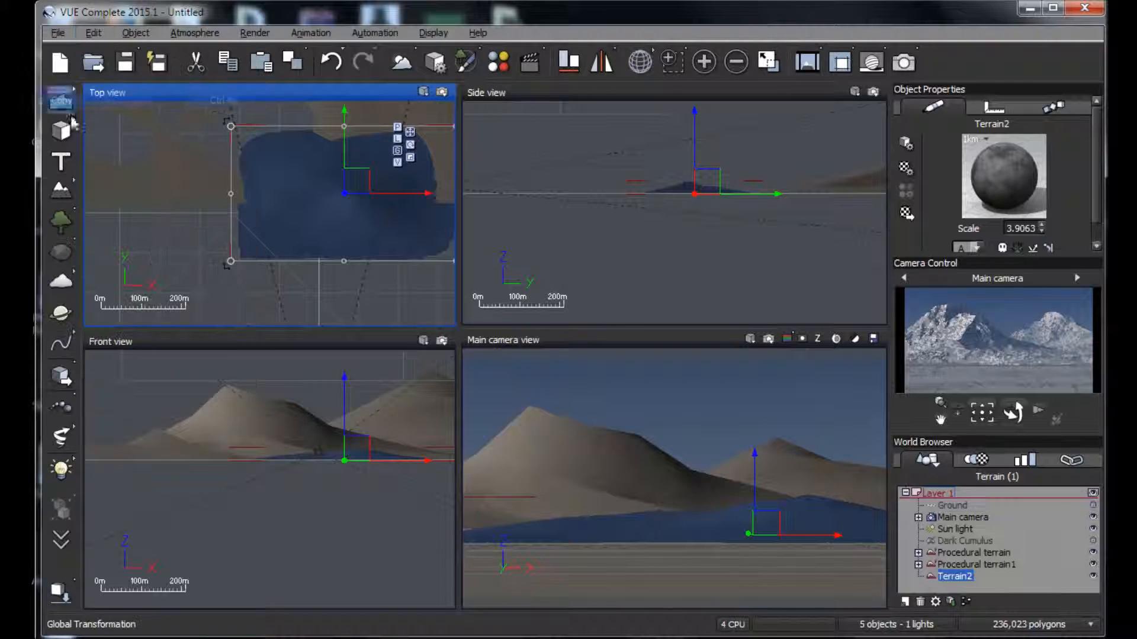
pyautogui.click(93, 32)
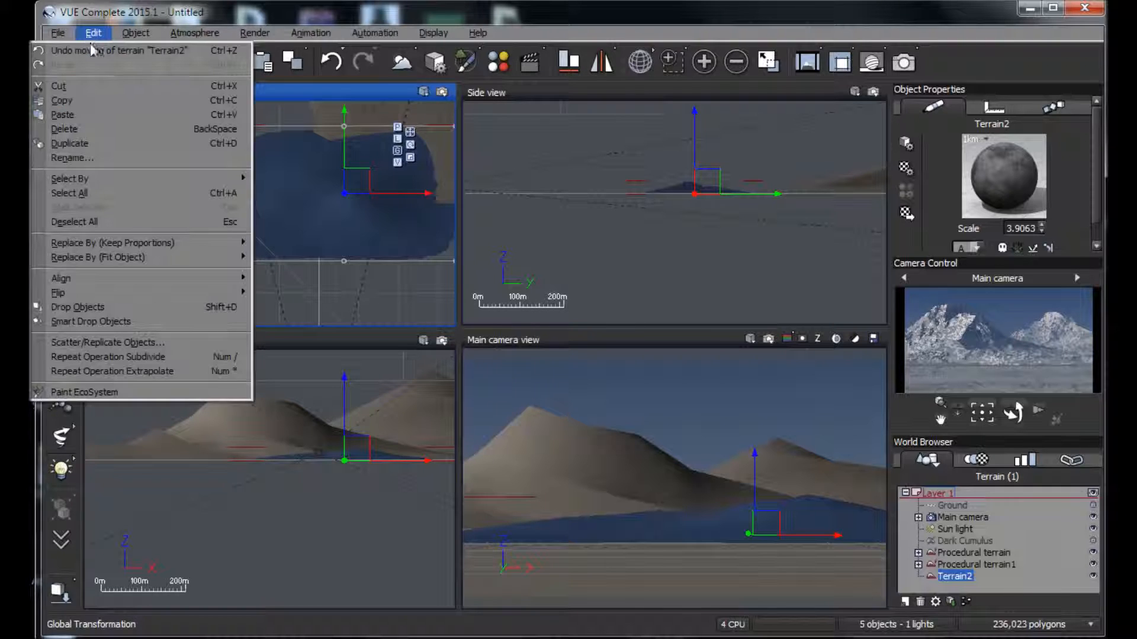
pyautogui.click(92, 116)
pyautogui.moveTo(769, 530); pyautogui.dragTo(491, 533)
pyautogui.moveTo(263, 183); pyautogui.dragTo(272, 225)
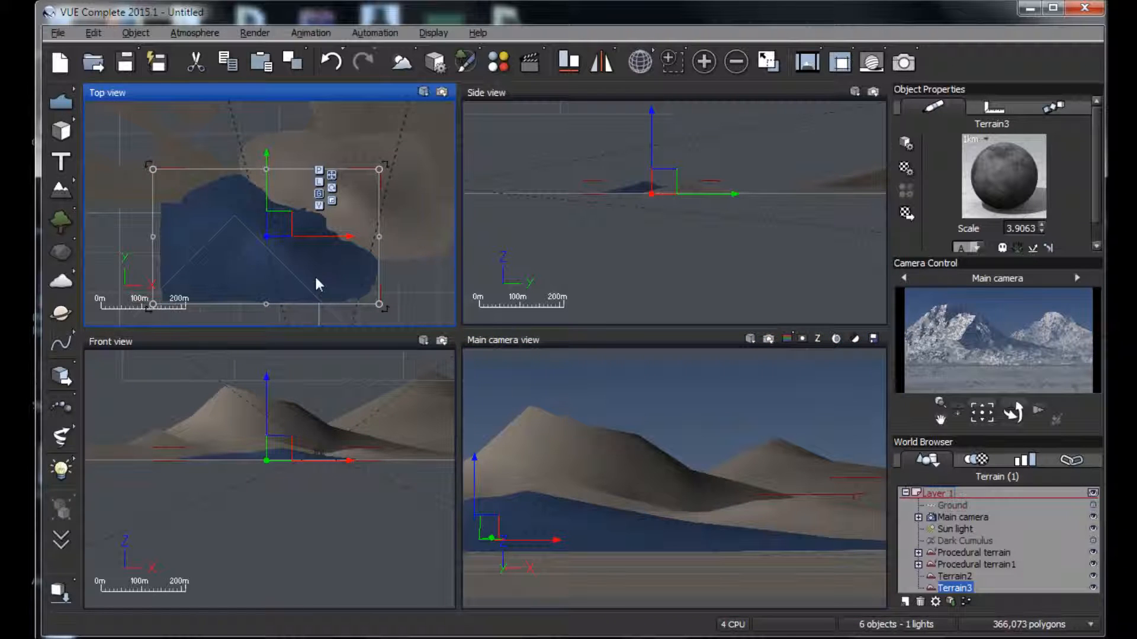
pyautogui.click(555, 523)
pyautogui.moveTo(556, 516); pyautogui.dragTo(553, 520)
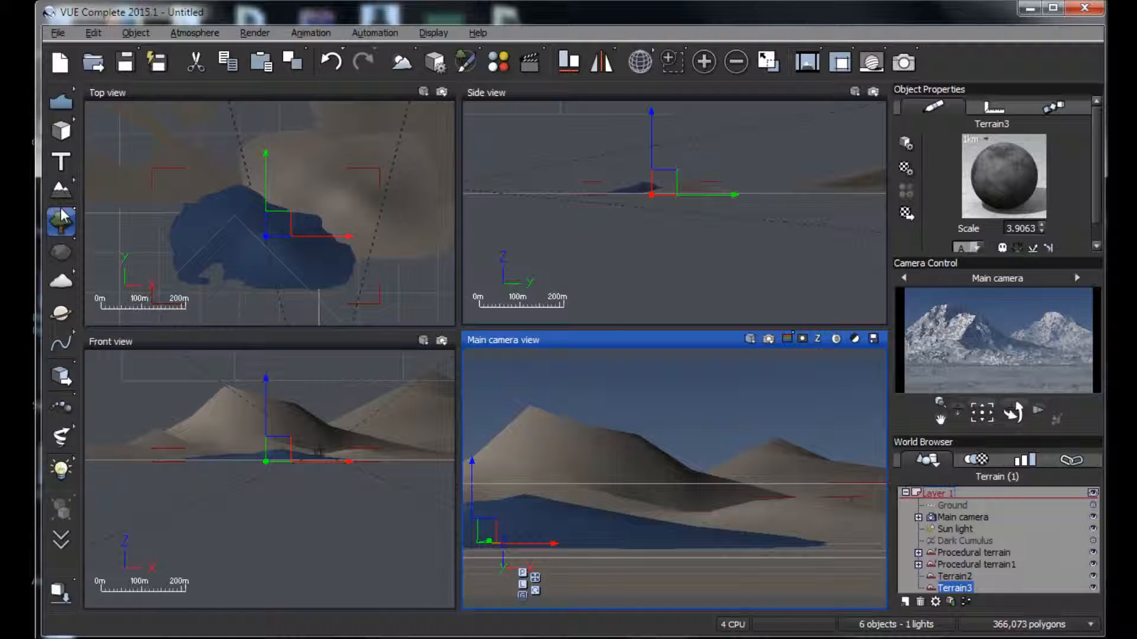
# Add another standard terrain, shrink it and move it to the right foreground of the camera's view
pyautogui.click(61, 190)
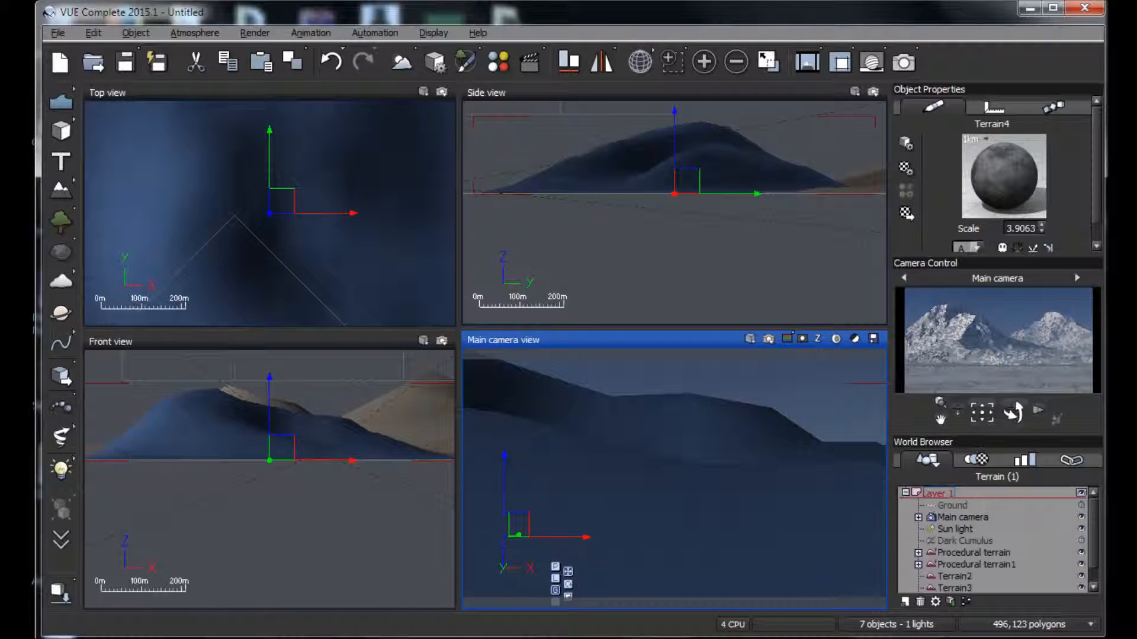
pyautogui.click(697, 122)
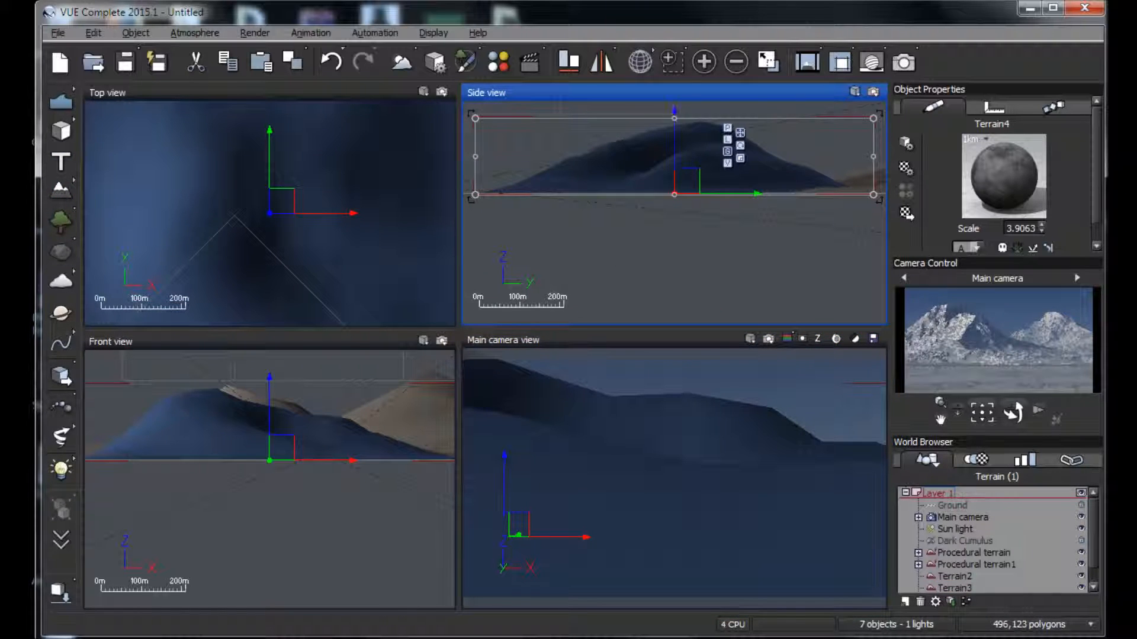
pyautogui.moveTo(476, 119); pyautogui.dragTo(708, 163)
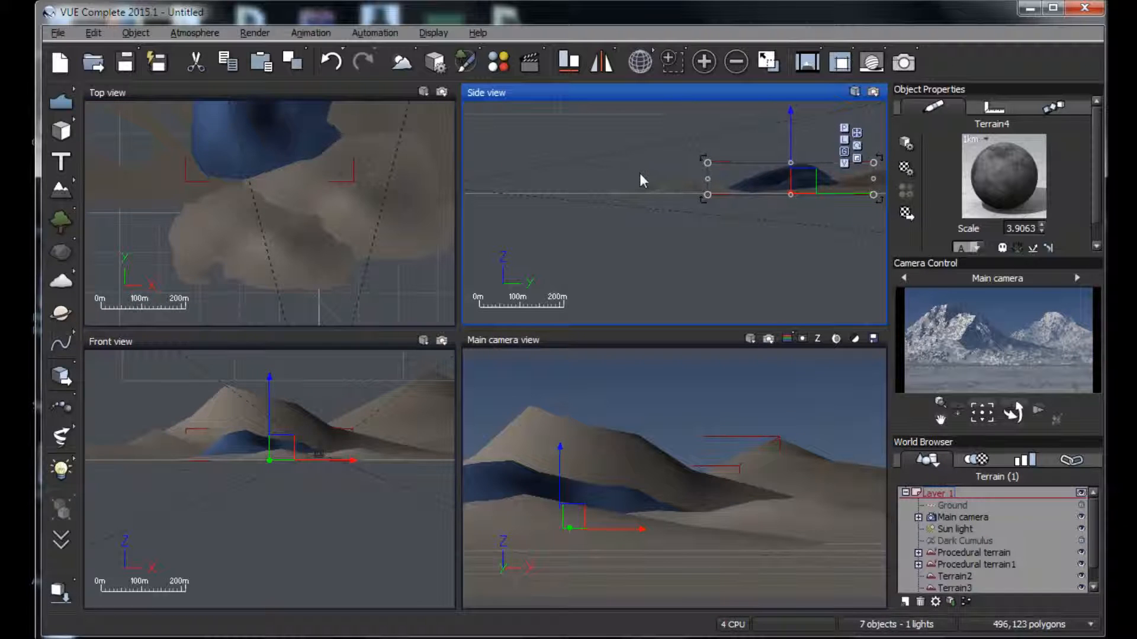
pyautogui.moveTo(807, 185); pyautogui.dragTo(640, 195)
pyautogui.moveTo(482, 563); pyautogui.dragTo(854, 547)
# Flatten the newest terrain in the front view and fine-tune its placement in the camera view
pyautogui.click(351, 449)
pyautogui.moveTo(359, 445); pyautogui.dragTo(360, 457)
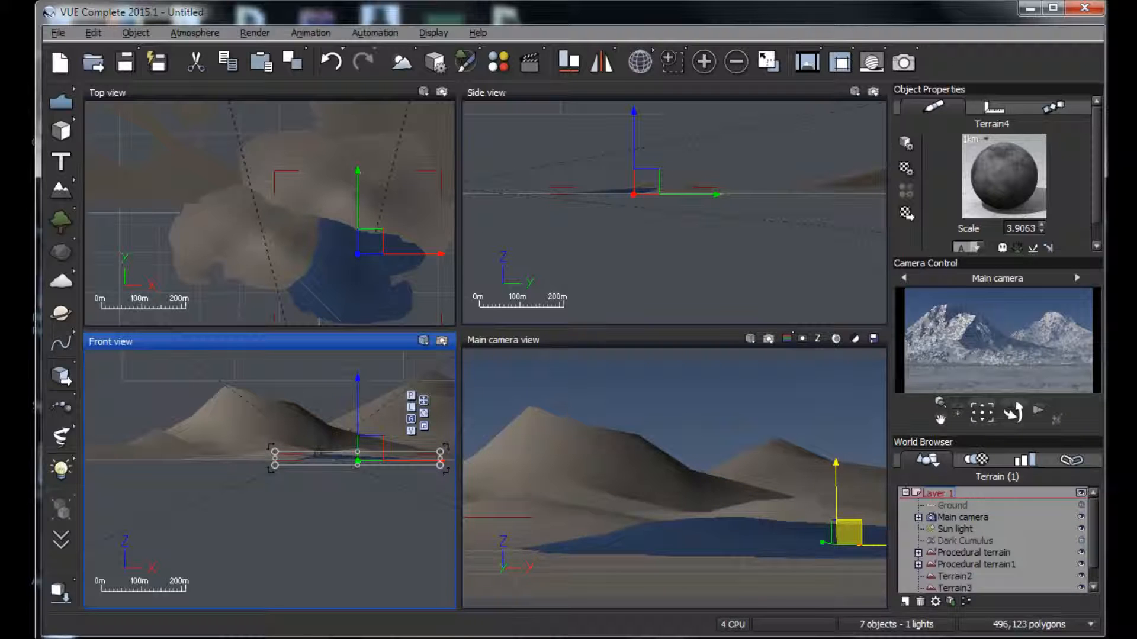
pyautogui.click(855, 539)
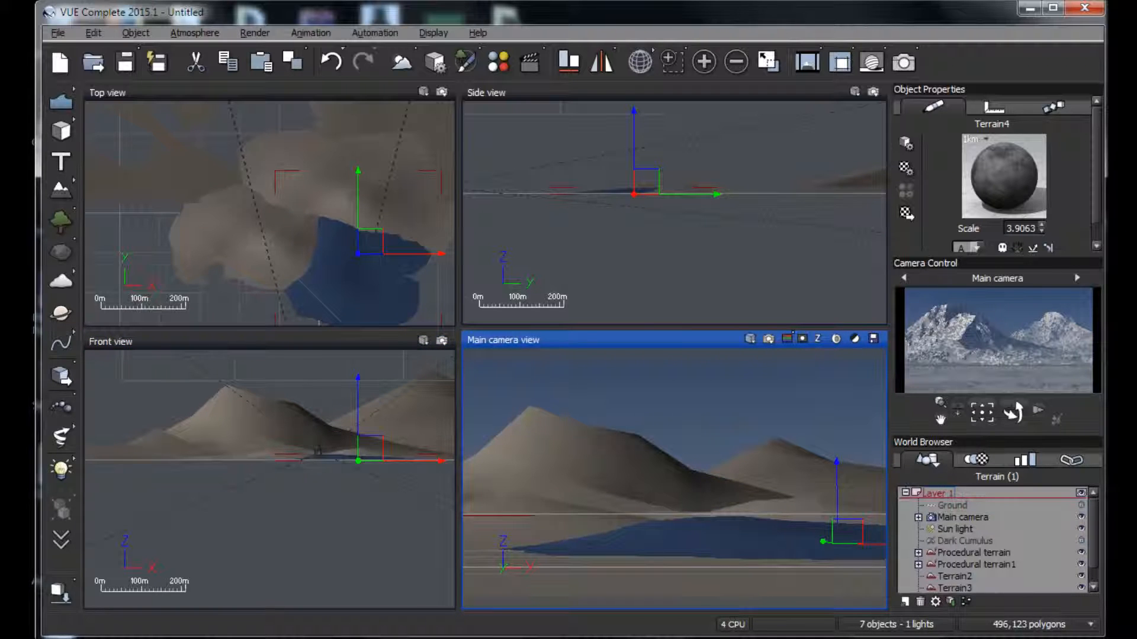
# Copy and paste the flattened terrain and move the copy closer to the camera to fill the foreground
pyautogui.click(92, 34)
pyautogui.click(76, 99)
pyautogui.click(94, 33)
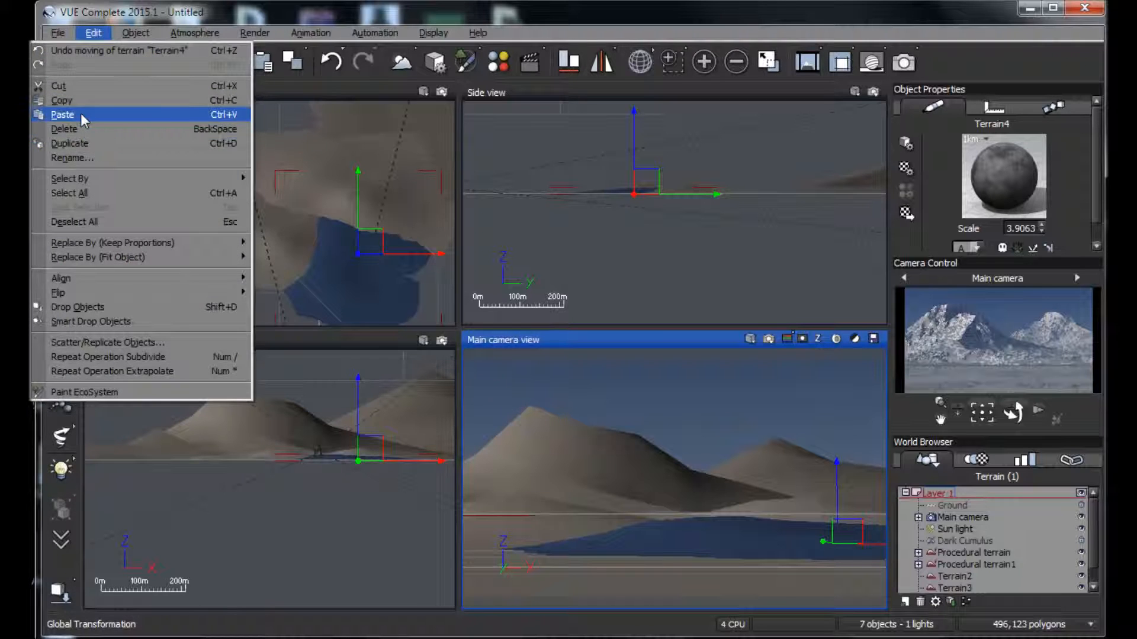
pyautogui.click(75, 115)
pyautogui.moveTo(372, 246); pyautogui.dragTo(309, 315)
pyautogui.click(657, 568)
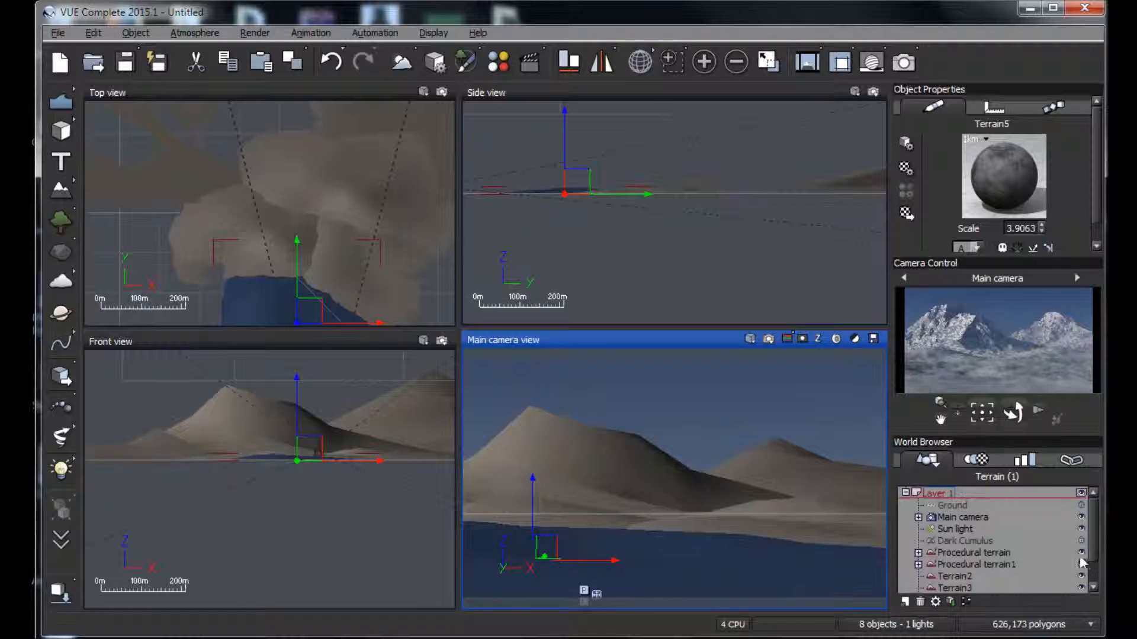
# Select Terrain2 through Terrain5 and assign them the Grass Variations material from the Landscapes collection
pyautogui.scroll(-3, 1091, 546)
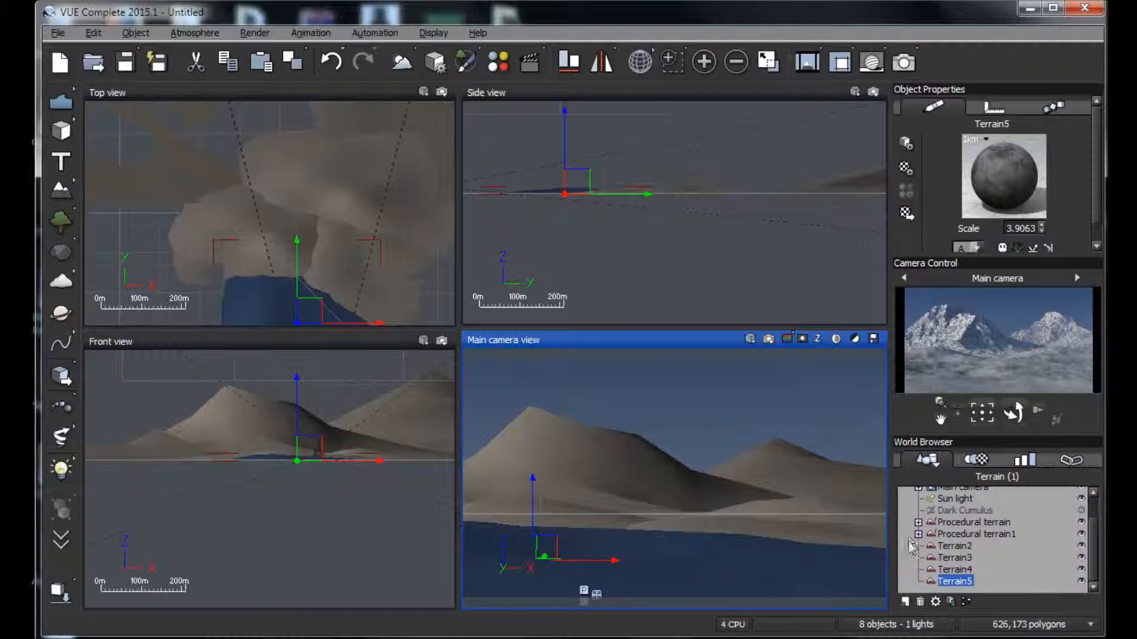
pyautogui.click(954, 546)
pyautogui.keyDown('shift'); pyautogui.click(959, 570); pyautogui.keyUp('shift')
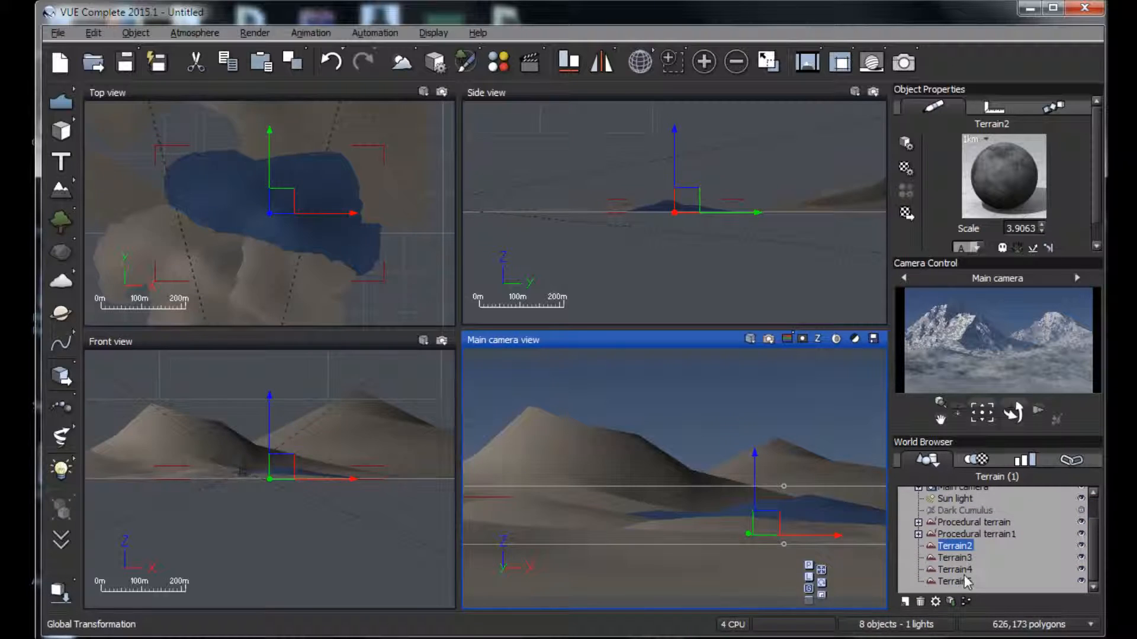
pyautogui.keyDown('shift'); pyautogui.click(970, 581); pyautogui.keyUp('shift')
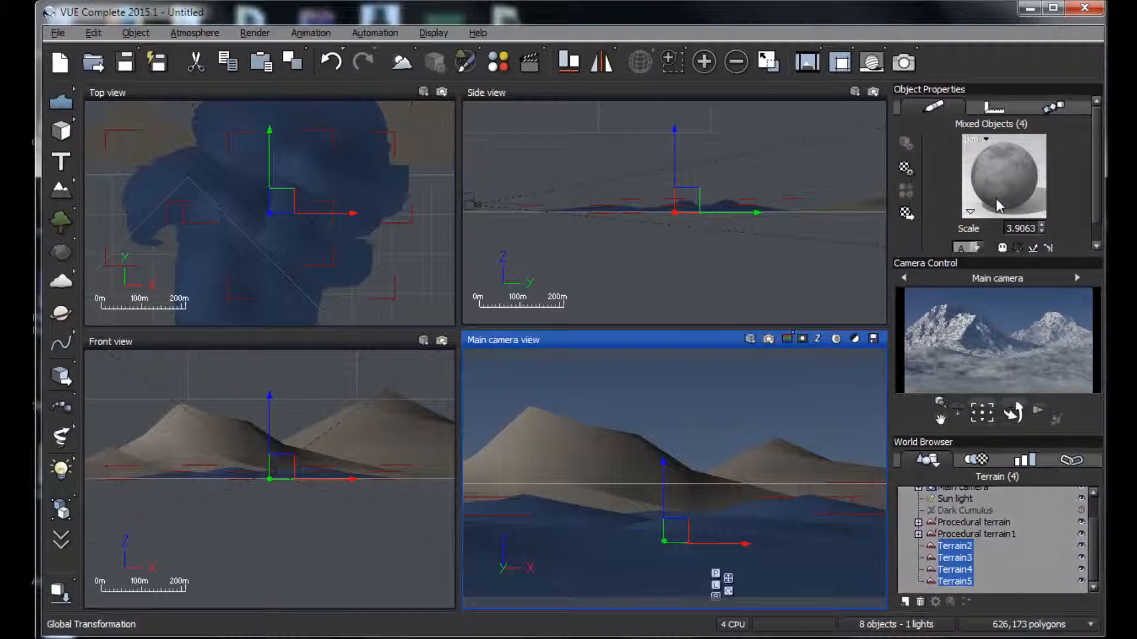
pyautogui.doubleClick(999, 179)
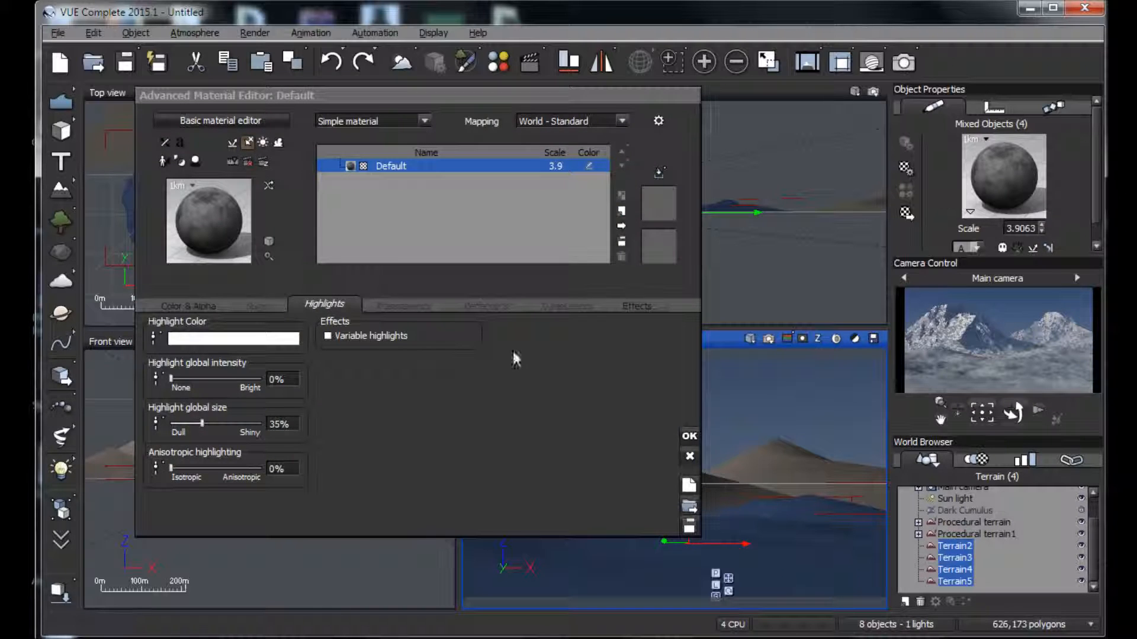
pyautogui.click(689, 471)
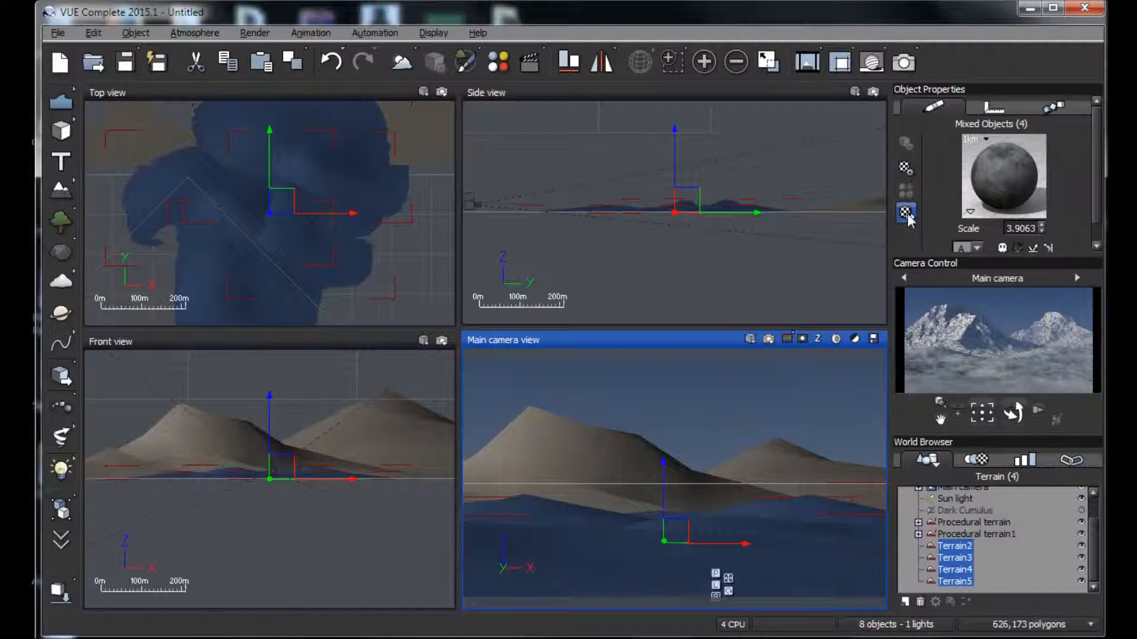
pyautogui.click(906, 212)
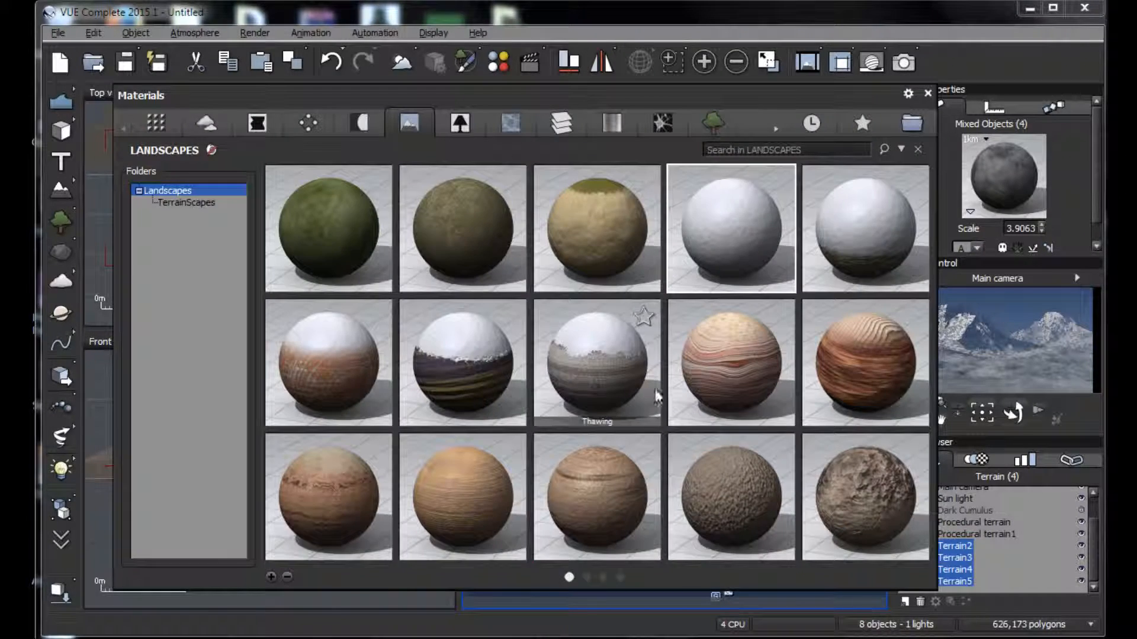
pyautogui.doubleClick(456, 226)
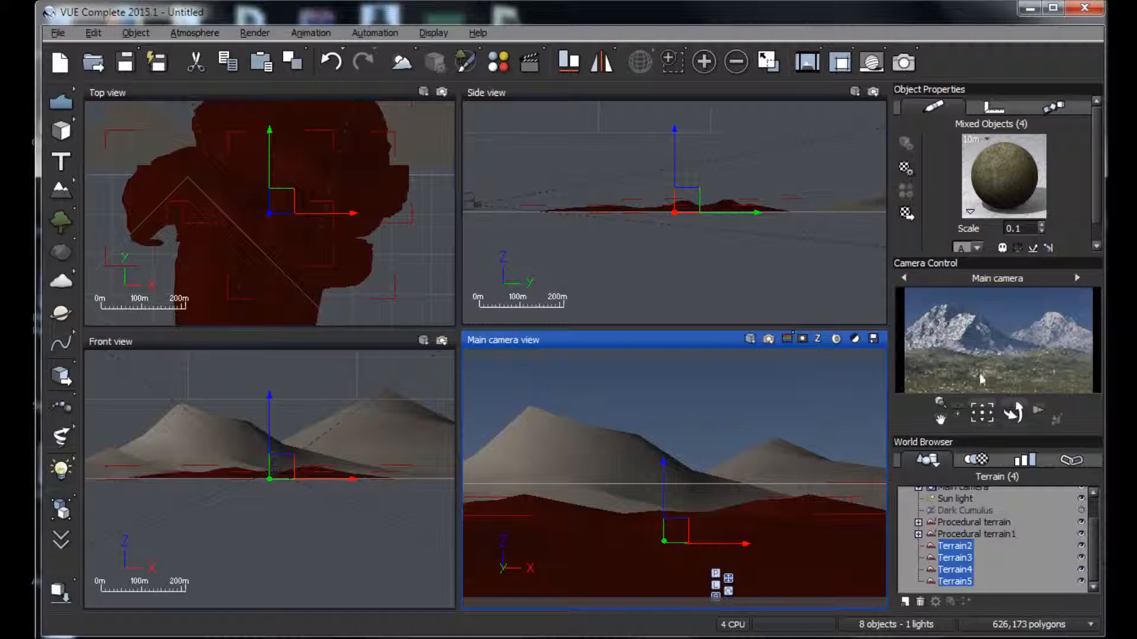
# Convert the grass material to an EcoSystem/Particles material and add Fir Tree to its population
pyautogui.doubleClick(998, 188)
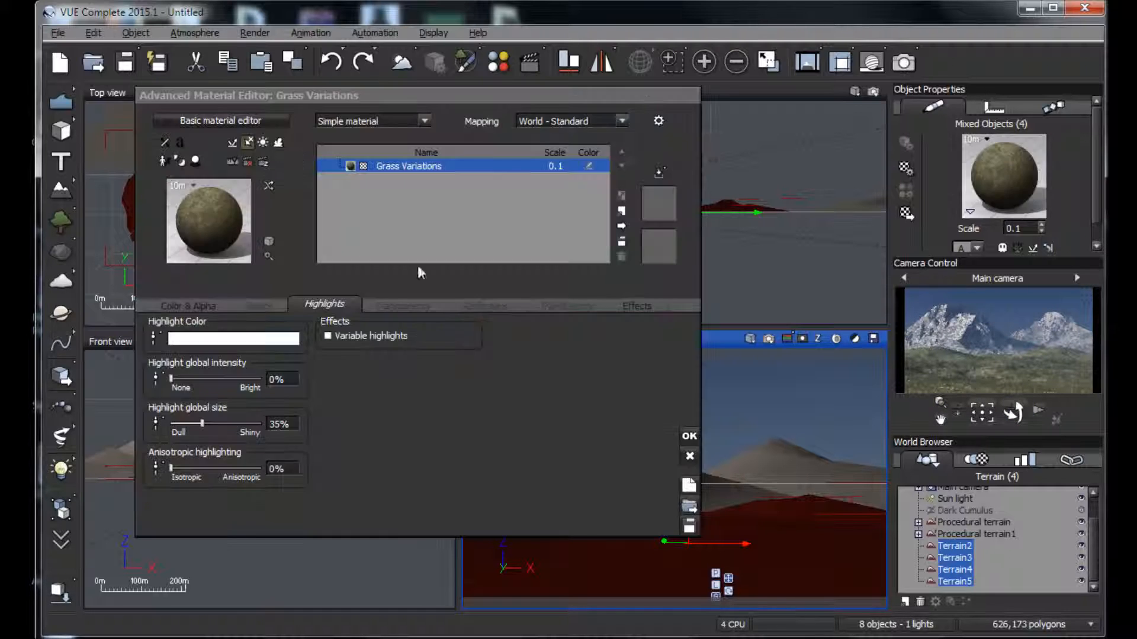
pyautogui.click(423, 120)
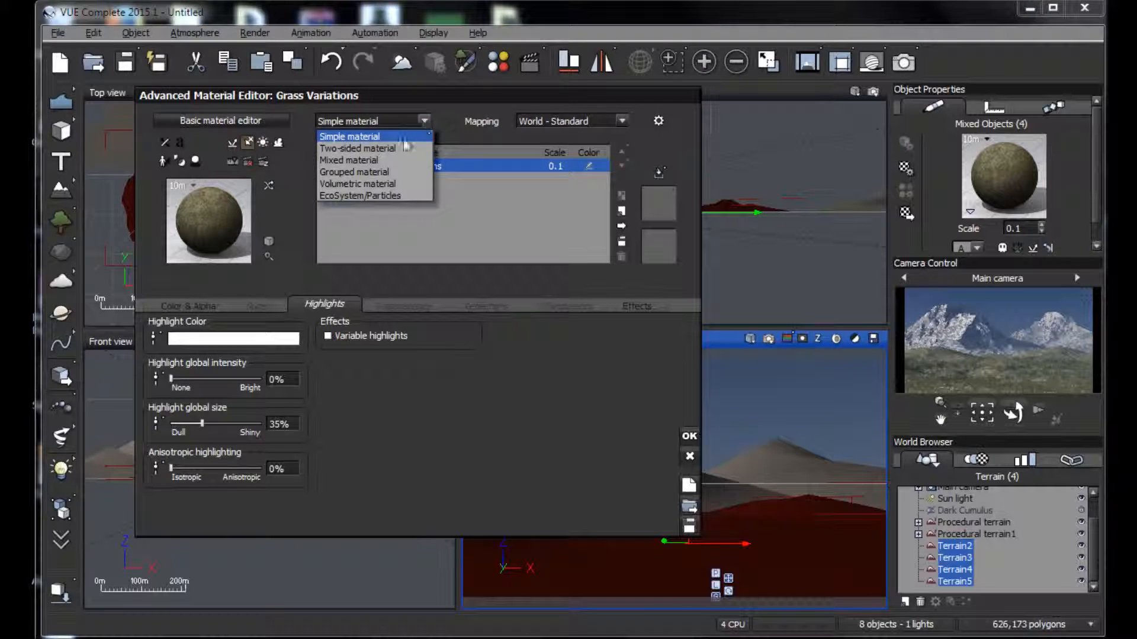
pyautogui.click(364, 197)
pyautogui.click(799, 356)
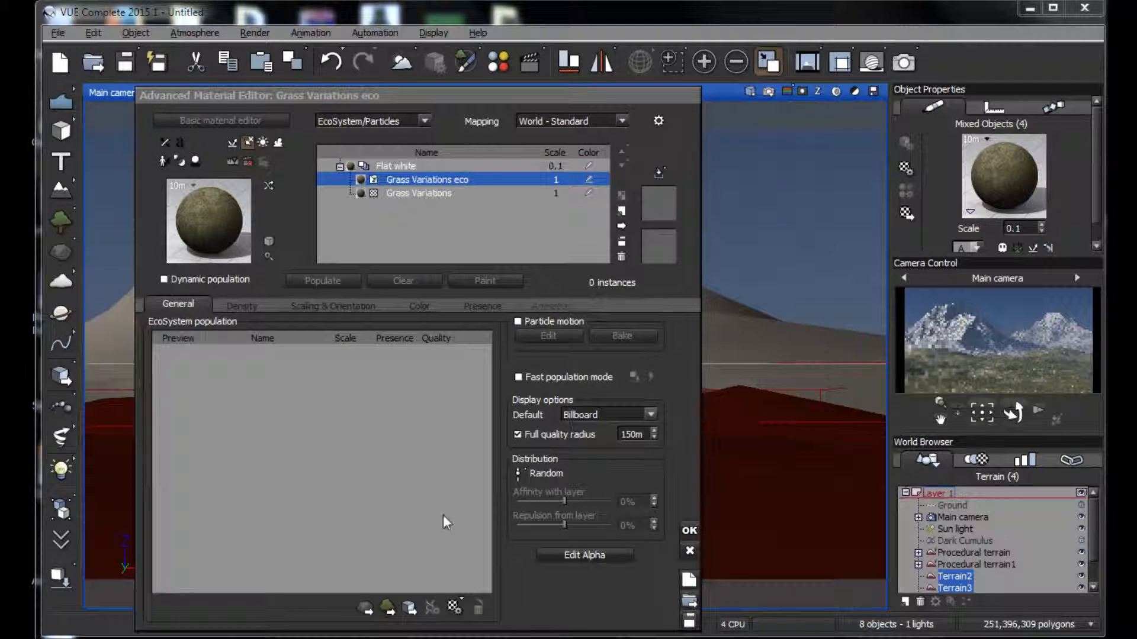
pyautogui.click(388, 607)
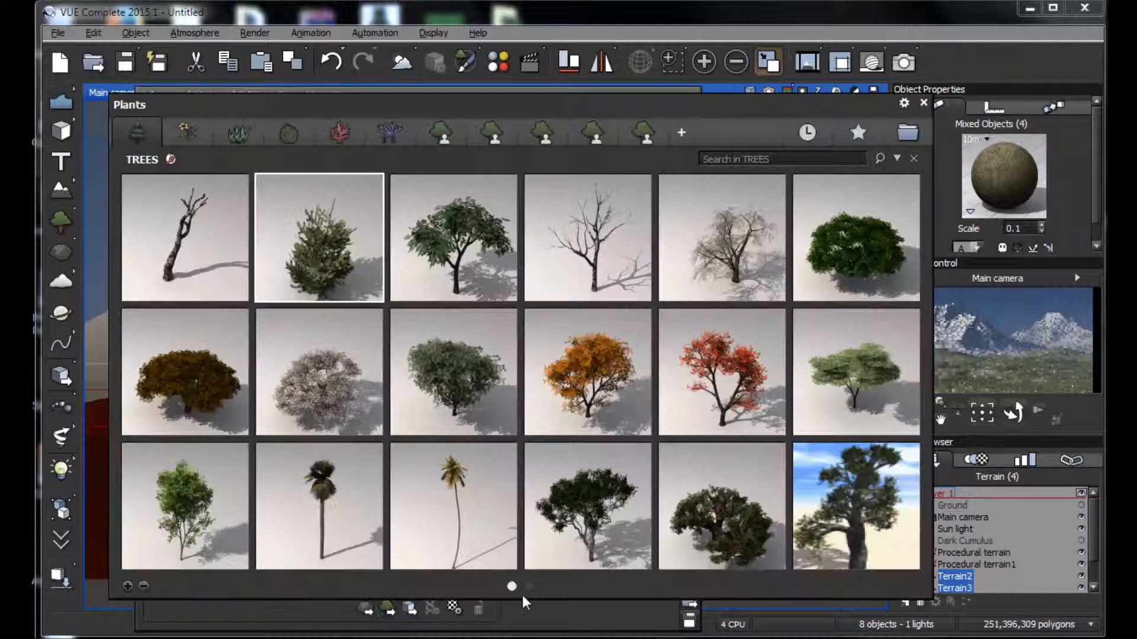
pyautogui.doubleClick(327, 260)
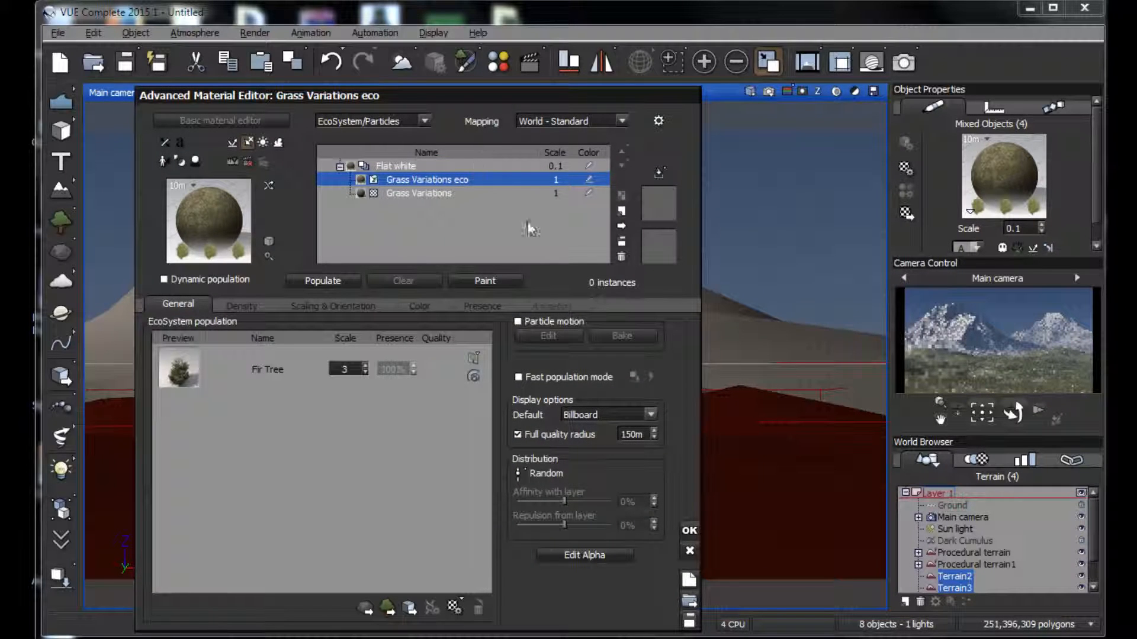
# Check the fir tree's scale and the density settings, and set the ecosystem's maximum size variation to 3
pyautogui.doubleClick(349, 369)
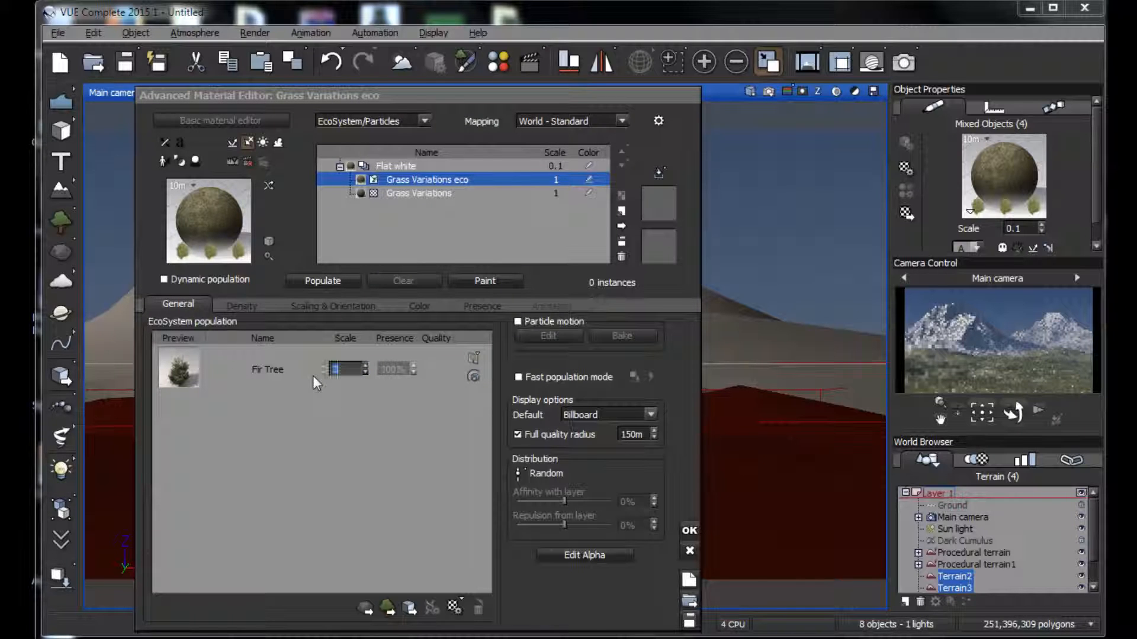
pyautogui.click(255, 305)
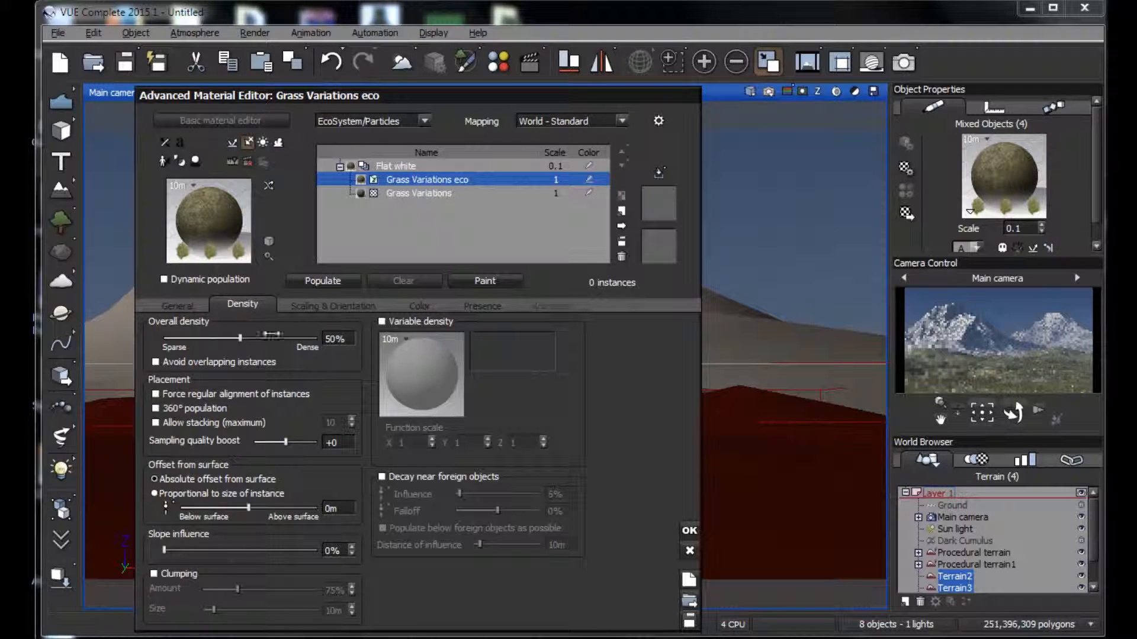
pyautogui.click(323, 305)
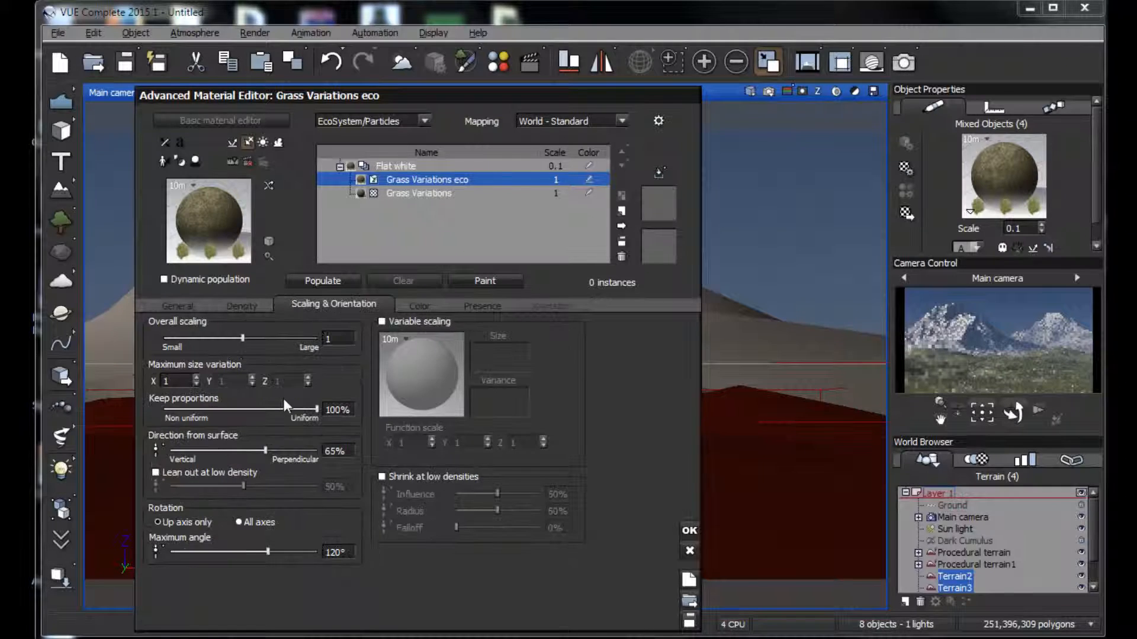
pyautogui.doubleClick(168, 381)
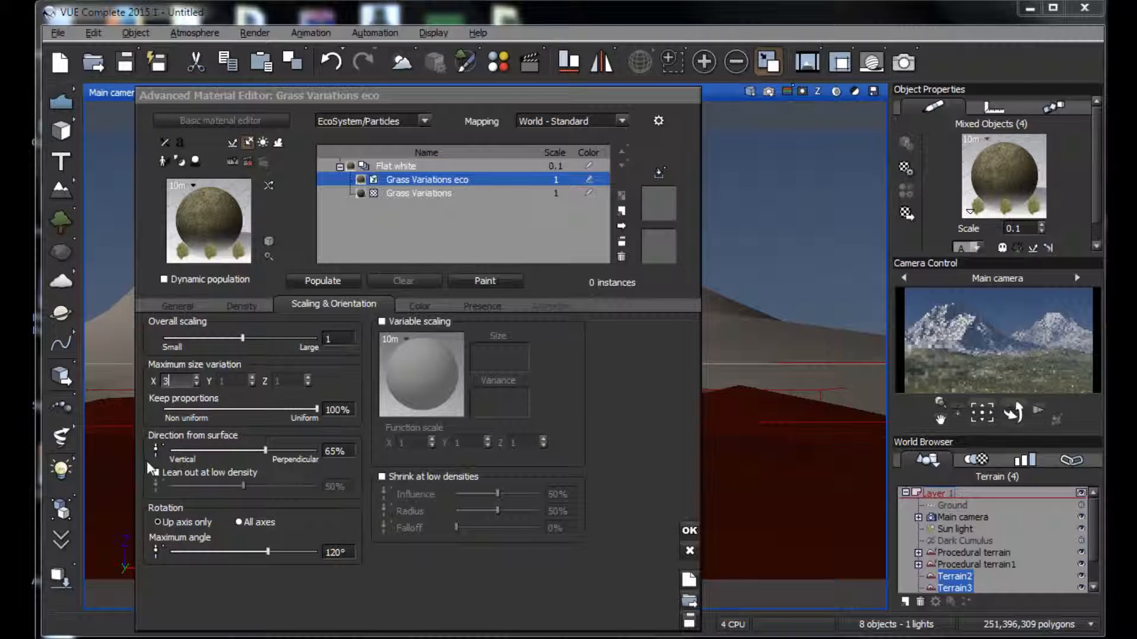
# Set the direction from surface to 87% and populate the terrains with fir trees
pyautogui.moveTo(265, 451); pyautogui.dragTo(276, 450)
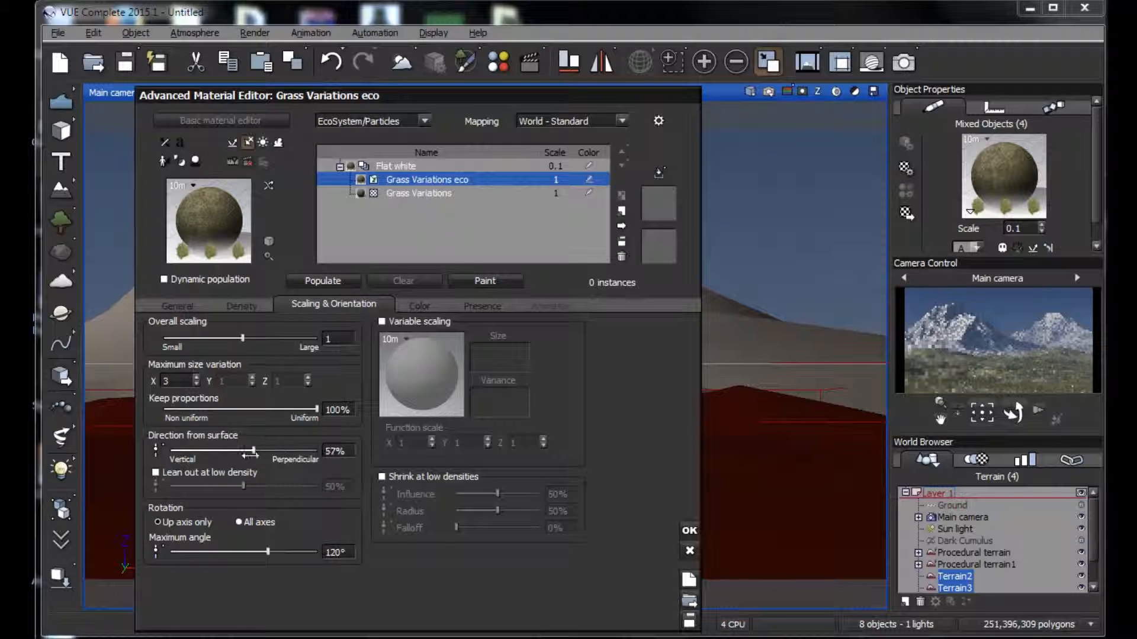
pyautogui.moveTo(277, 450); pyautogui.dragTo(303, 449)
pyautogui.click(319, 280)
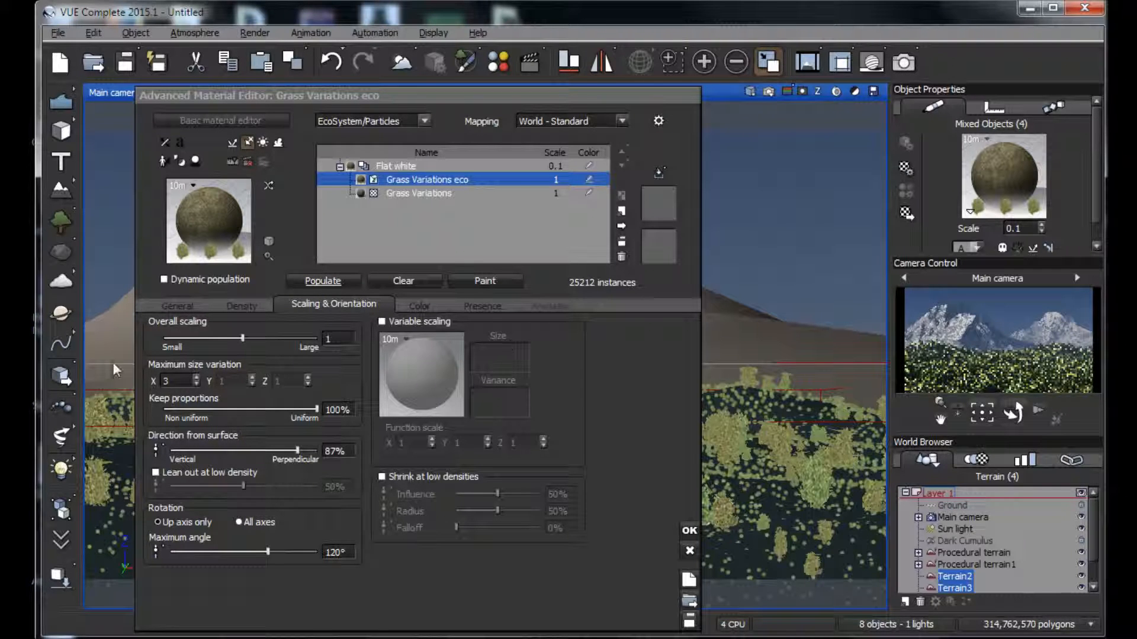
# Darken the fir tree ecosystem's overall color to a dark olive green
pyautogui.click(417, 305)
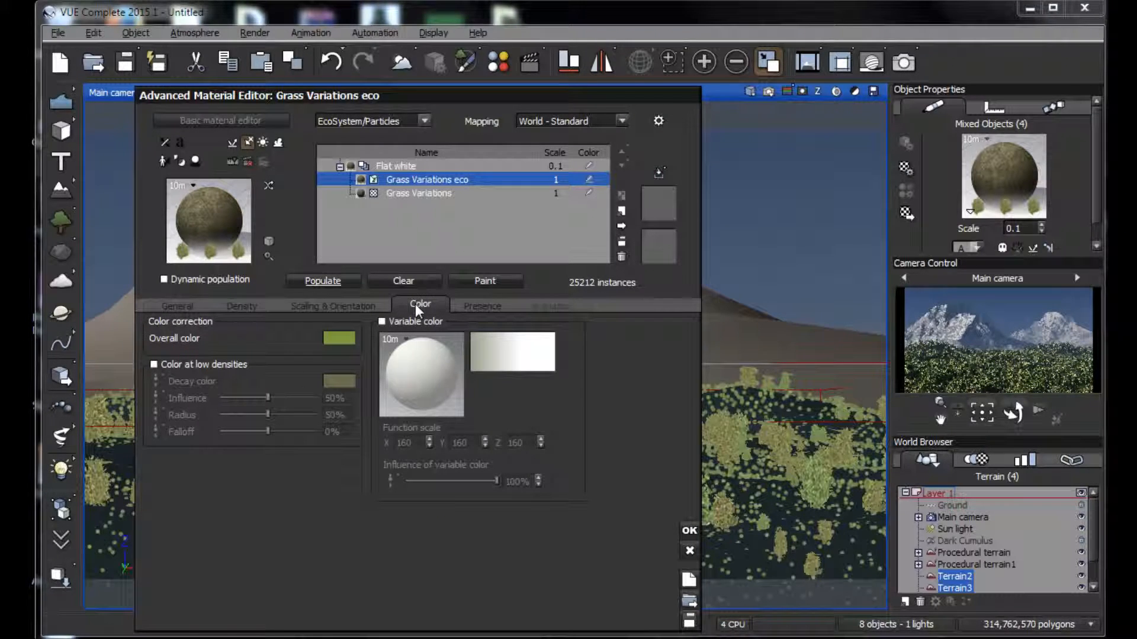
pyautogui.doubleClick(350, 339)
pyautogui.moveTo(463, 350); pyautogui.dragTo(466, 380)
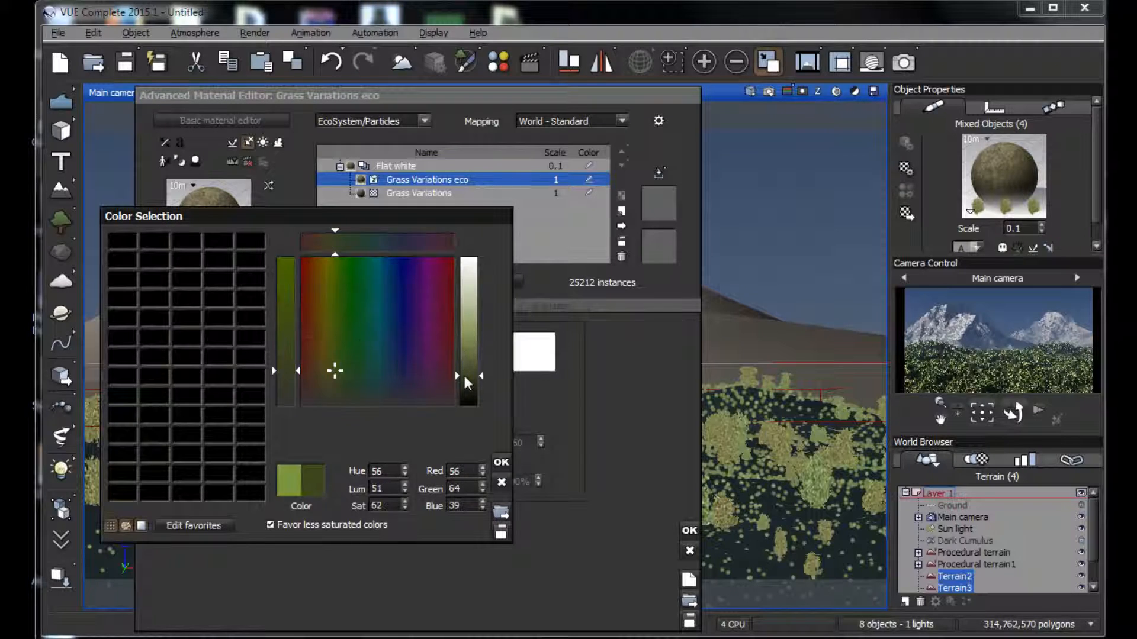
pyautogui.moveTo(469, 378); pyautogui.dragTo(467, 382)
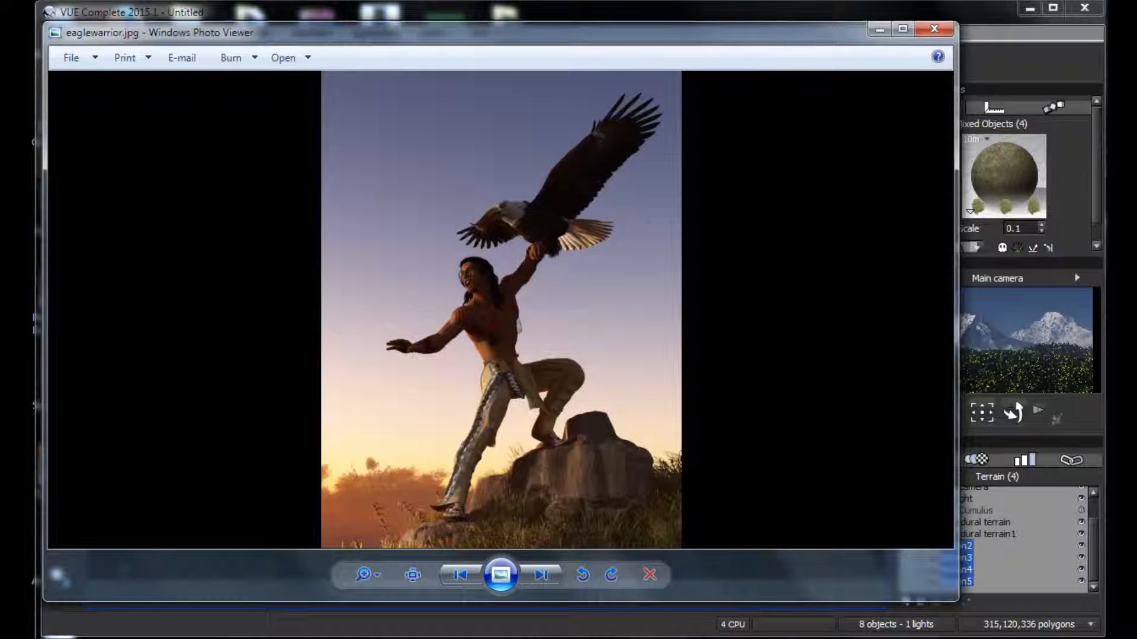
# Close the eaglewarrior.jpg picture and collapse Layer 1 in the landscape scene with nothing selected
pyautogui.click(934, 29)
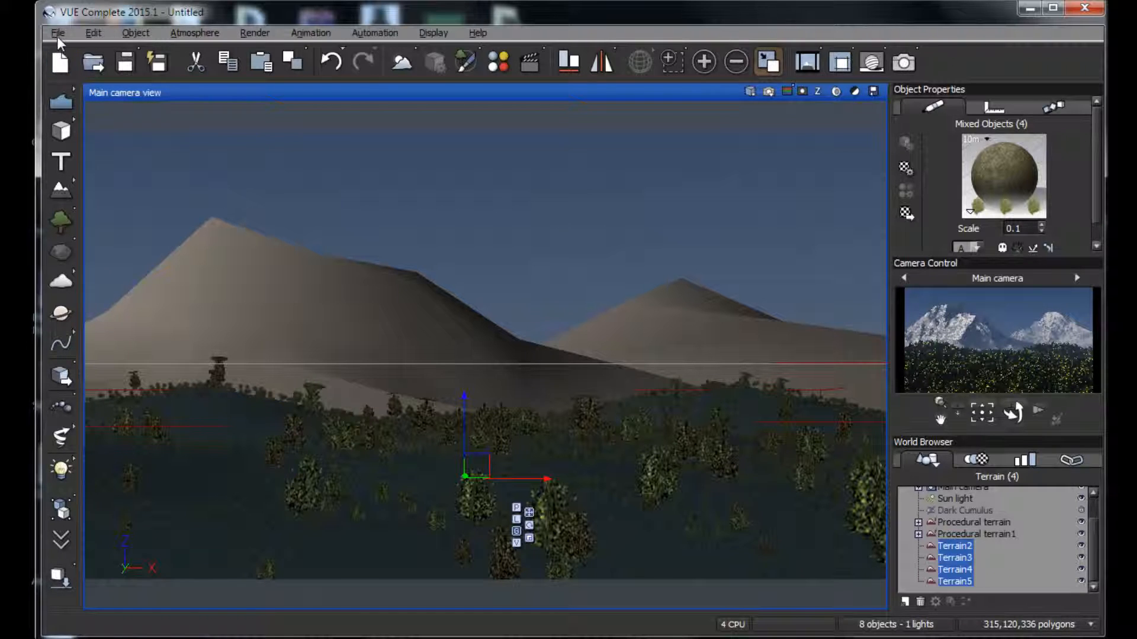
pyautogui.moveTo(1095, 565); pyautogui.dragTo(1096, 534)
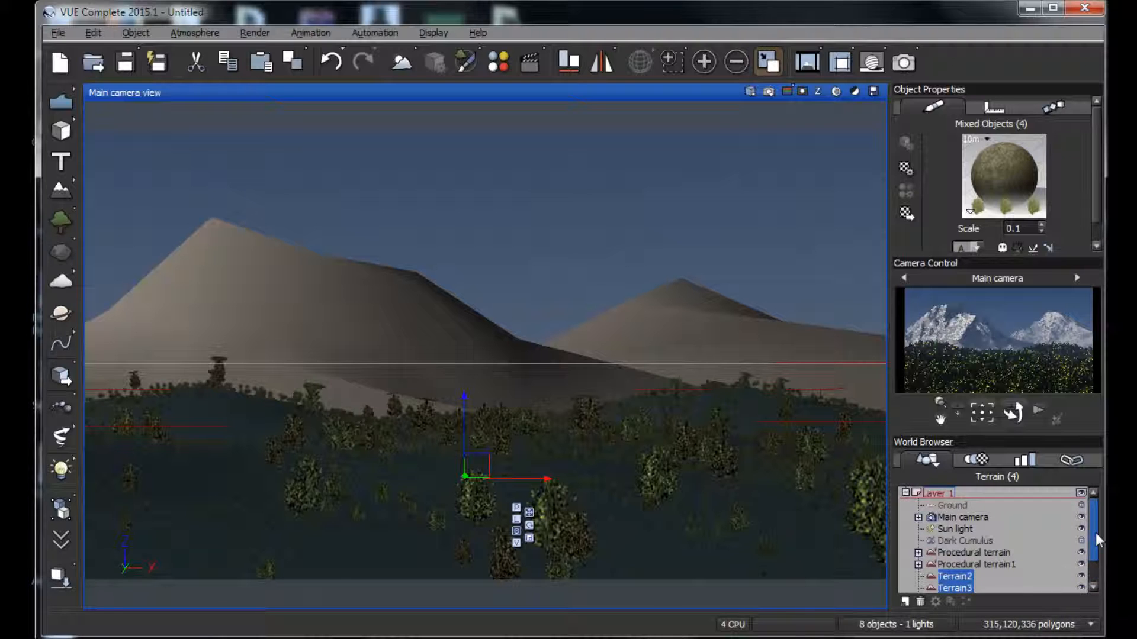
pyautogui.click(905, 493)
pyautogui.click(952, 519)
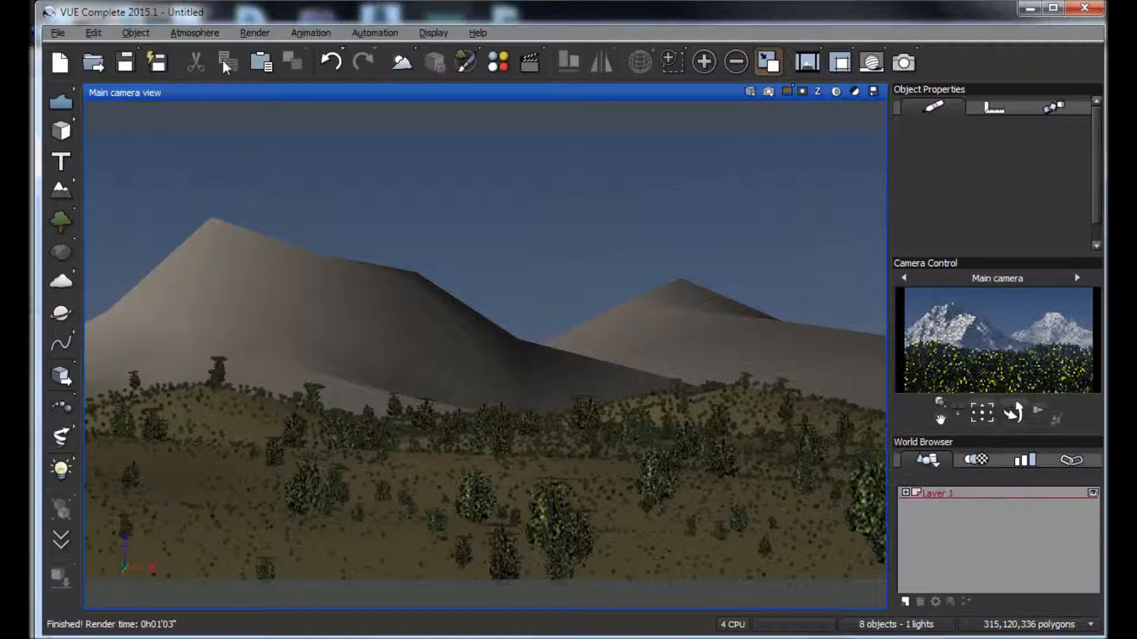
# Merge the eaglewarrior.vue scene from the EagleWarrior folder into the landscape
pyautogui.click(57, 33)
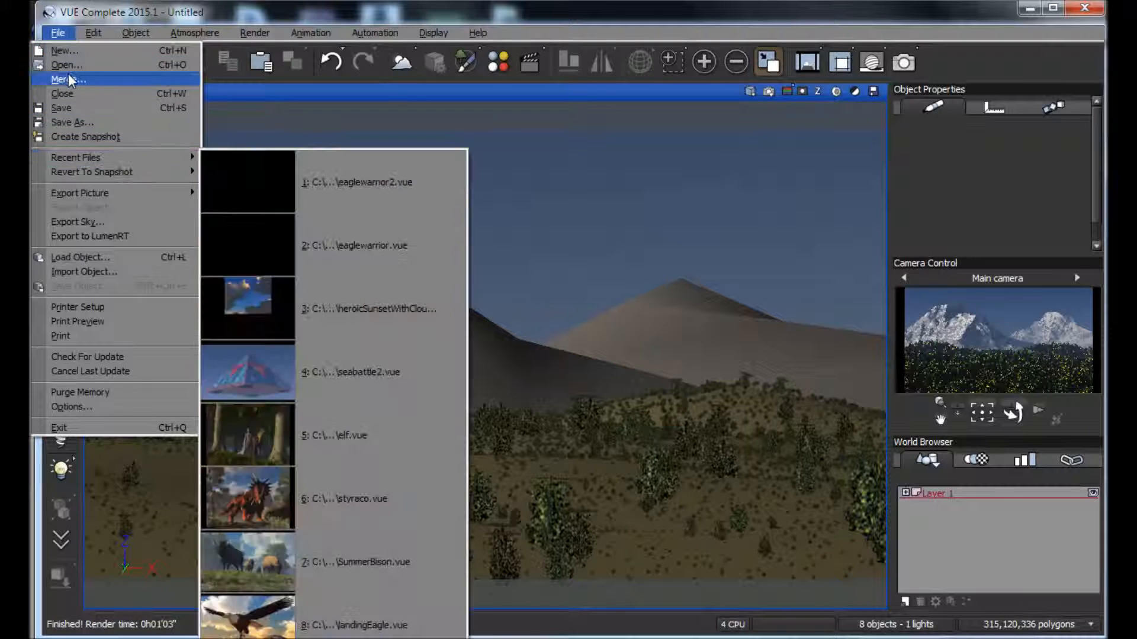
pyautogui.click(68, 79)
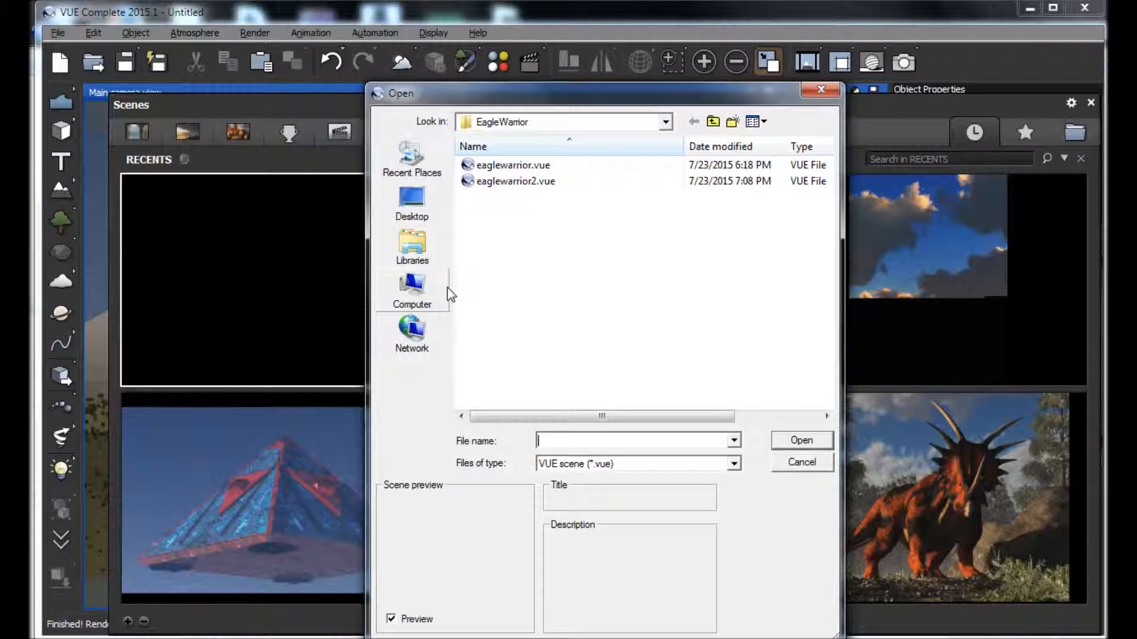
pyautogui.click(525, 169)
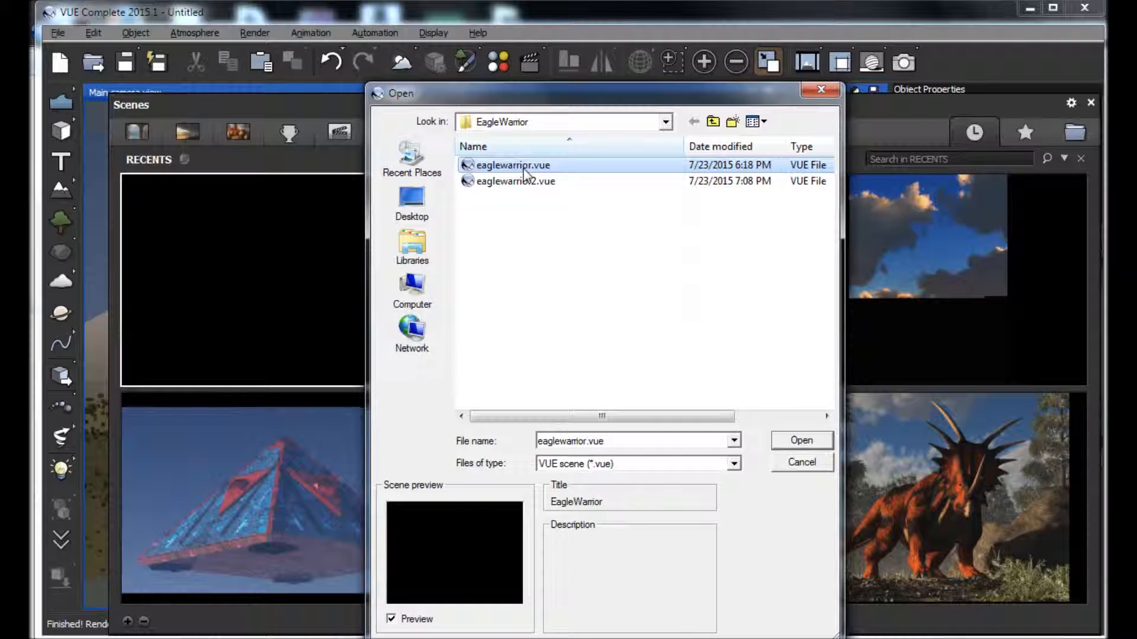
pyautogui.doubleClick(525, 169)
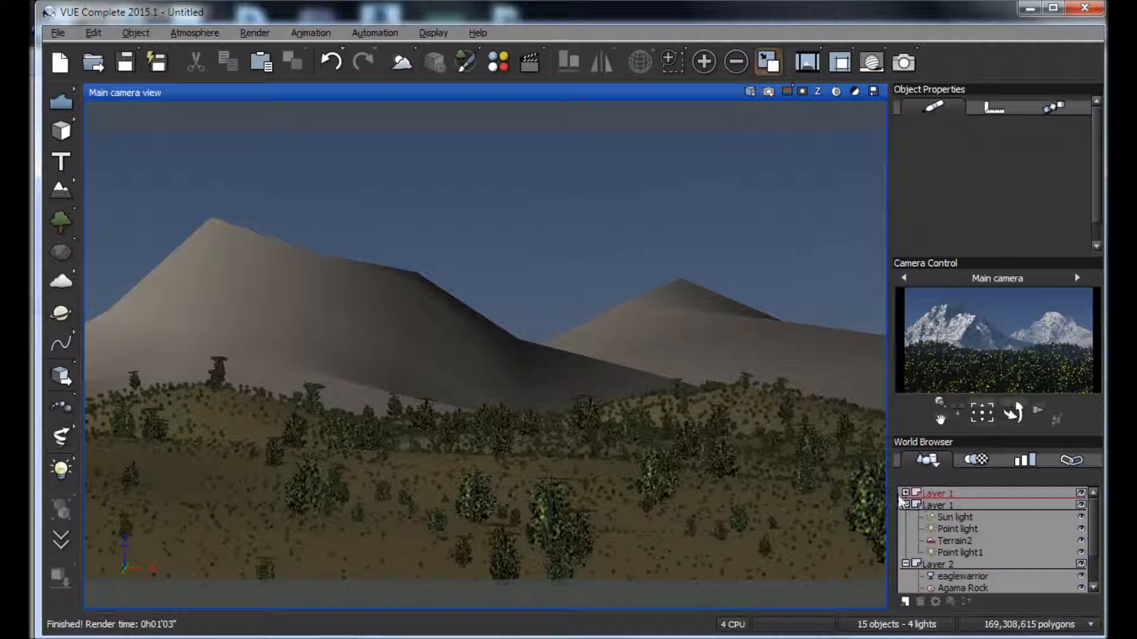
# Check both Layer 1 entries and delete the merged one's sun light, two point lights and Terrain2
pyautogui.click(955, 517)
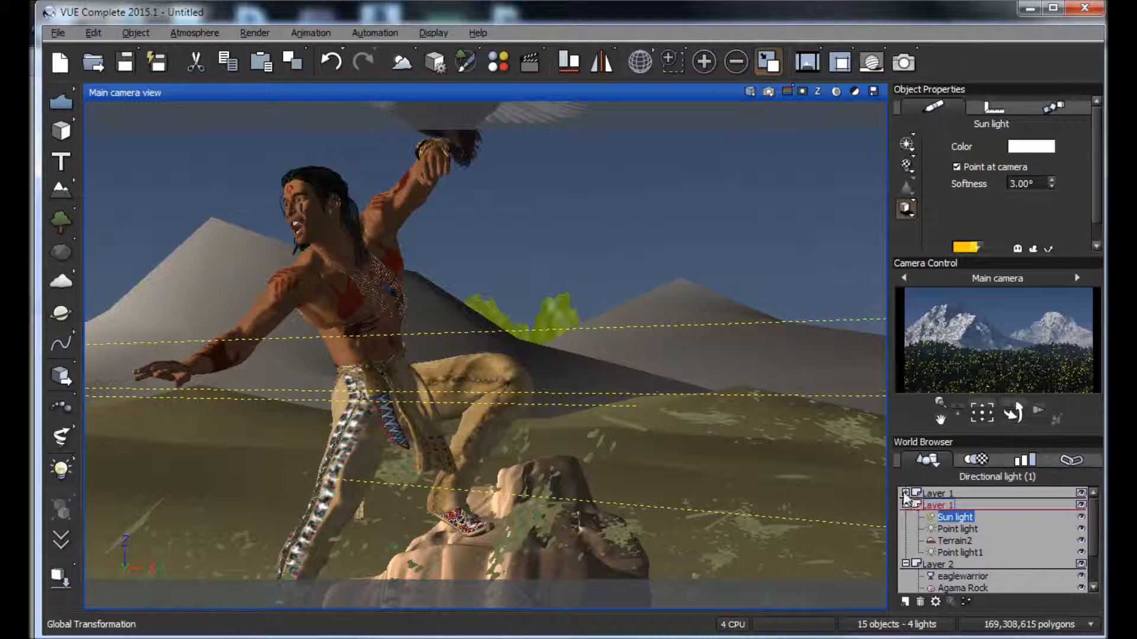
pyautogui.click(905, 494)
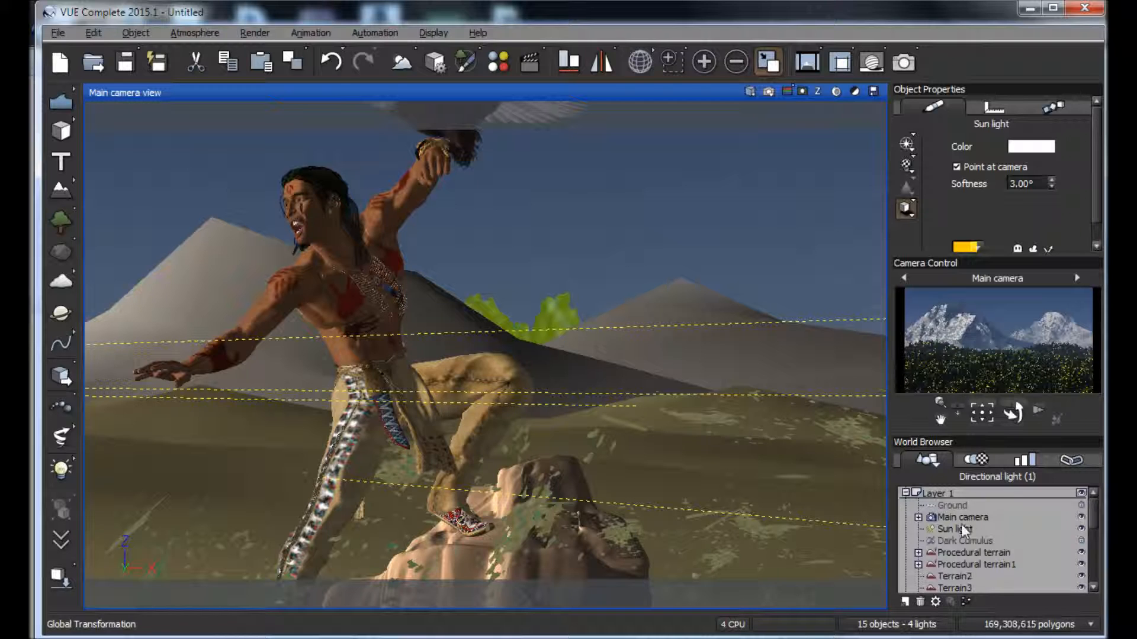
pyautogui.click(905, 493)
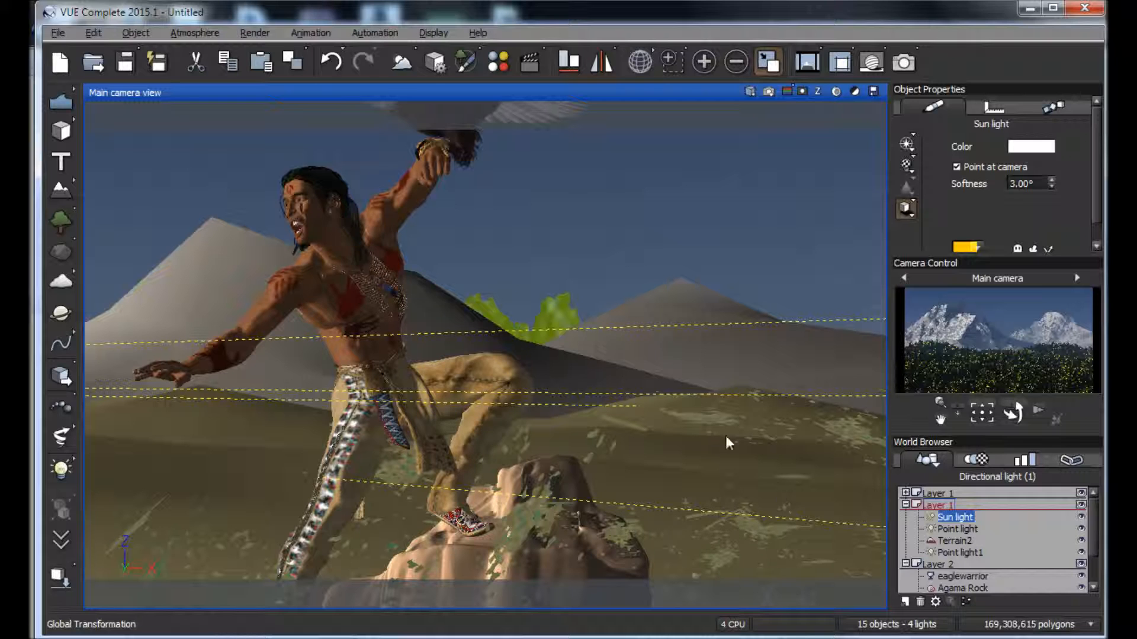
pyautogui.click(937, 506)
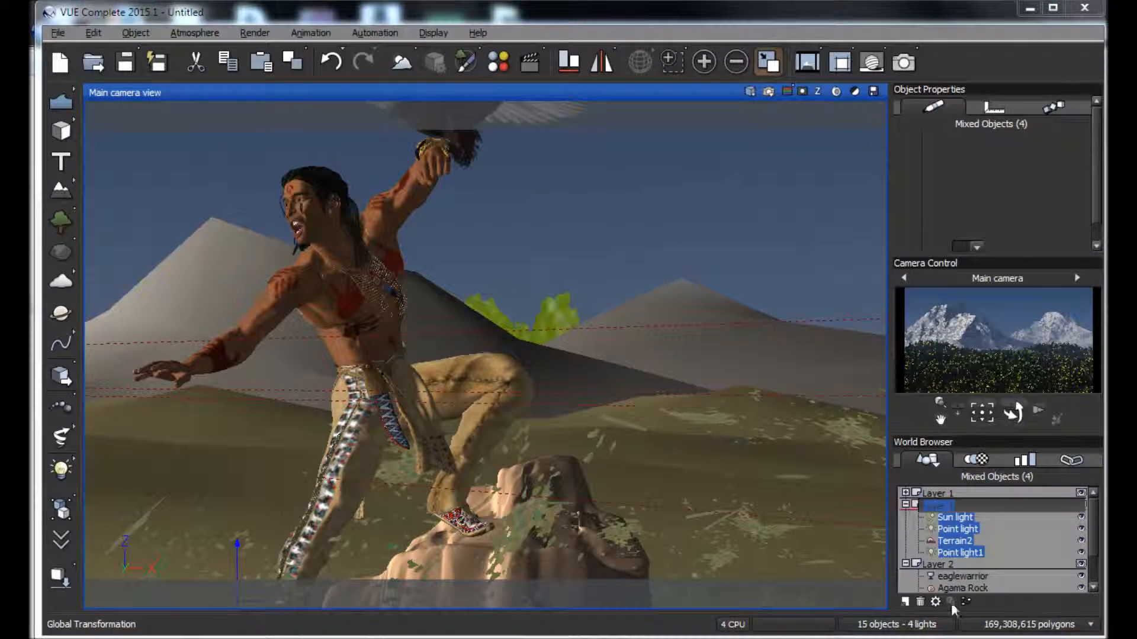
pyautogui.click(920, 602)
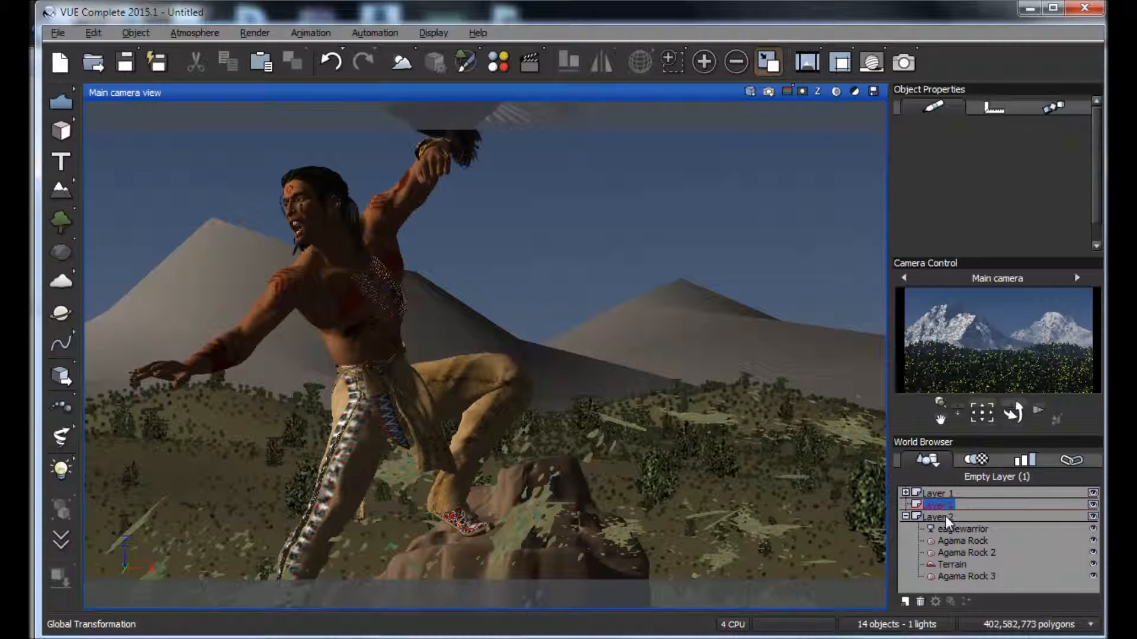
# Select all Layer 2 objects and move the eagle warrior group nearer the camera, into the right part of the shot
pyautogui.click(945, 517)
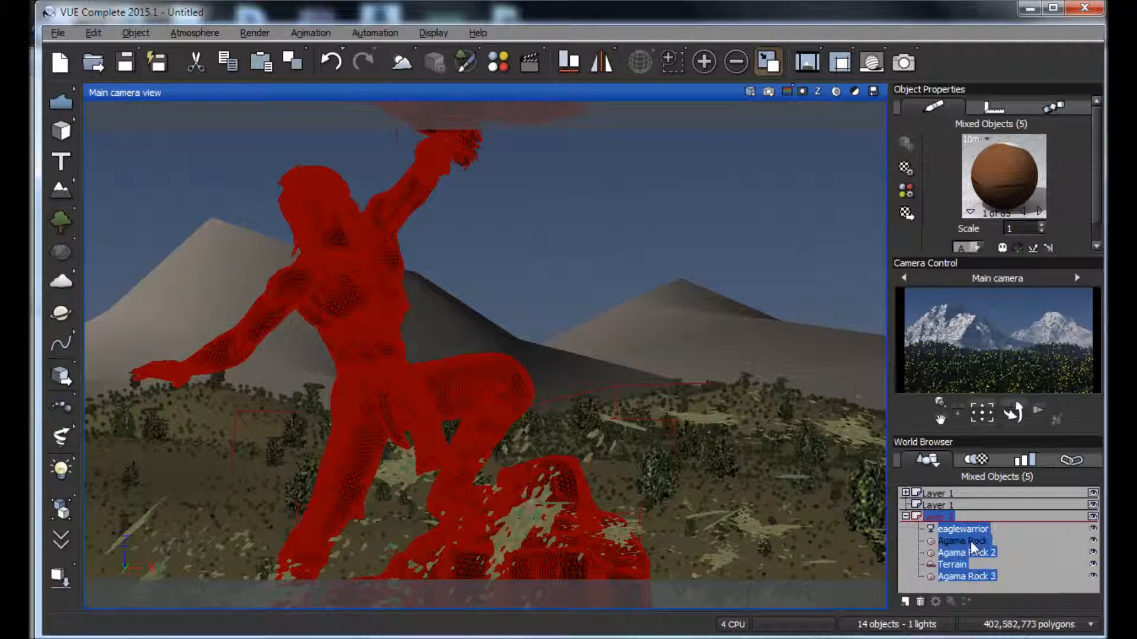
pyautogui.click(767, 62)
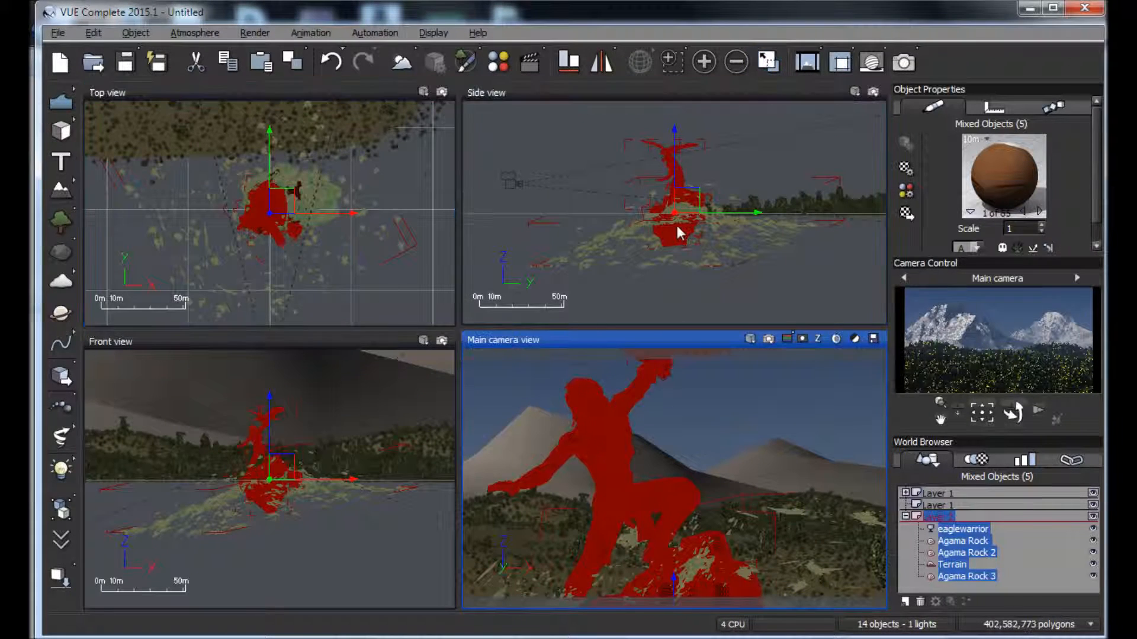
pyautogui.click(678, 224)
pyautogui.moveTo(841, 266); pyautogui.dragTo(592, 159)
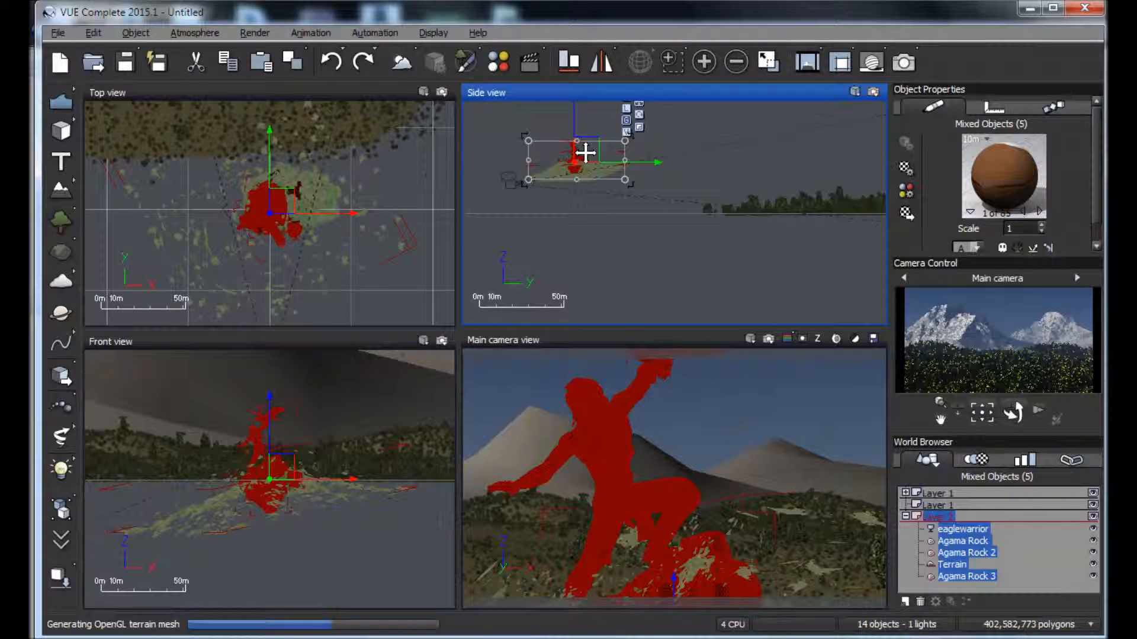
pyautogui.moveTo(603, 171); pyautogui.dragTo(620, 178)
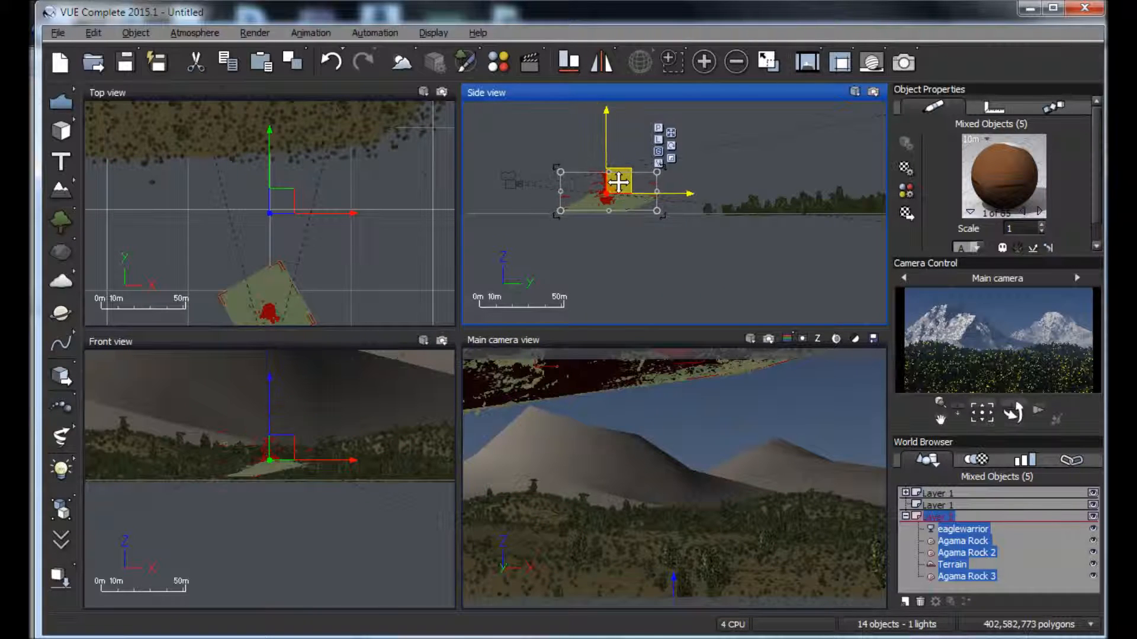
pyautogui.moveTo(663, 535); pyautogui.dragTo(813, 549)
# Rotate the eagle warrior group around its vertical axis in the top view and render a preview of the main camera view
pyautogui.click(324, 292)
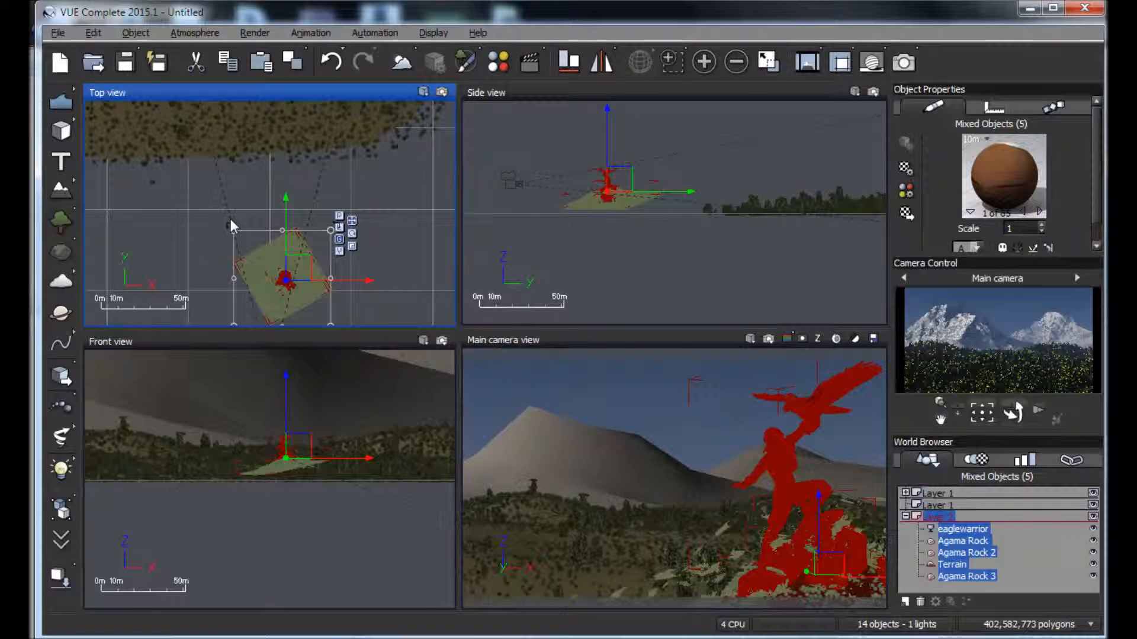
pyautogui.moveTo(230, 219); pyautogui.dragTo(277, 263)
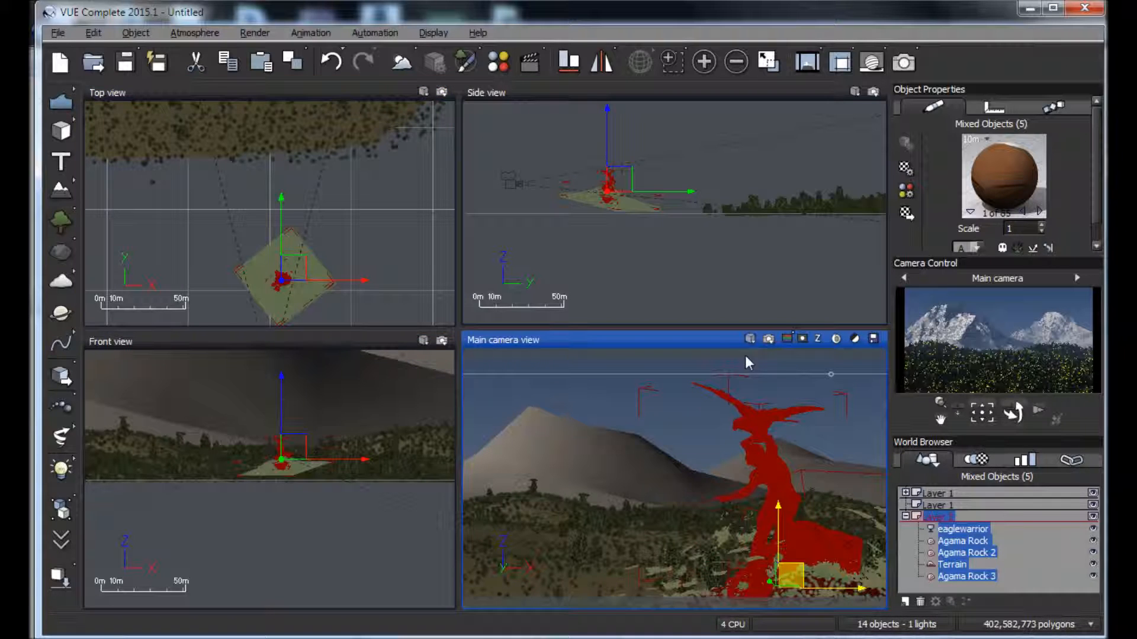
pyautogui.click(768, 61)
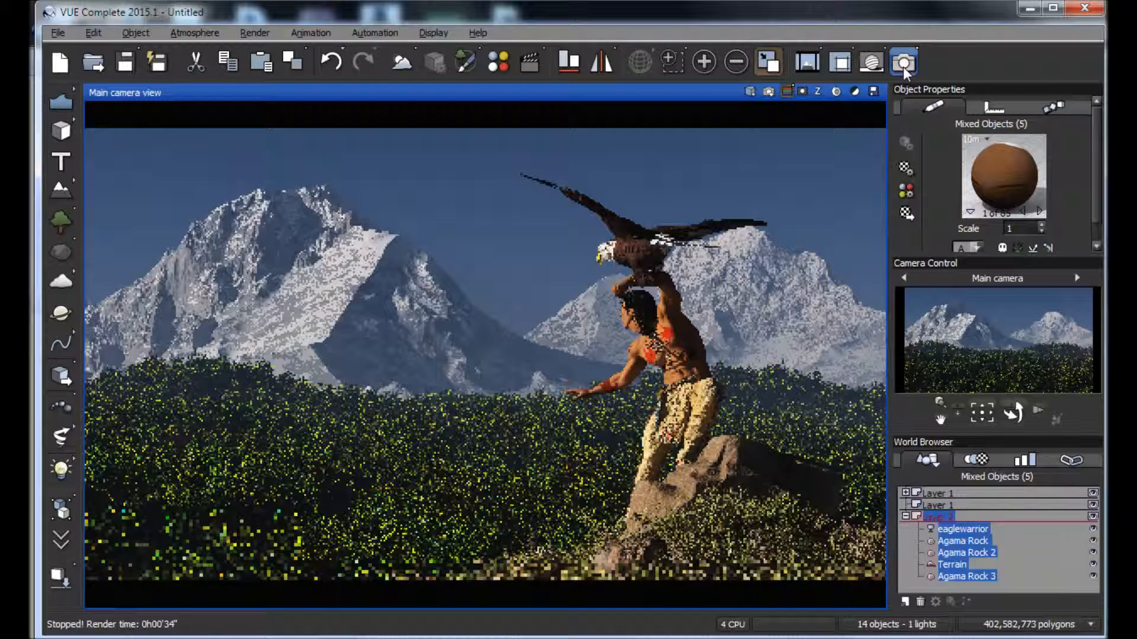
pyautogui.click(746, 516)
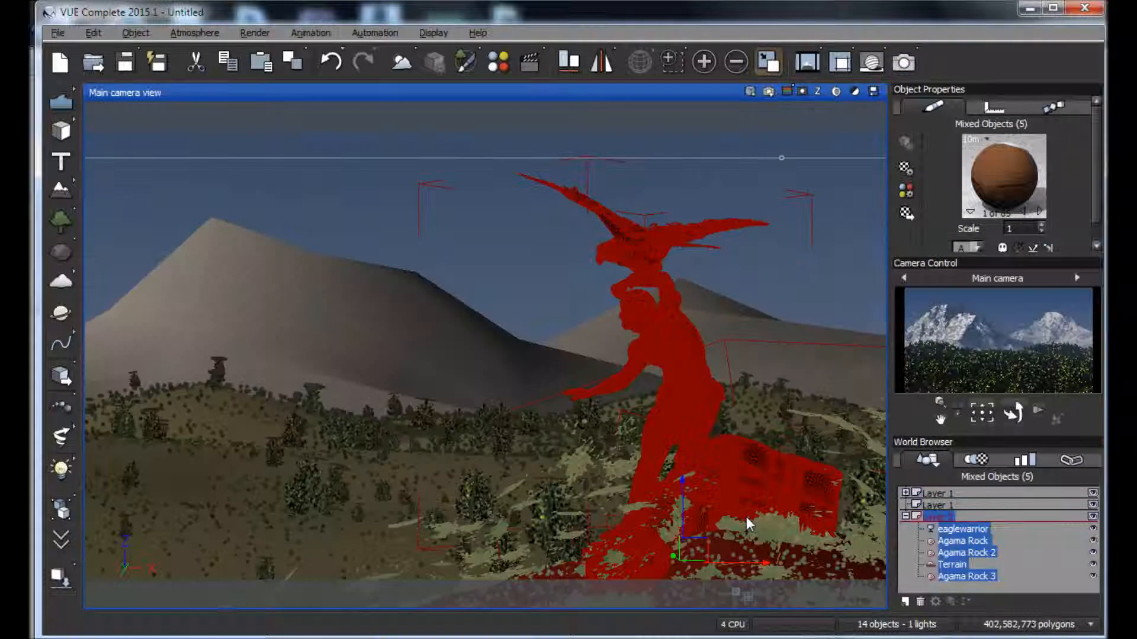
# Move the eagle warrior group to the left part of the shot and rotate it to face toward the mountains
pyautogui.moveTo(734, 562); pyautogui.dragTo(225, 560)
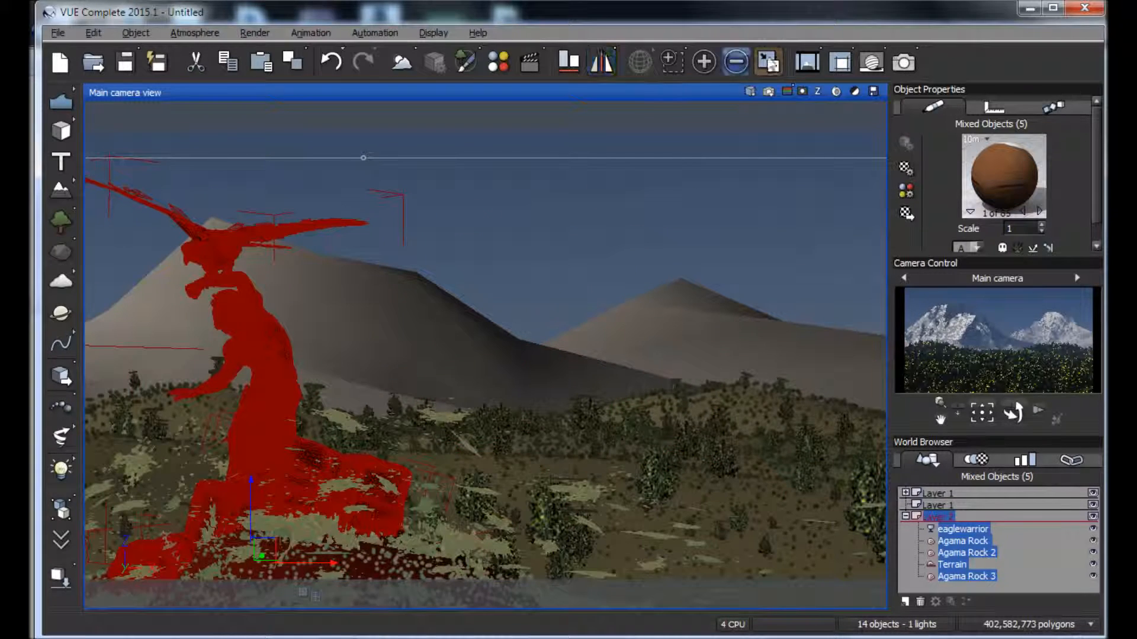
pyautogui.click(768, 62)
pyautogui.click(300, 276)
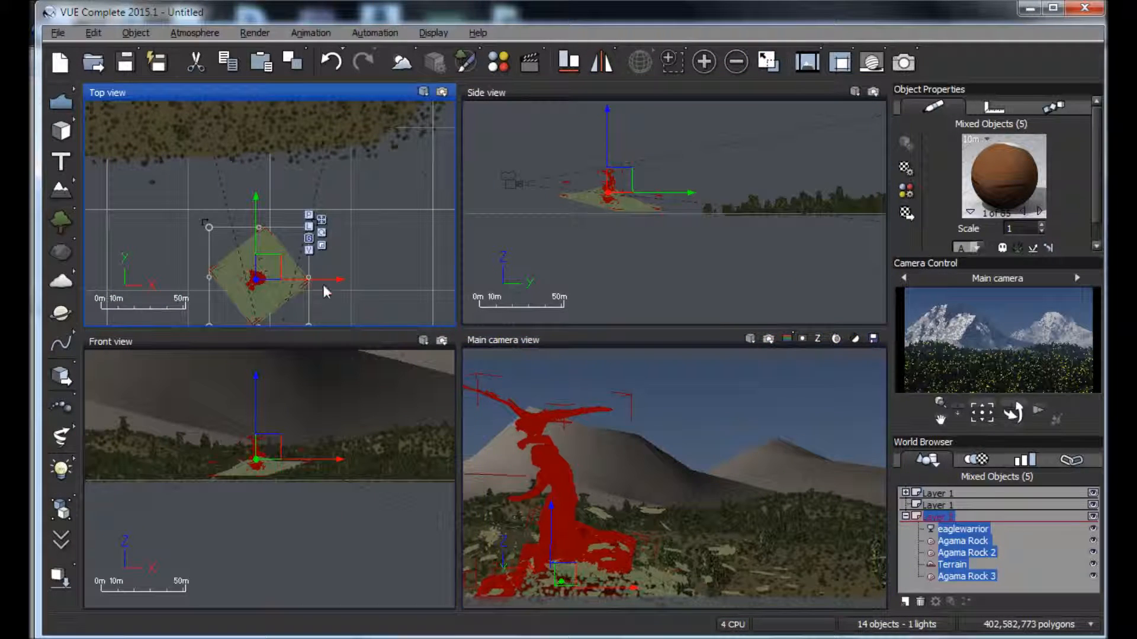
pyautogui.moveTo(330, 317); pyautogui.dragTo(285, 344)
pyautogui.press('Escape')
# Fine-tune the eagle warrior group's height and position in the main camera view, placing it slightly lower and farther left
pyautogui.moveTo(613, 560); pyautogui.dragTo(614, 549)
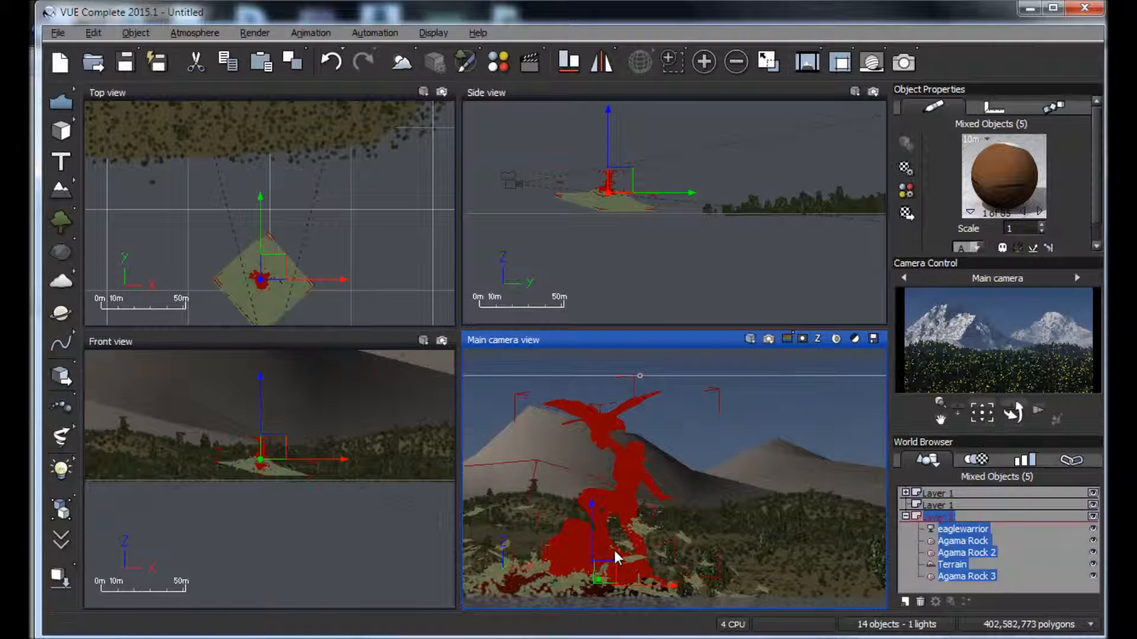
pyautogui.hotkey('ctrl', 'z')
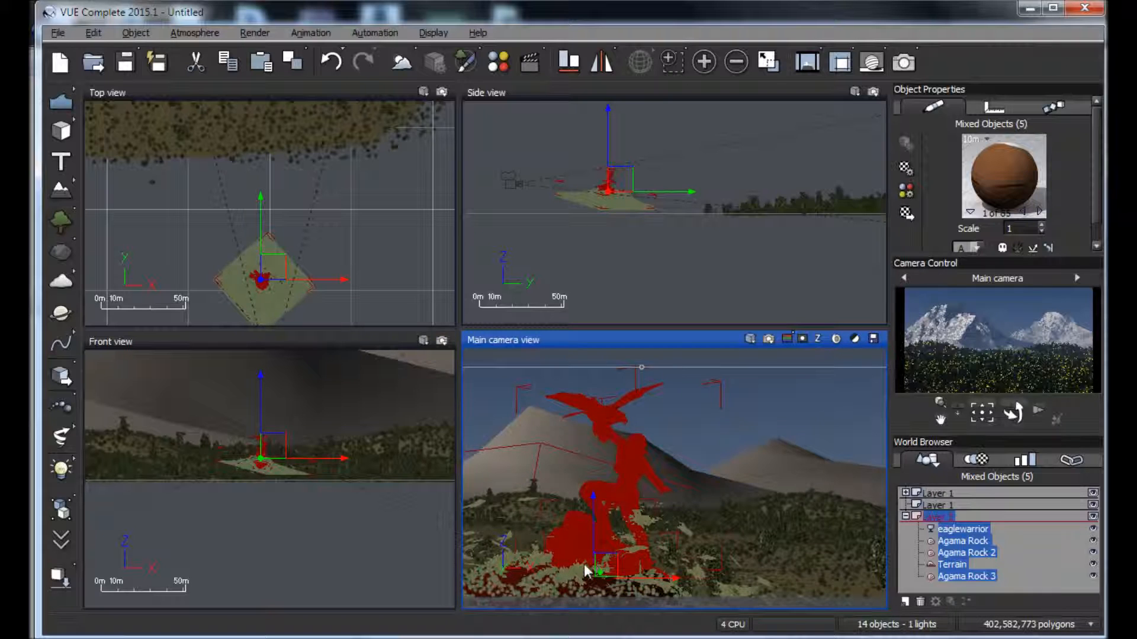
pyautogui.hotkey('ctrl', 'y')
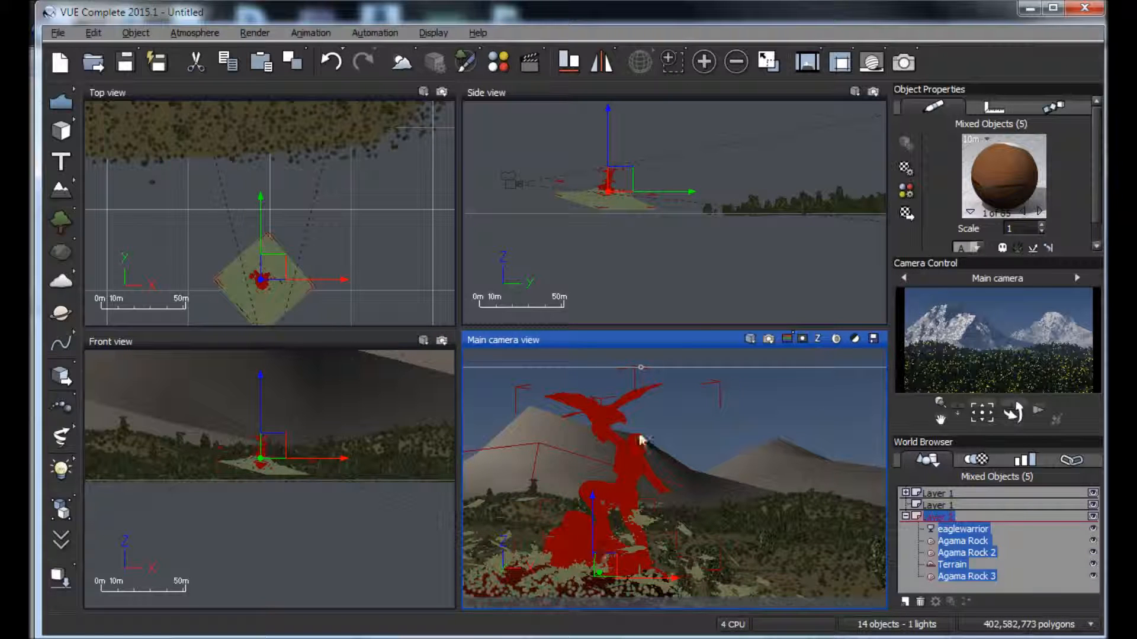
pyautogui.click(768, 62)
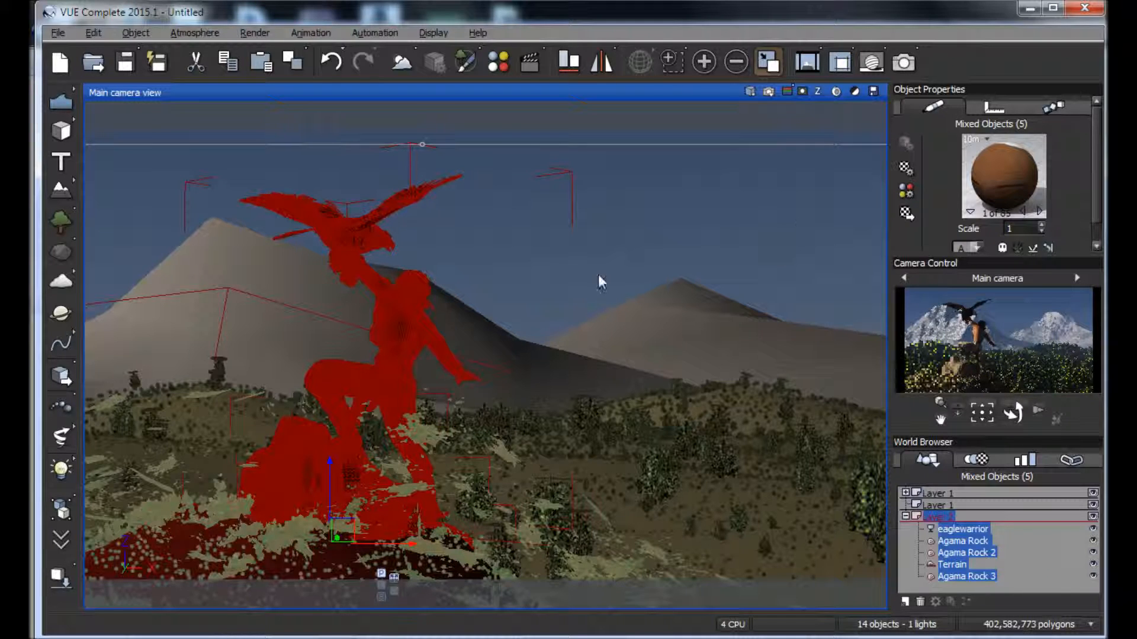
pyautogui.moveTo(402, 447)
pyautogui.mouseDown()
pyautogui.moveTo(383, 464)
pyautogui.moveTo(383, 450)
pyautogui.mouseUp()
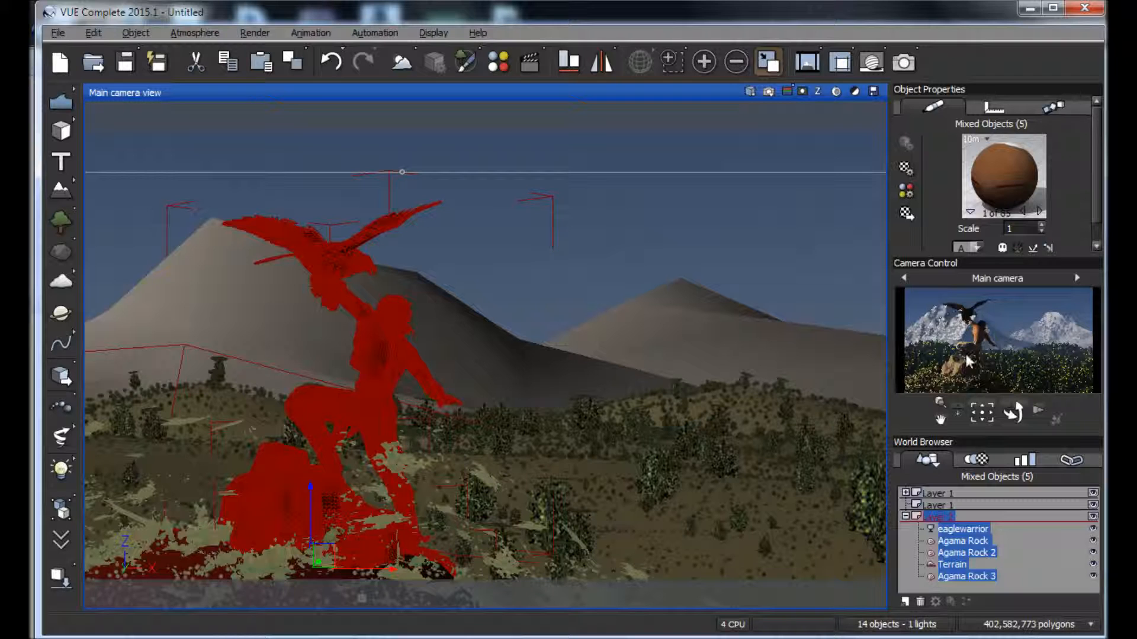
# Select Procedural terrain in the first Layer 1 and move this mountain slightly lower behind the eagle warrior
pyautogui.click(905, 493)
pyautogui.click(972, 554)
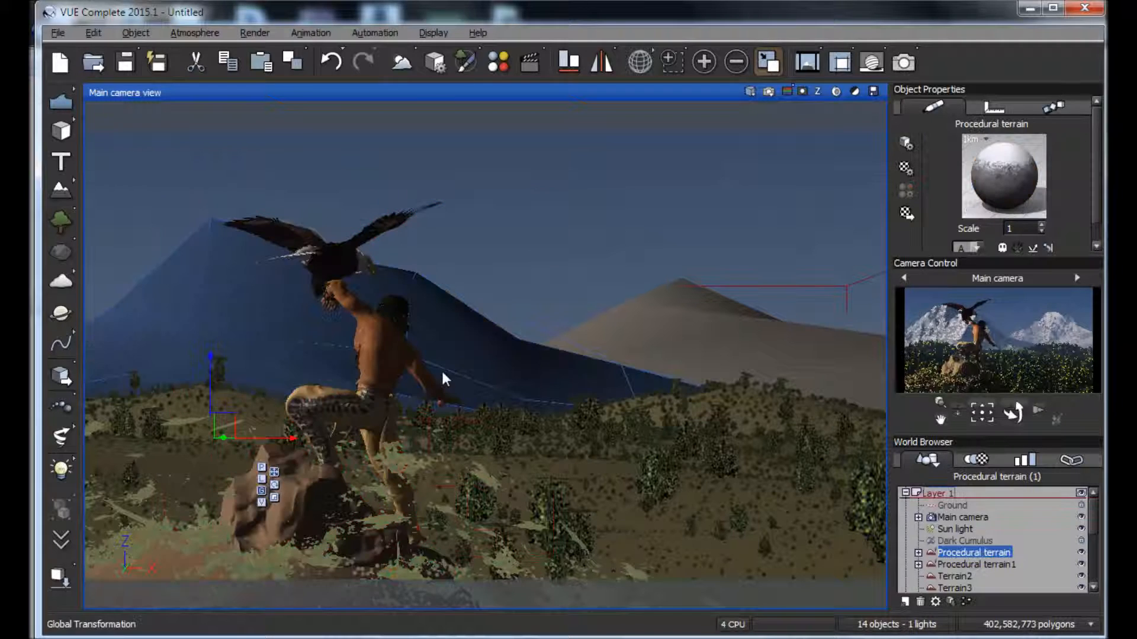
pyautogui.moveTo(413, 358)
pyautogui.mouseDown()
pyautogui.moveTo(408, 325)
pyautogui.moveTo(398, 350)
pyautogui.mouseUp()
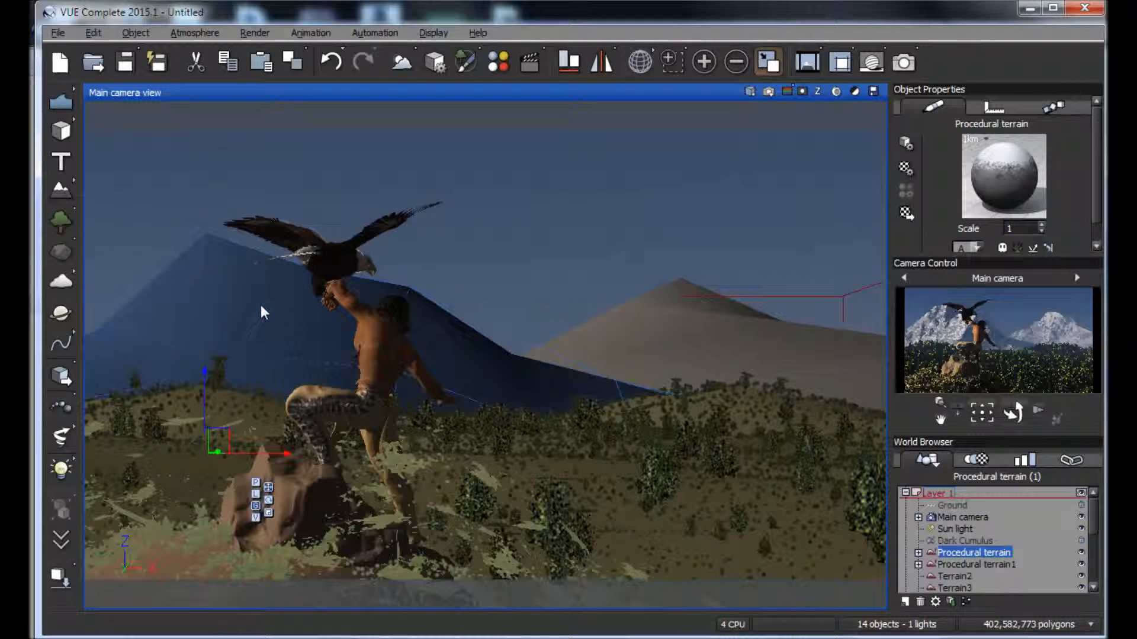
# Make the Procedural terrain mountain rise higher behind the figure and settle its base at ground level
pyautogui.click(768, 61)
pyautogui.click(303, 489)
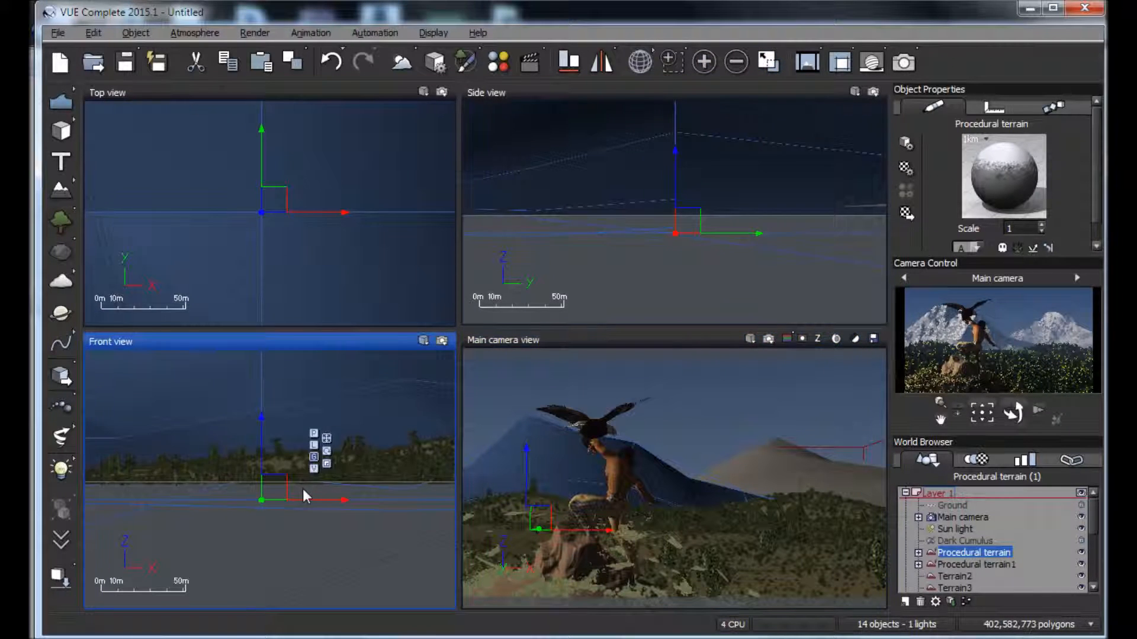
pyautogui.scroll(-5, 303, 489)
pyautogui.moveTo(296, 432); pyautogui.dragTo(292, 406)
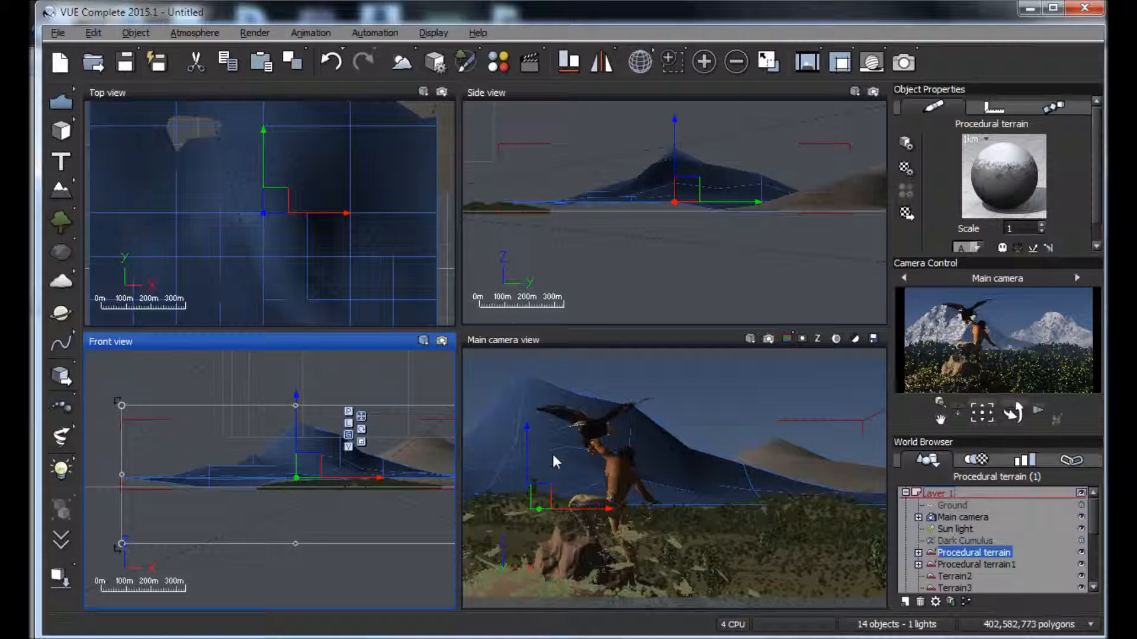
pyautogui.click(556, 471)
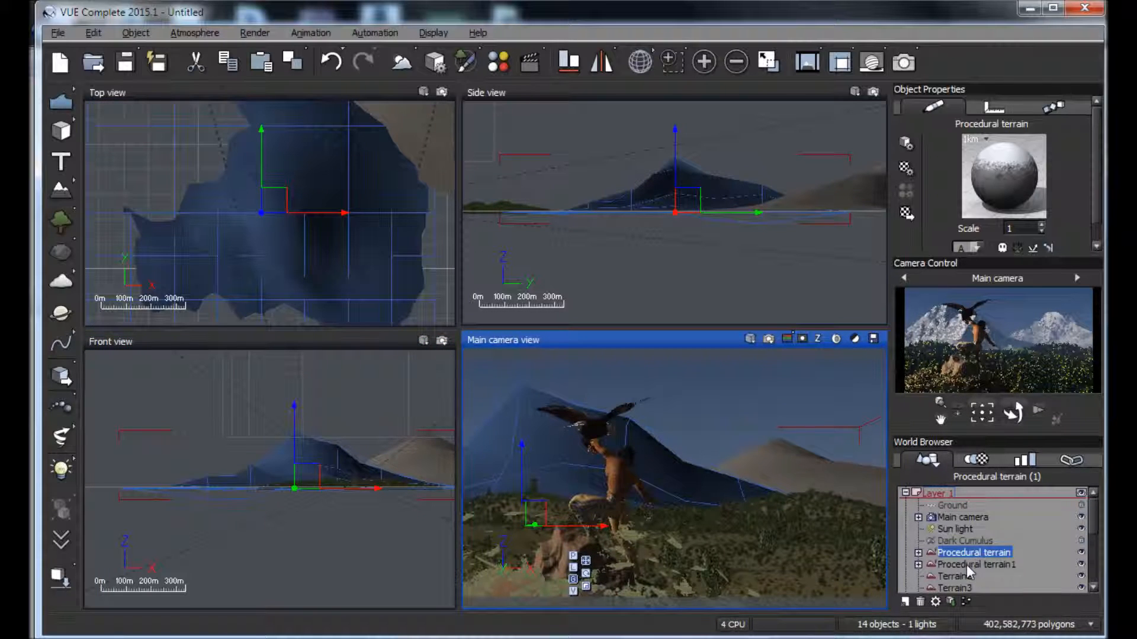
# Move the Sun light to the other side of the scene to light the warrior from the right, and render the main camera view enlarged
pyautogui.click(955, 529)
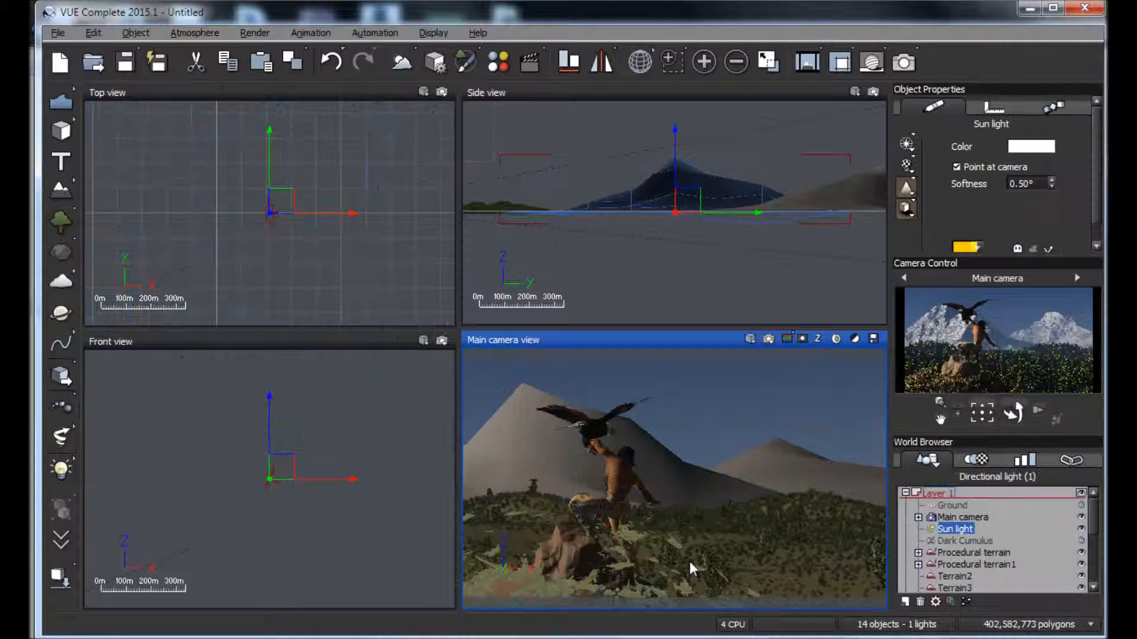
pyautogui.click(269, 208)
pyautogui.scroll(-5, 272, 213)
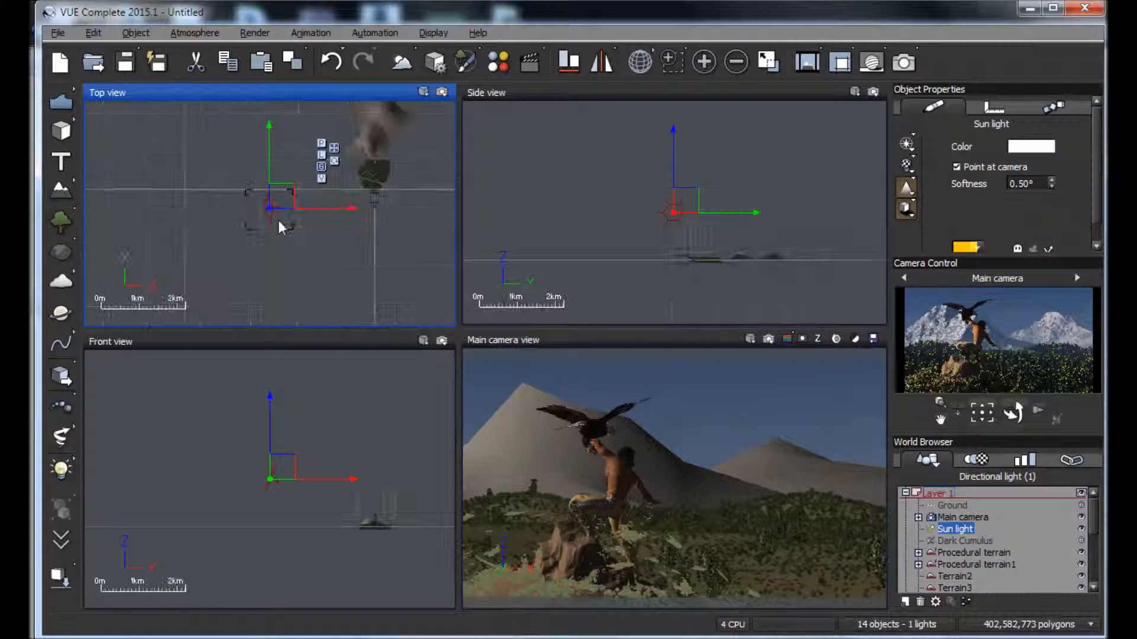
pyautogui.moveTo(285, 207); pyautogui.dragTo(452, 191)
pyautogui.moveTo(498, 201); pyautogui.dragTo(495, 201)
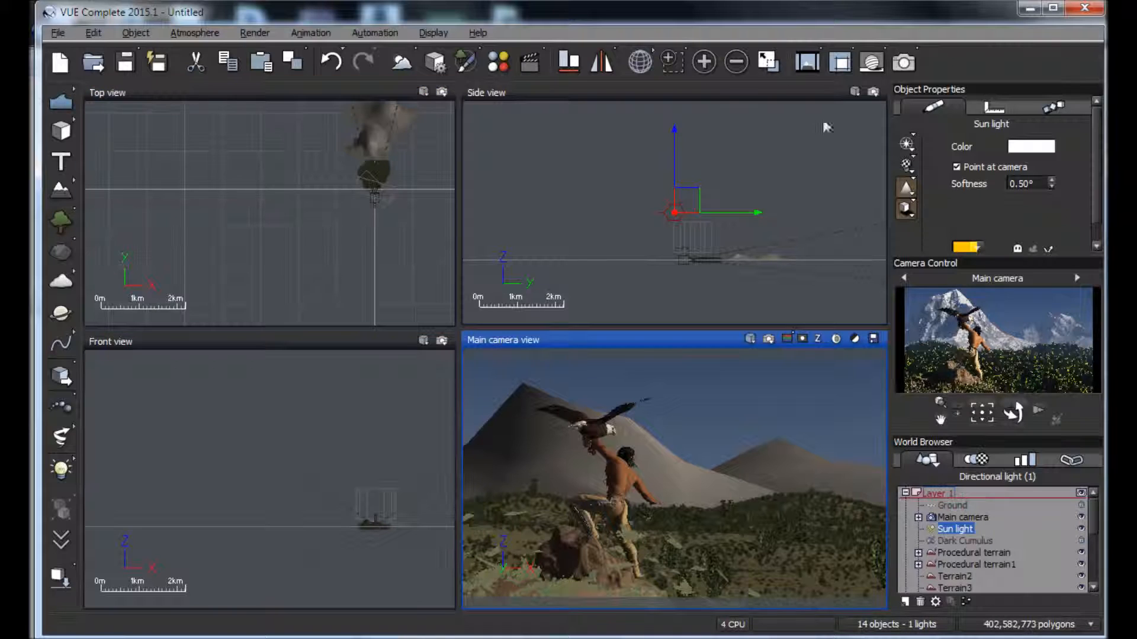
pyautogui.click(768, 61)
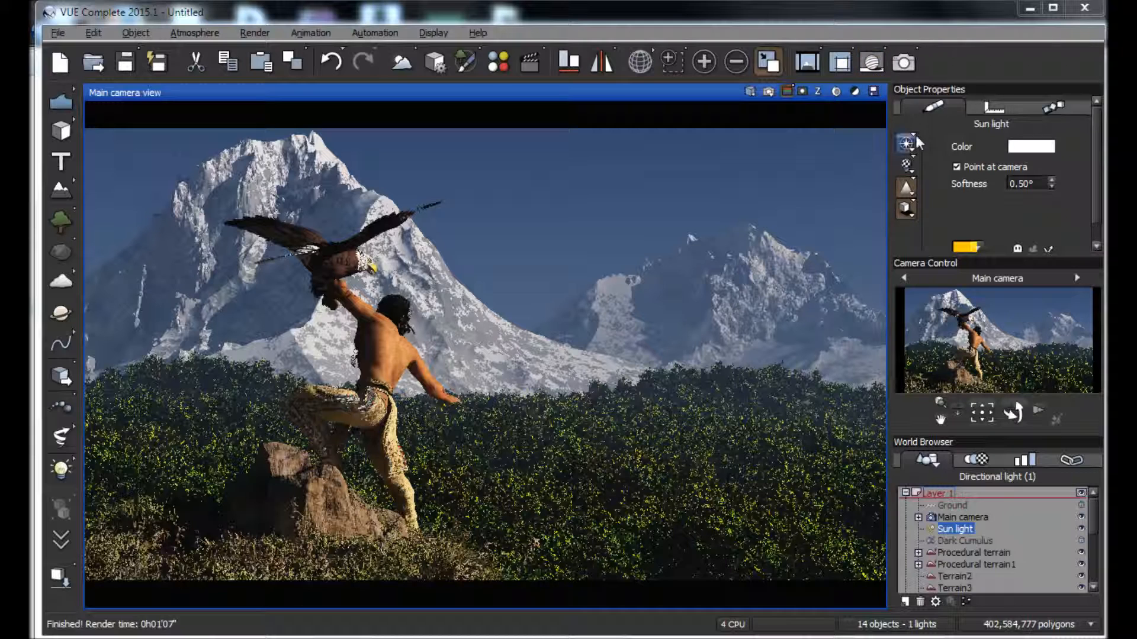
# Enable rendering of the Dark Cumulus cloud layer and raise the layer slightly higher above the landscape
pyautogui.click(930, 539)
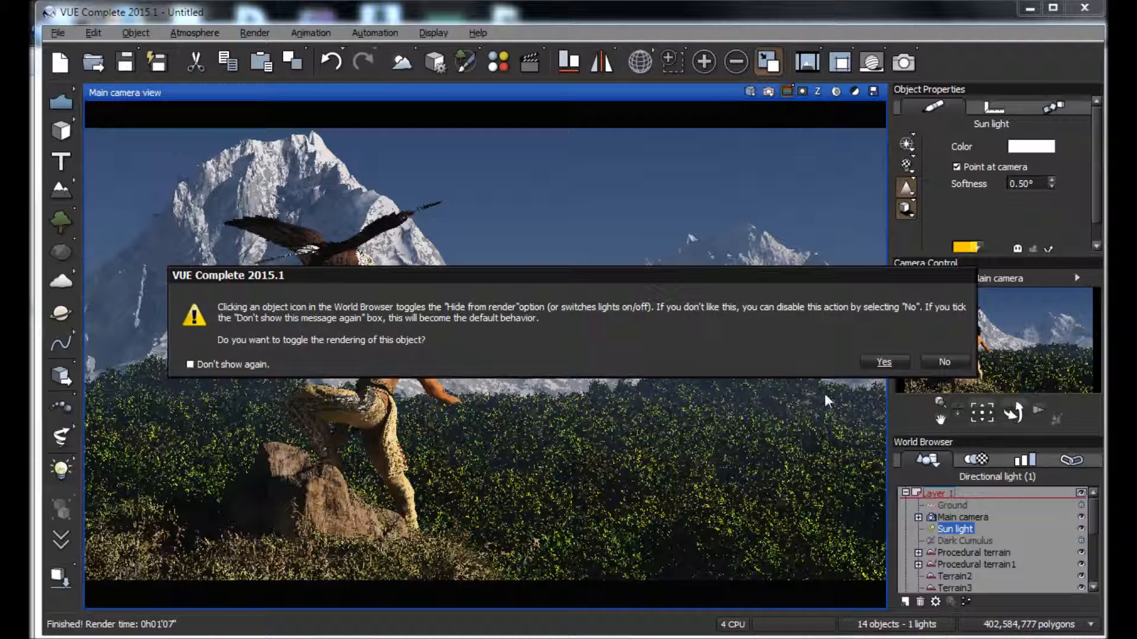
pyautogui.click(882, 363)
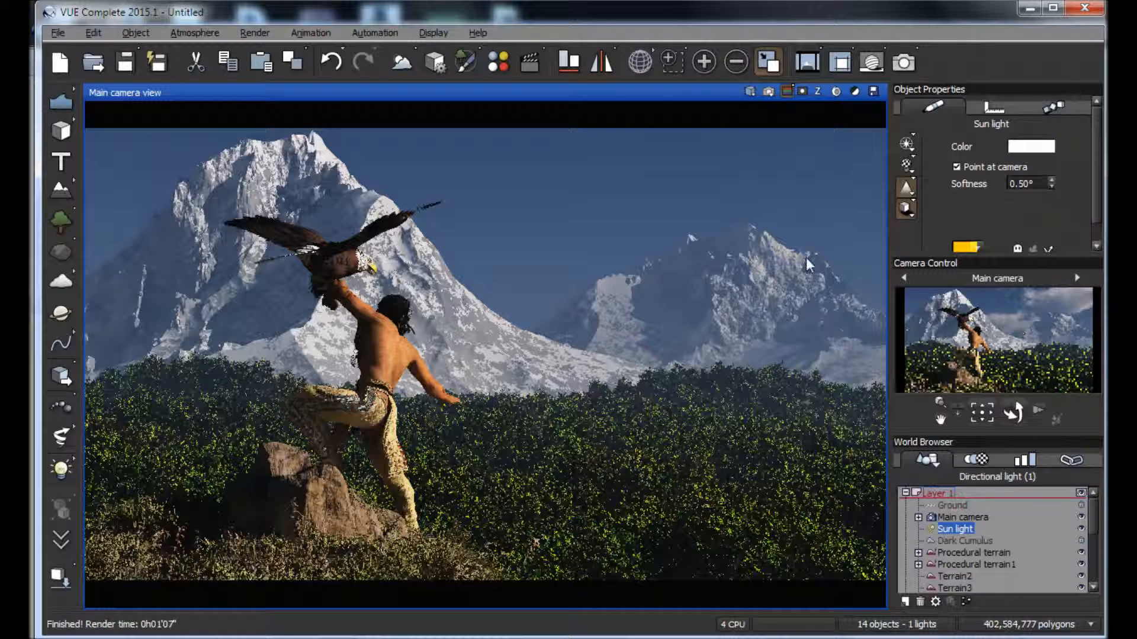
pyautogui.click(772, 69)
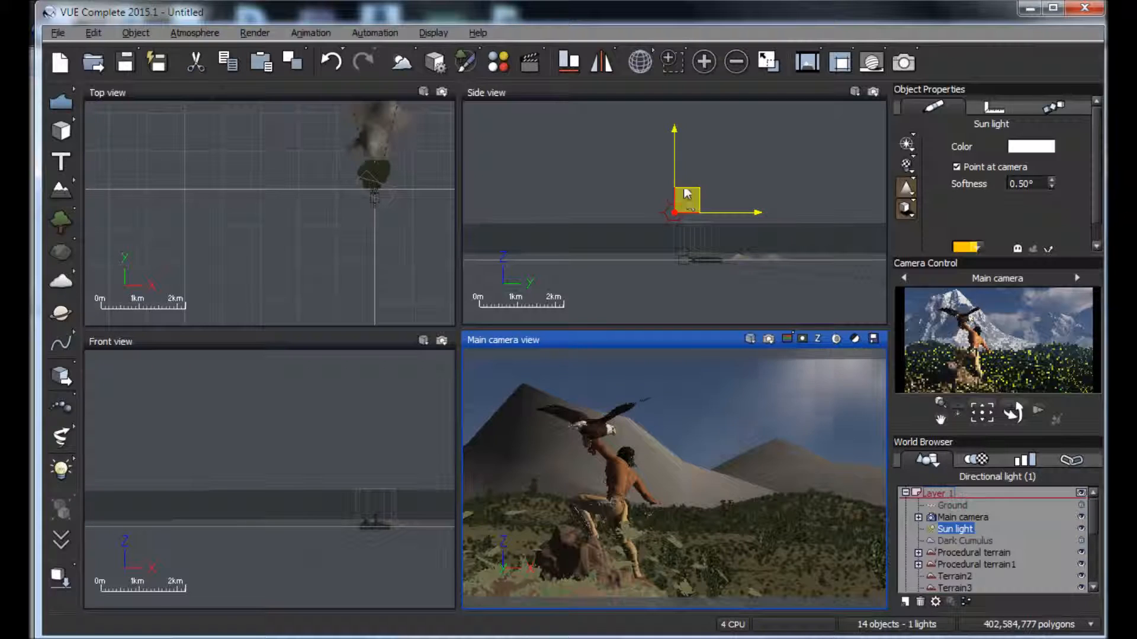
pyautogui.click(970, 542)
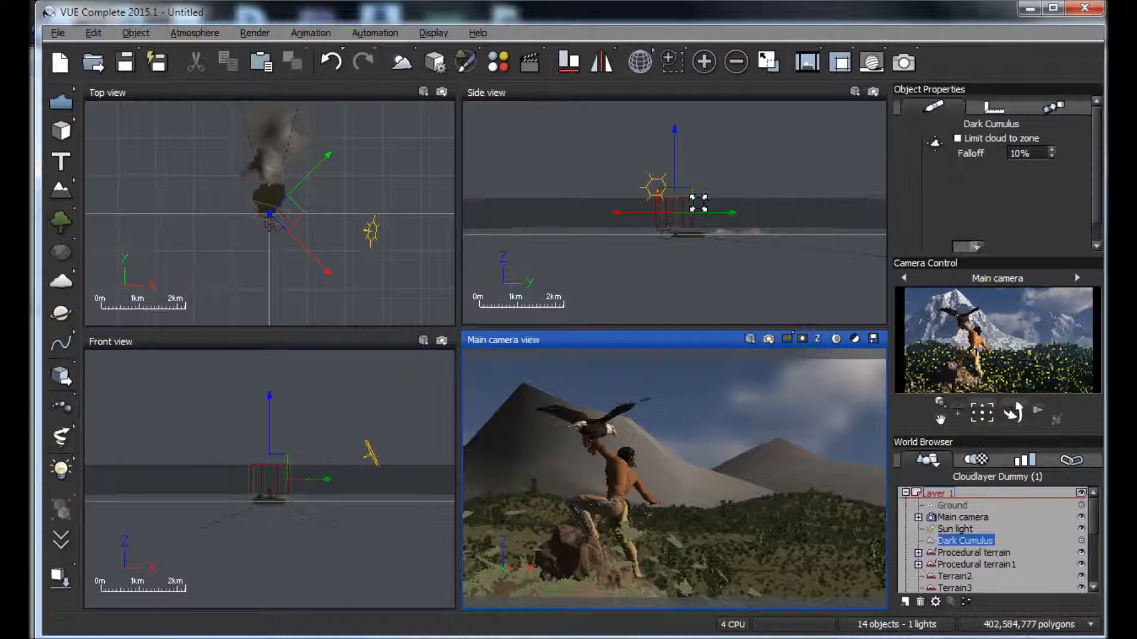
pyautogui.click(674, 151)
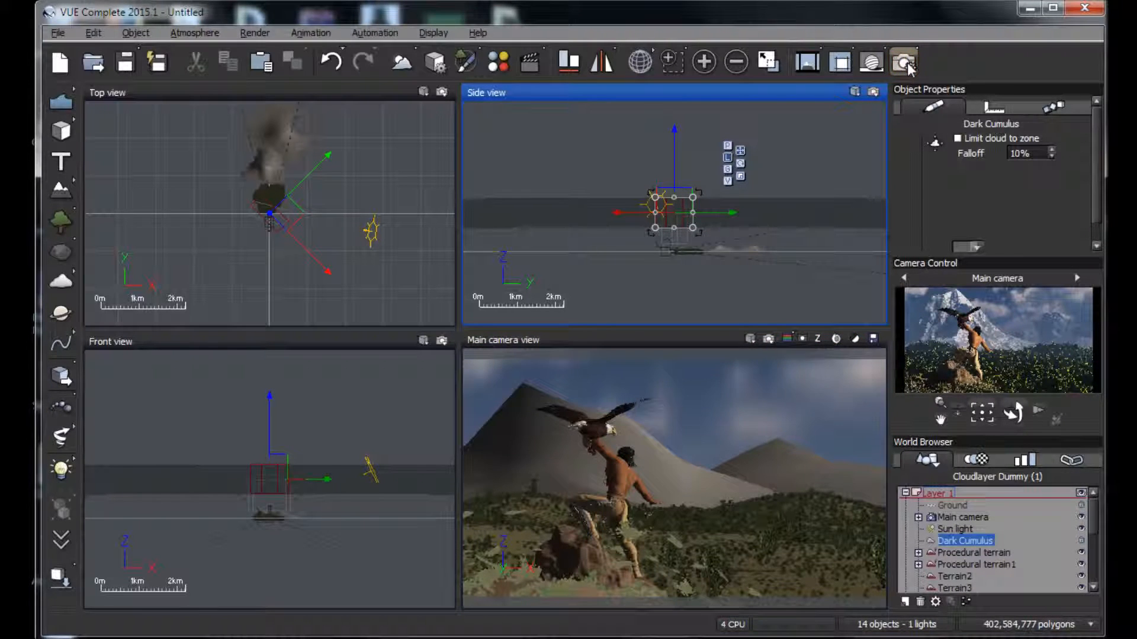
# Configure the render options to Final quality, rendering to screen, with a custom picture width of 5200 pixels
pyautogui.click(904, 62)
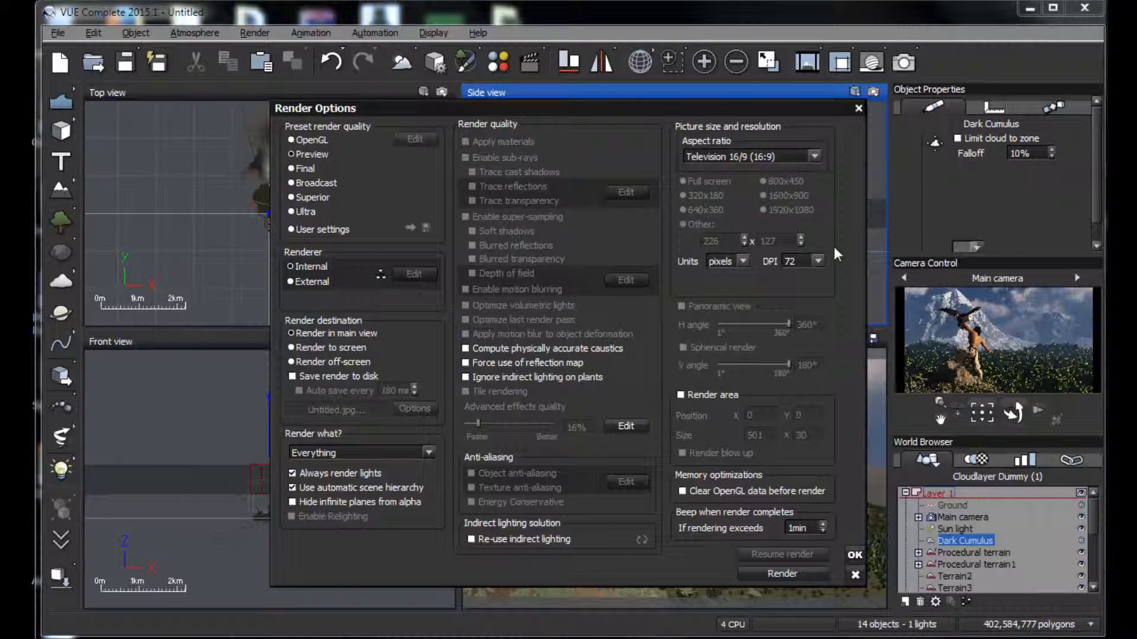
pyautogui.click(299, 169)
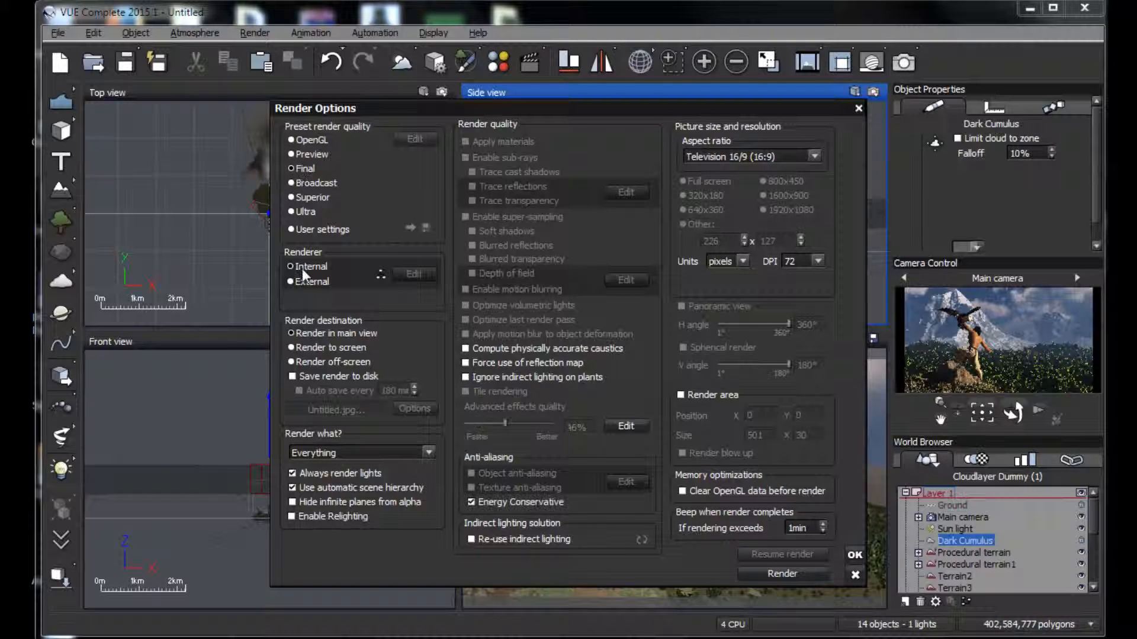
pyautogui.click(300, 352)
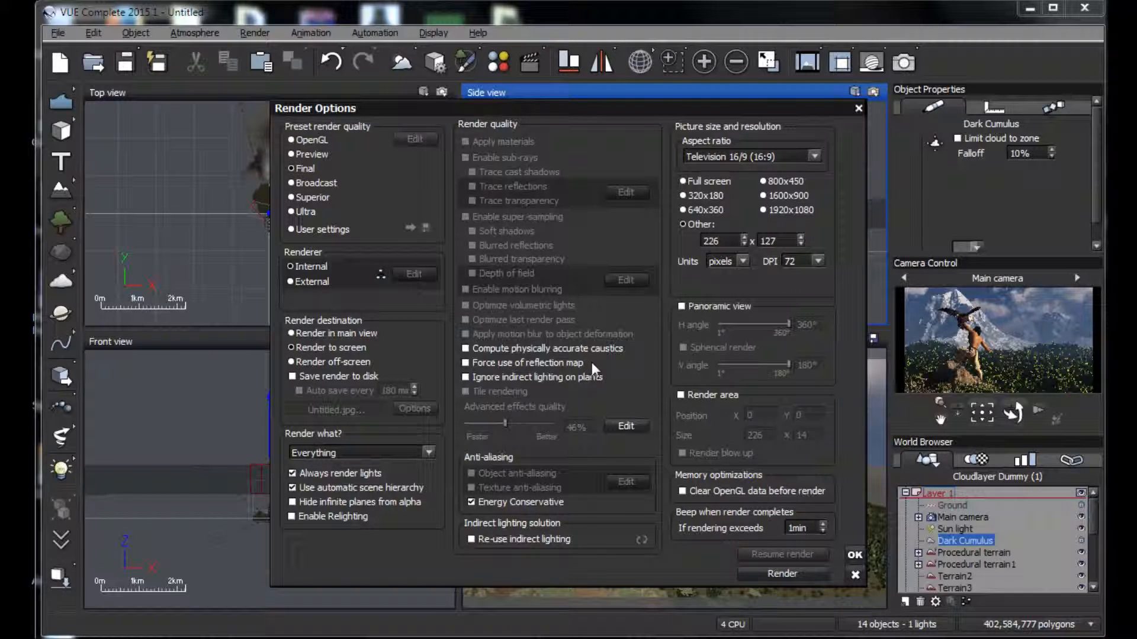
pyautogui.click(715, 240)
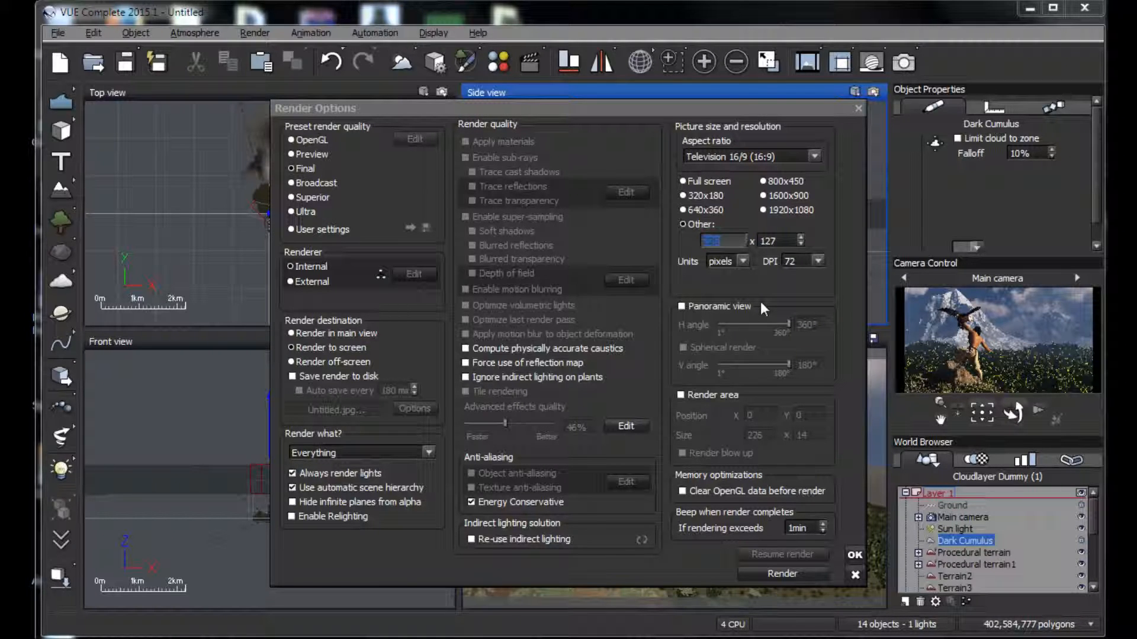
pyautogui.write('5200')
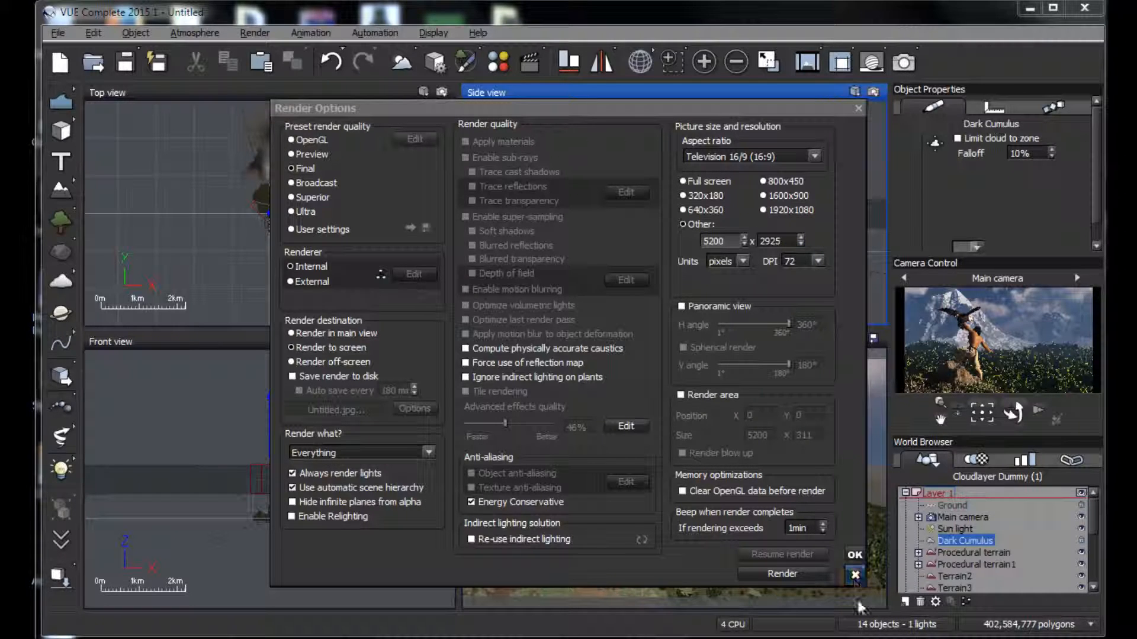
pyautogui.click(856, 558)
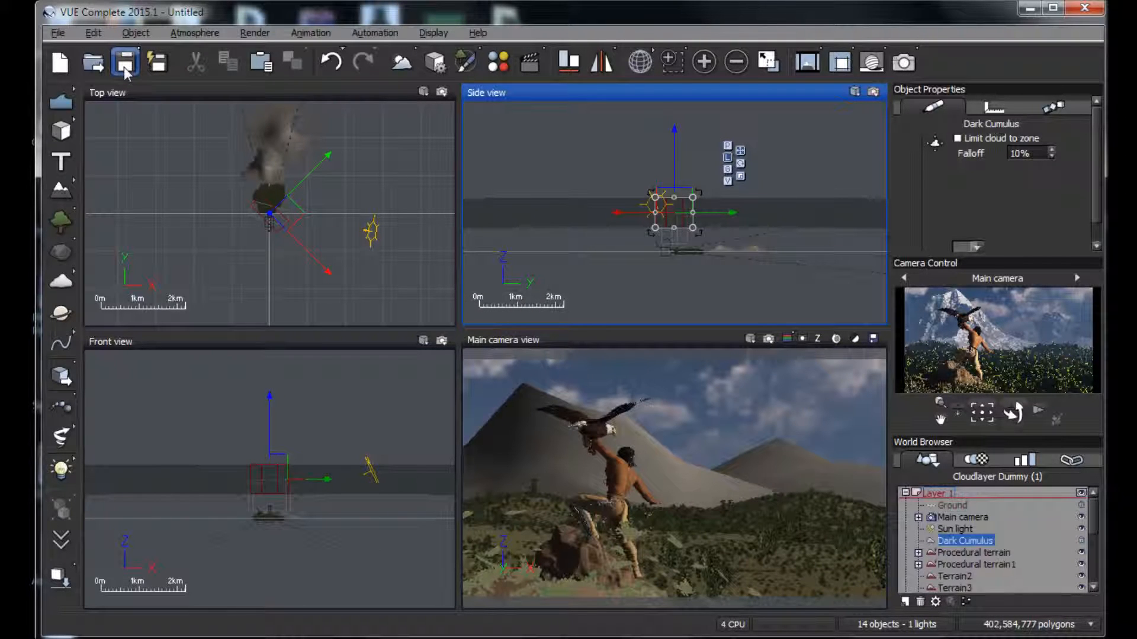
# Save the scene over eaglewarrior2.vue in the EagleWarrior folder
pyautogui.click(58, 33)
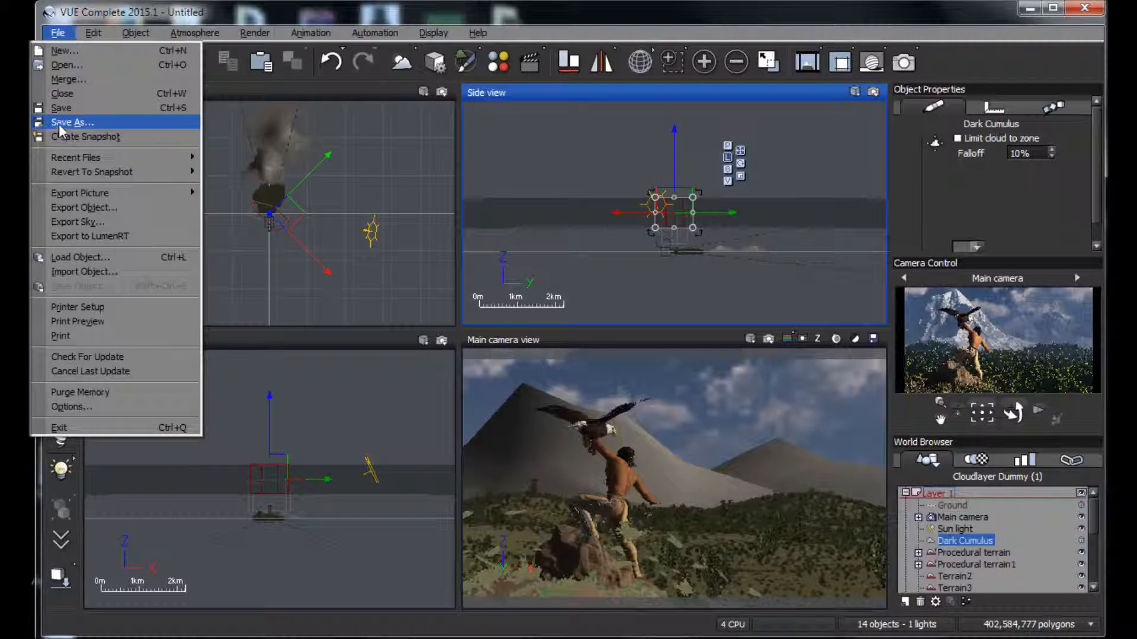
pyautogui.click(59, 124)
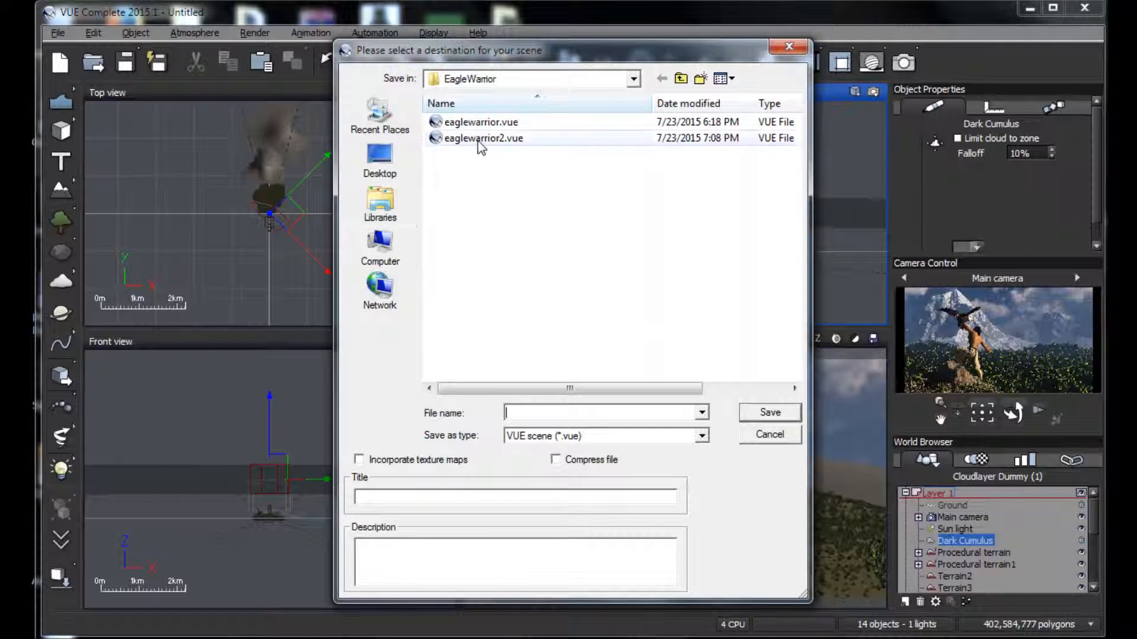
pyautogui.doubleClick(480, 139)
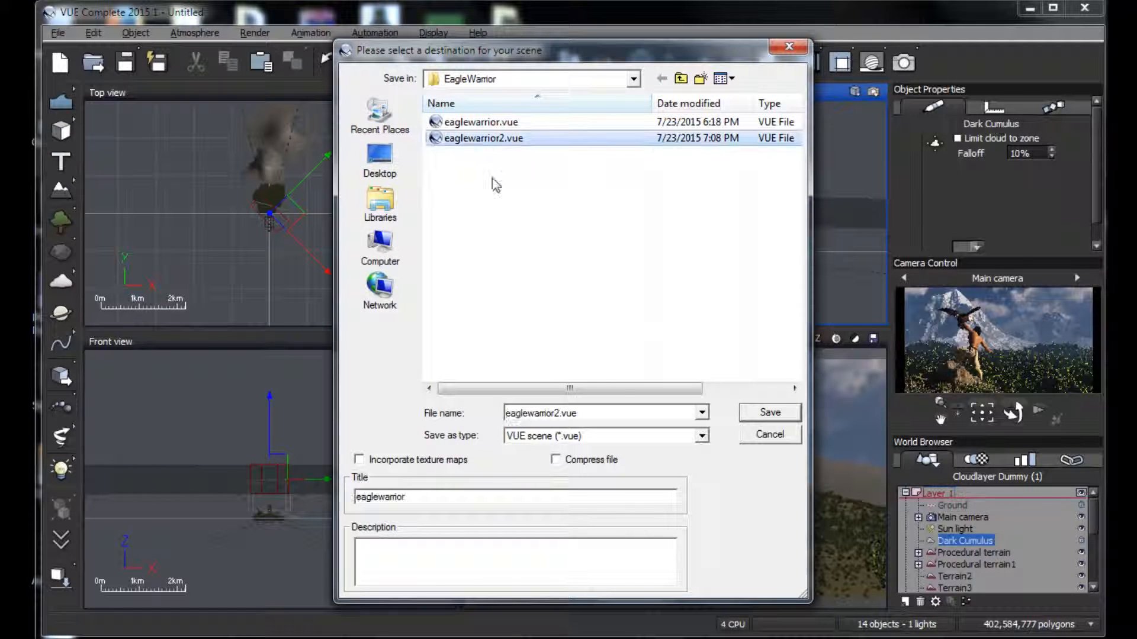
pyautogui.click(747, 416)
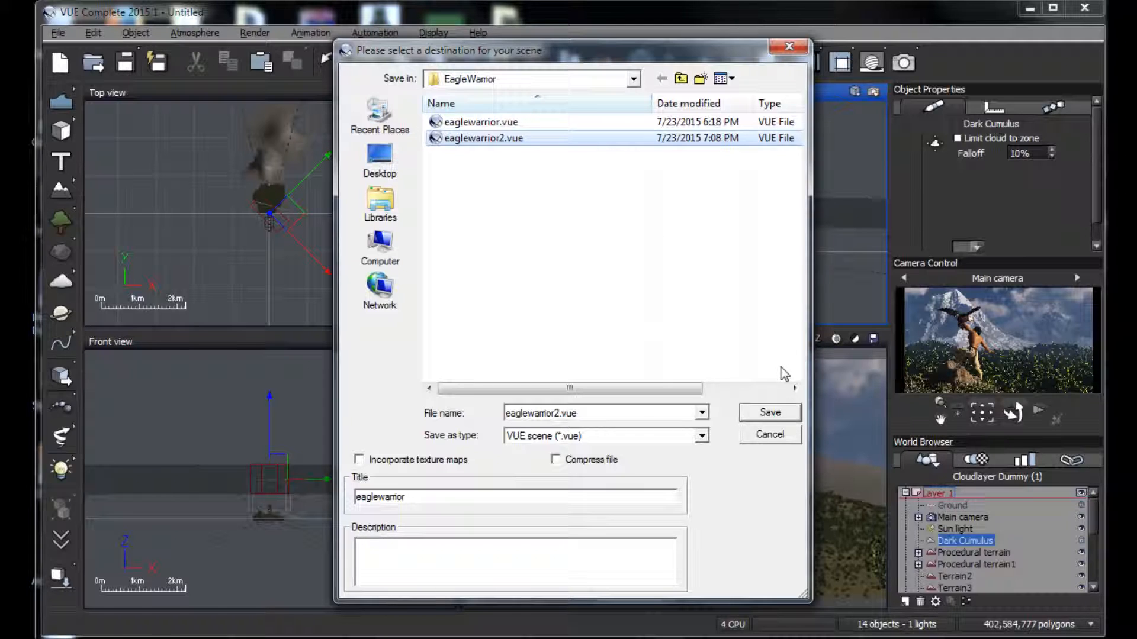
pyautogui.click(770, 414)
pyautogui.click(657, 355)
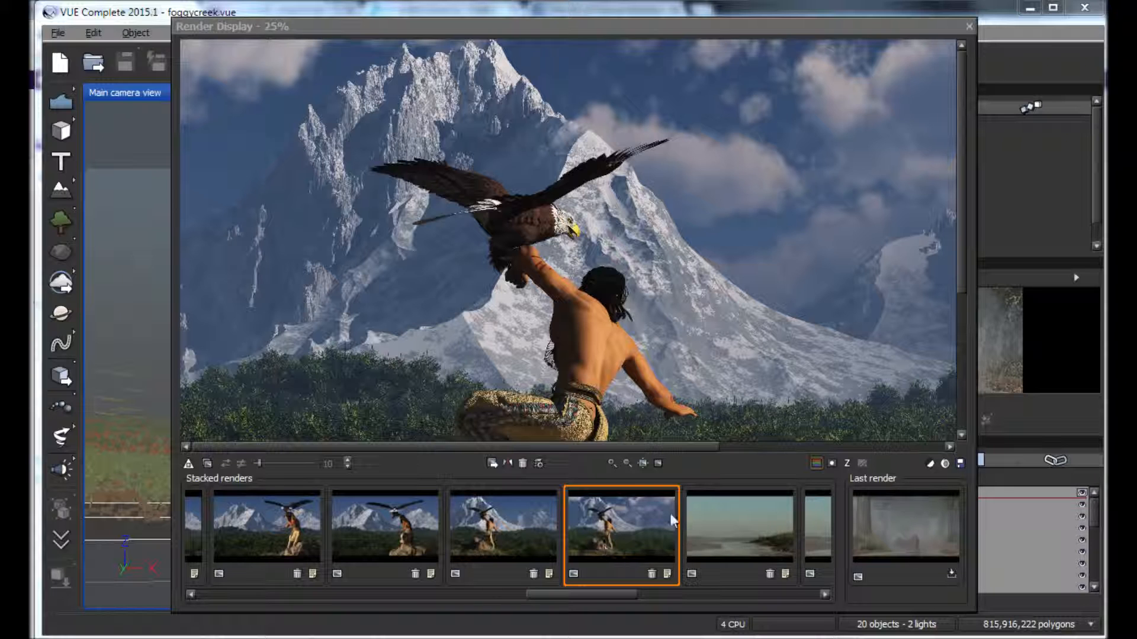
# Save the finished eagle warrior color render to the Desktop as eaglewarrior2
pyautogui.click(958, 468)
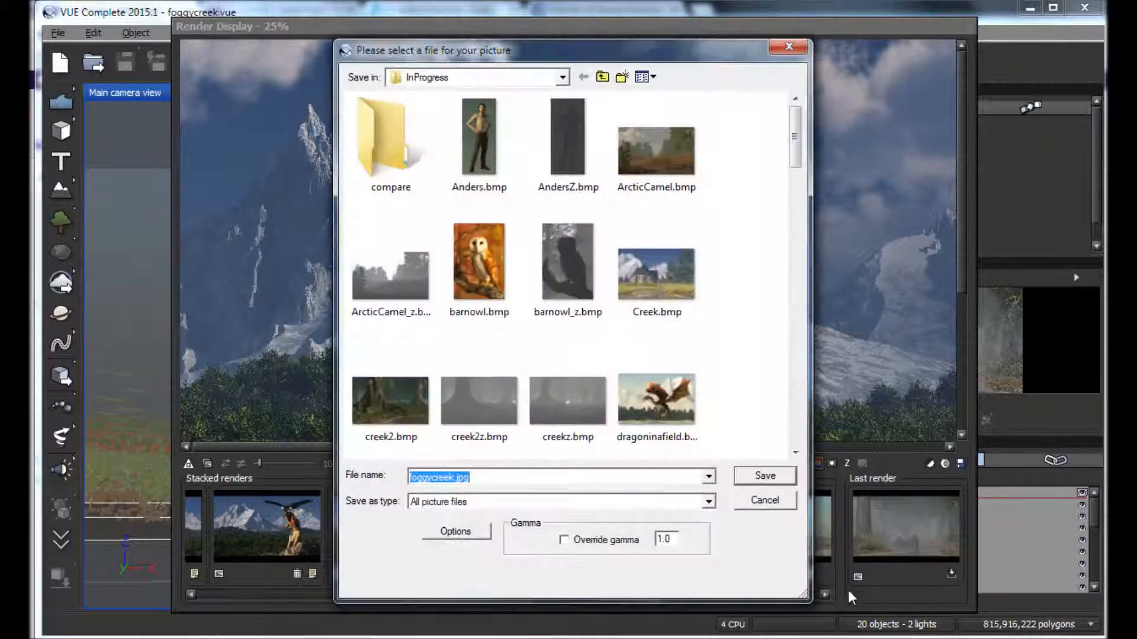
pyautogui.click(602, 76)
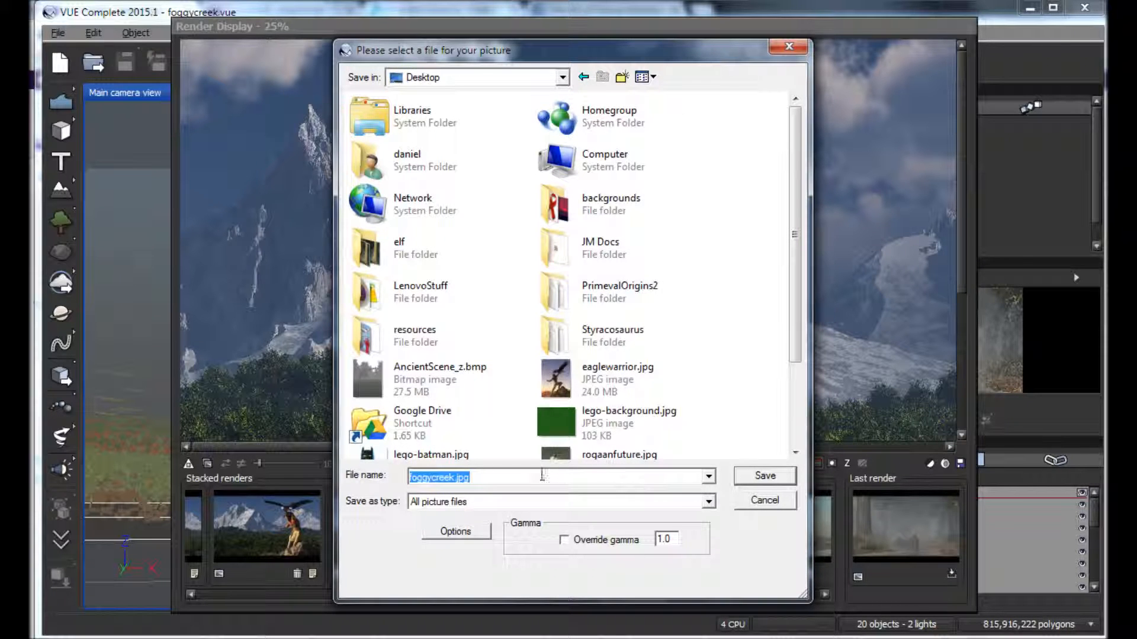
pyautogui.click(476, 476)
pyautogui.moveTo(475, 479); pyautogui.dragTo(396, 480)
pyautogui.write('eagle')
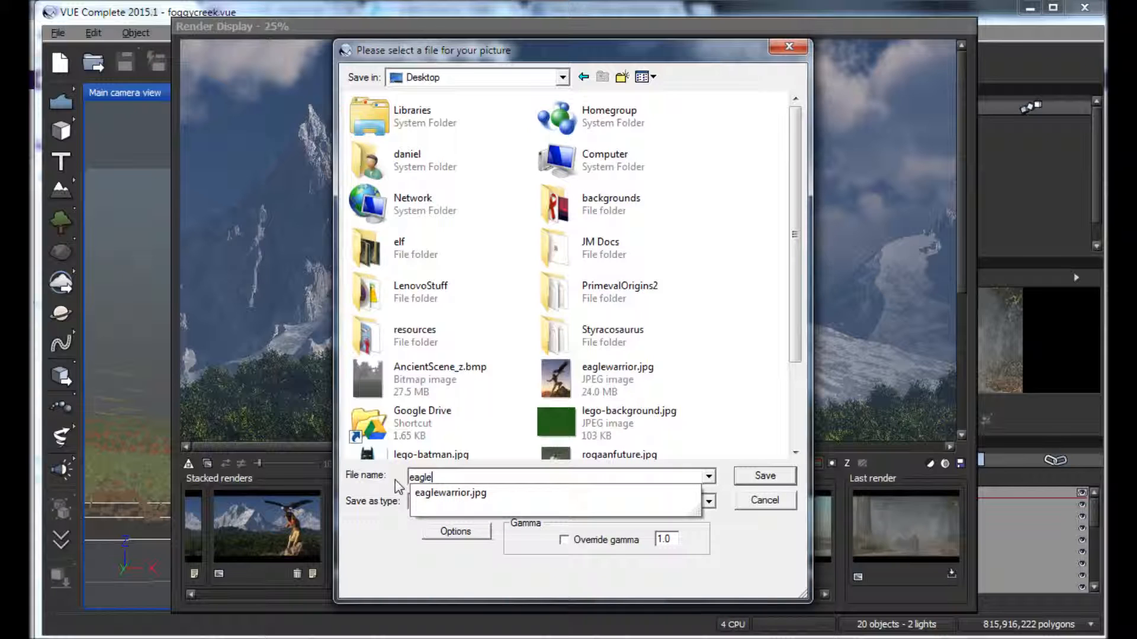
pyautogui.write('warrior2')
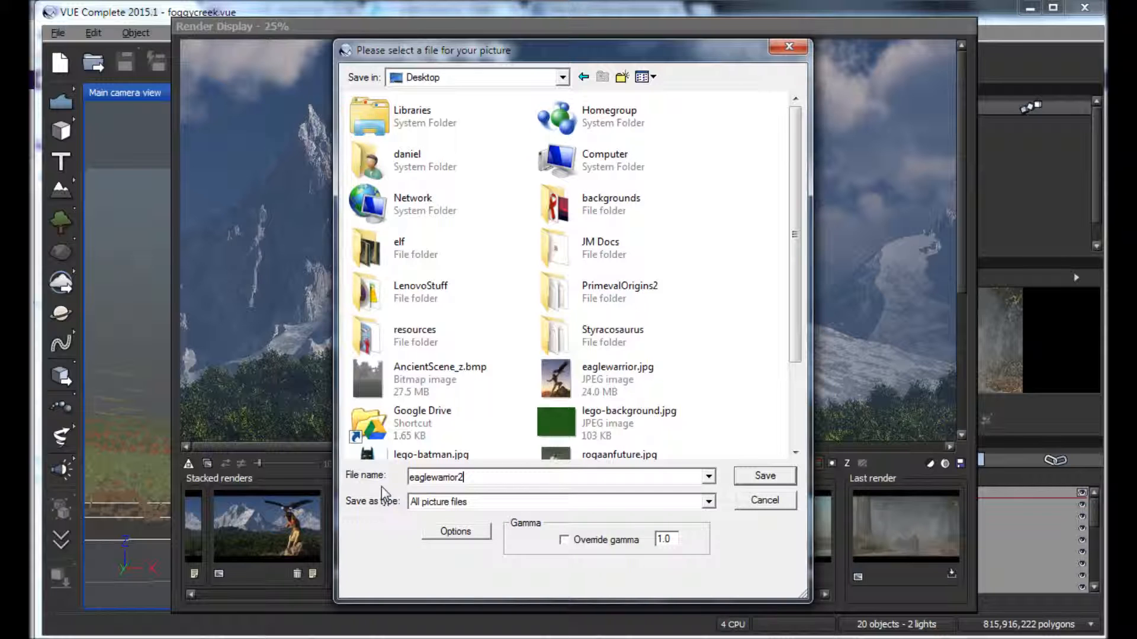
pyautogui.click(763, 477)
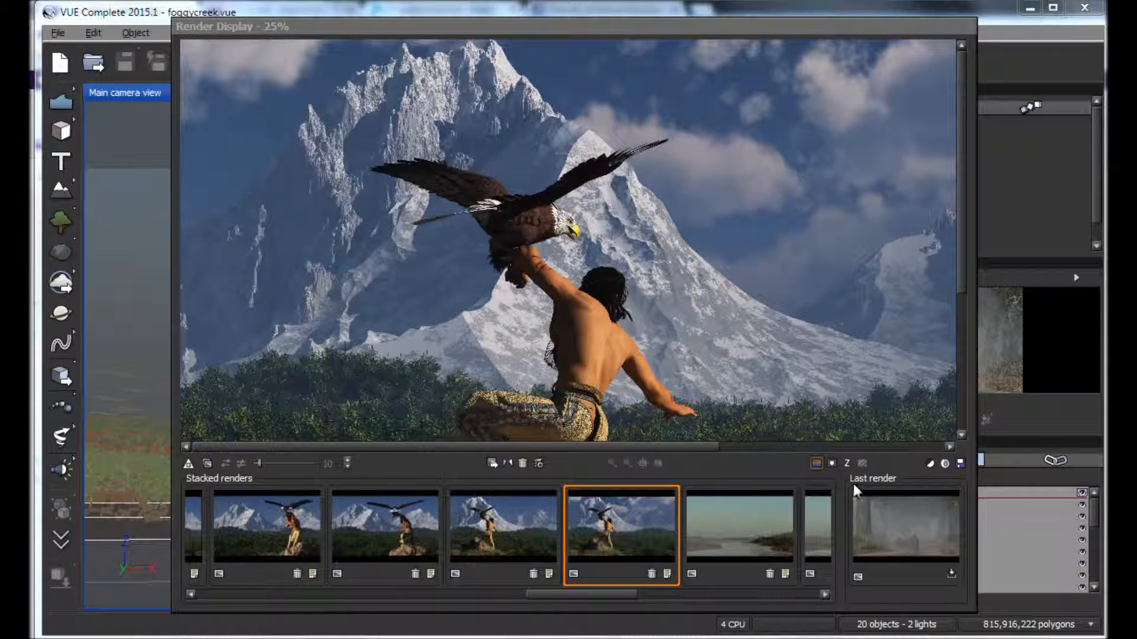
# Display the render's Z-depth channel and save it to the Desktop as eaglewarrior2z.jpg
pyautogui.click(847, 463)
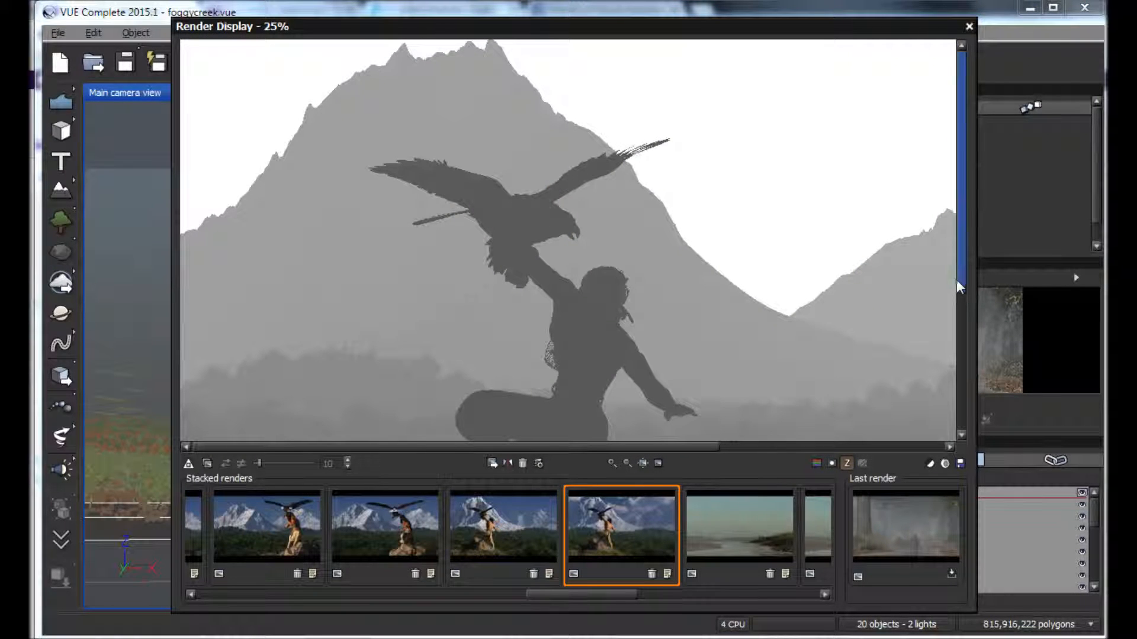
pyautogui.moveTo(960, 287); pyautogui.dragTo(571, 318)
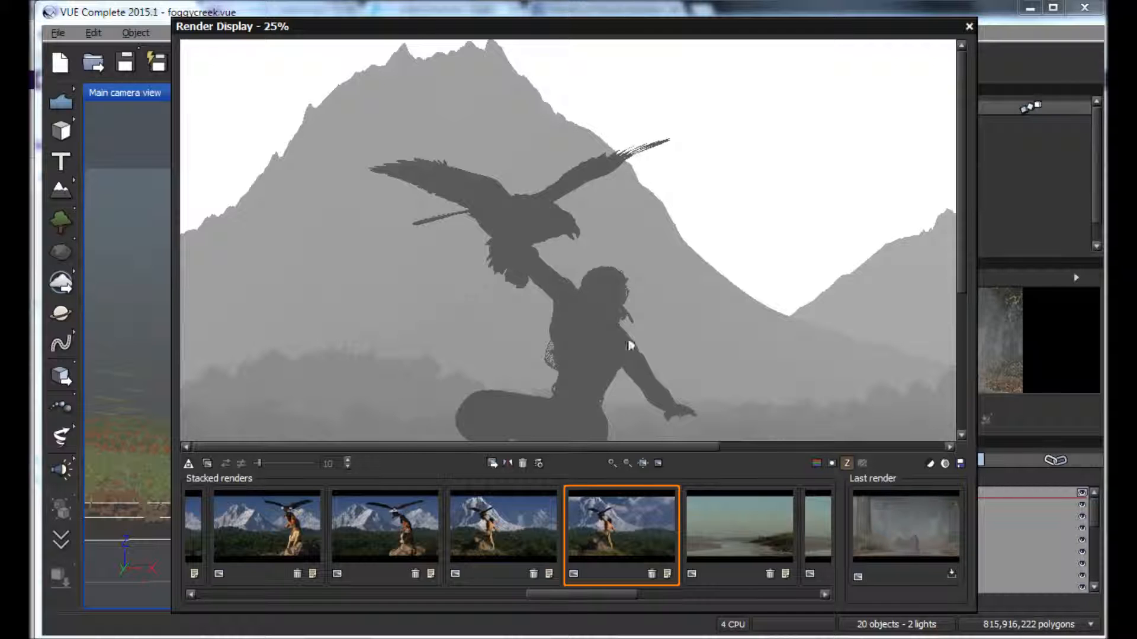
pyautogui.moveTo(961, 275); pyautogui.dragTo(961, 350)
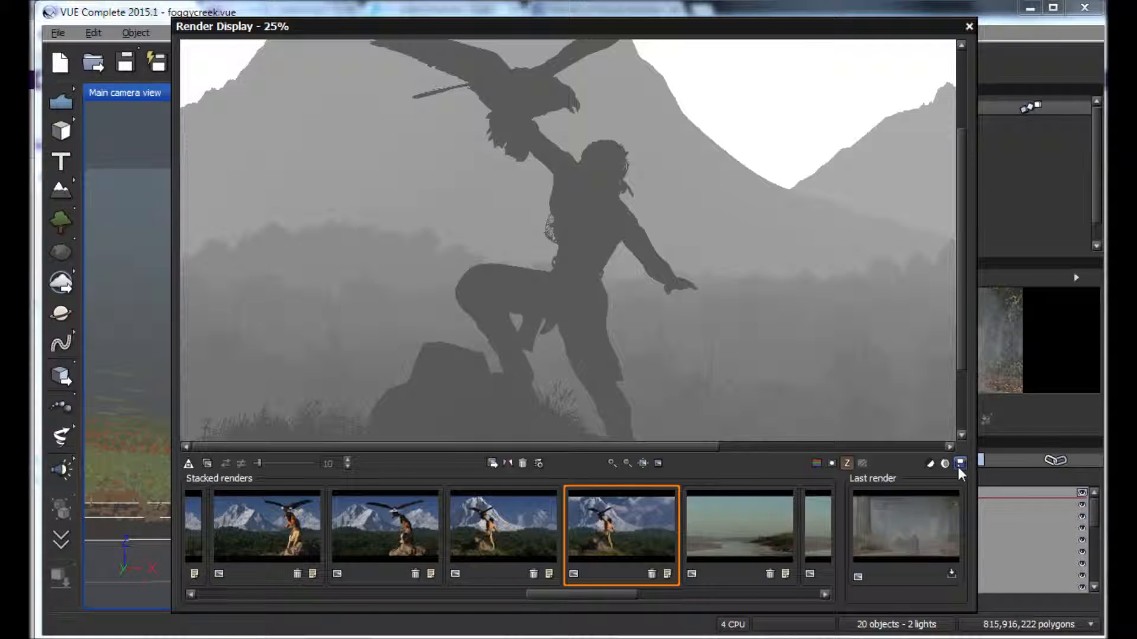
pyautogui.click(959, 463)
pyautogui.click(451, 529)
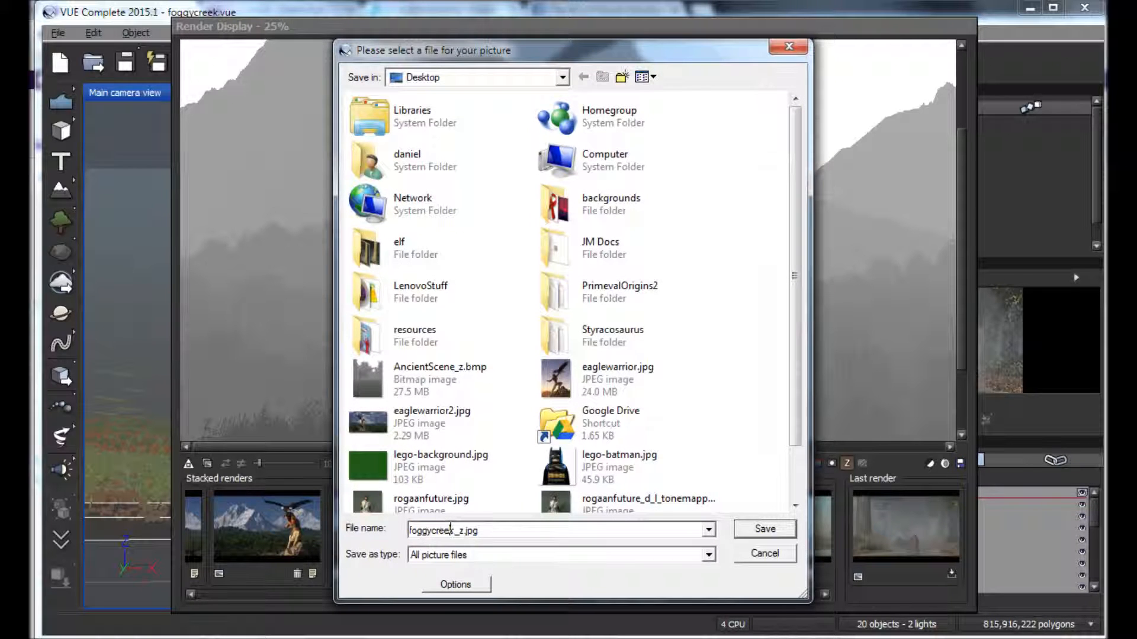
pyautogui.click(453, 423)
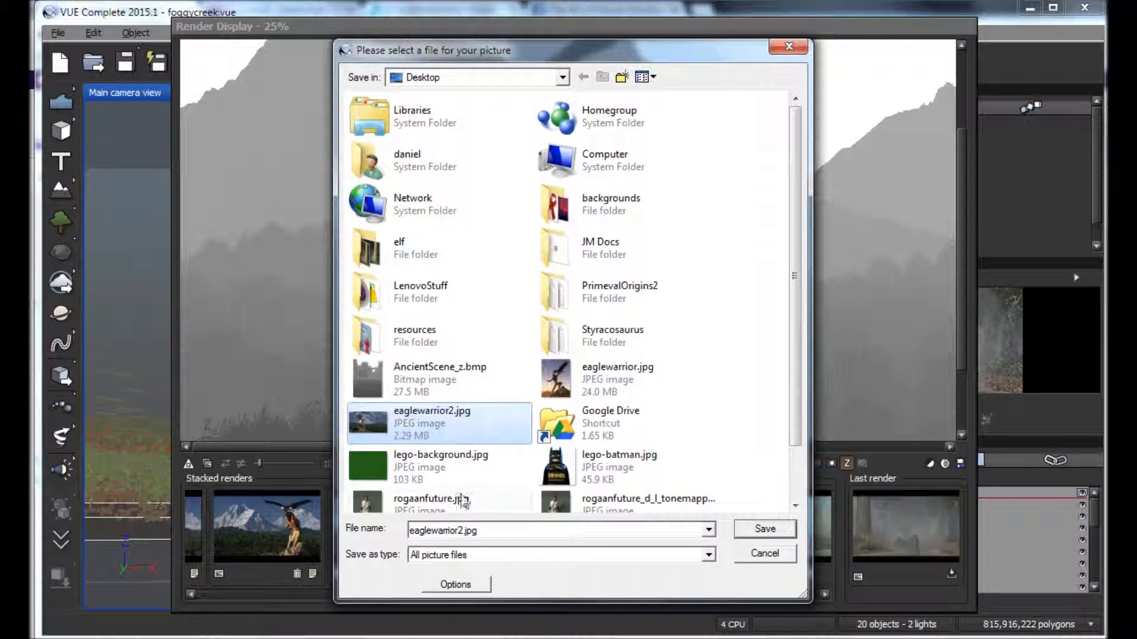
pyautogui.doubleClick(459, 531)
pyautogui.press('End')
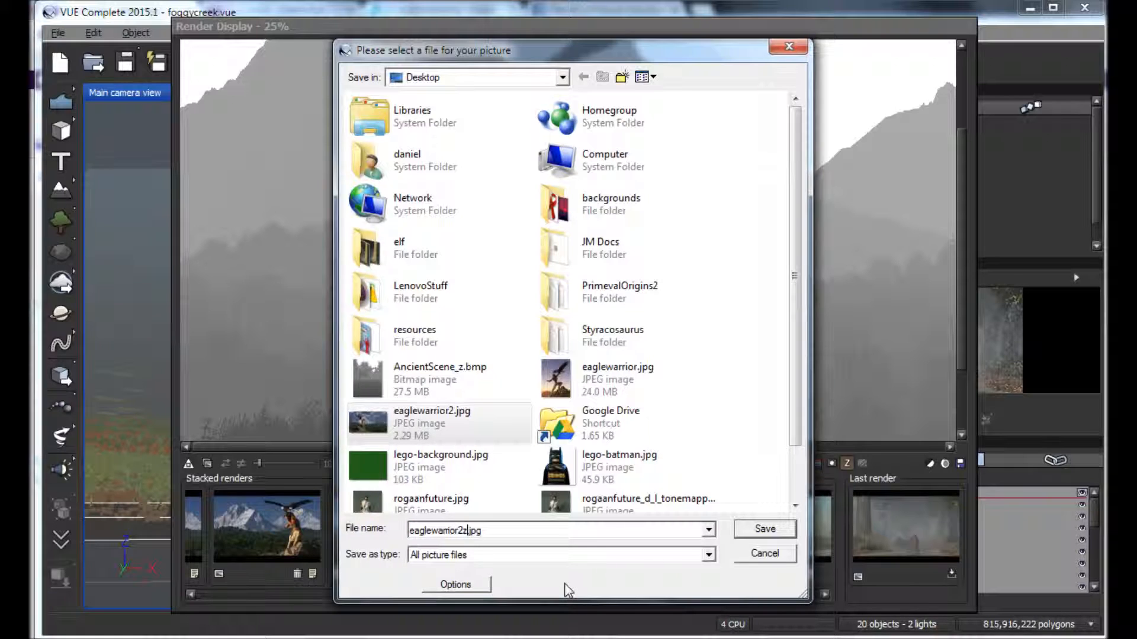
pyautogui.press('Return')
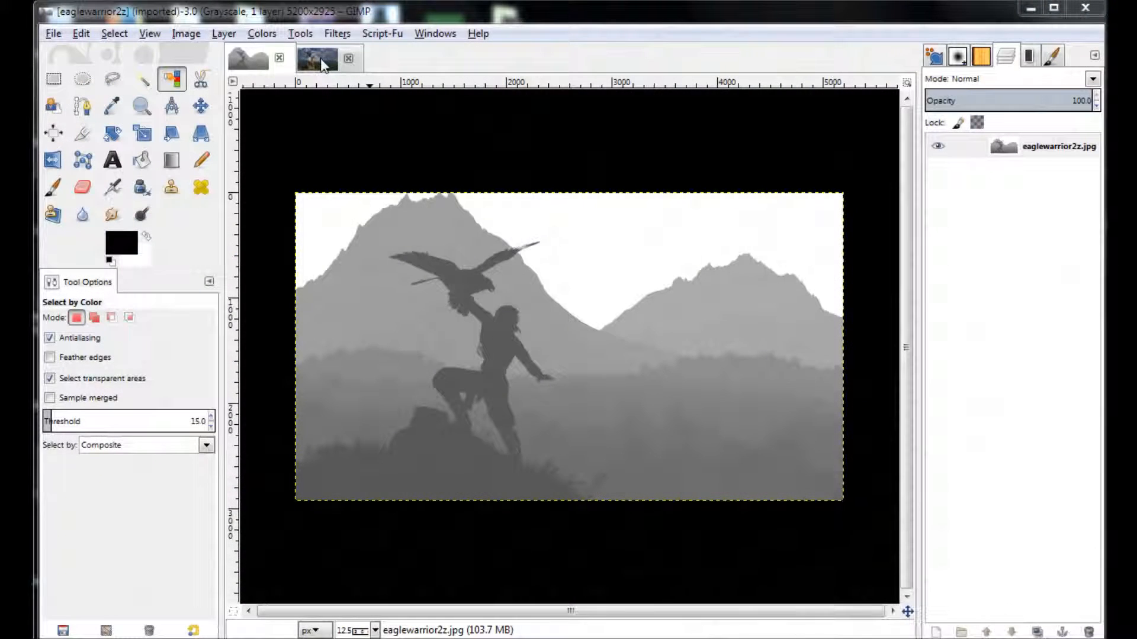
# Apply a threshold of 164 to the eaglewarrior2z depth map to separate the sky and distant mountain from the rest
pyautogui.click(321, 59)
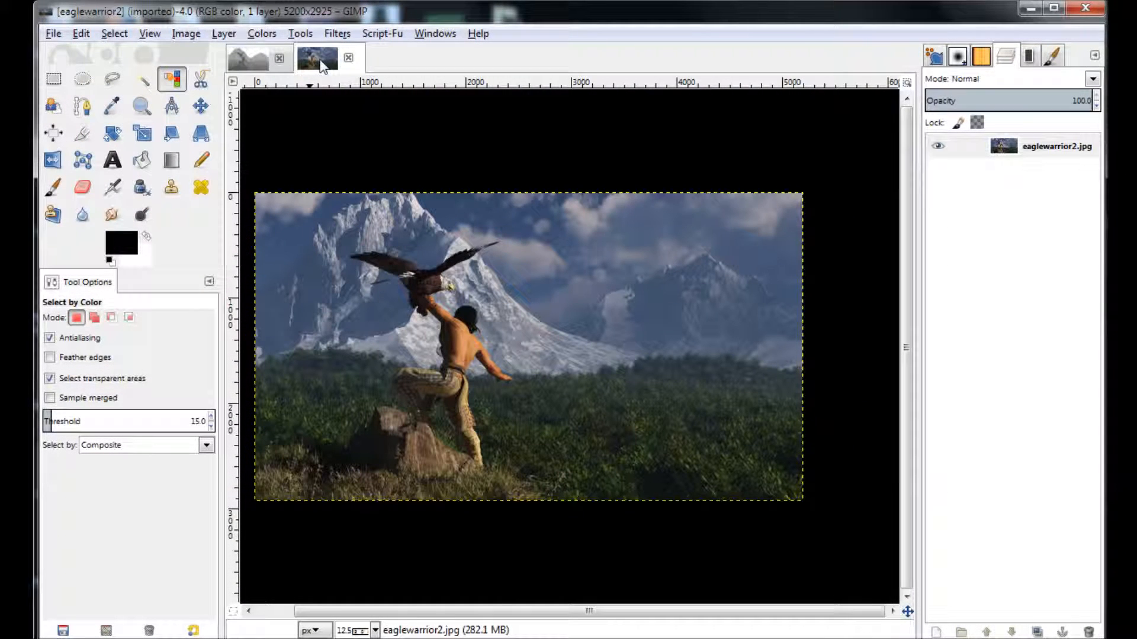
pyautogui.click(243, 59)
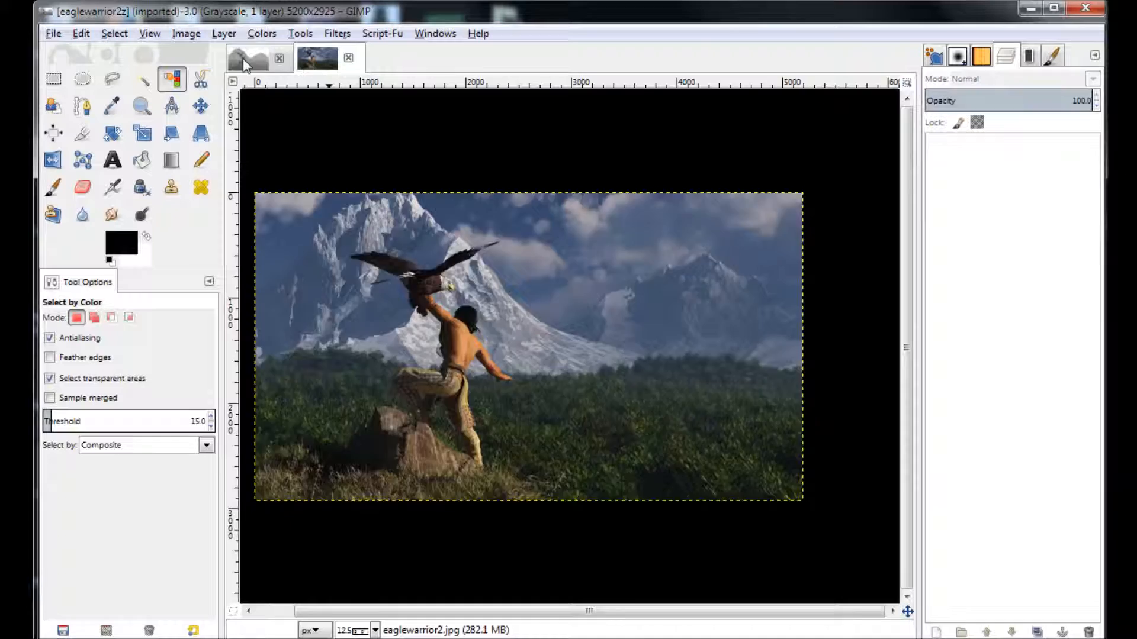
pyautogui.click(264, 38)
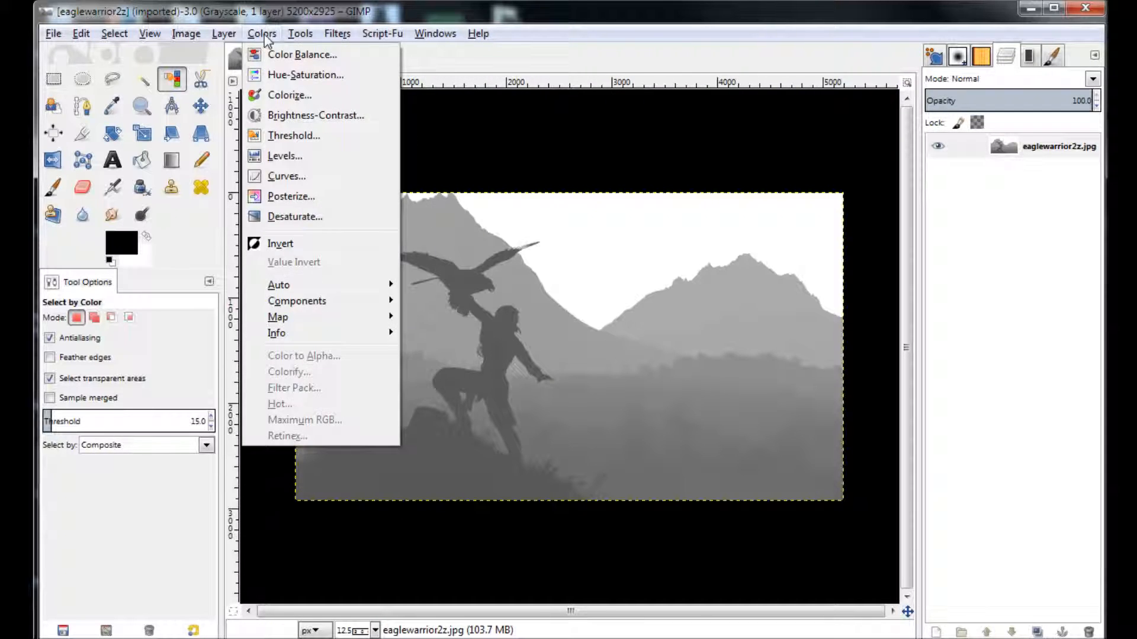
pyautogui.click(291, 135)
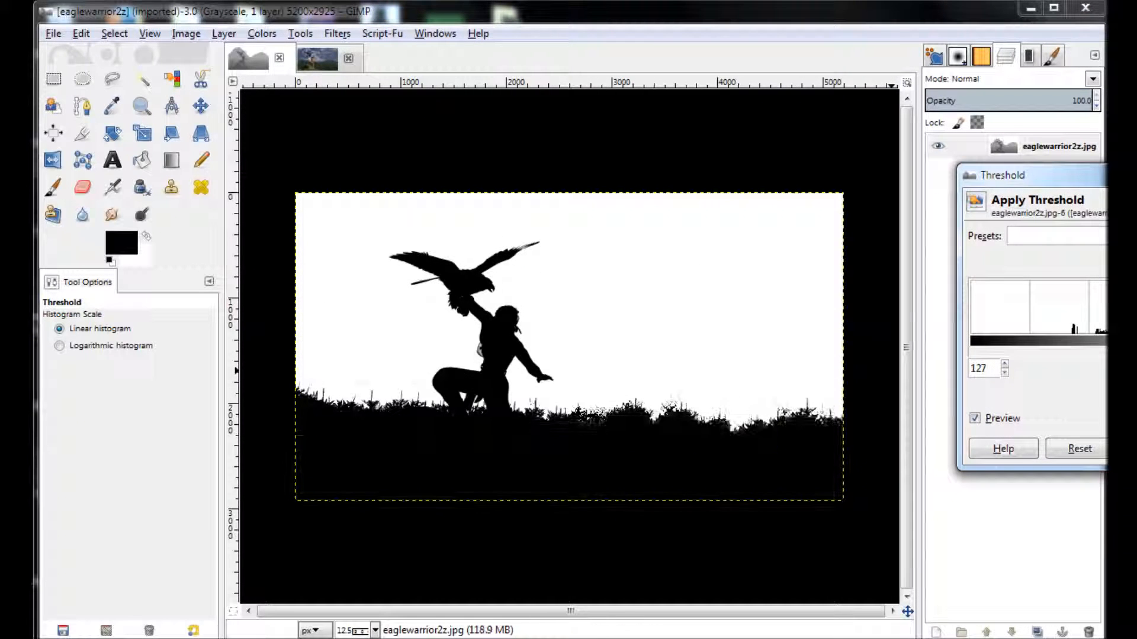
pyautogui.moveTo(1117, 354)
pyautogui.mouseDown()
pyautogui.moveTo(1071, 360)
pyautogui.moveTo(1136, 354)
pyautogui.mouseUp()
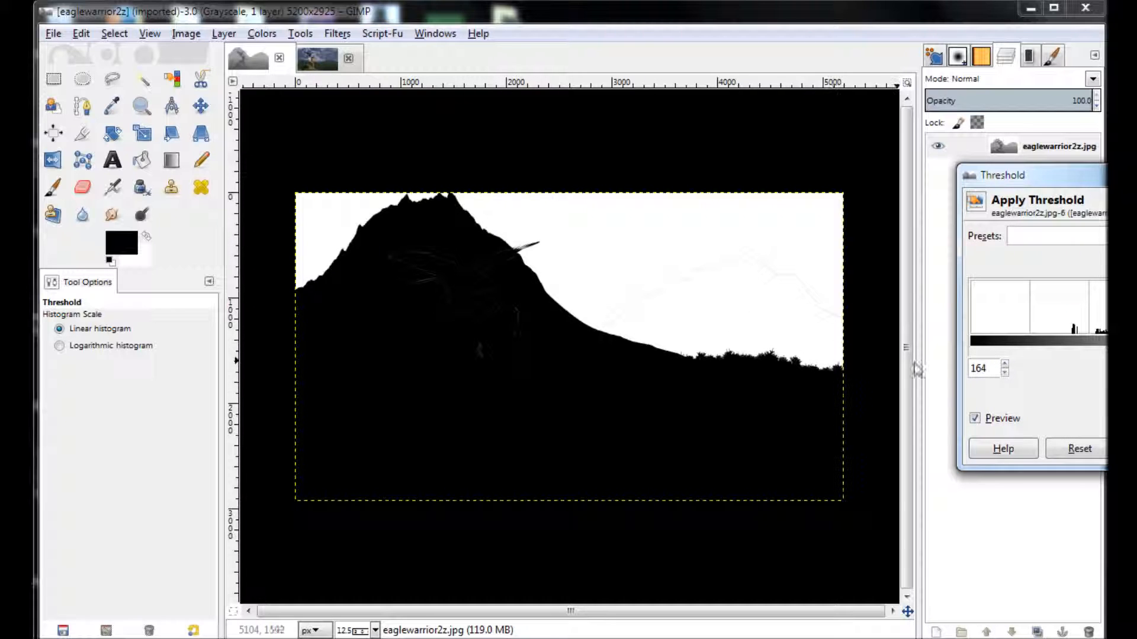
pyautogui.click(1136, 449)
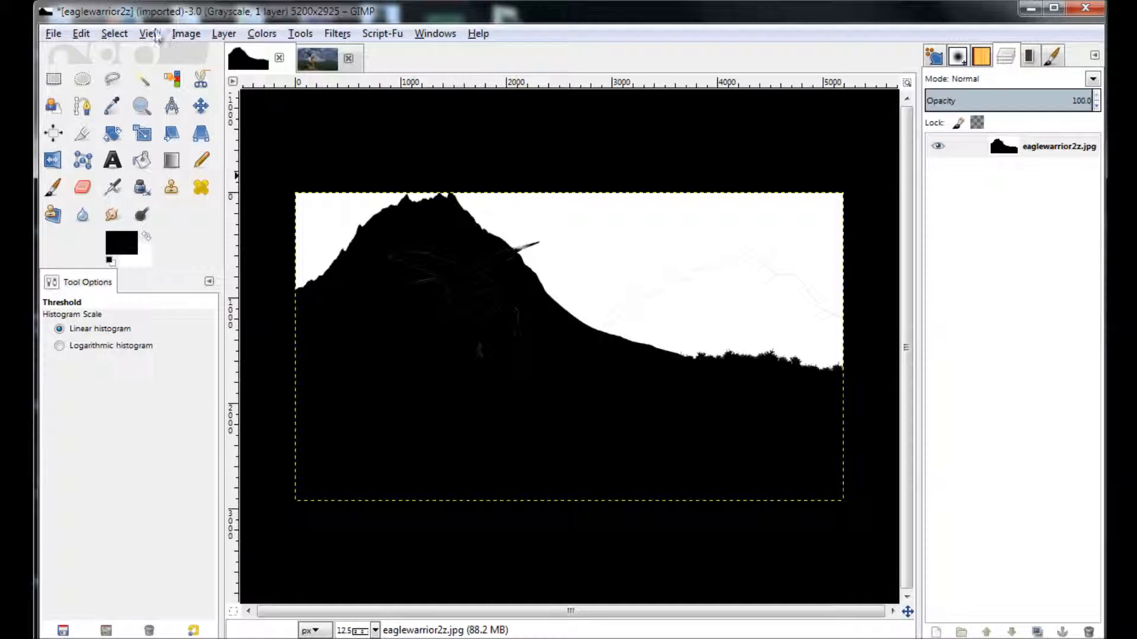
# Copy the thresholded depth map and paste it into the eaglewarrior2 color image as a new layer
pyautogui.click(83, 34)
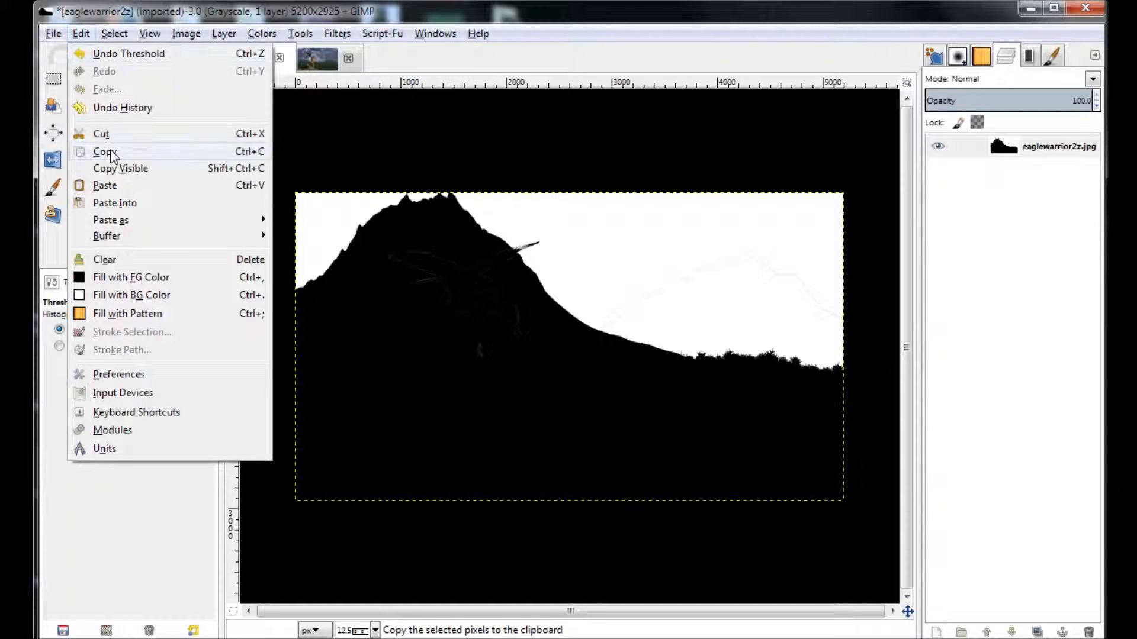
pyautogui.click(110, 151)
pyautogui.click(323, 62)
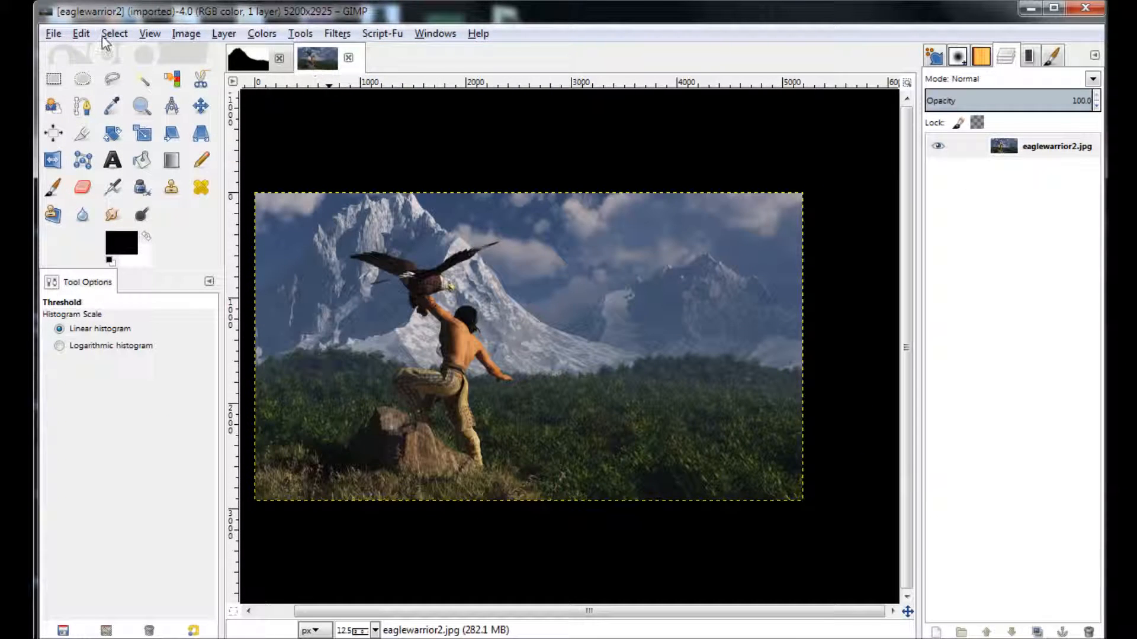
pyautogui.click(89, 36)
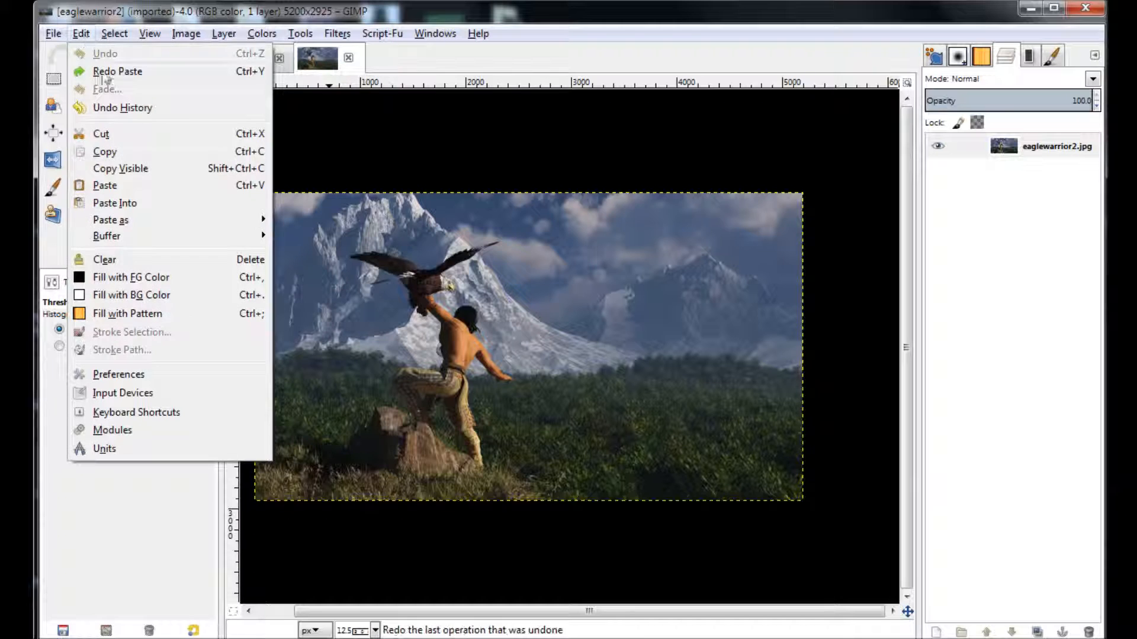
pyautogui.click(108, 190)
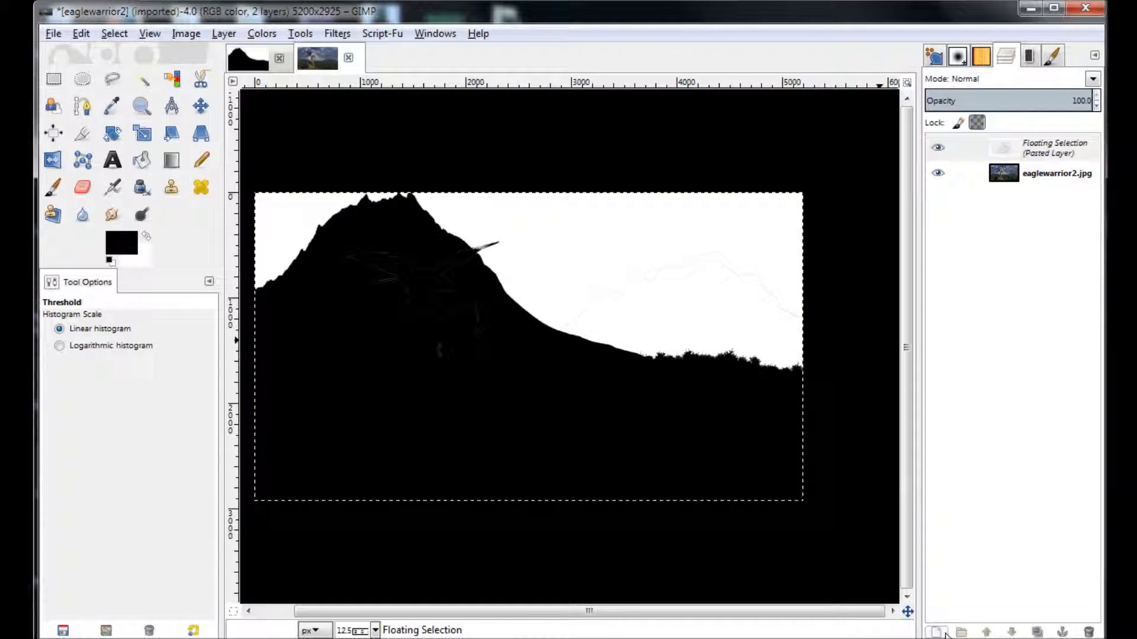
pyautogui.click(937, 633)
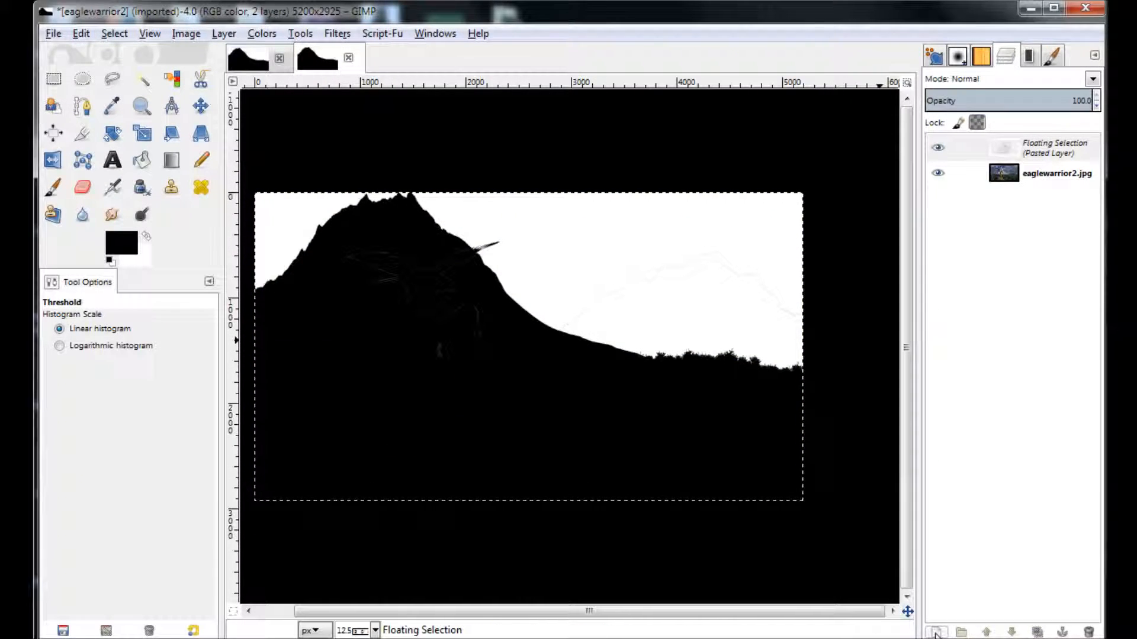
# Select the black area of the pasted mask by color and delete the mask layer, keeping the selection
pyautogui.click(171, 79)
pyautogui.click(550, 413)
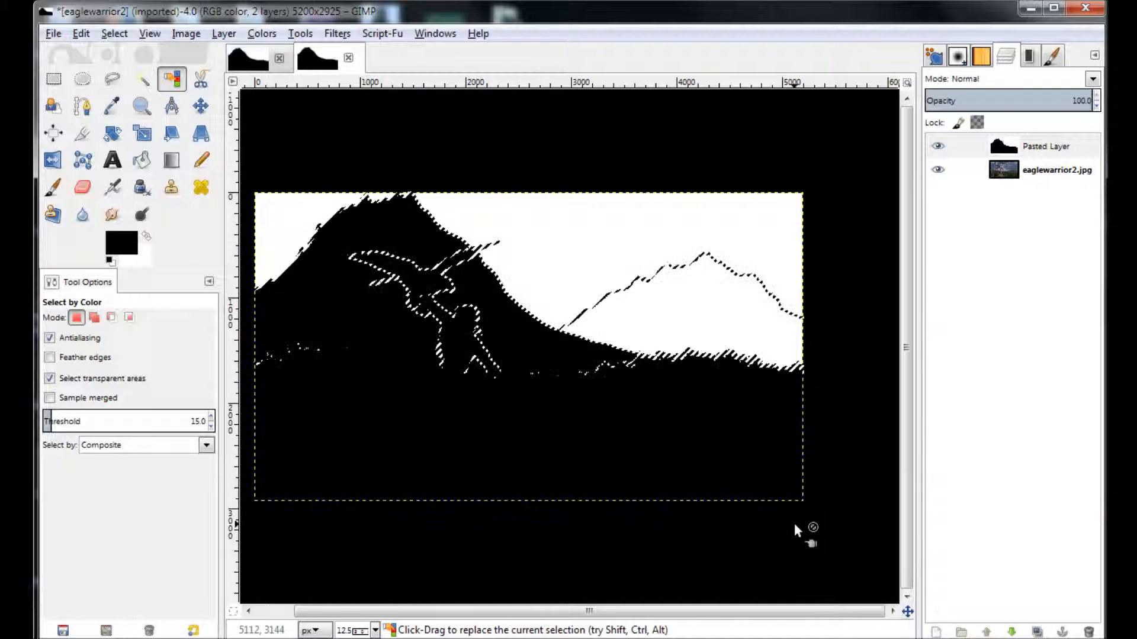
pyautogui.click(1088, 632)
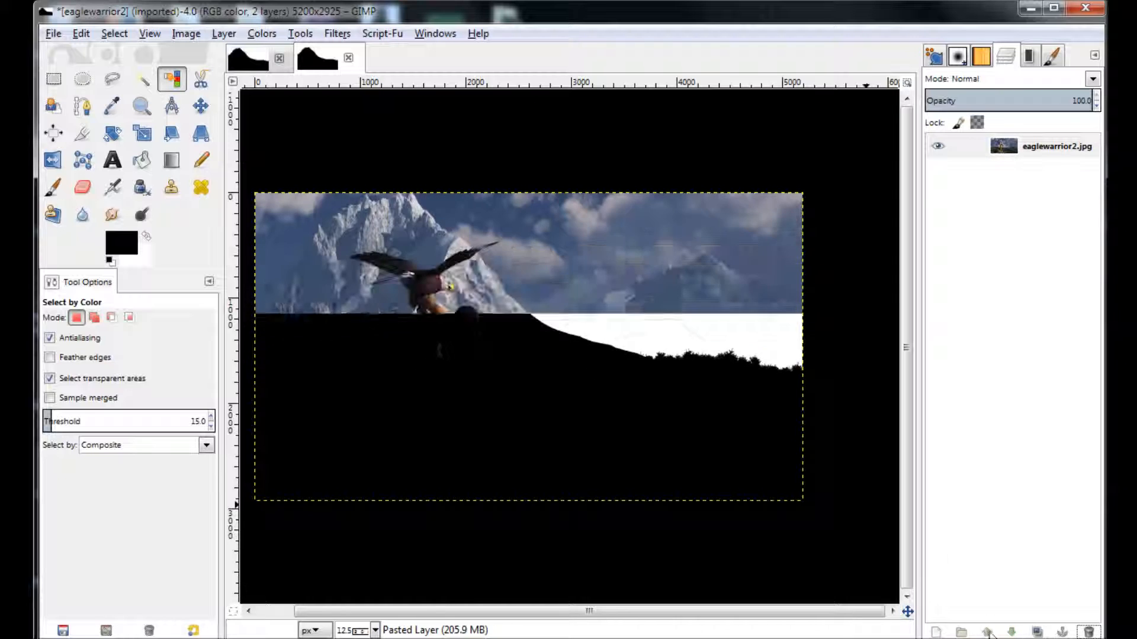
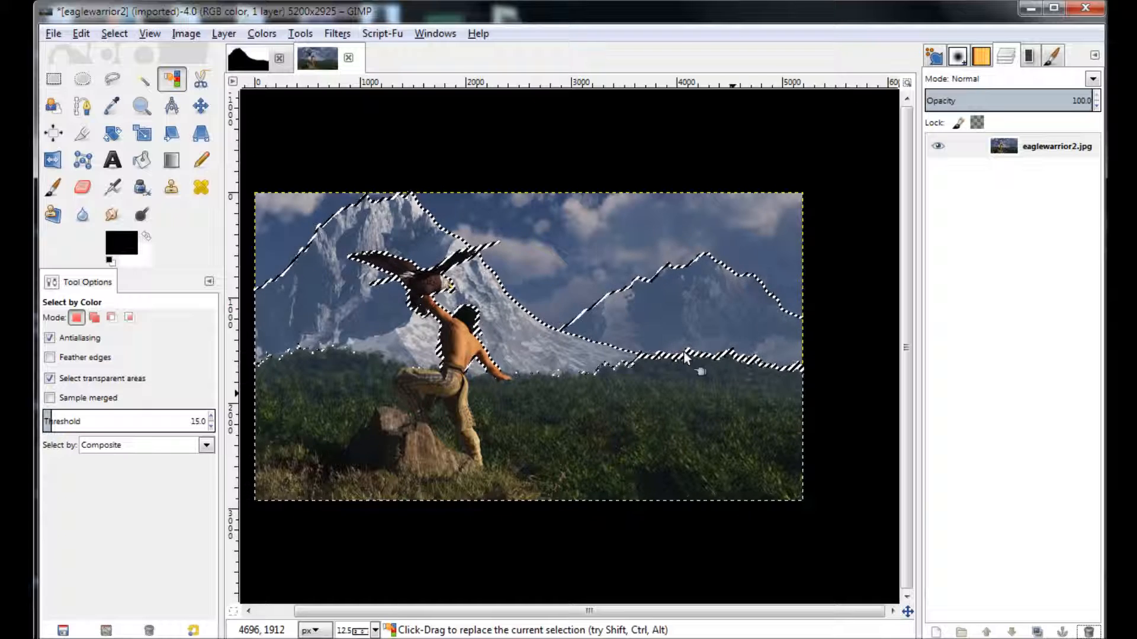
# Copy the selected area of the color render into a new layer and check the cutout by briefly hiding the original layer
pyautogui.click(81, 33)
pyautogui.click(105, 152)
pyautogui.click(81, 33)
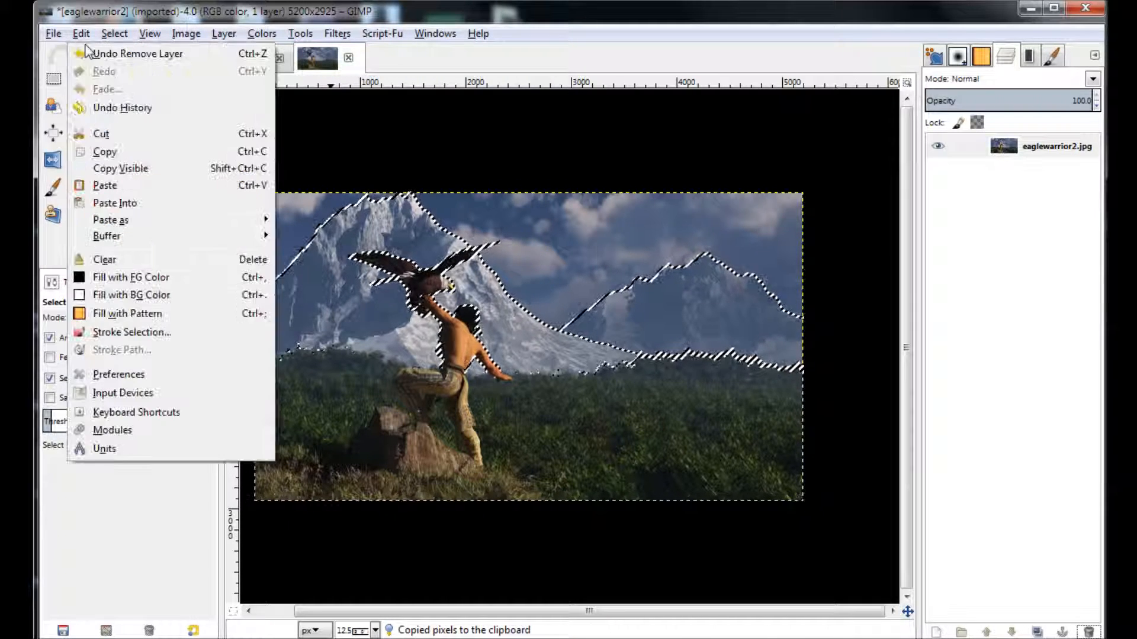
pyautogui.click(113, 186)
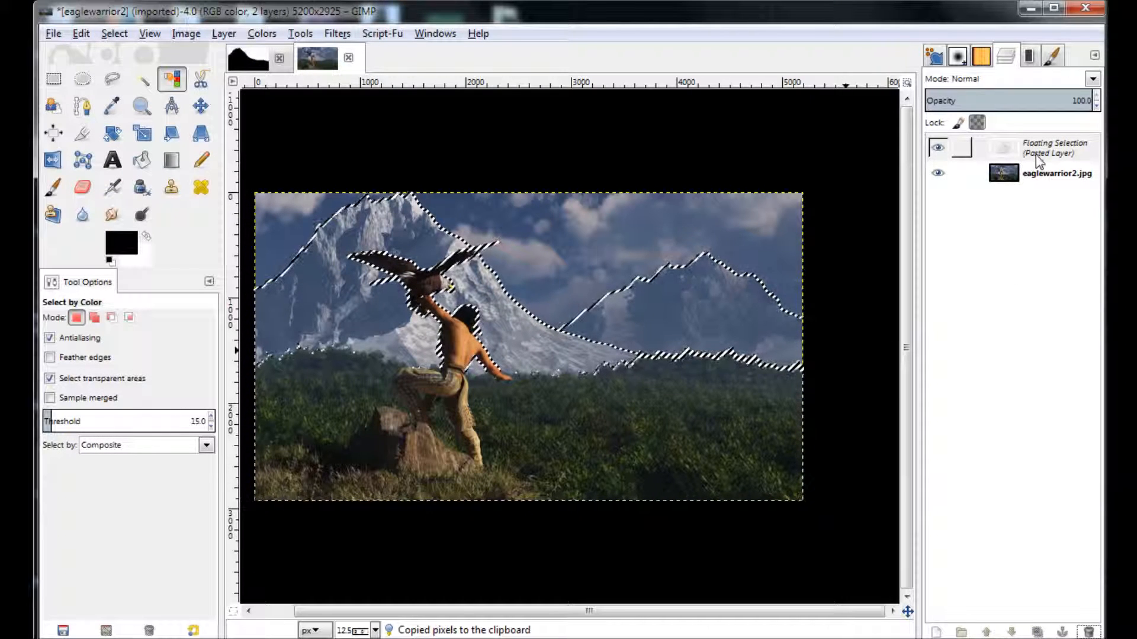
pyautogui.click(937, 632)
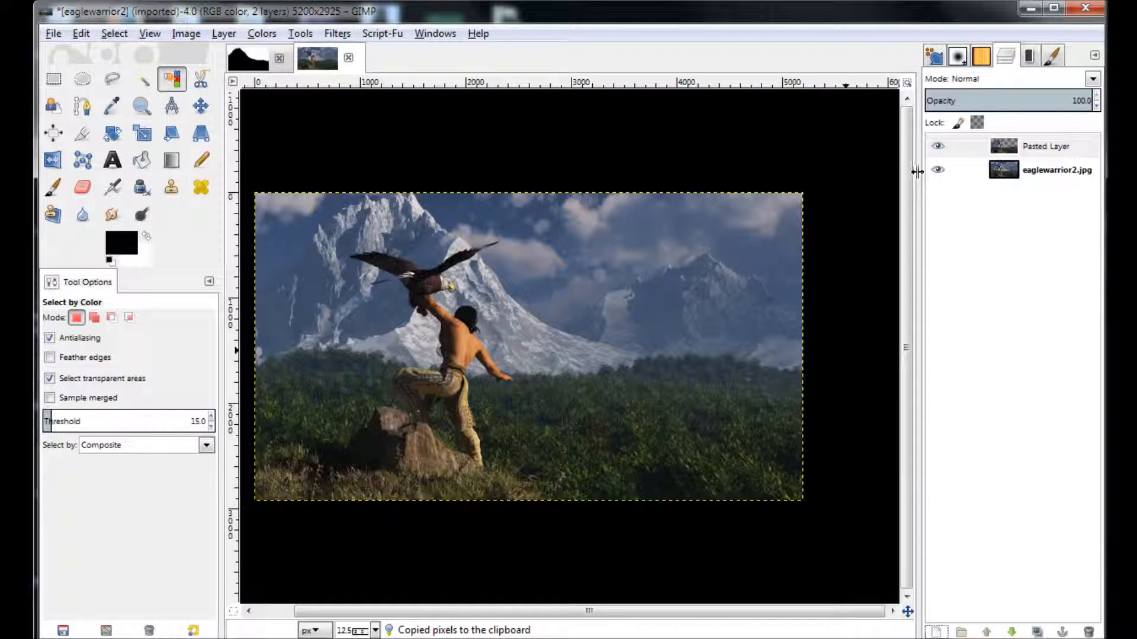
pyautogui.click(937, 170)
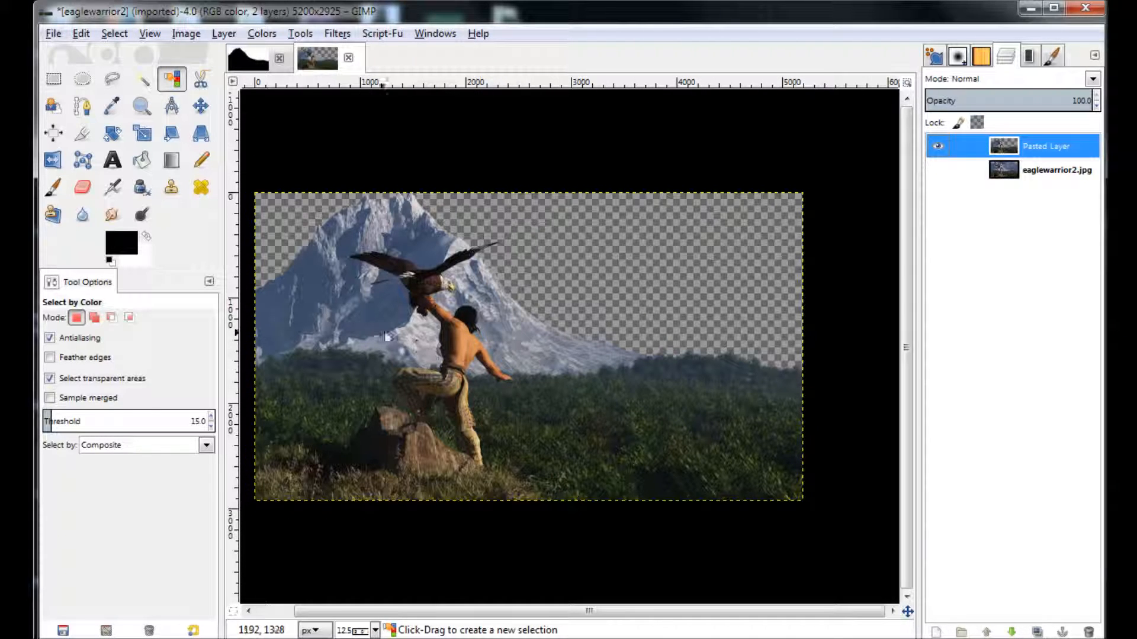
pyautogui.click(939, 171)
# Undo the threshold on the eaglewarrior2z depth map
pyautogui.click(260, 62)
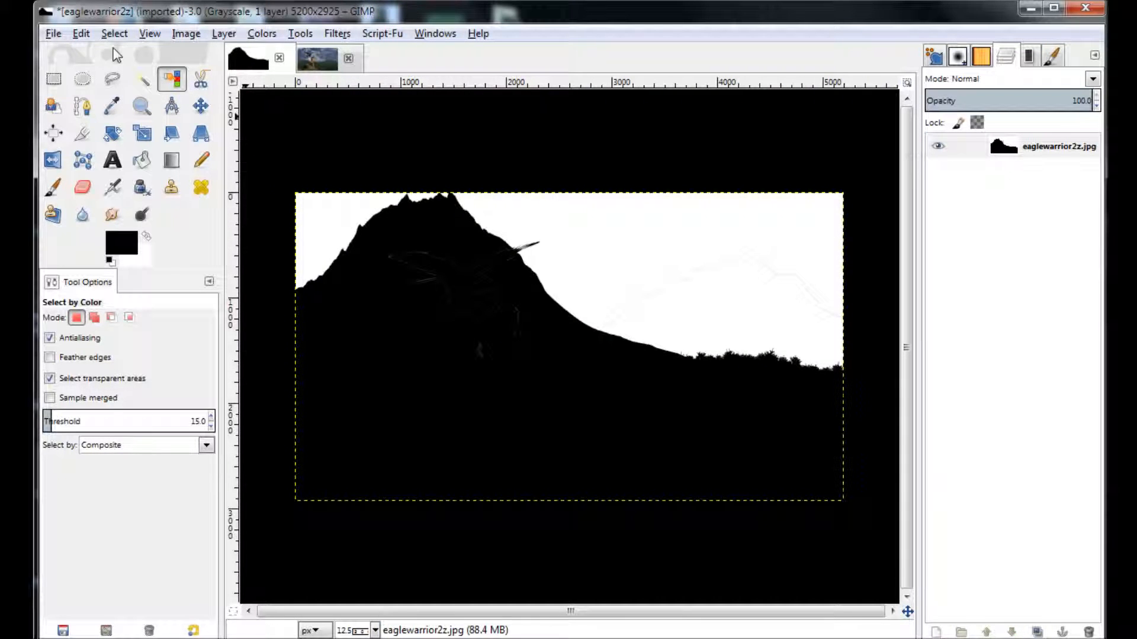
pyautogui.click(61, 36)
pyautogui.moveTo(77, 37)
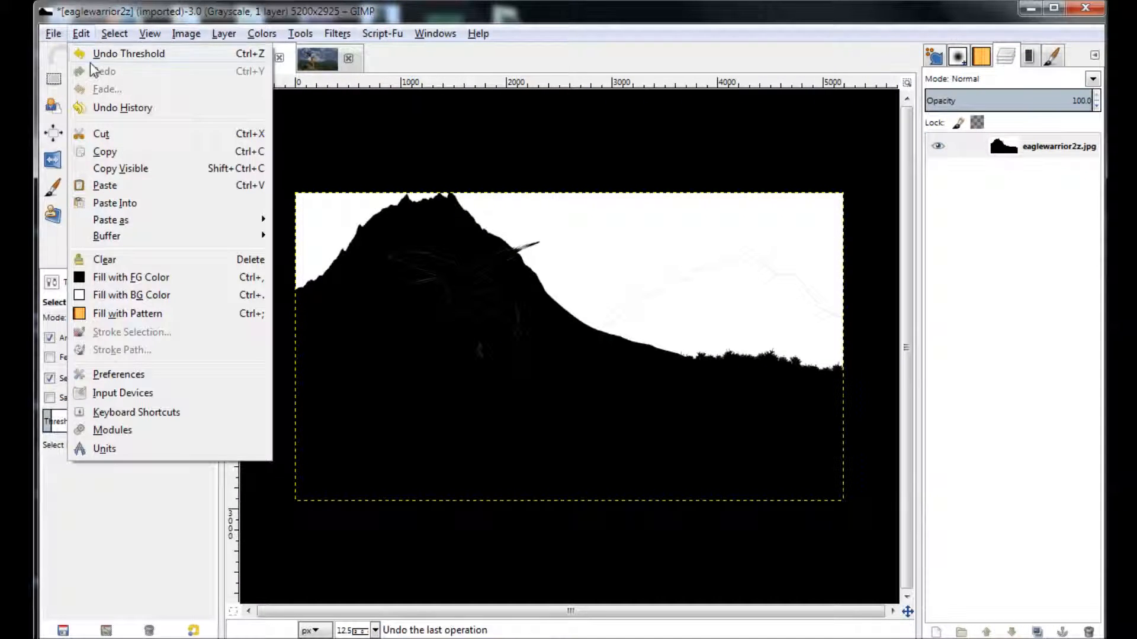
pyautogui.click(112, 55)
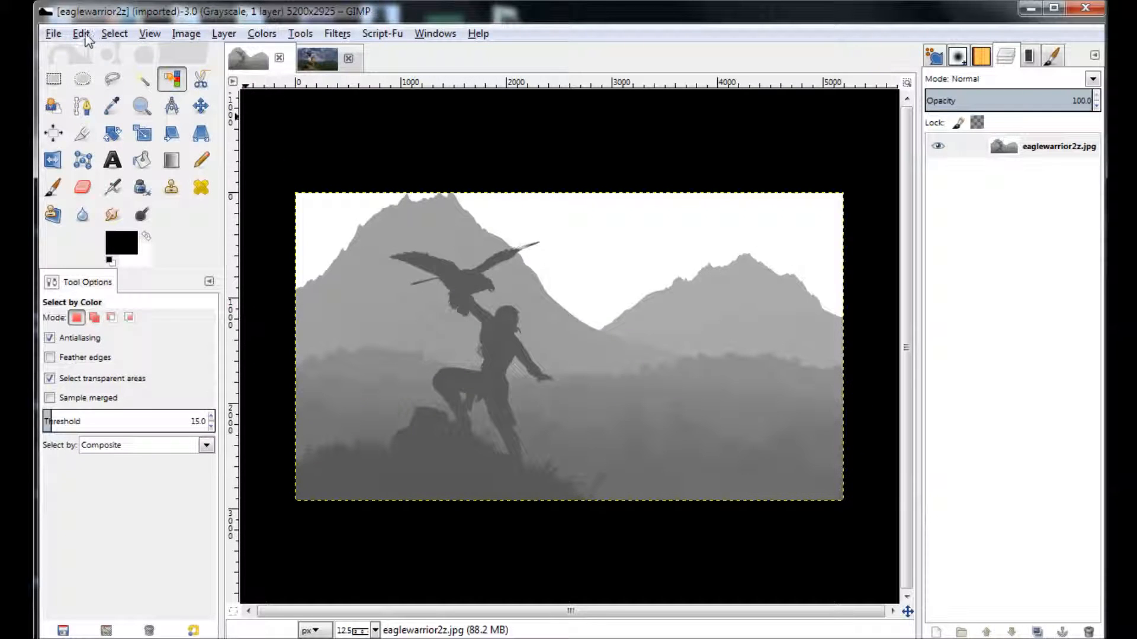
# Apply a threshold of 149 to the eaglewarrior2z depth map to isolate the warrior, eagle and forest from the mountains
pyautogui.click(261, 35)
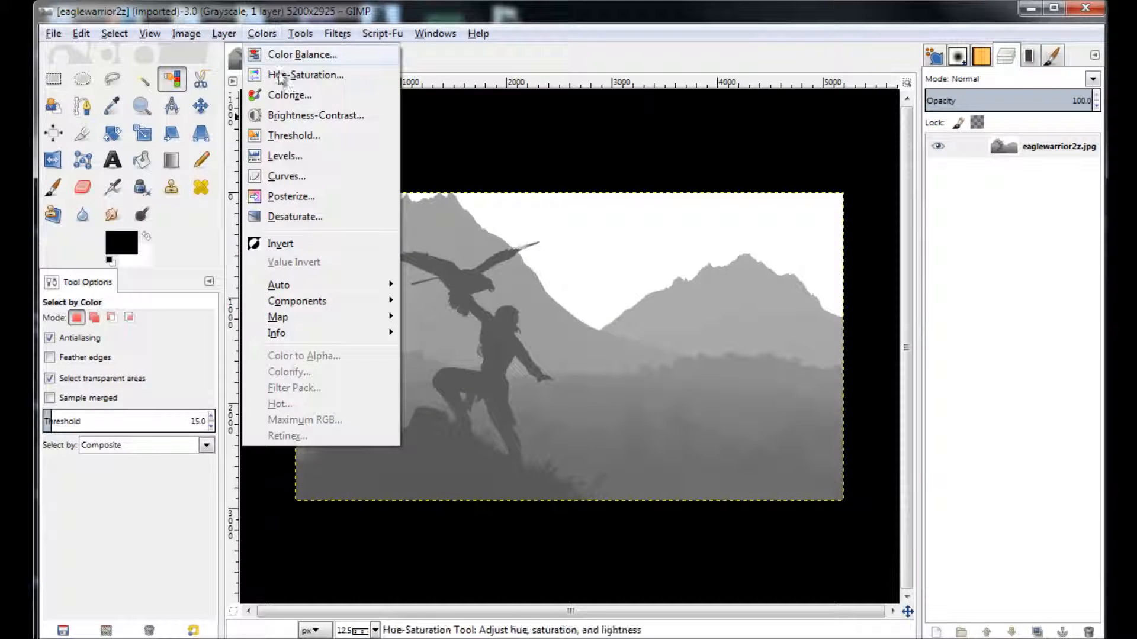
pyautogui.click(291, 137)
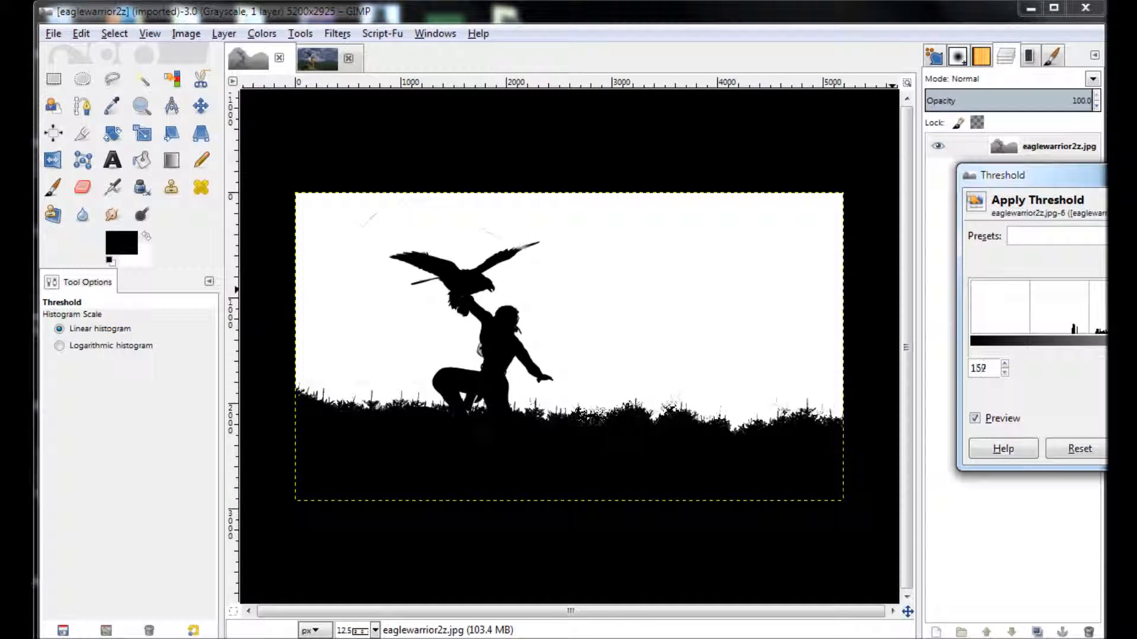
pyautogui.scroll(10, 983, 369)
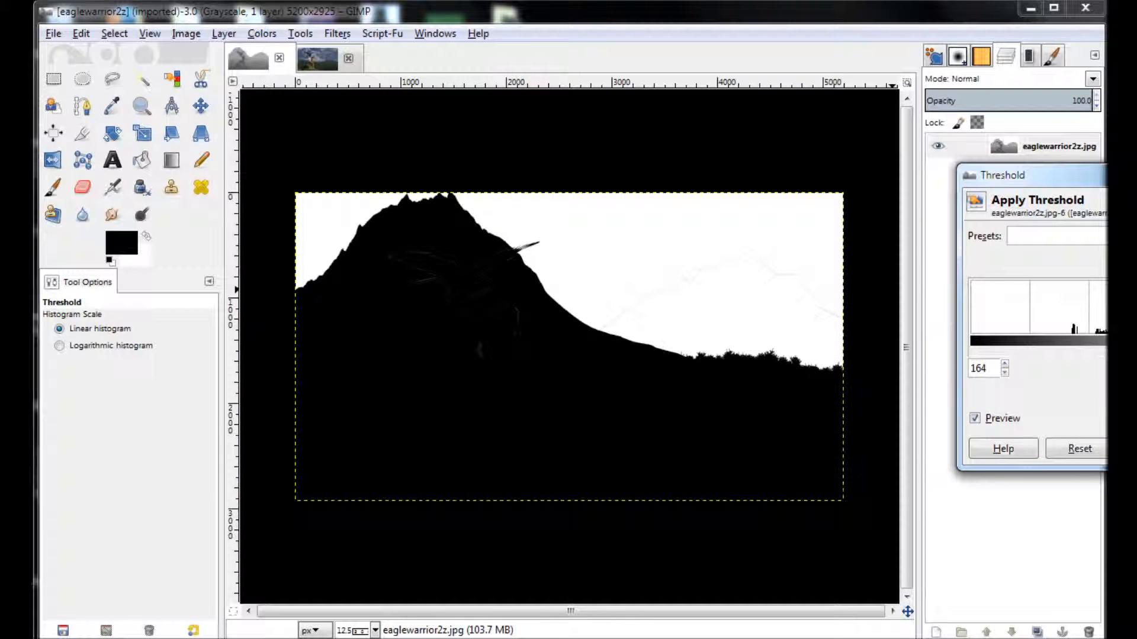
pyautogui.scroll(-14, 983, 369)
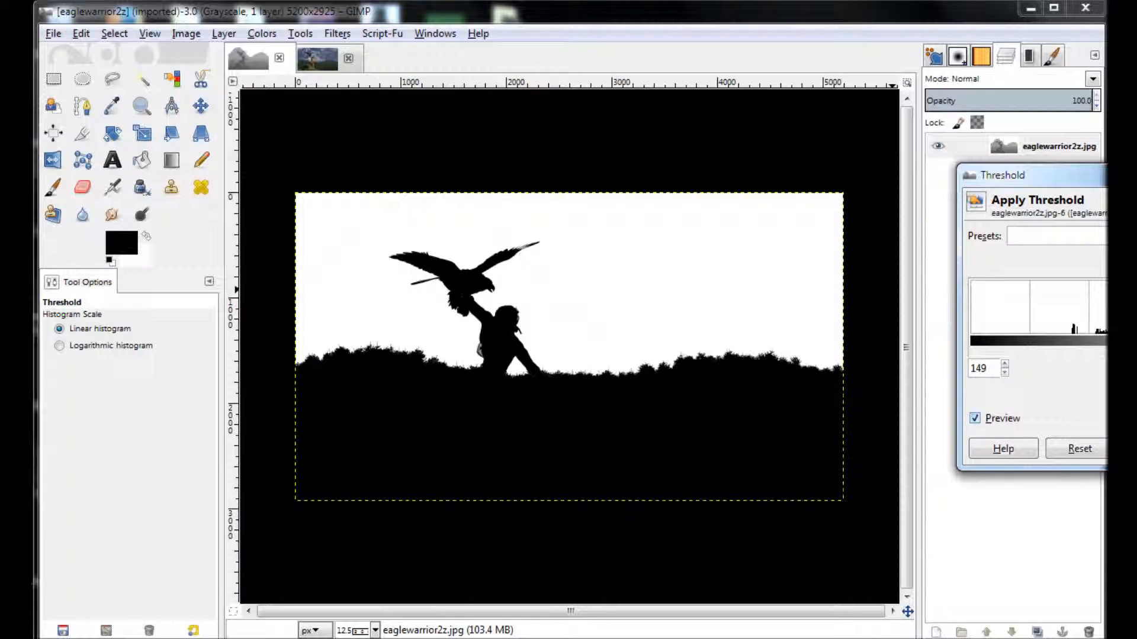
pyautogui.press('Return')
# Select and copy the whole thresholded depth map and paste it into the eaglewarrior2 image as a new top layer
pyautogui.click(115, 35)
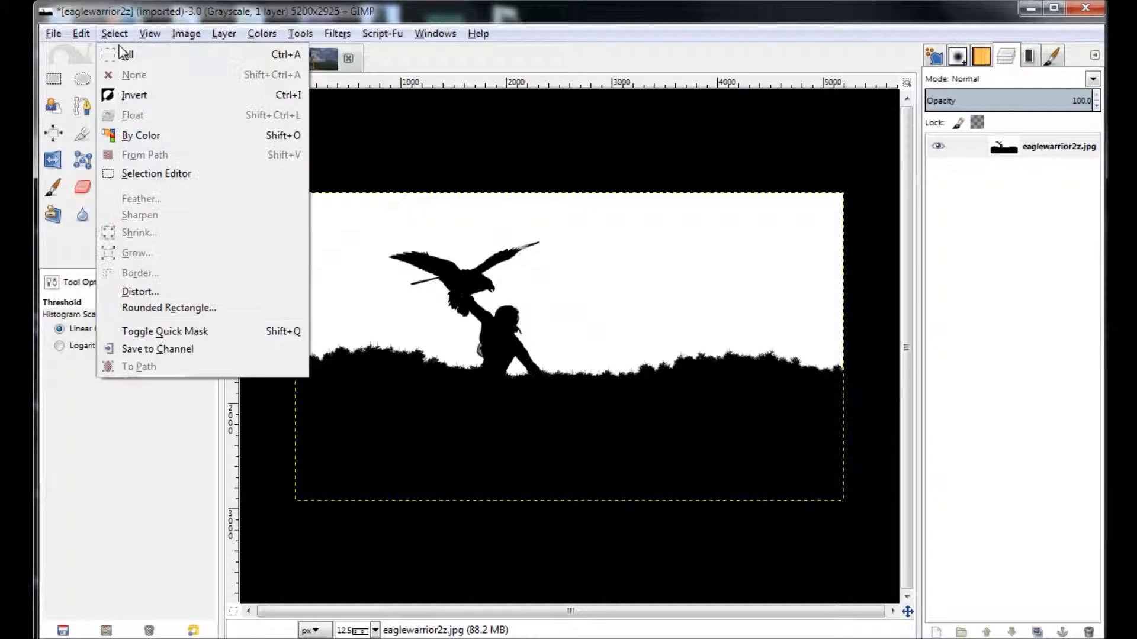
pyautogui.click(128, 59)
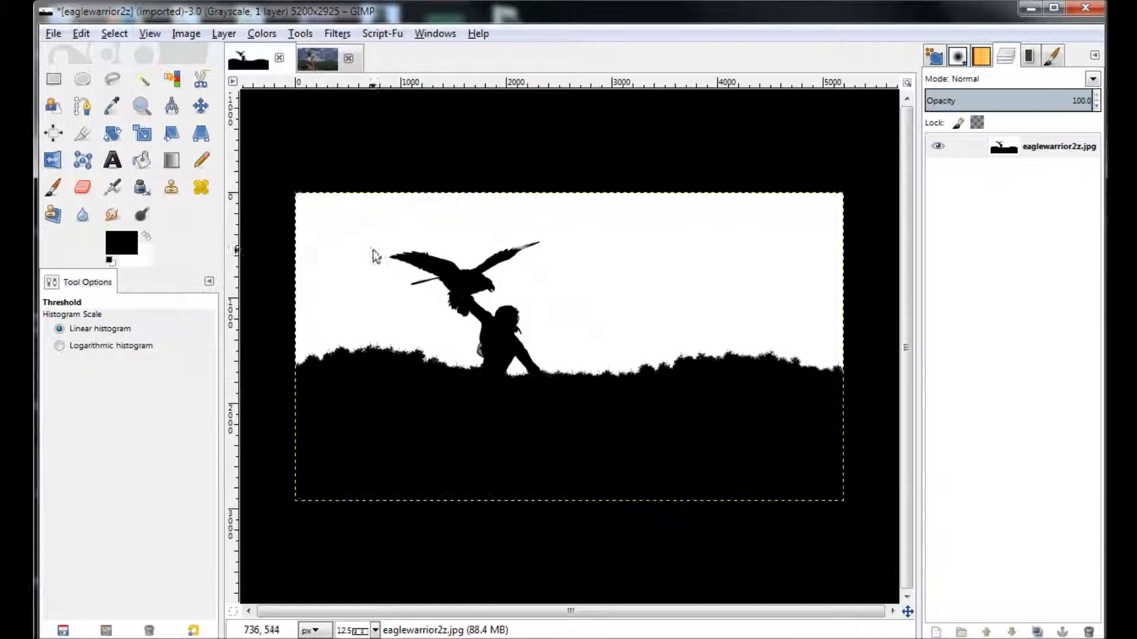
pyautogui.click(82, 34)
pyautogui.click(105, 152)
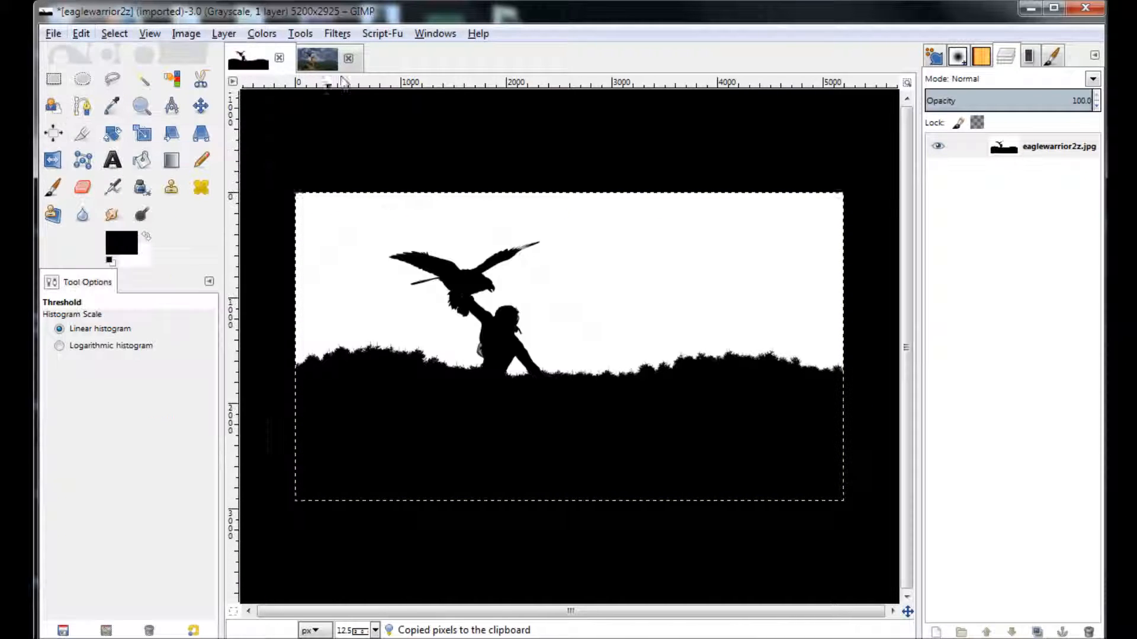
pyautogui.click(308, 64)
pyautogui.click(86, 34)
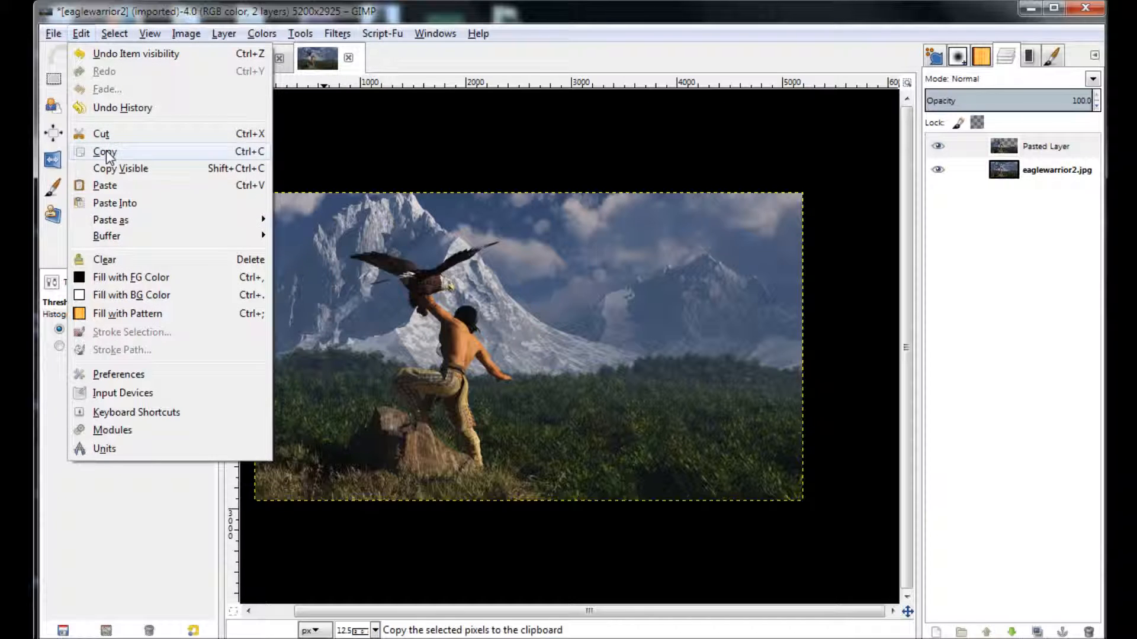
pyautogui.click(107, 189)
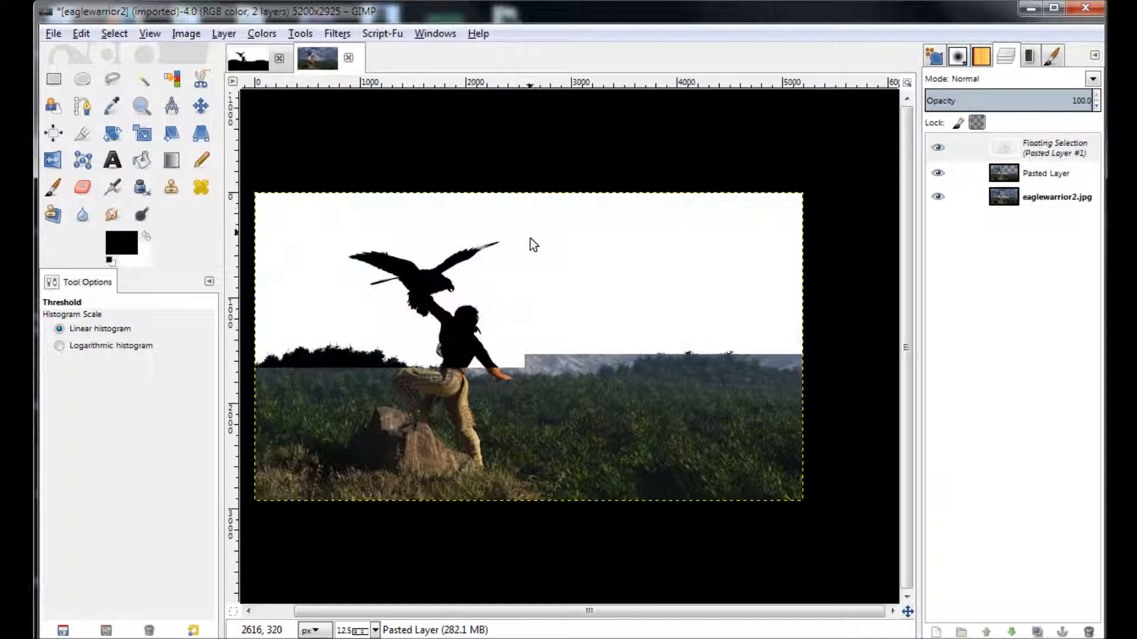
pyautogui.click(934, 632)
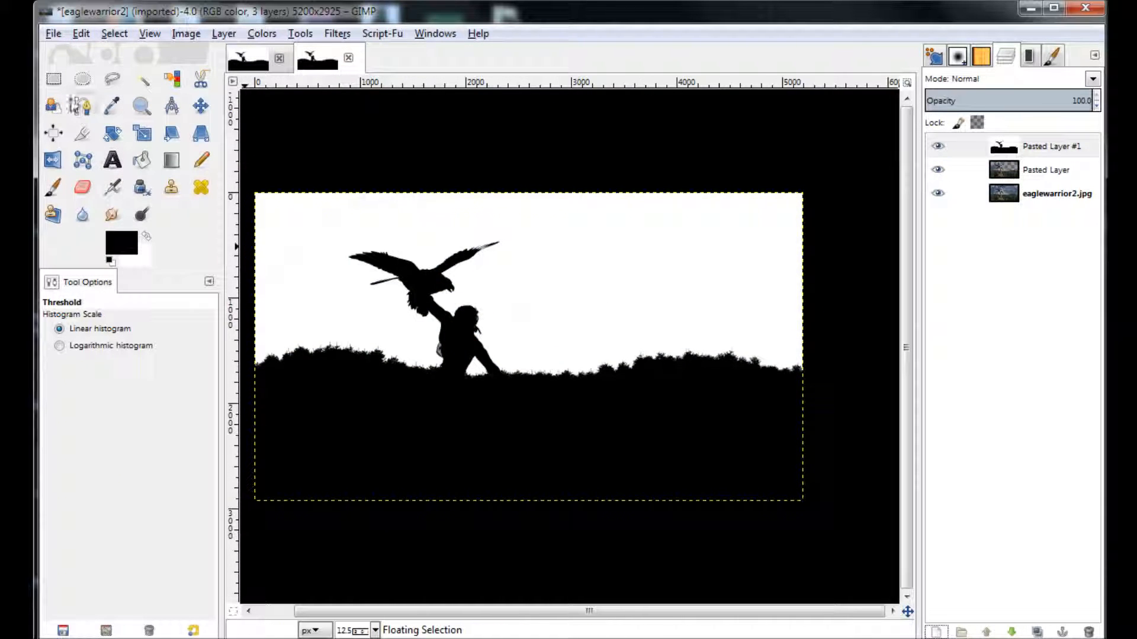
# Select the black warrior and forest silhouette by color and delete the Pasted Layer #1 mask, keeping the selection
pyautogui.click(172, 79)
pyautogui.click(443, 401)
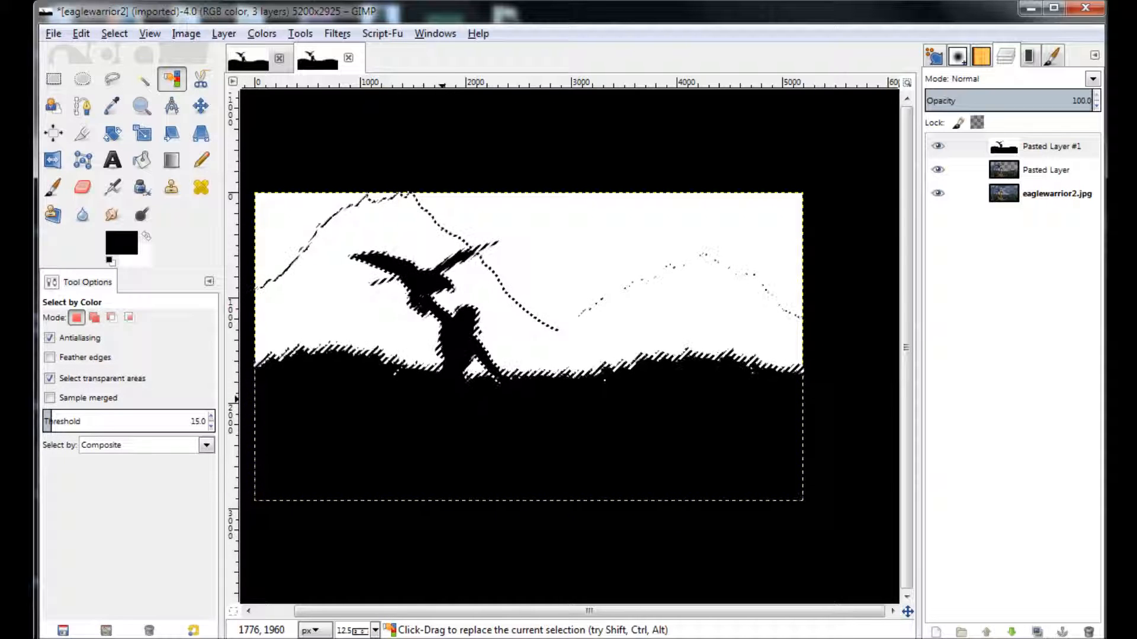
pyautogui.click(1089, 632)
# Copy the selected warrior and forest area of Pasted Layer into a new layer and hide the two layers beneath it
pyautogui.click(1046, 151)
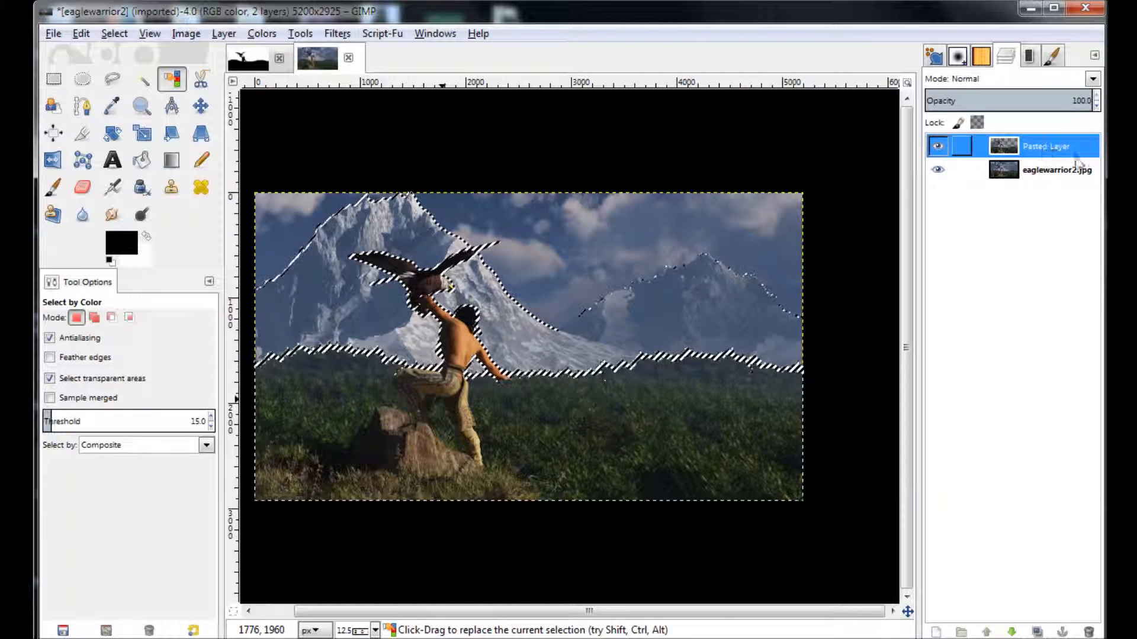
pyautogui.click(83, 34)
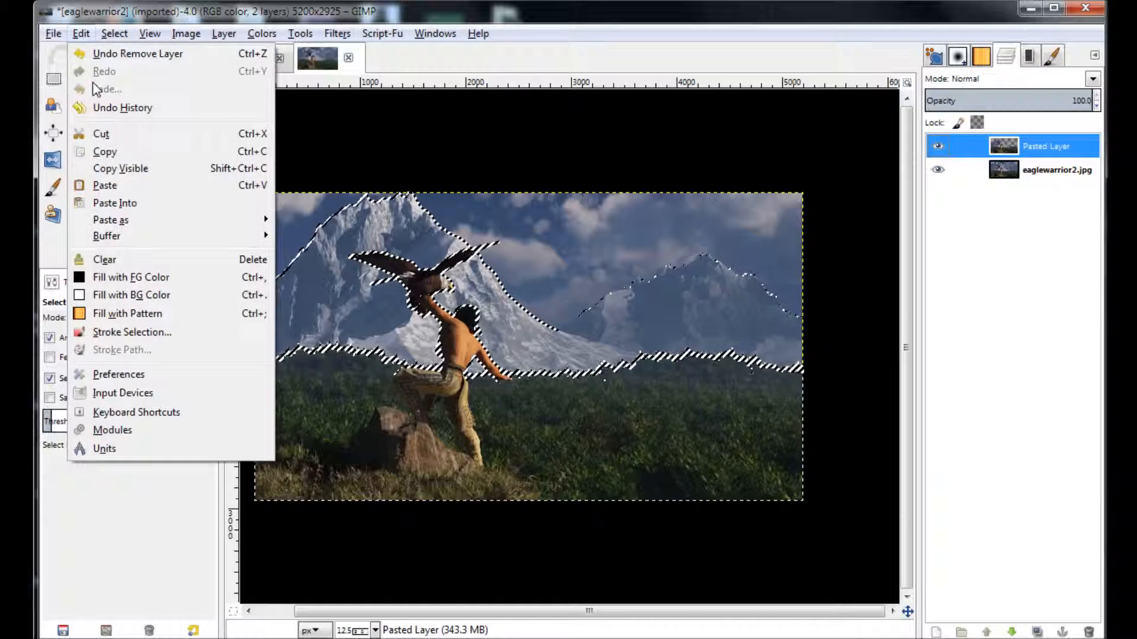
pyautogui.click(105, 152)
pyautogui.click(85, 34)
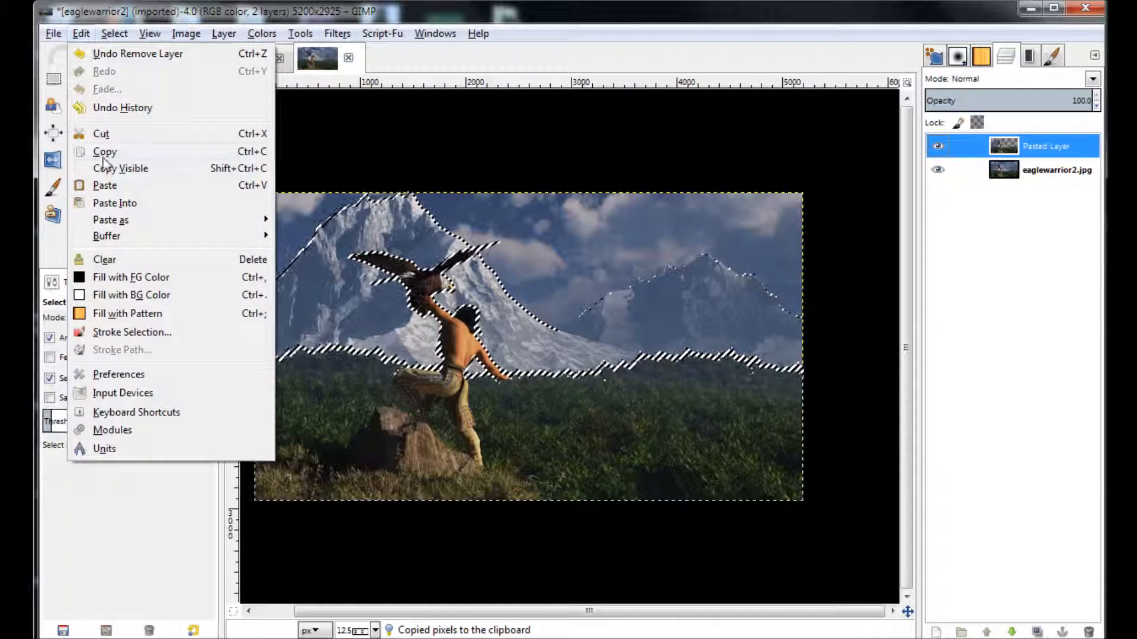
pyautogui.click(109, 185)
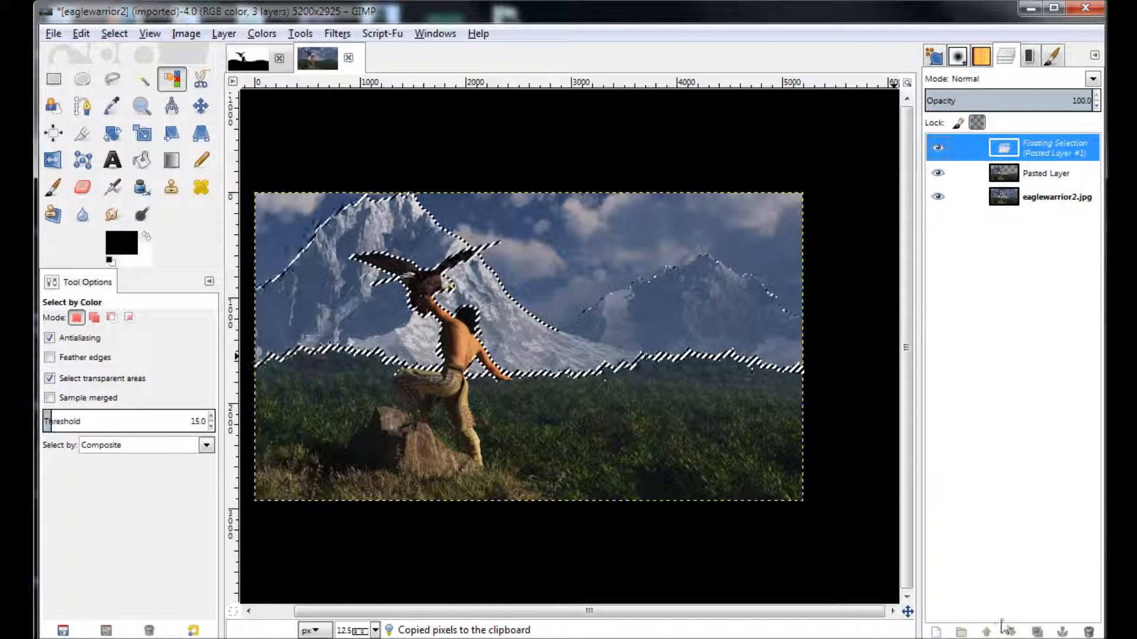
pyautogui.click(936, 631)
pyautogui.click(937, 193)
pyautogui.click(937, 170)
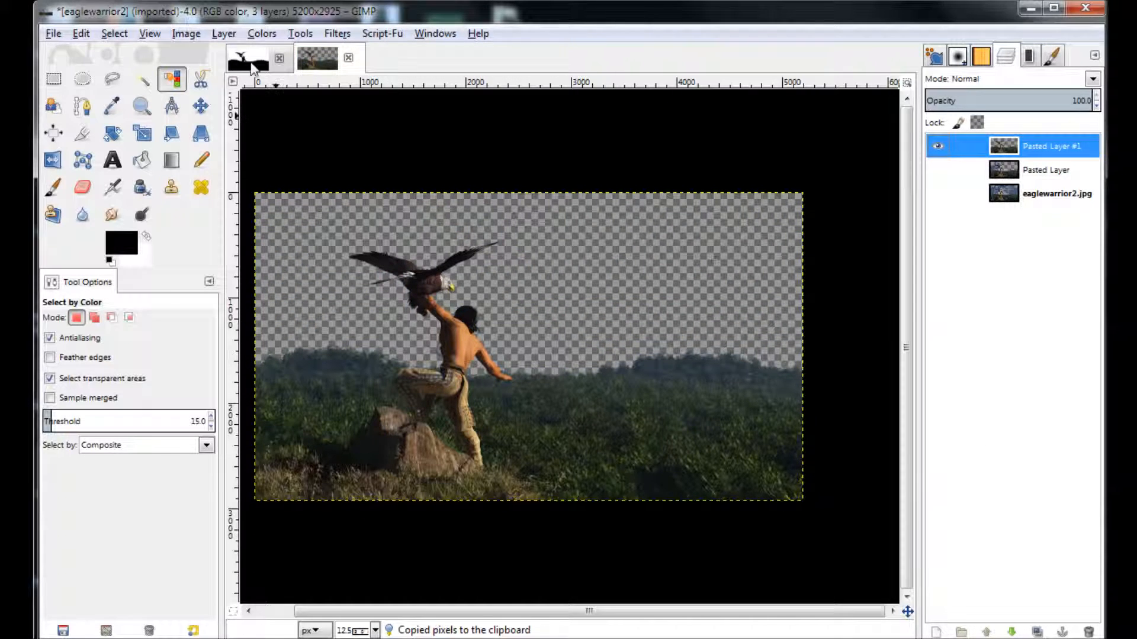
# Undo the threshold on the eaglewarrior2z depth map and apply one of 135 to exclude the distant forest
pyautogui.click(252, 66)
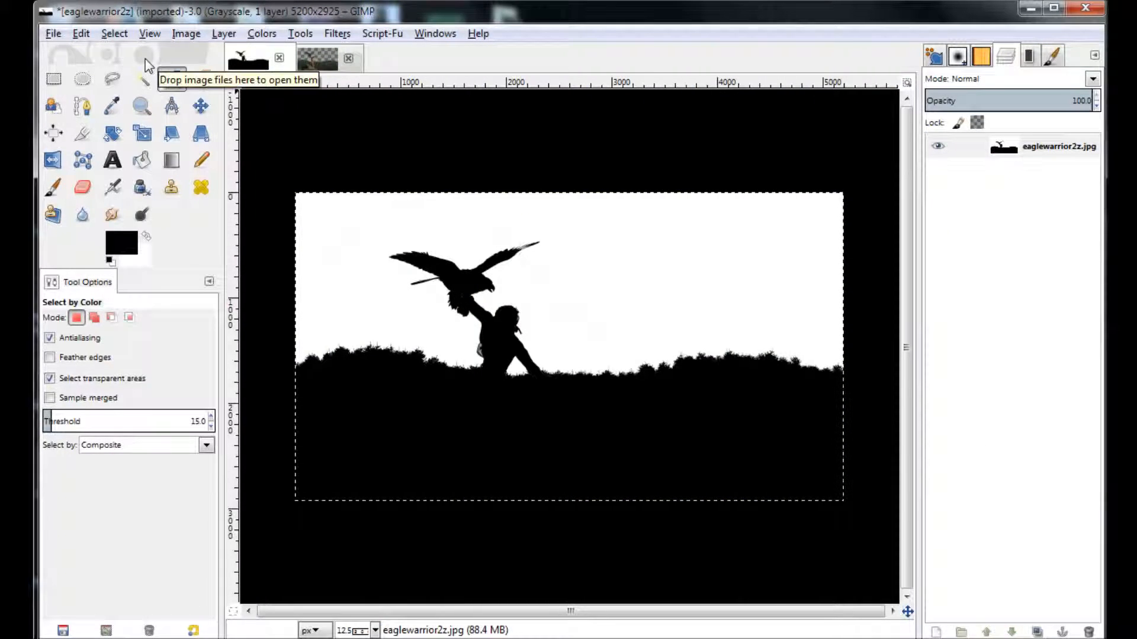
pyautogui.hotkey('ctrl', 'z')
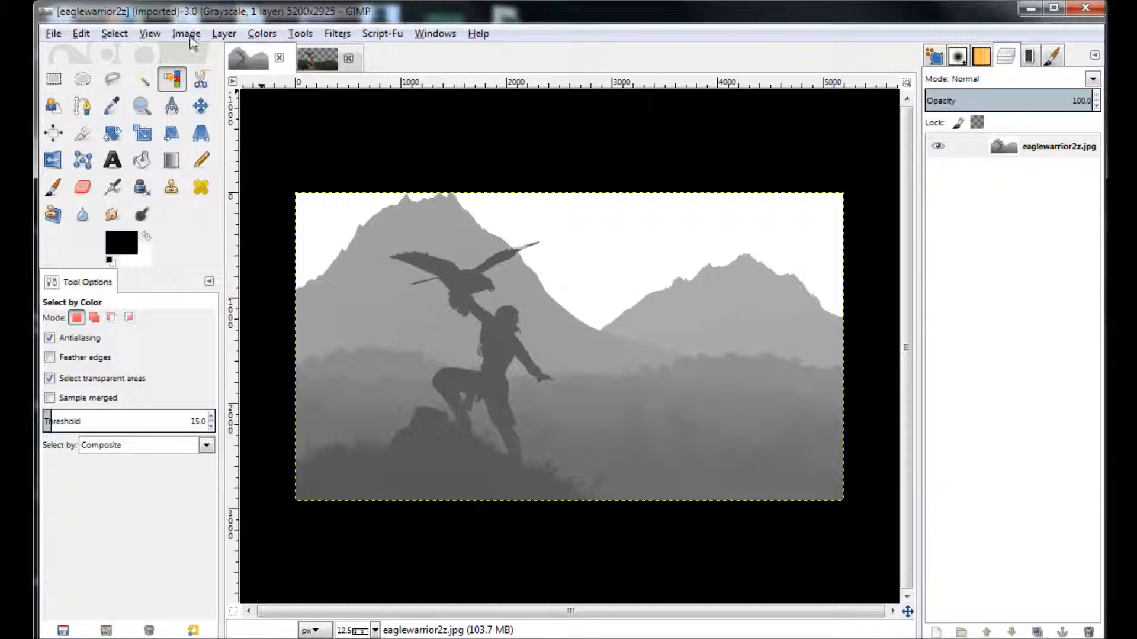
pyautogui.click(268, 36)
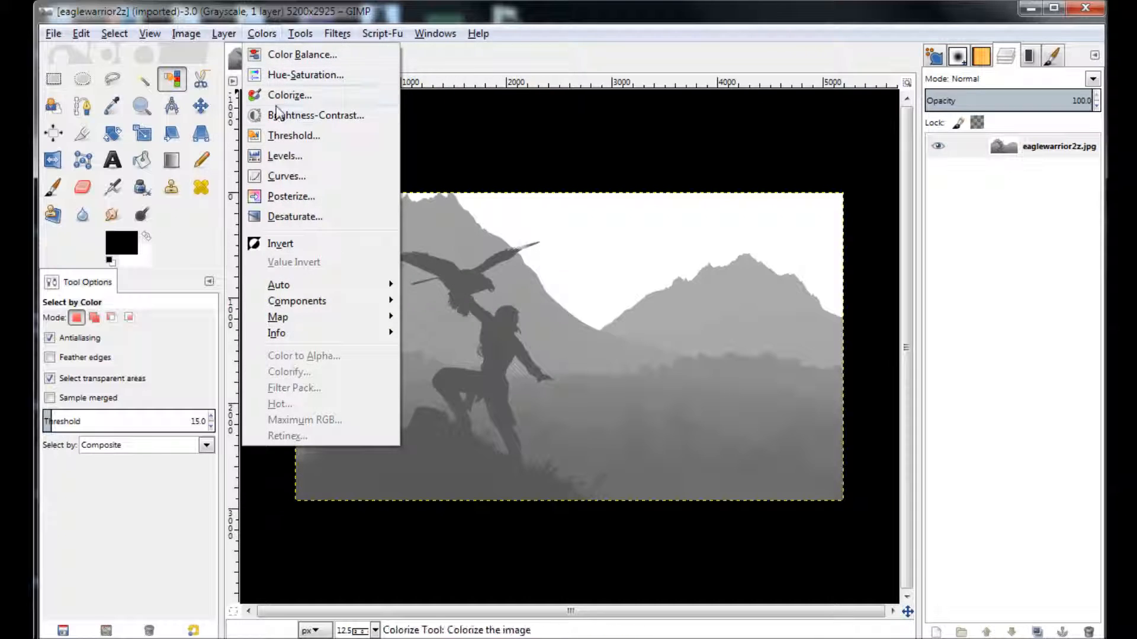
pyautogui.click(292, 136)
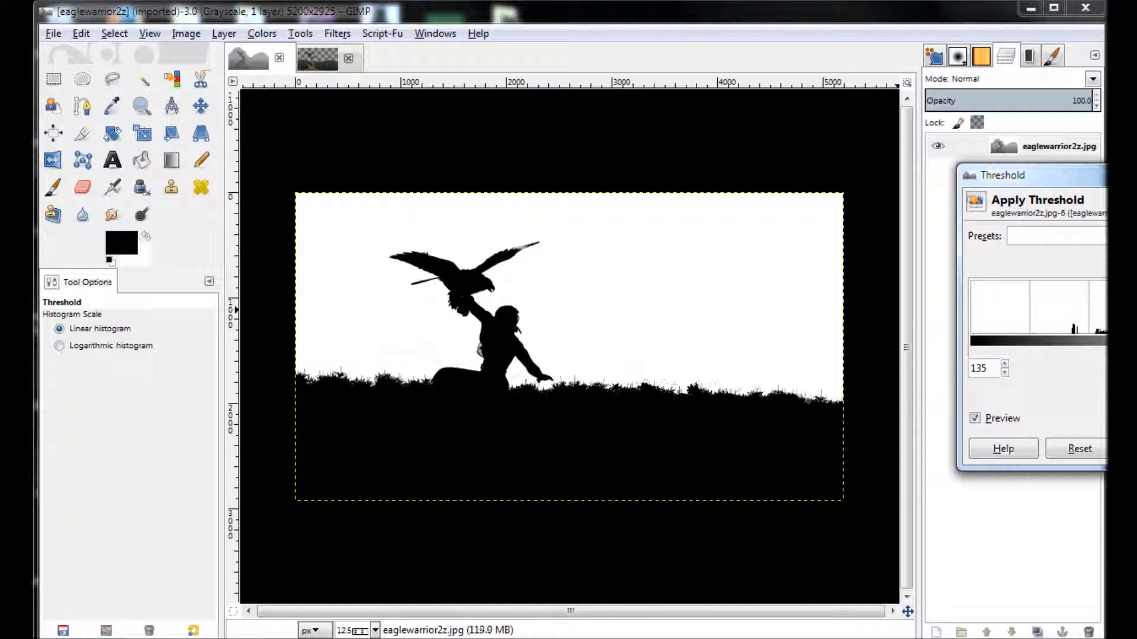
pyautogui.moveTo(1132, 351); pyautogui.dragTo(1126, 350)
pyautogui.click(1135, 449)
# Select and copy the whole depth map thresholded at 135 and paste it into the eaglewarrior2 image as a new top layer
pyautogui.click(115, 34)
pyautogui.click(127, 53)
pyautogui.click(81, 34)
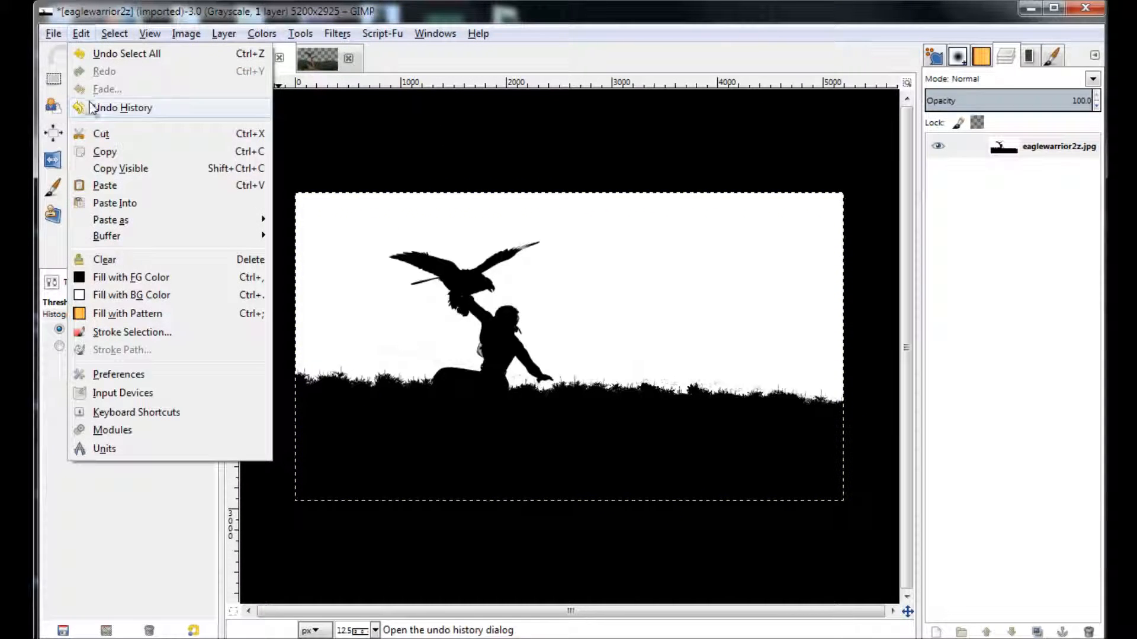
pyautogui.click(103, 151)
pyautogui.click(316, 60)
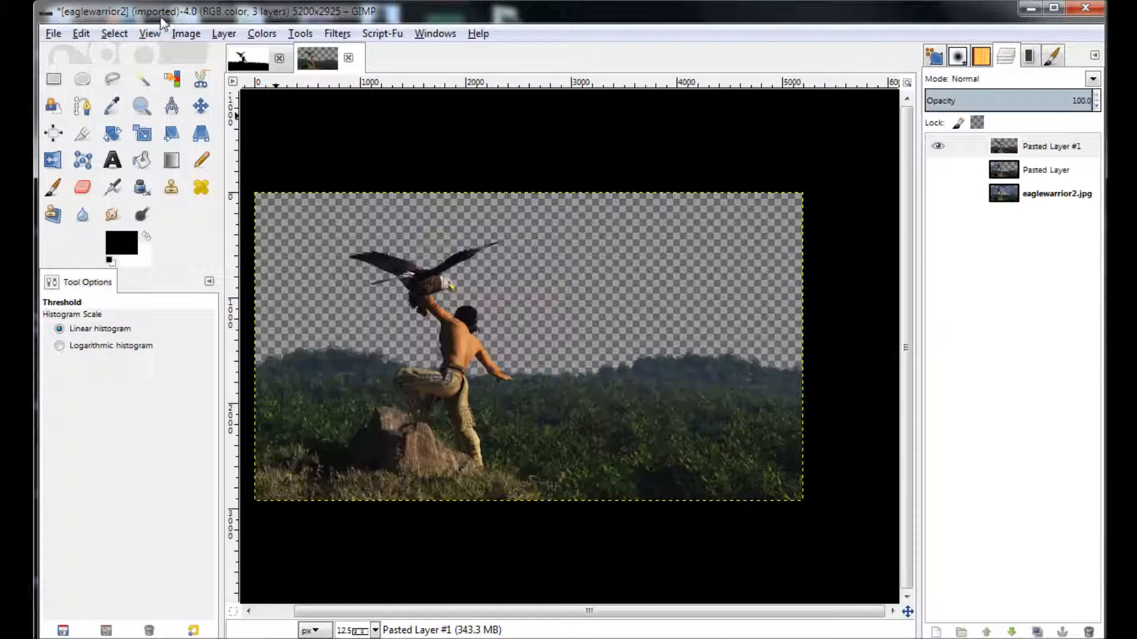
pyautogui.click(81, 34)
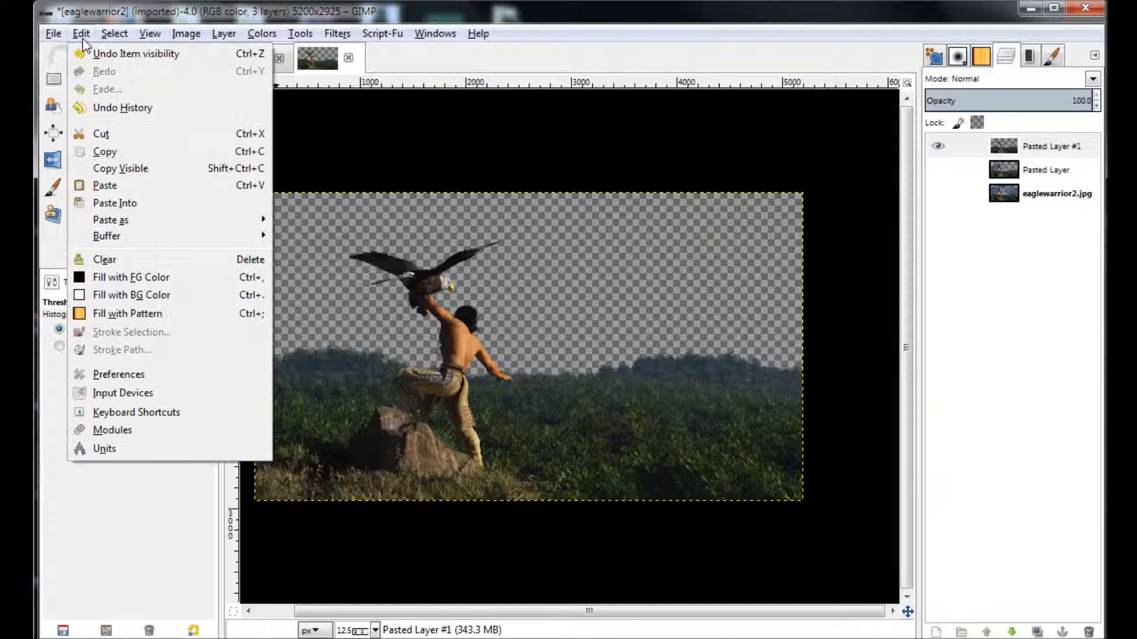
pyautogui.click(105, 186)
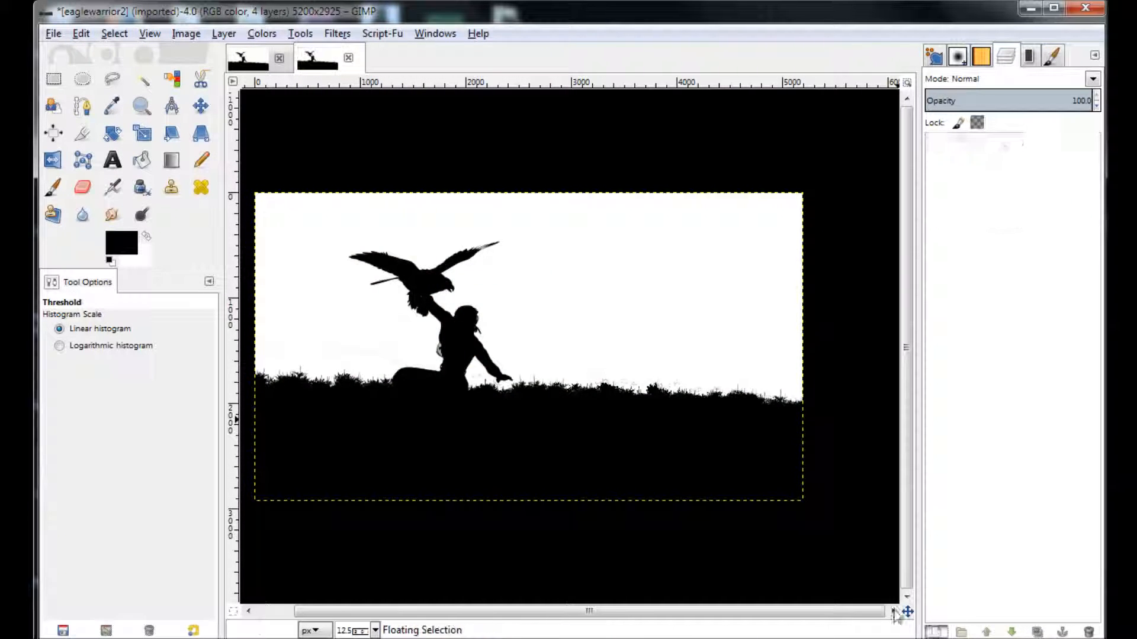
# Select the black warrior and nearer-forest silhouette by color and delete the Pasted Layer #2 mask, keeping the selection
pyautogui.click(172, 79)
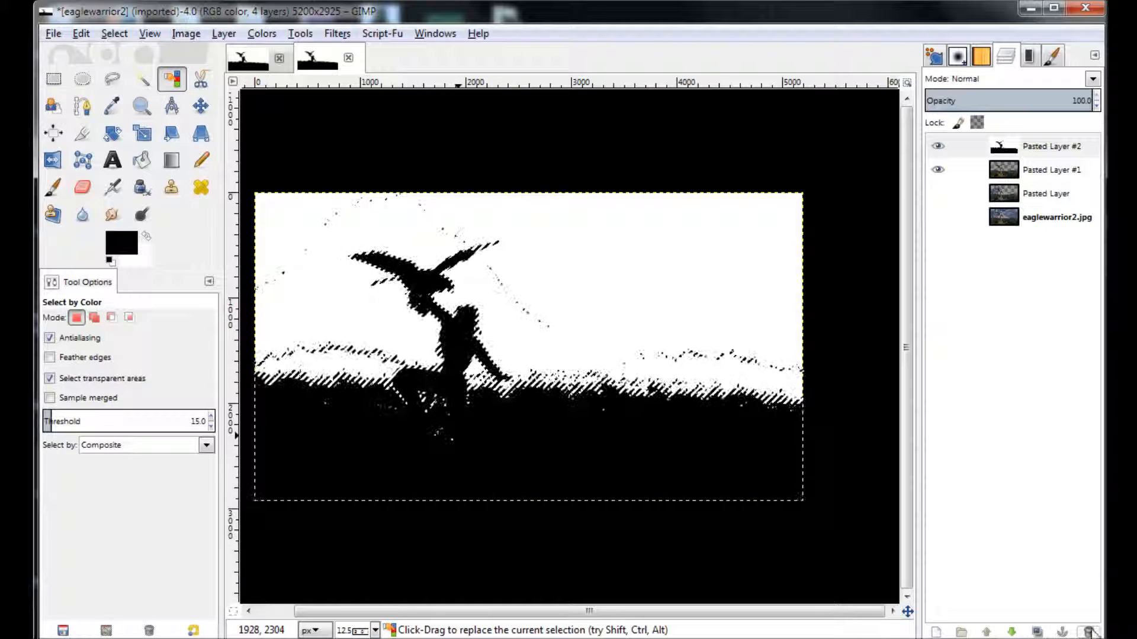
pyautogui.click(1088, 632)
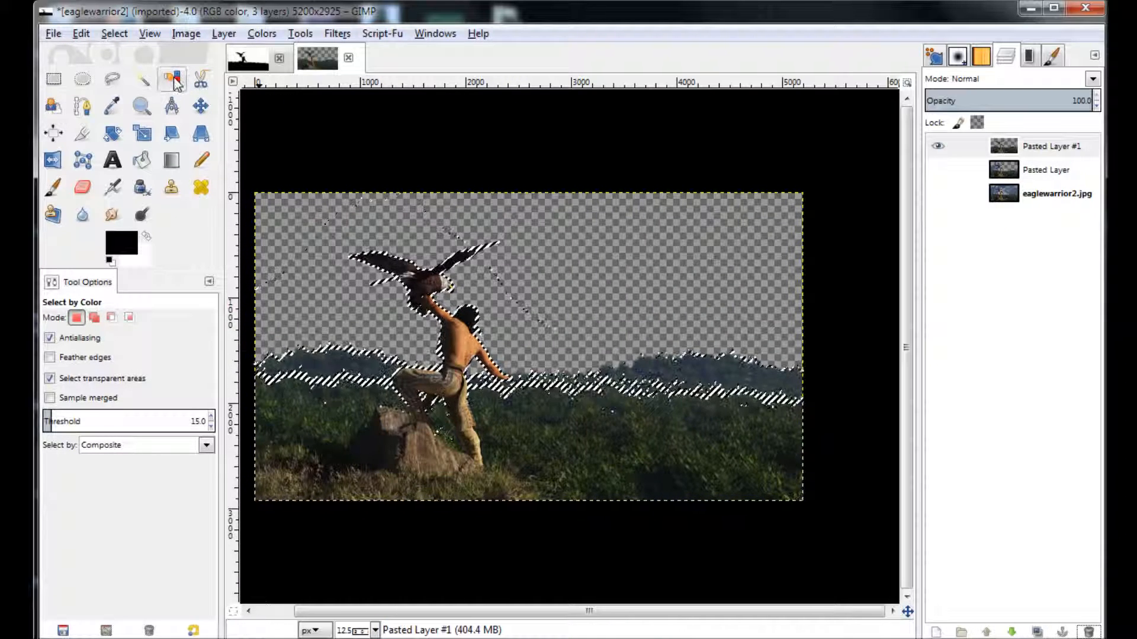
# Copy the selected warrior and nearer-forest area of Pasted Layer #1 into a new layer and hide Pasted Layer #1
pyautogui.click(81, 33)
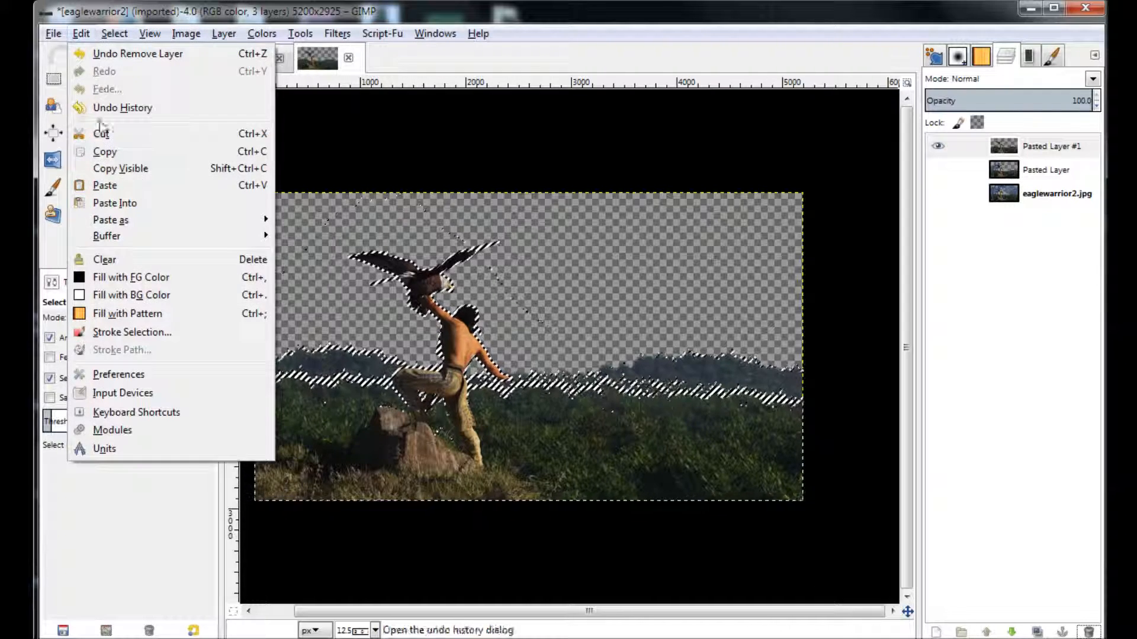
pyautogui.click(103, 152)
pyautogui.click(81, 33)
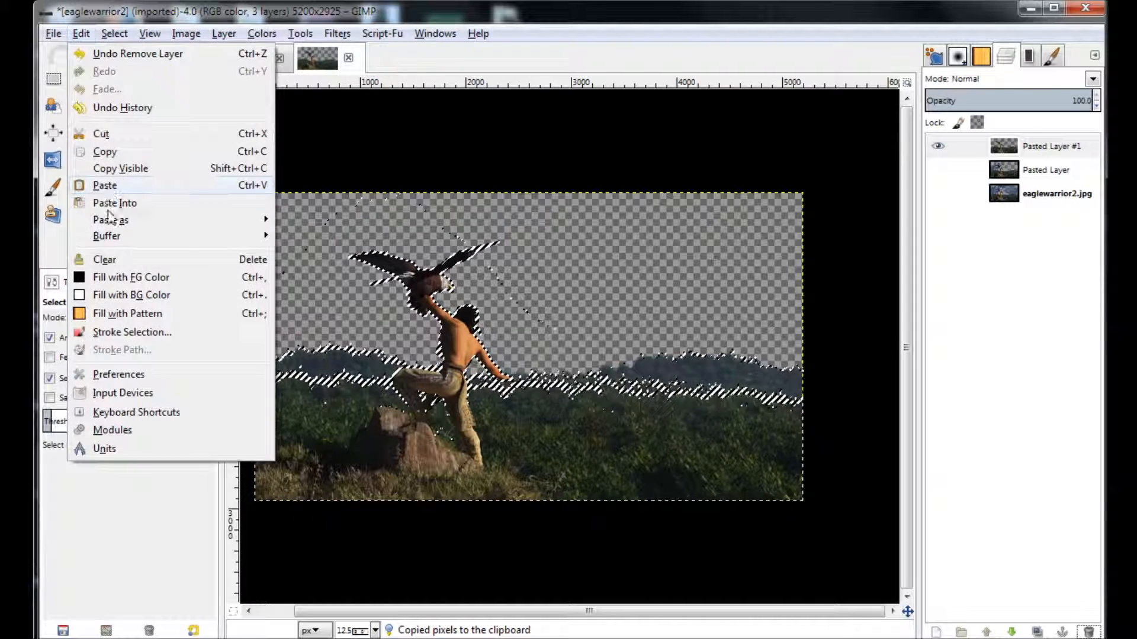
pyautogui.click(104, 185)
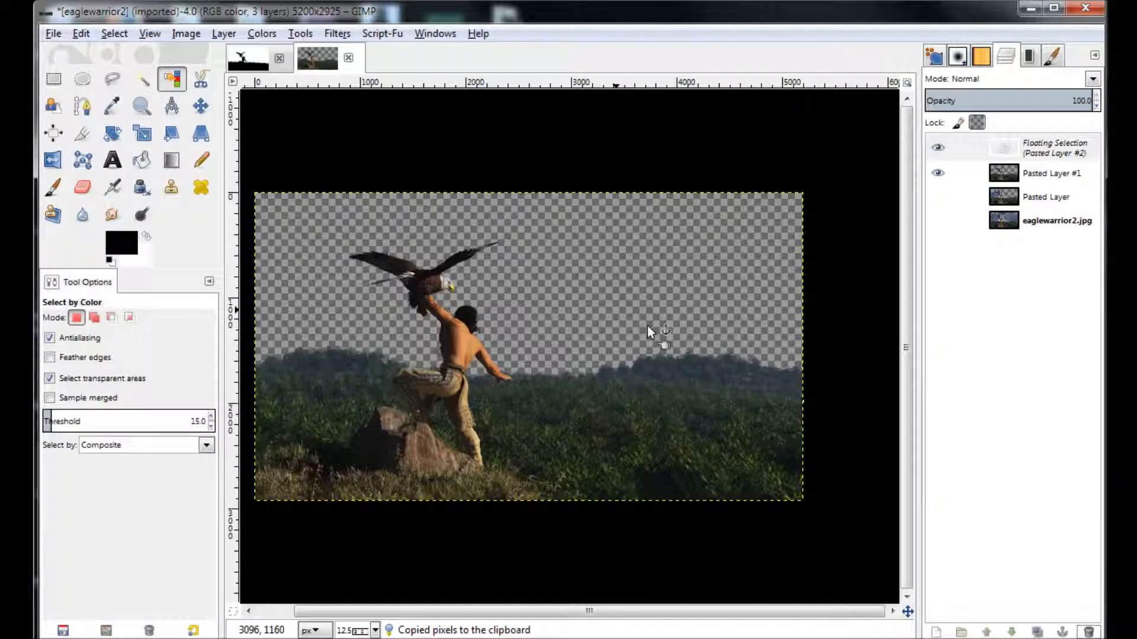
pyautogui.click(939, 630)
pyautogui.click(932, 178)
pyautogui.click(932, 178)
pyautogui.click(933, 178)
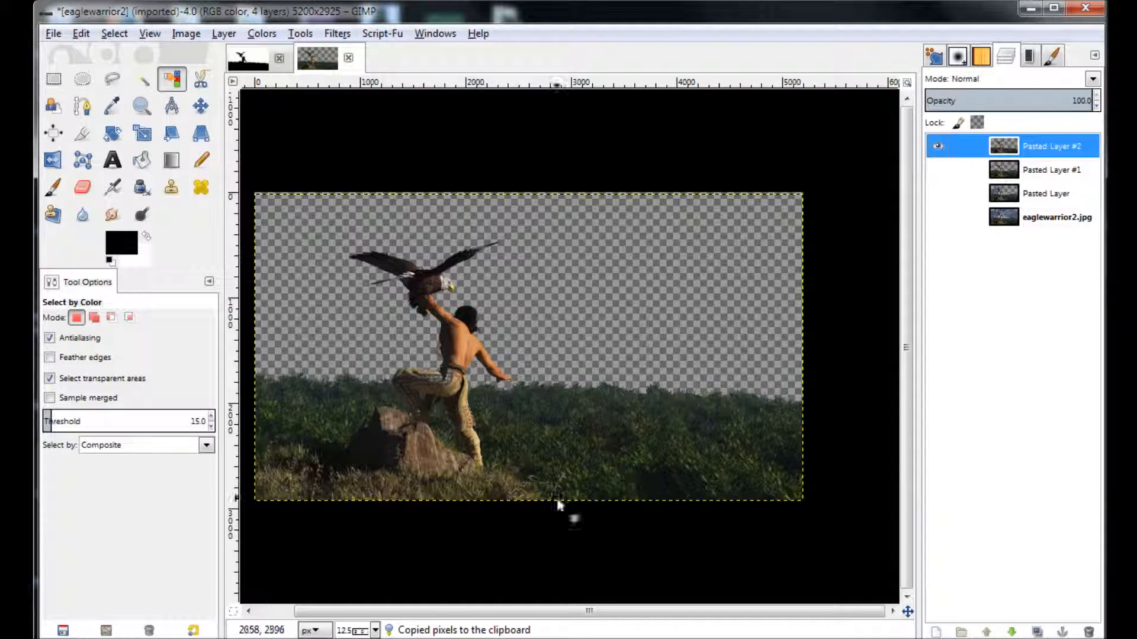
# Undo the threshold on the eaglewarrior2z depth map and apply one of 100 to isolate the warrior, eagle, rock and foreground grass
pyautogui.click(243, 58)
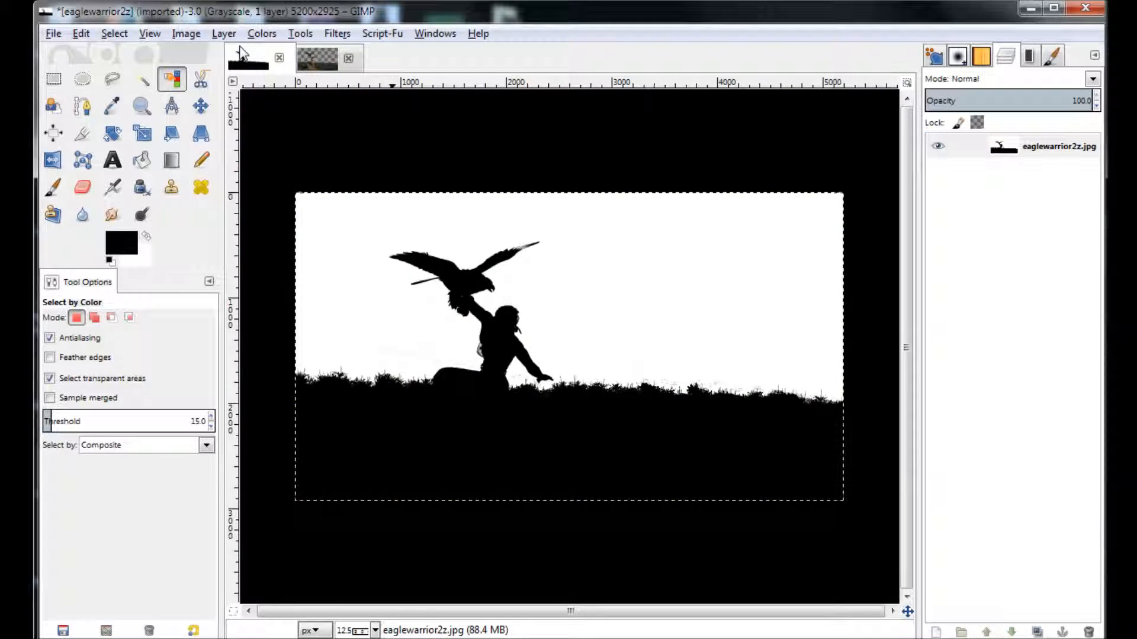
pyautogui.hotkey('ctrl', 'z')
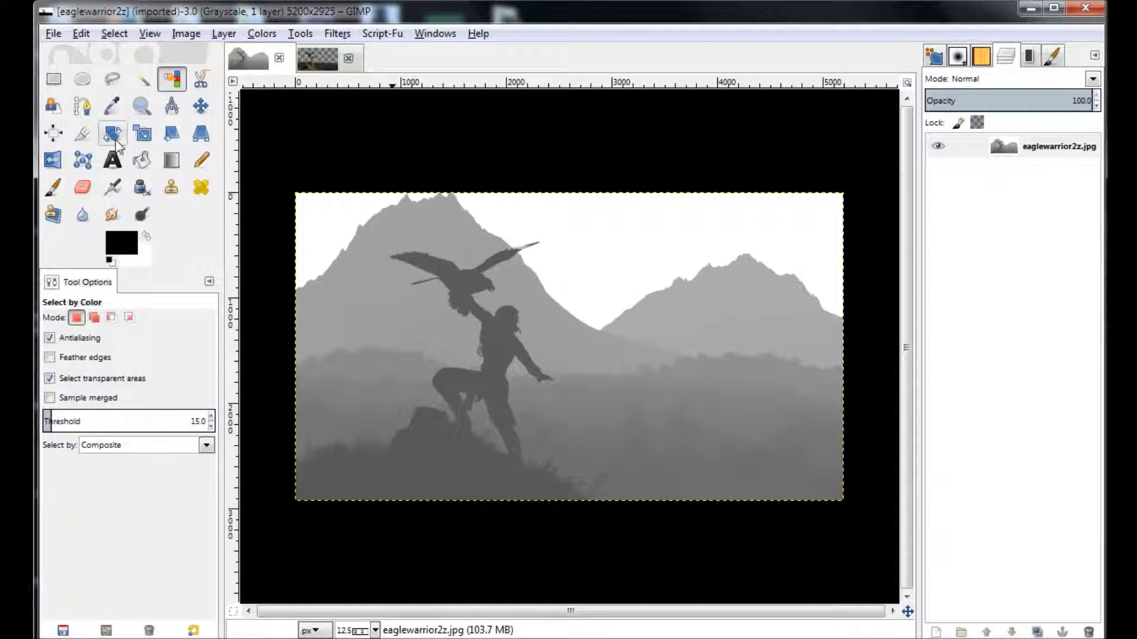
pyautogui.click(79, 35)
pyautogui.click(81, 34)
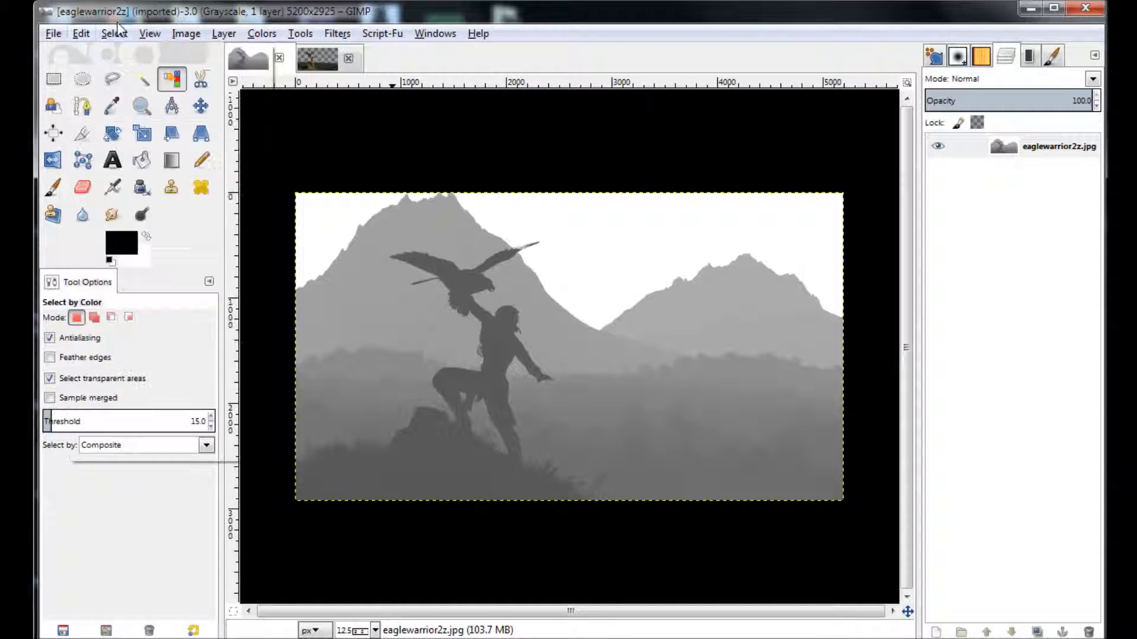
pyautogui.click(261, 33)
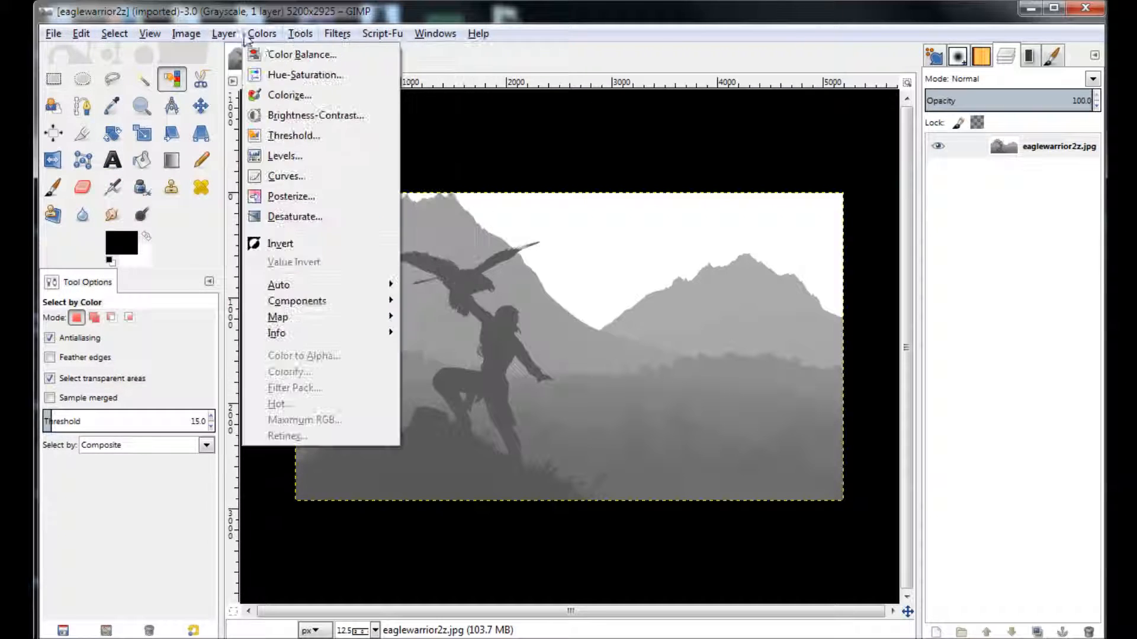
pyautogui.click(290, 136)
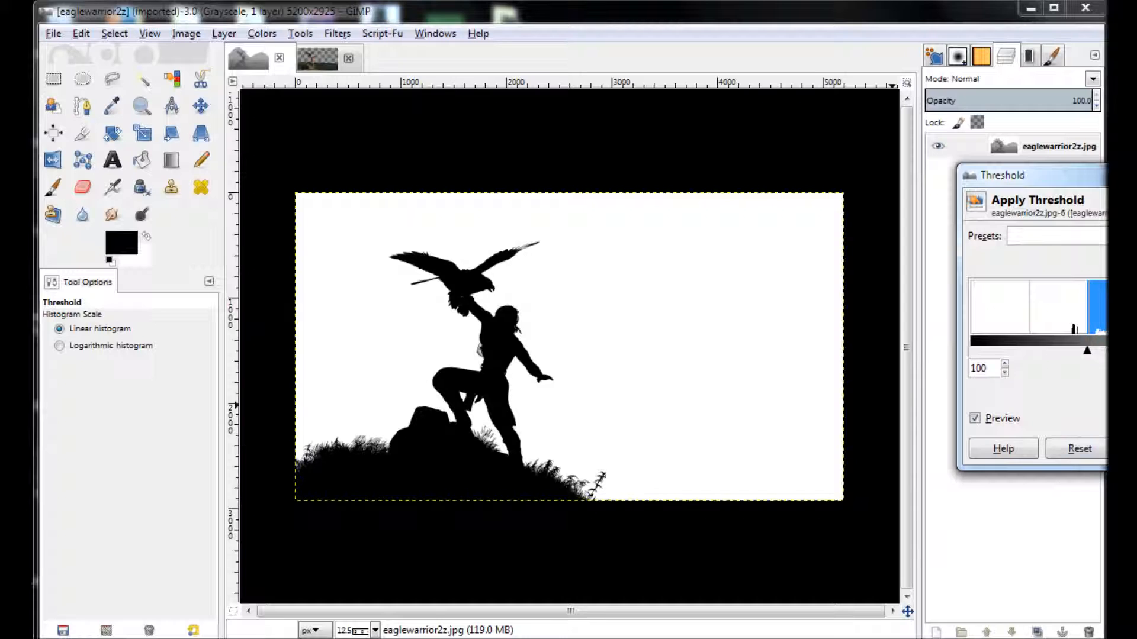
pyautogui.press('Return')
# Select and copy the whole depth map thresholded at 100 and paste it into the eaglewarrior2 image as a new top layer
pyautogui.click(114, 34)
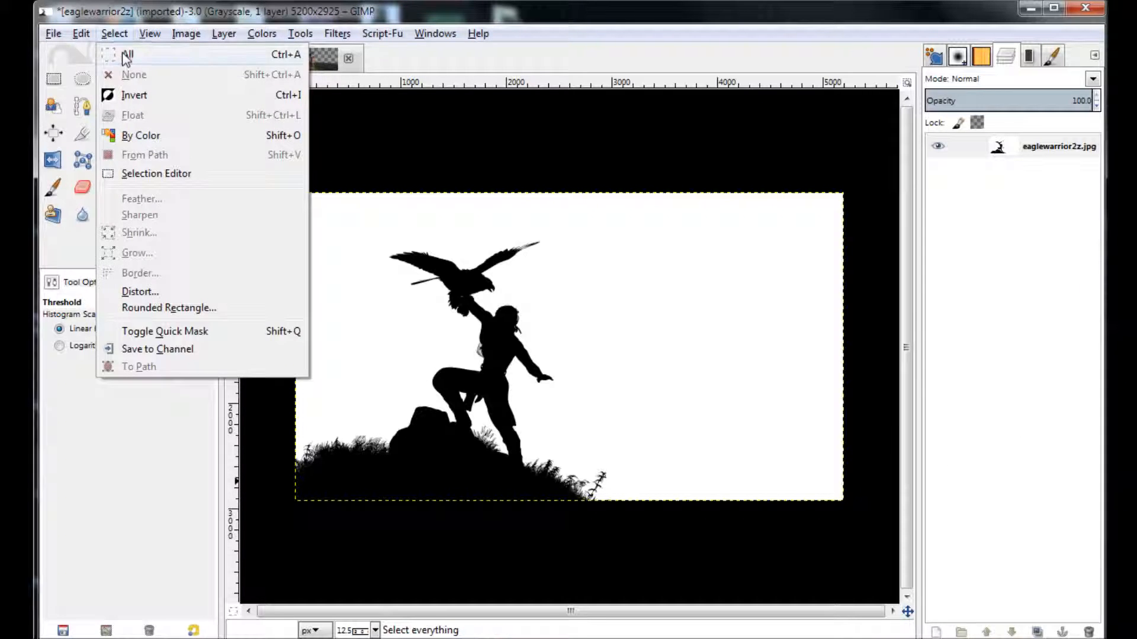
pyautogui.click(125, 56)
pyautogui.click(91, 36)
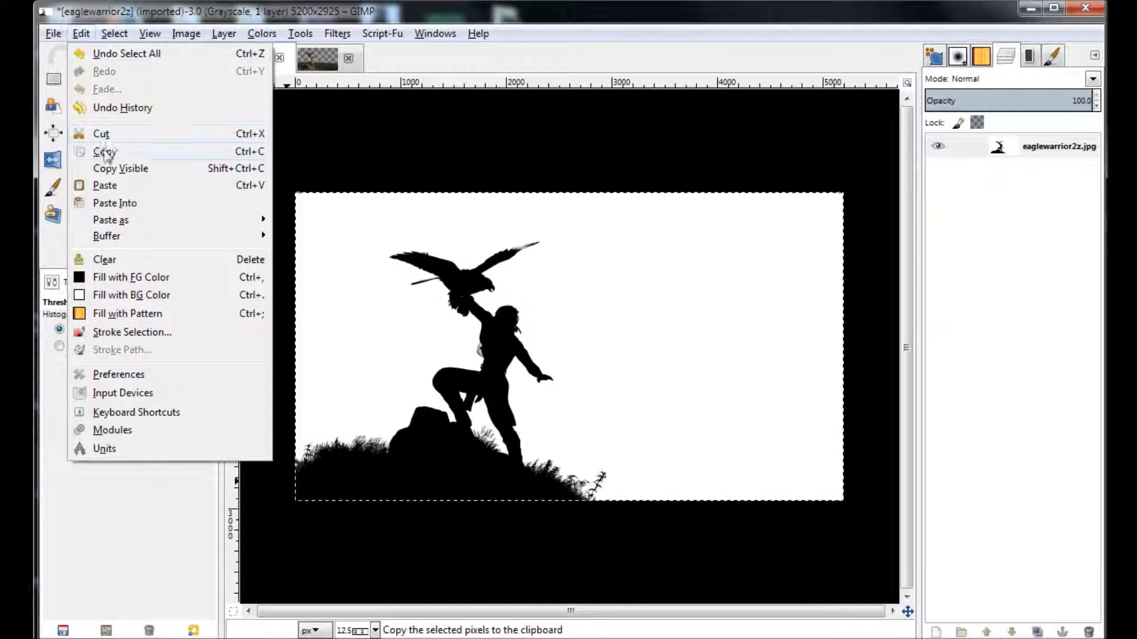
pyautogui.click(109, 150)
pyautogui.click(314, 62)
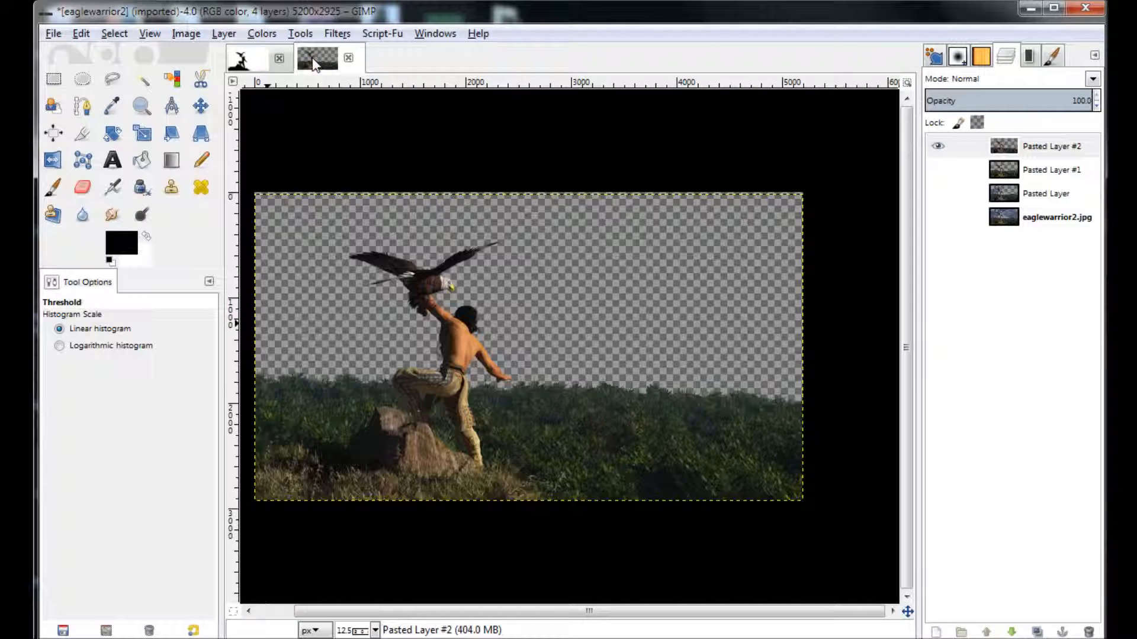
pyautogui.click(83, 34)
pyautogui.click(104, 185)
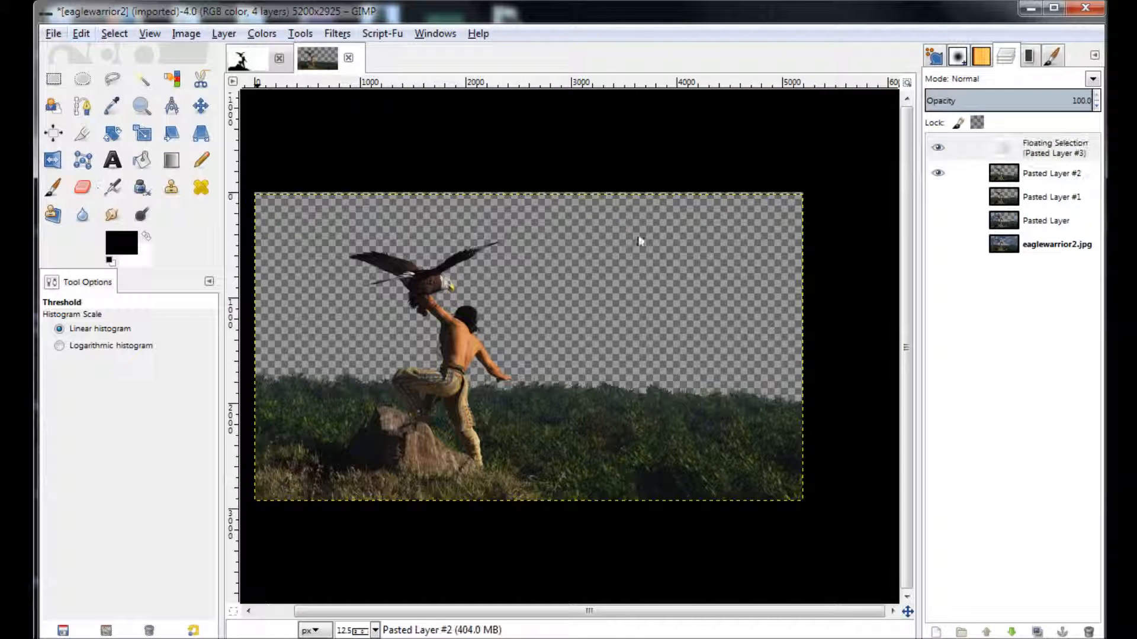
pyautogui.click(936, 632)
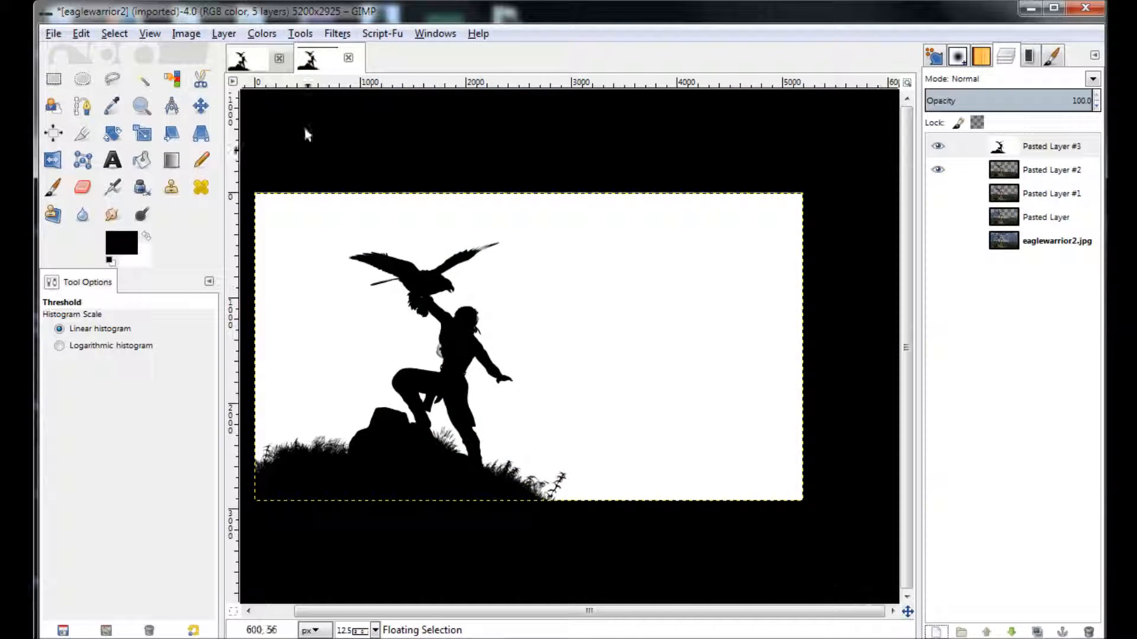
# Select the black warrior, rock and grass silhouette by color and delete the Pasted Layer #3 mask, keeping the selection
pyautogui.click(178, 83)
pyautogui.click(367, 465)
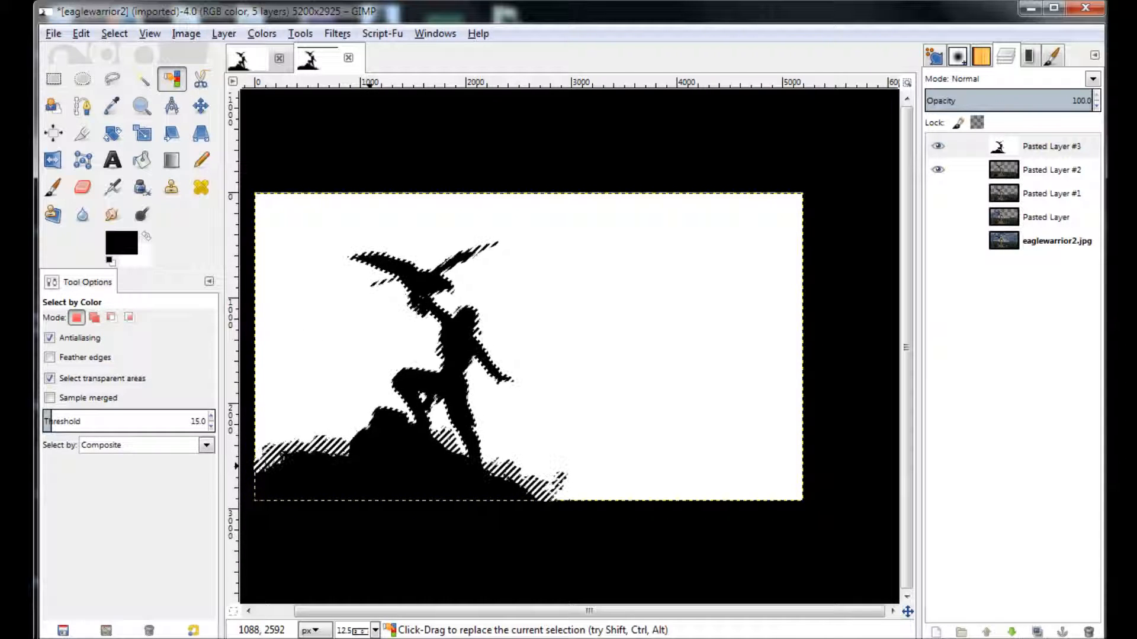
pyautogui.click(1088, 632)
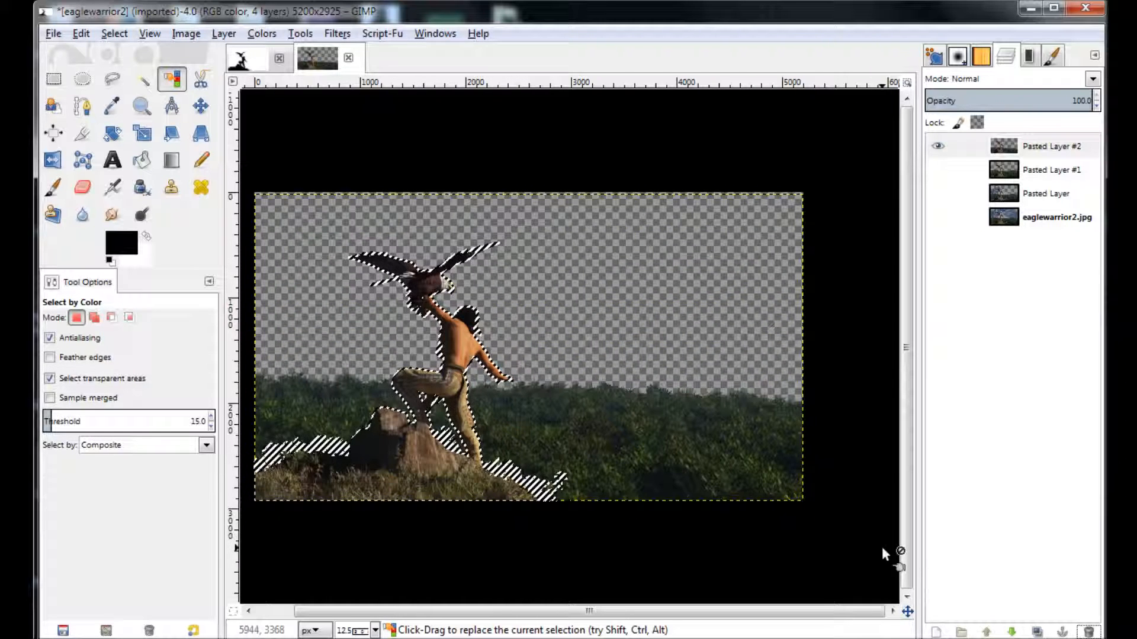
# Copy the selected warrior, eagle, rock and foreground grass from Pasted Layer #2 and paste them as a new layer
pyautogui.click(81, 33)
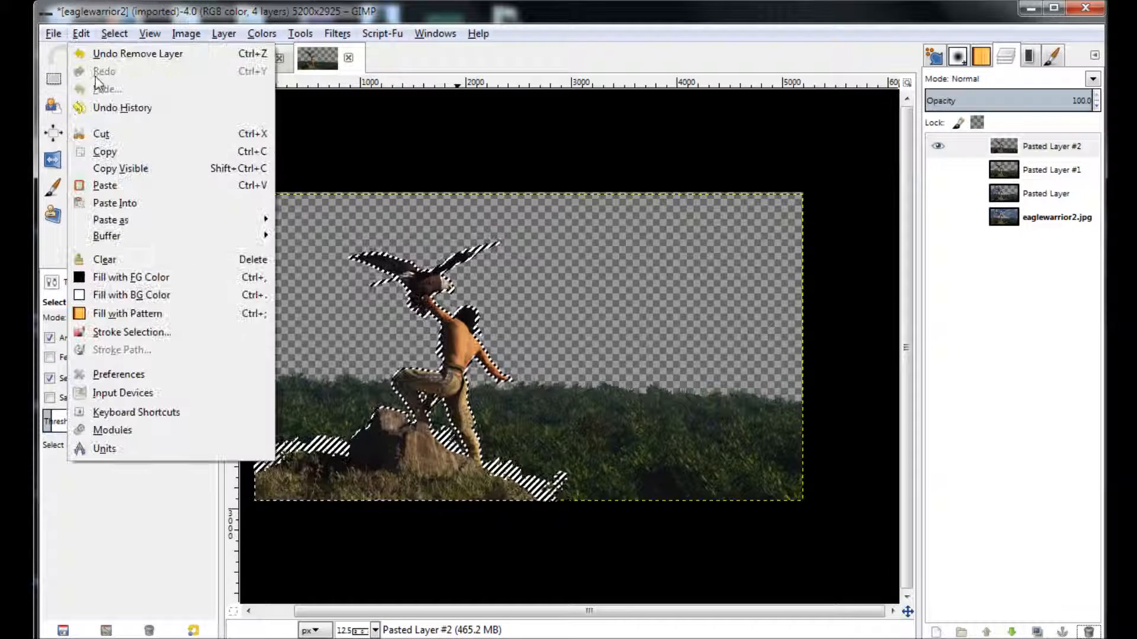
pyautogui.click(105, 151)
pyautogui.click(81, 33)
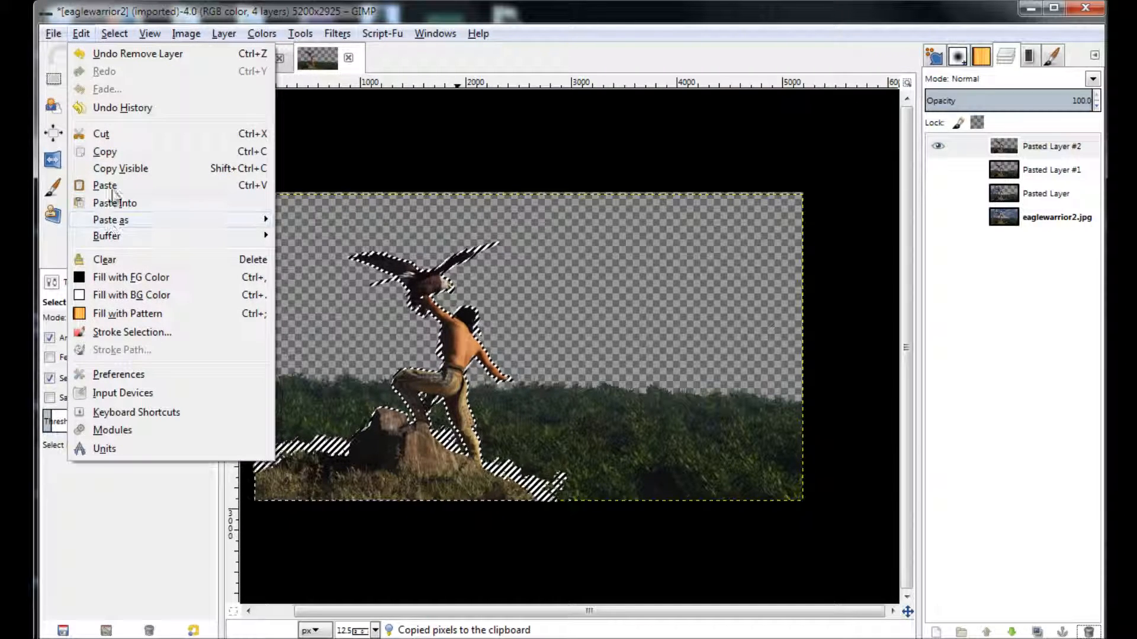
pyautogui.click(105, 185)
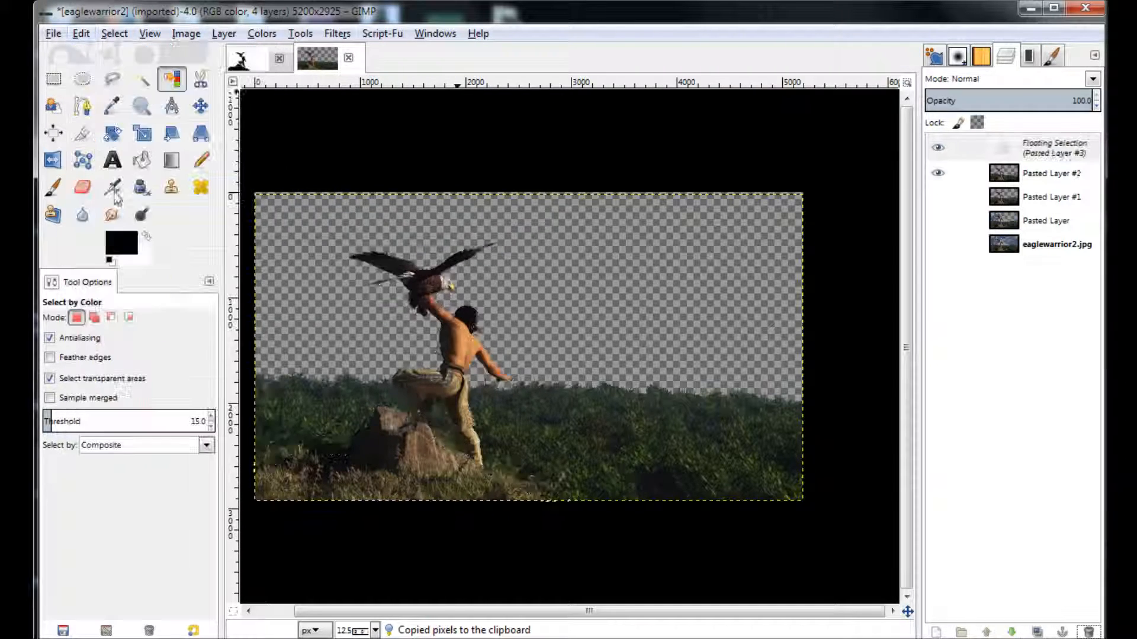
pyautogui.click(936, 632)
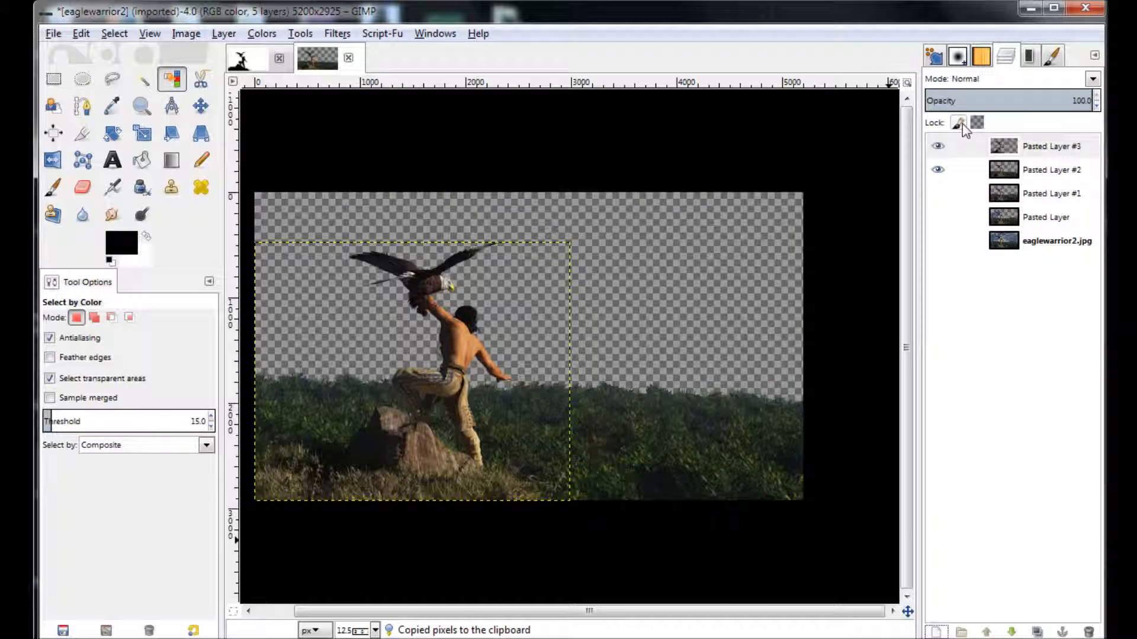
# Show the hidden Pasted Layer #1, Pasted Layer and eaglewarrior2.jpg layers so the full image is displayed
pyautogui.click(938, 193)
pyautogui.click(938, 217)
pyautogui.click(940, 241)
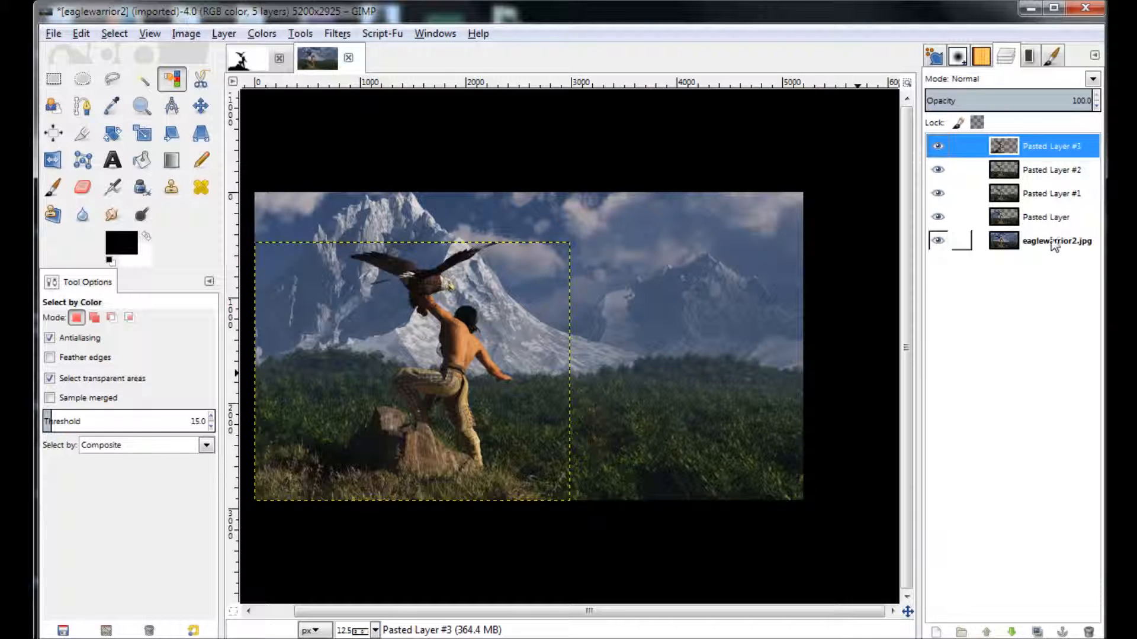
# Add a transparent layer and lower it to sit directly above the eaglewarrior2.jpg background and below Pasted Layer
pyautogui.click(936, 631)
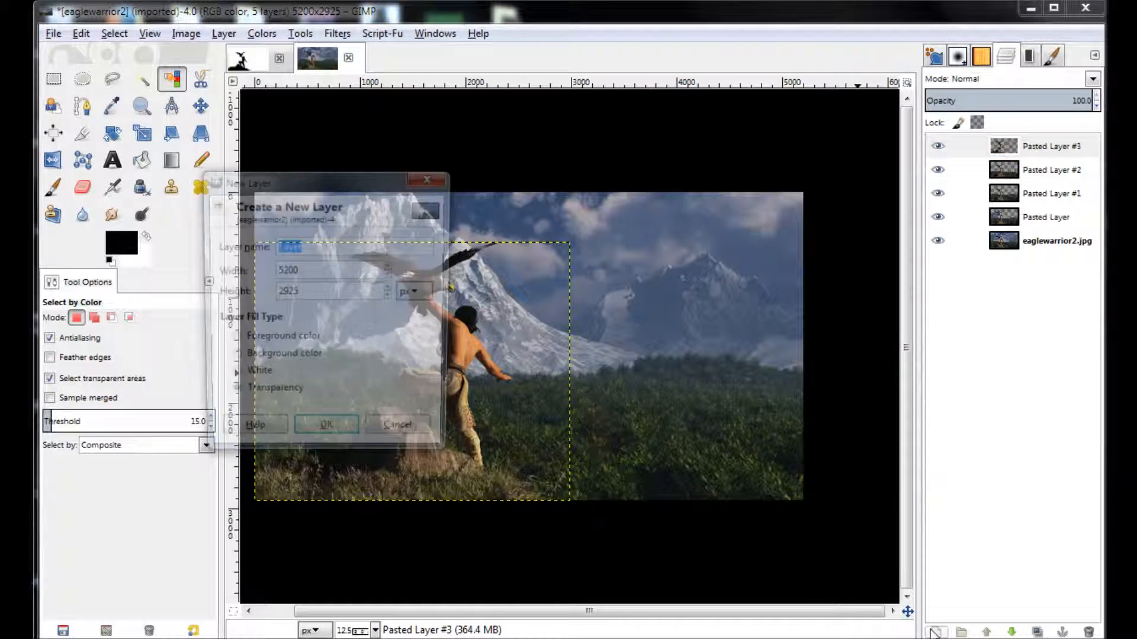
pyautogui.click(326, 437)
pyautogui.moveTo(1023, 153); pyautogui.dragTo(1043, 267)
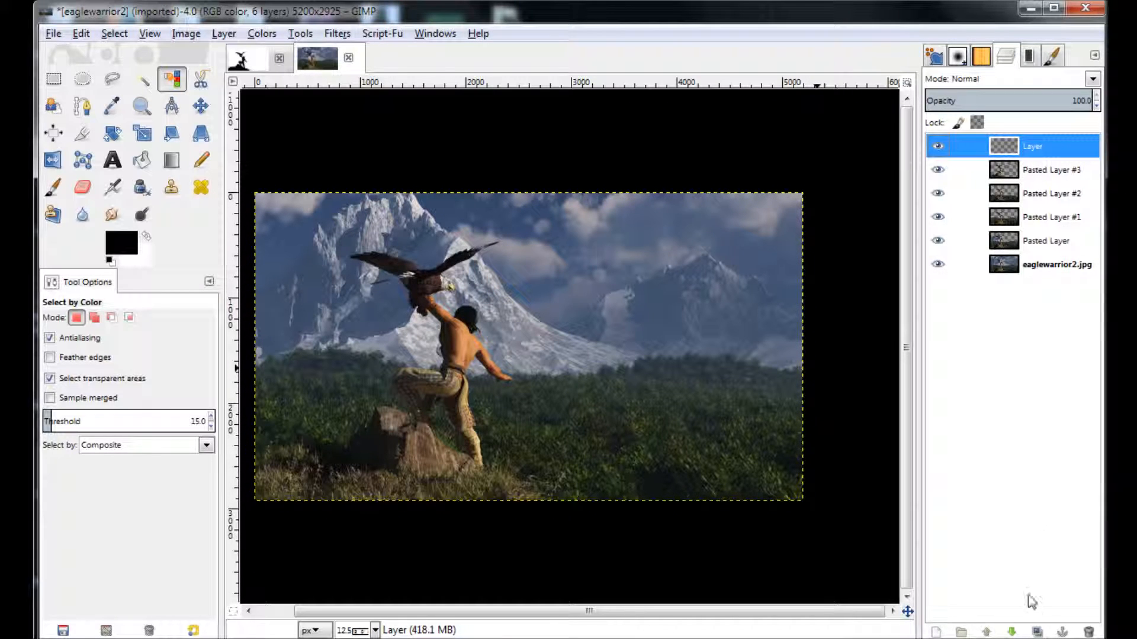
pyautogui.click(1011, 632)
pyautogui.click(1011, 632)
pyautogui.click(1011, 632)
pyautogui.click(1011, 632)
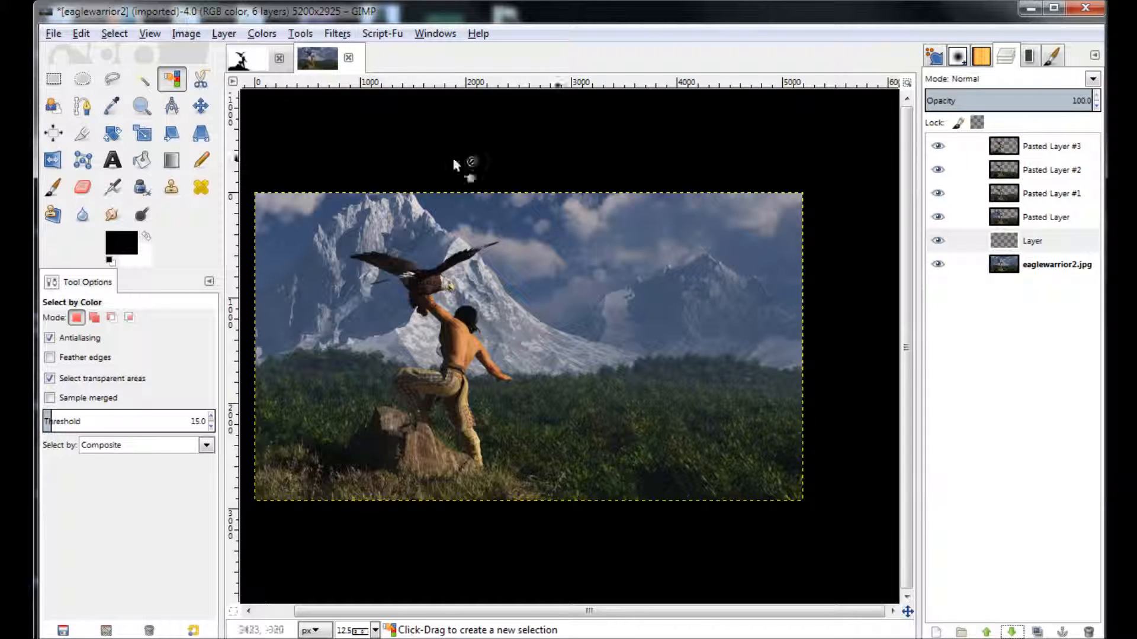
# Set up the Airbrush with the LJF Smoke B - Sharper brush at a size of 474.55
pyautogui.click(56, 189)
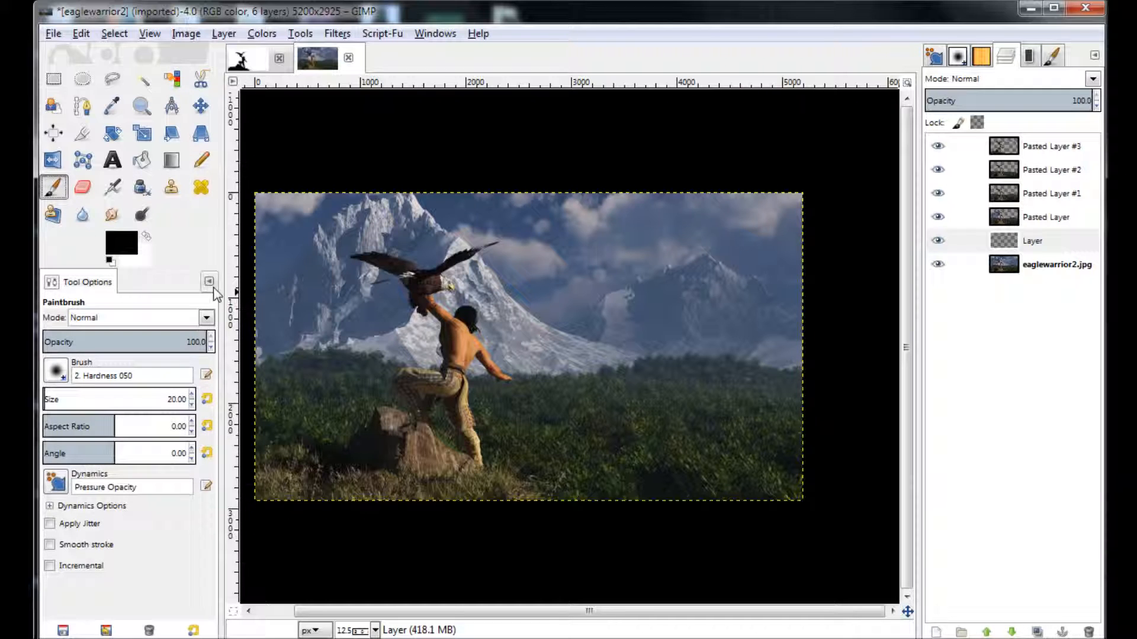
pyautogui.click(119, 197)
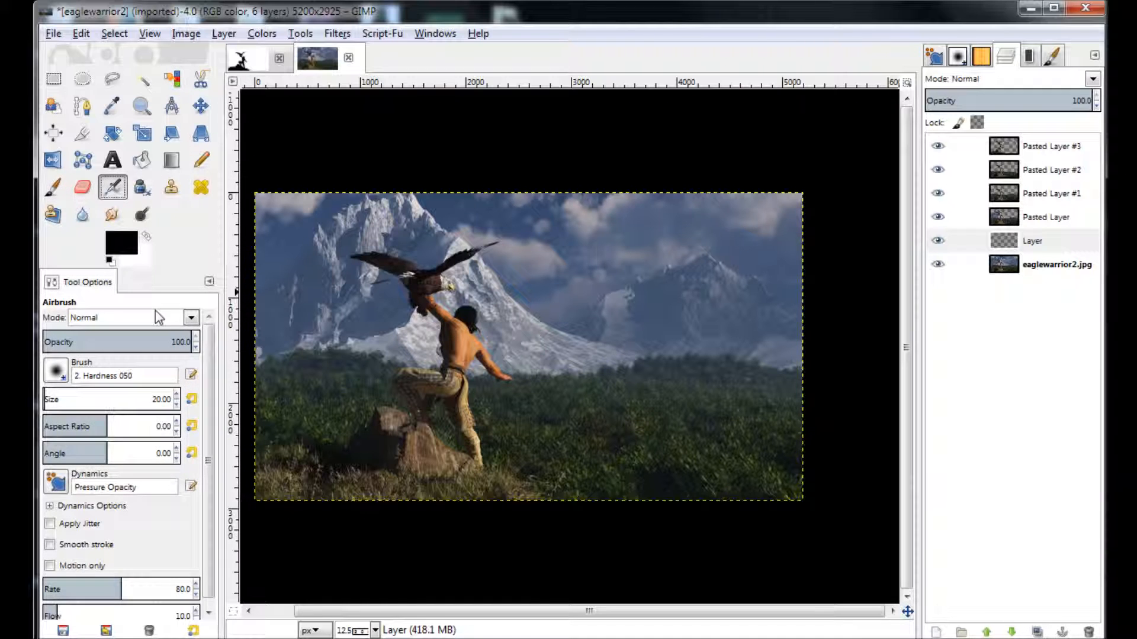
pyautogui.click(57, 370)
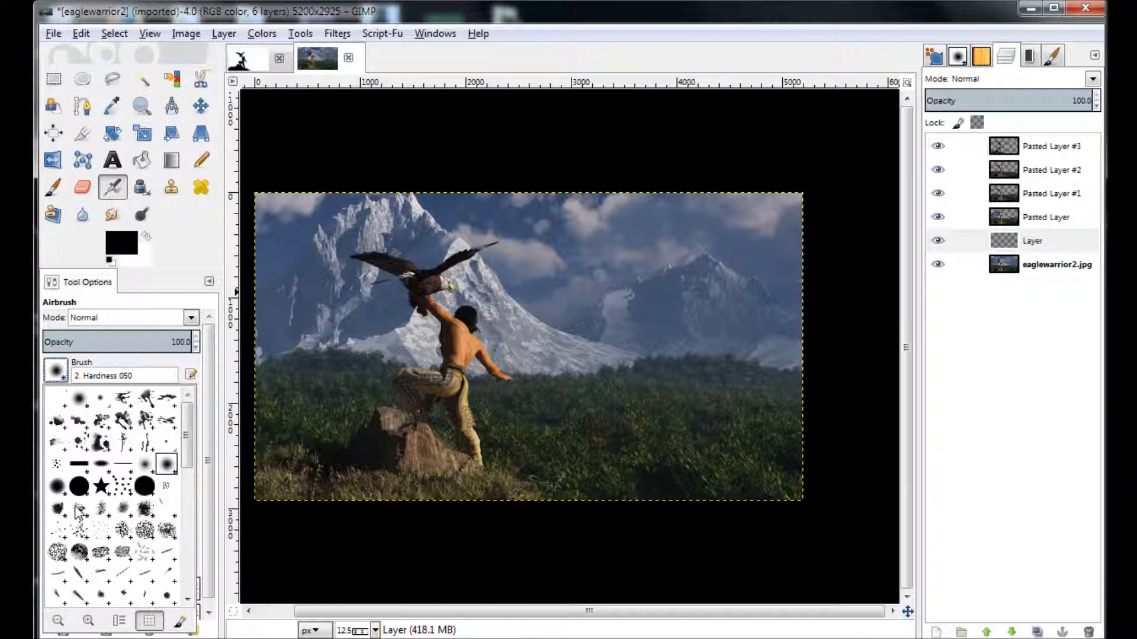
pyautogui.moveTo(182, 449); pyautogui.dragTo(181, 464)
pyautogui.scroll(-10, 184, 472)
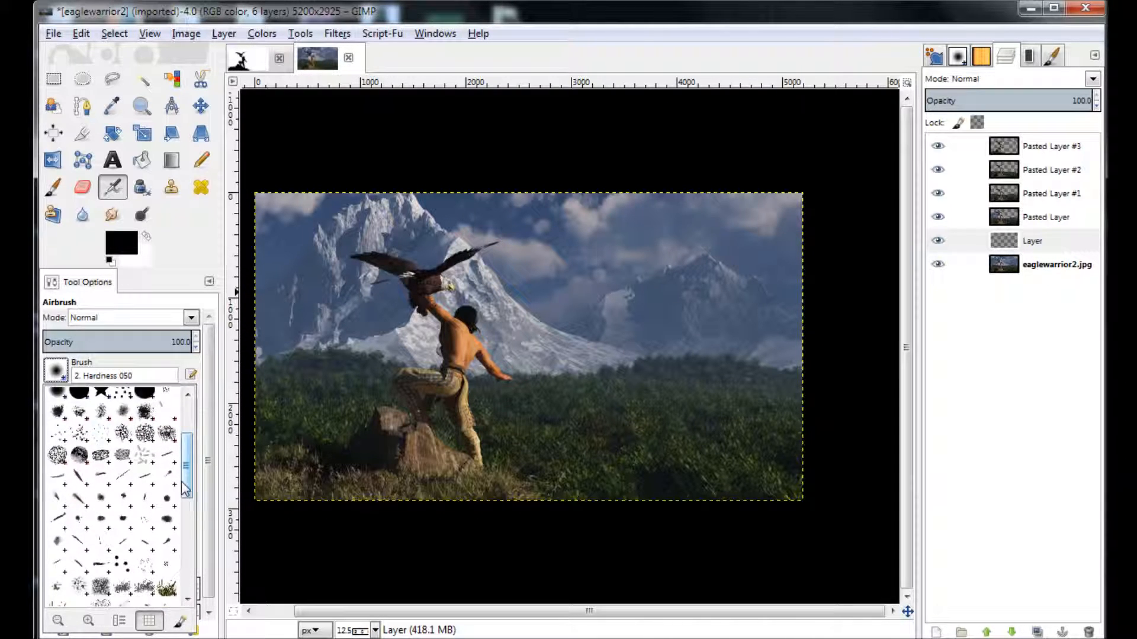
pyautogui.scroll(6, 188, 507)
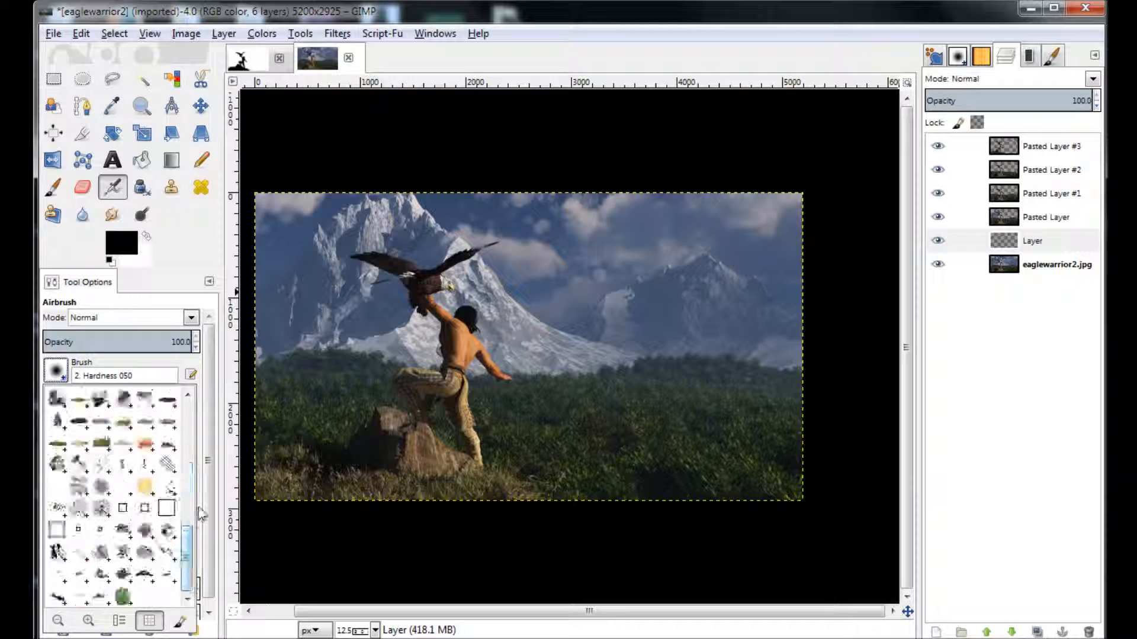
pyautogui.moveTo(188, 507); pyautogui.dragTo(185, 539)
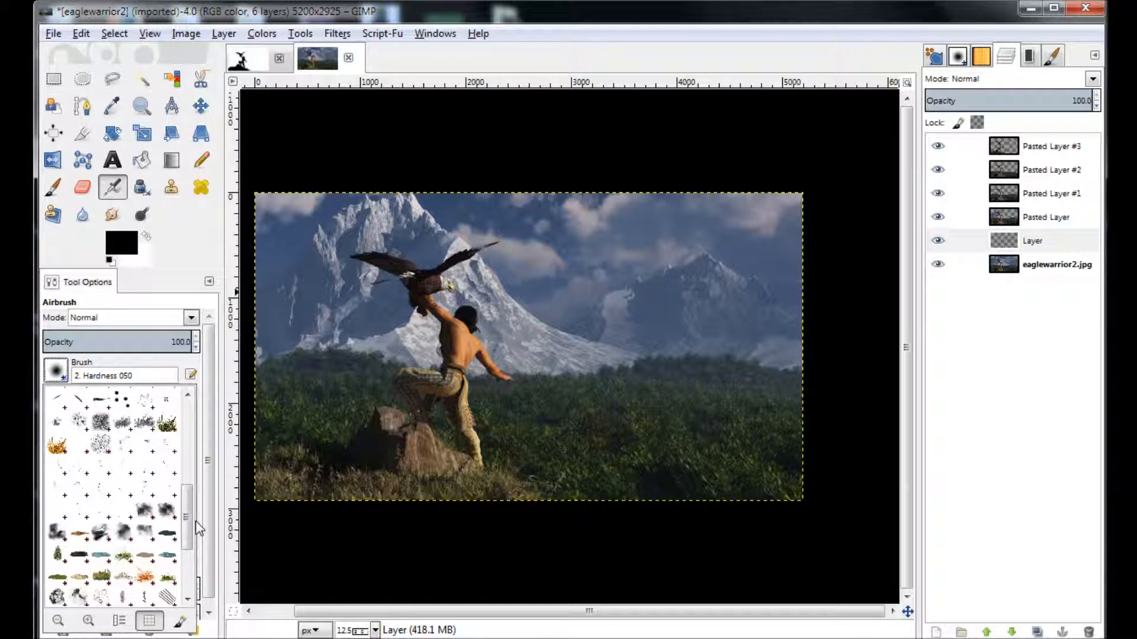
pyautogui.click(177, 511)
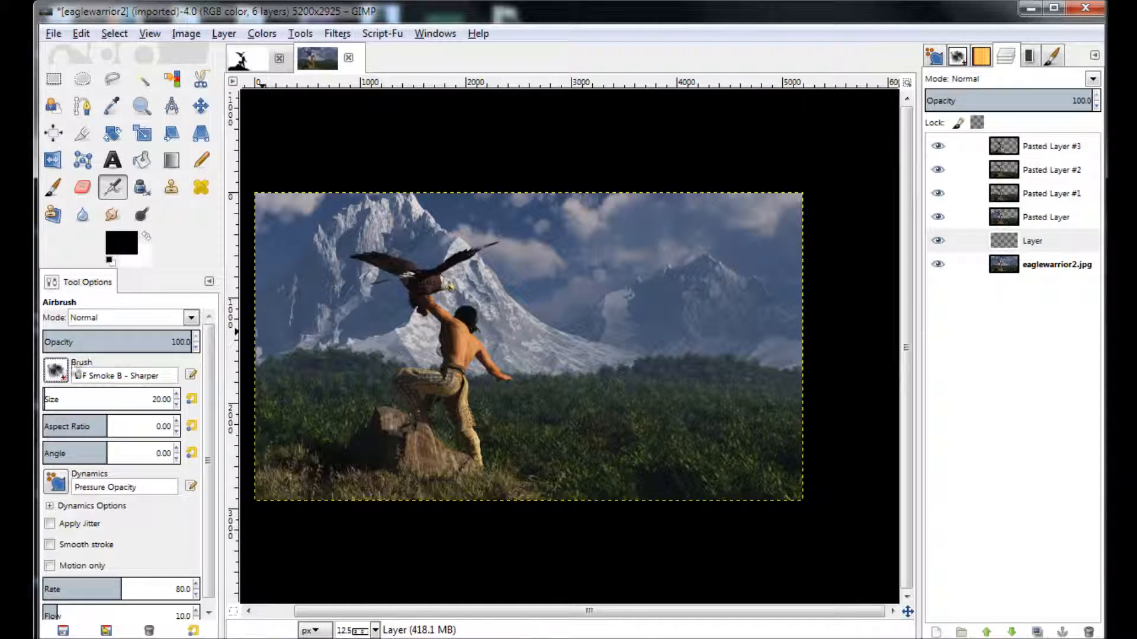
pyautogui.moveTo(100, 401); pyautogui.dragTo(103, 400)
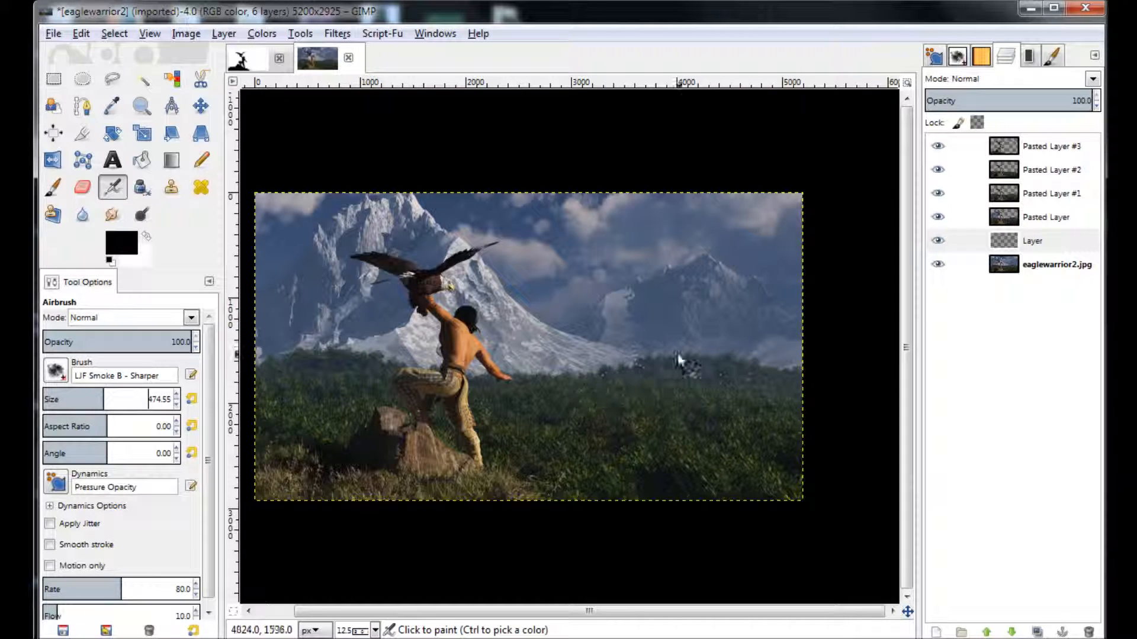
pyautogui.click(591, 341)
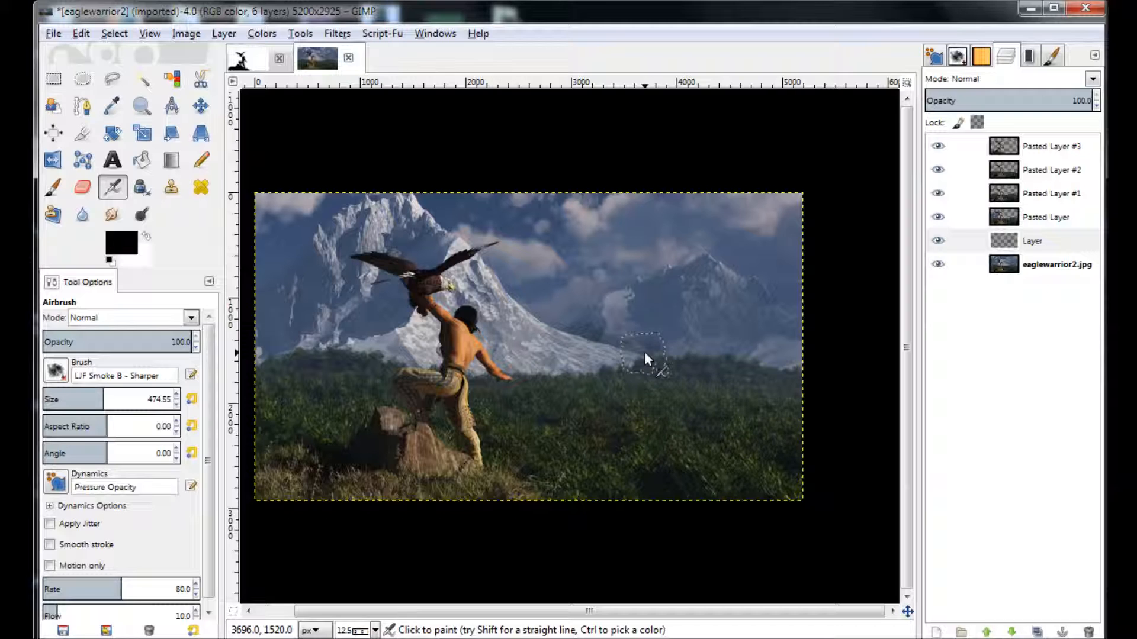
pyautogui.click(81, 33)
pyautogui.click(100, 51)
pyautogui.click(81, 33)
pyautogui.click(110, 65)
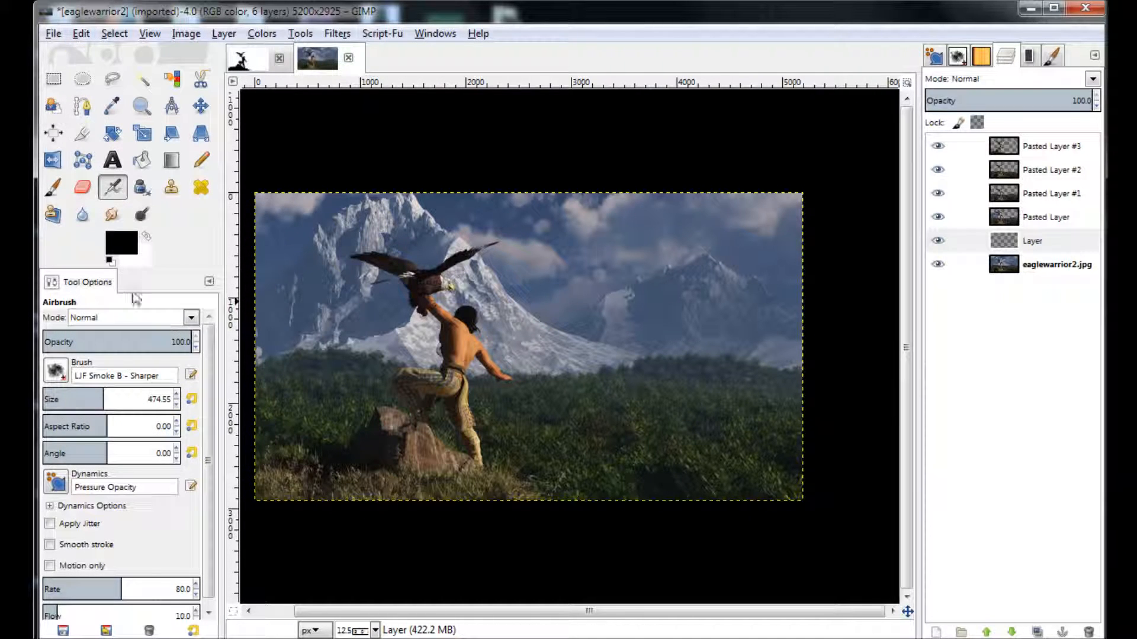
# Make white the foreground color, airbrush mist at the mountain base behind the forest, and compare with the mist layer hidden
pyautogui.click(146, 233)
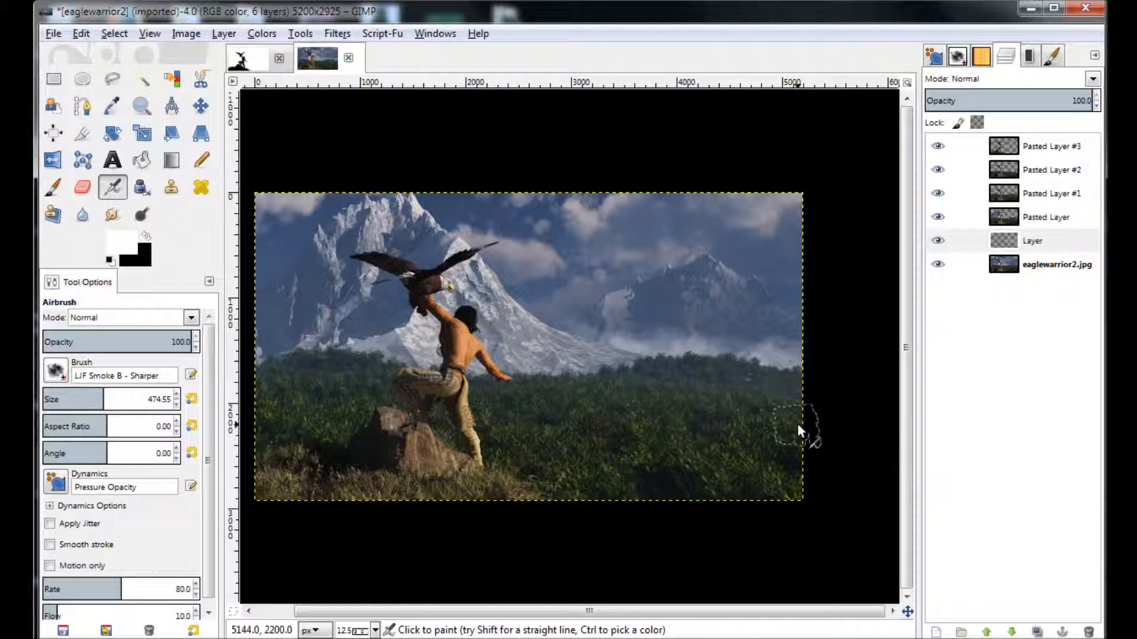
pyautogui.click(939, 243)
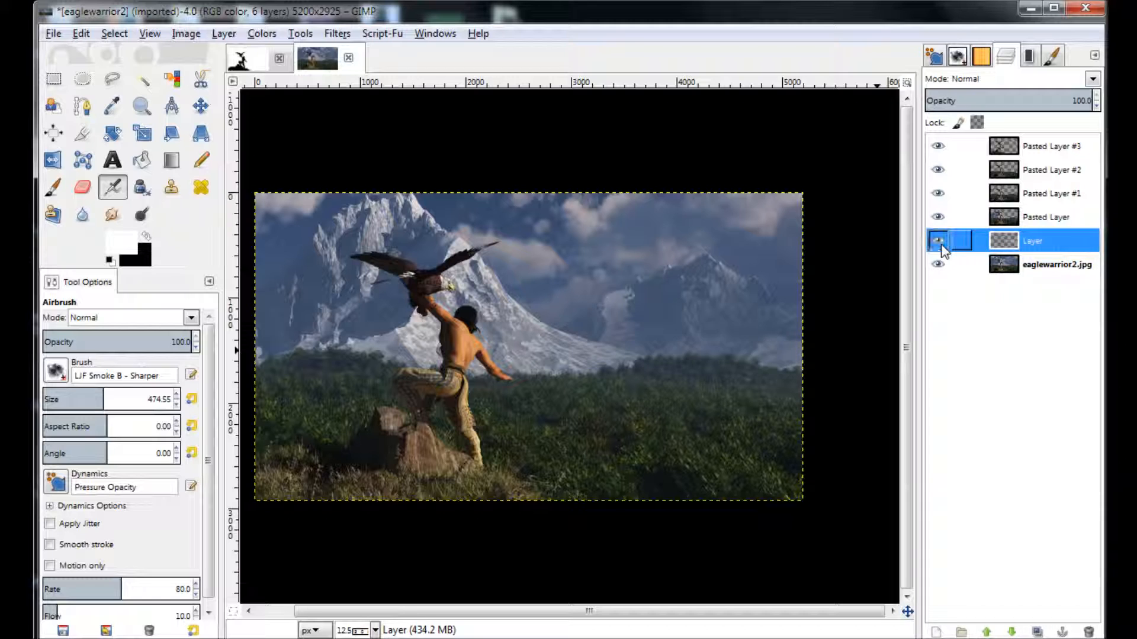
pyautogui.click(939, 243)
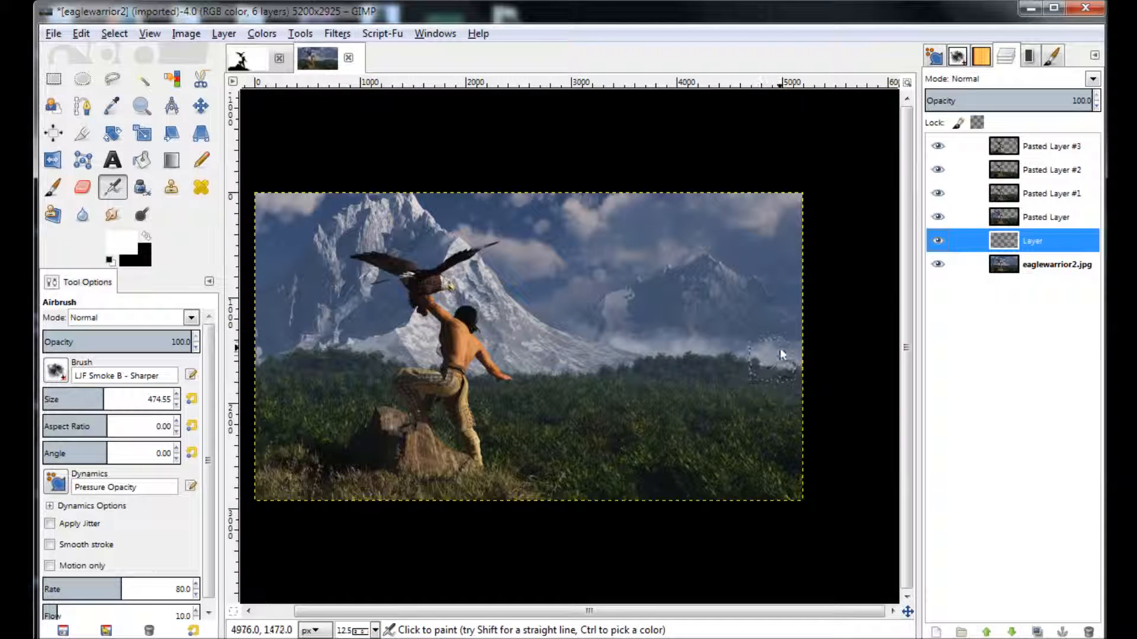
# Soften the mist at the mountain base using the Eraser with the soft round Untitled brush at 34.9 opacity
pyautogui.click(83, 187)
pyautogui.click(55, 370)
pyautogui.moveTo(189, 489); pyautogui.dragTo(190, 435)
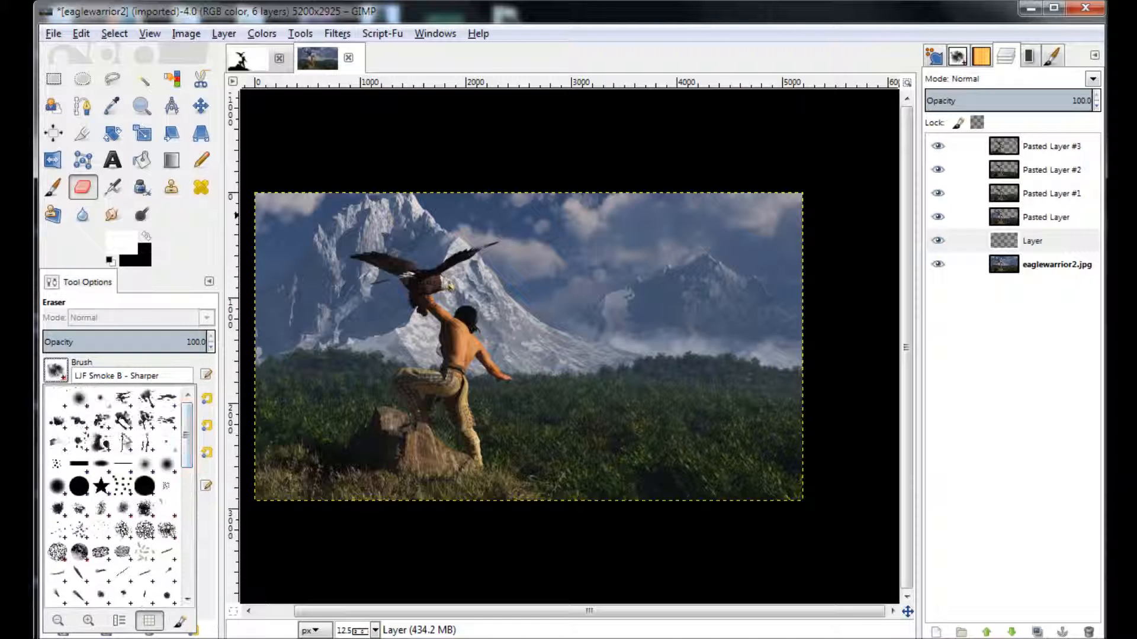
pyautogui.doubleClick(75, 404)
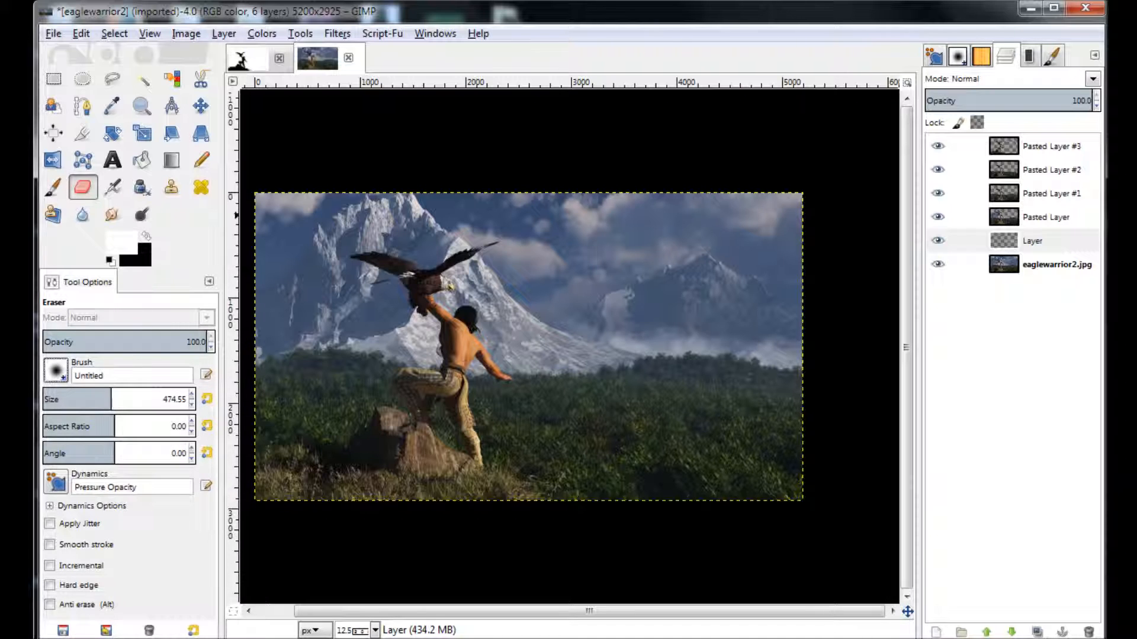
pyautogui.click(89, 342)
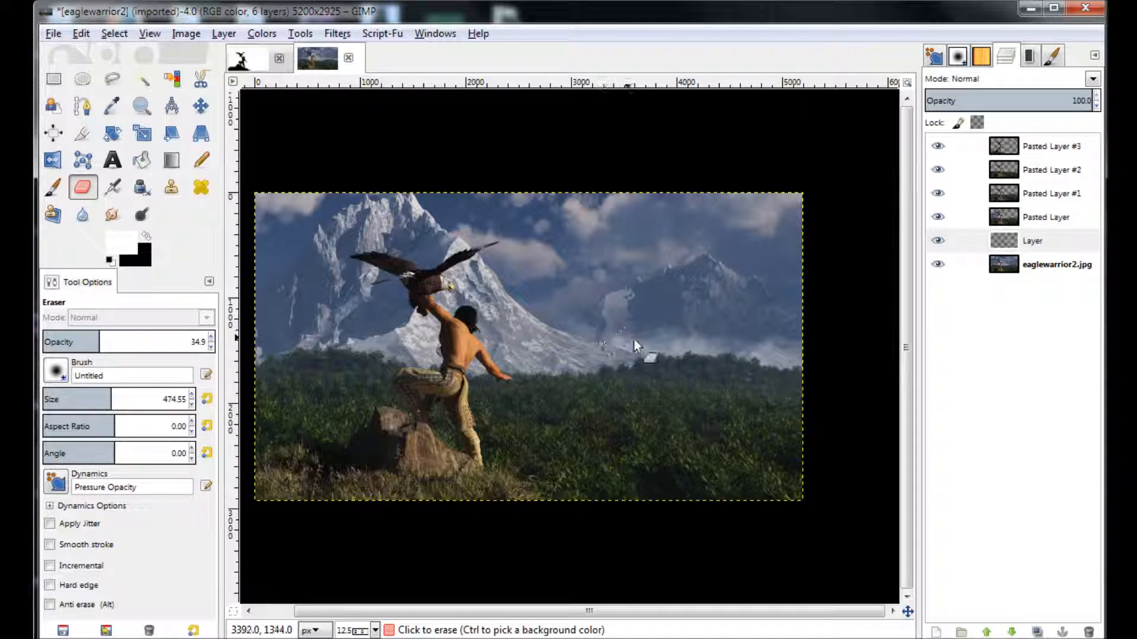
pyautogui.moveTo(794, 353); pyautogui.dragTo(751, 354)
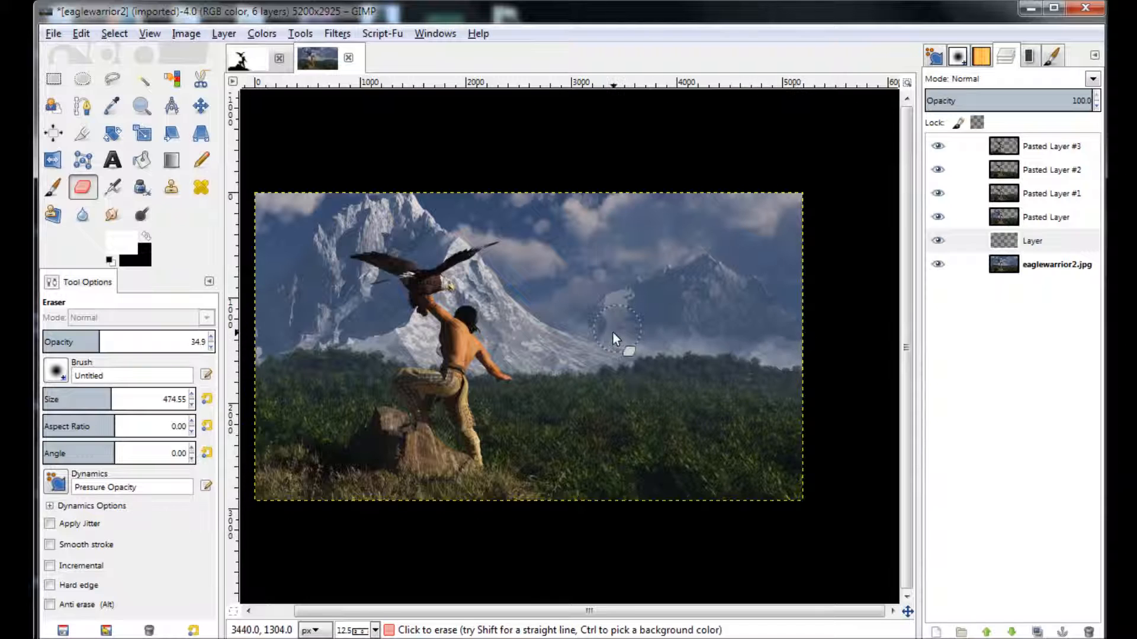
pyautogui.click(942, 243)
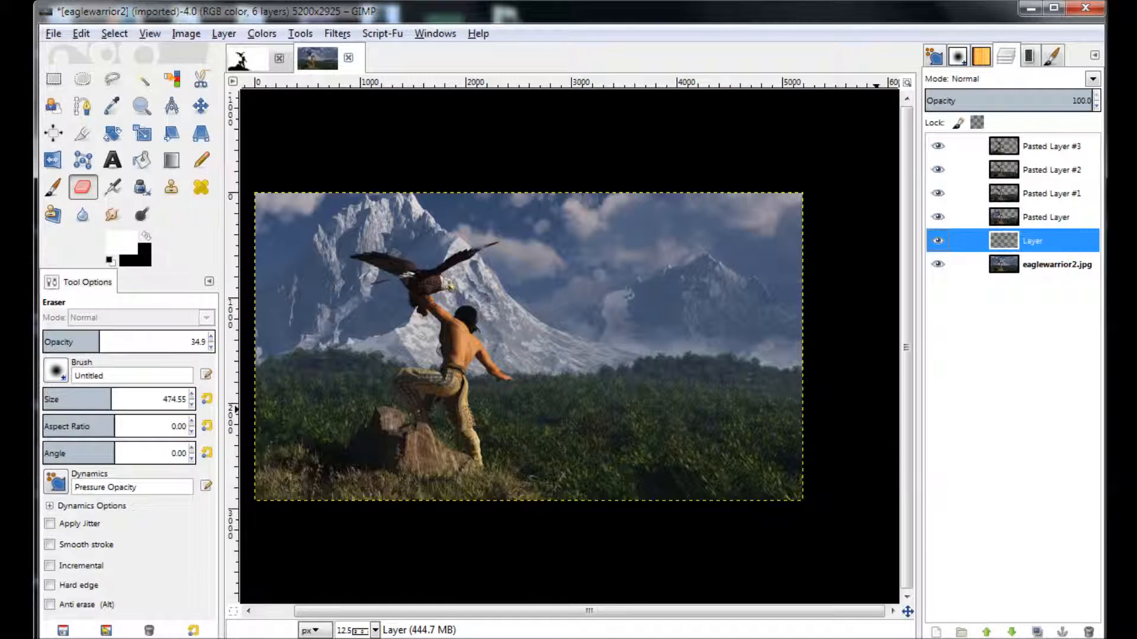
# Add another transparent layer and raise it to sit directly above Pasted Layer
pyautogui.click(936, 632)
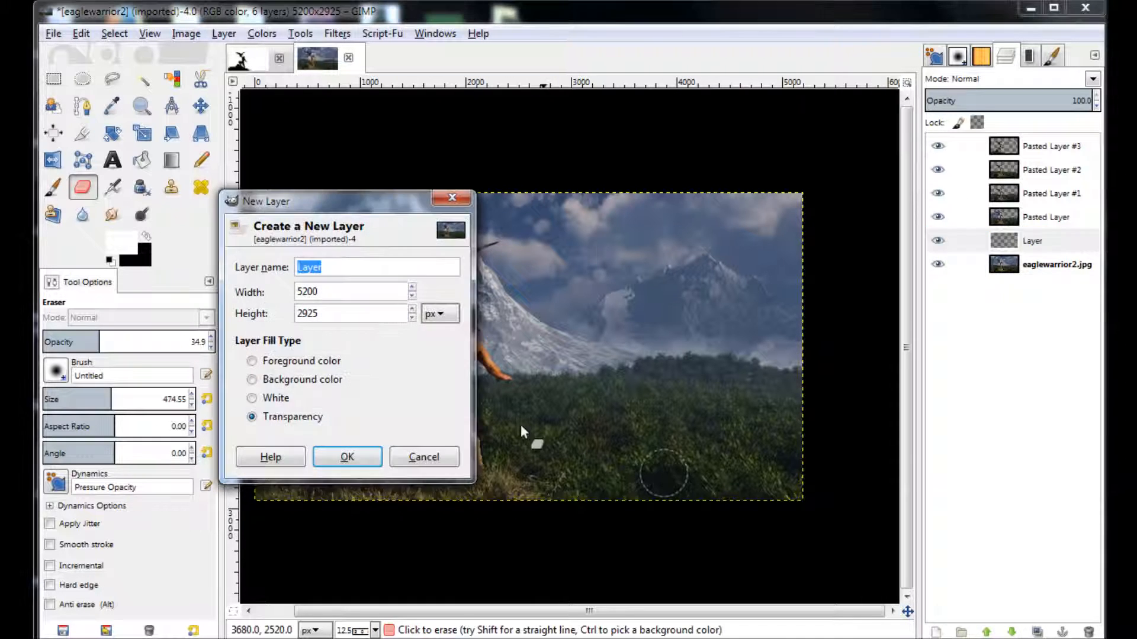
pyautogui.click(357, 460)
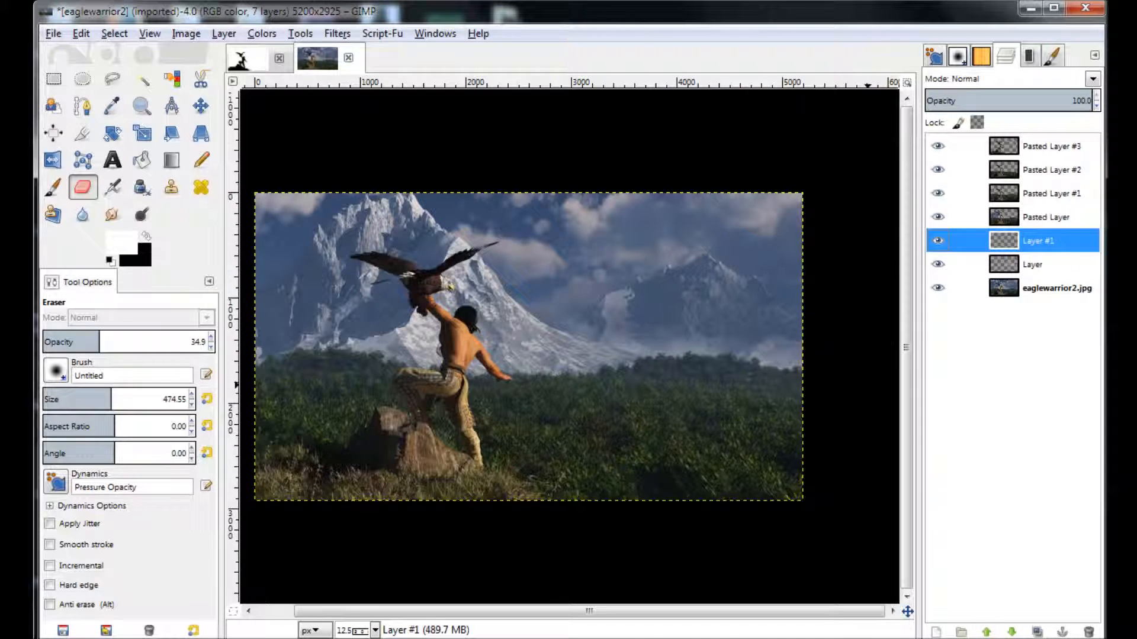
pyautogui.click(986, 632)
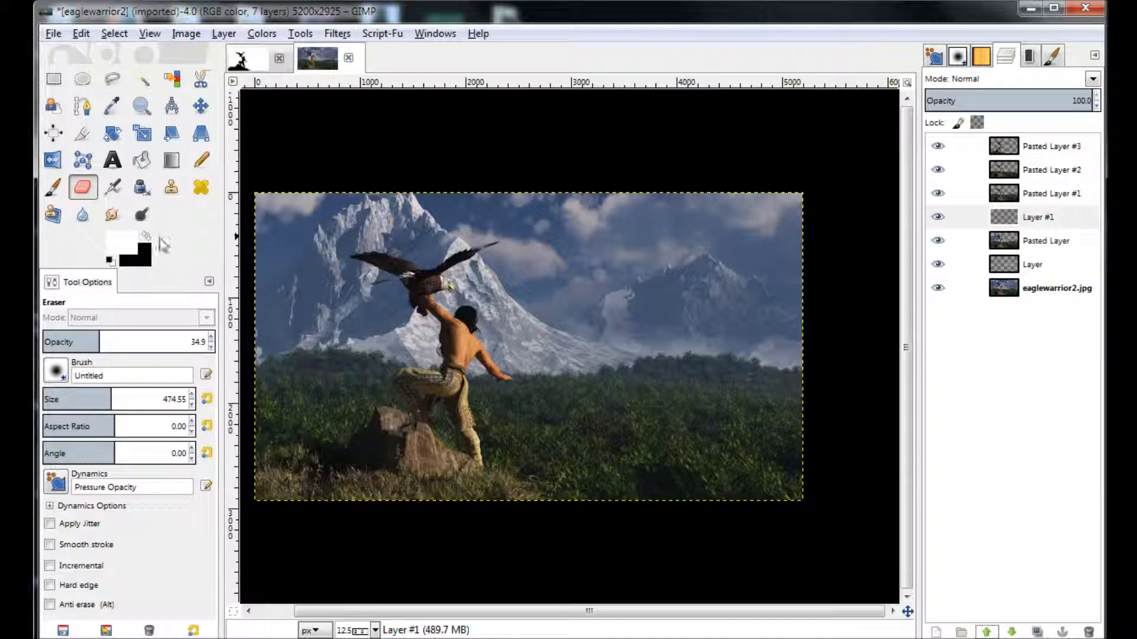
# Airbrush white mist along the distant tree line behind the warrior on Layer #1 with the LJF Smoke B - Sharper brush
pyautogui.click(53, 187)
pyautogui.click(113, 187)
pyautogui.click(56, 370)
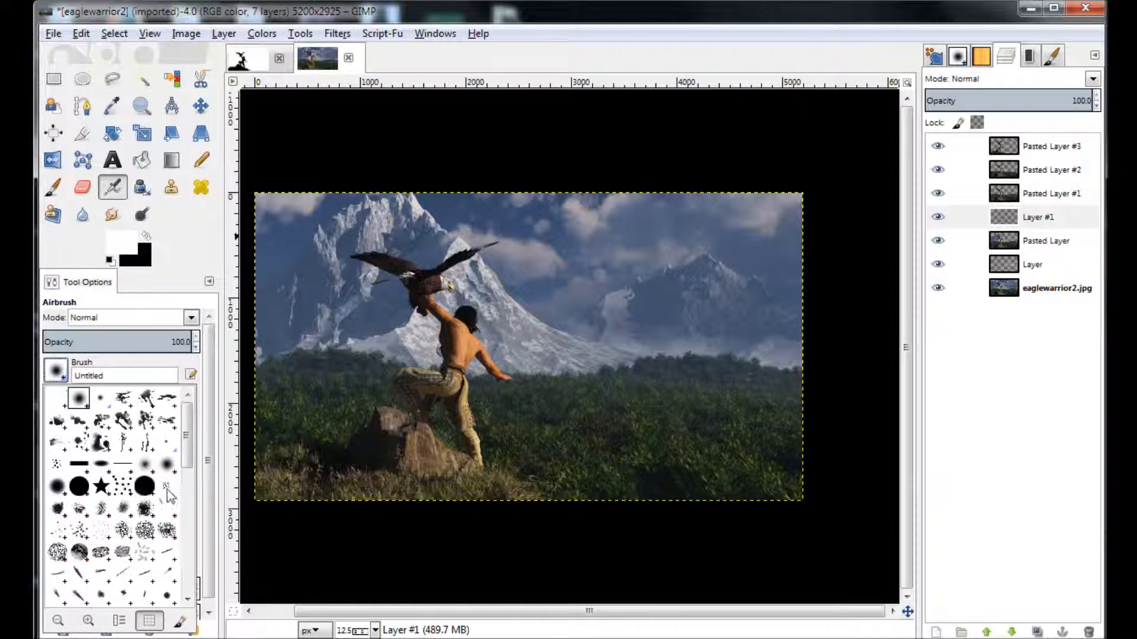
pyautogui.click(191, 531)
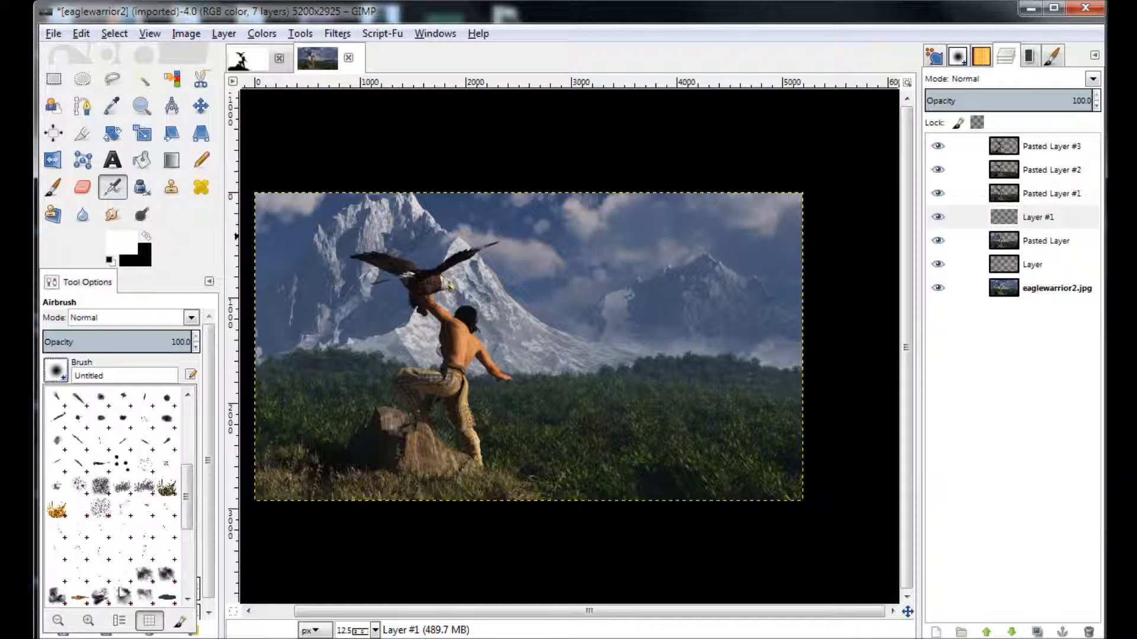
pyautogui.click(168, 575)
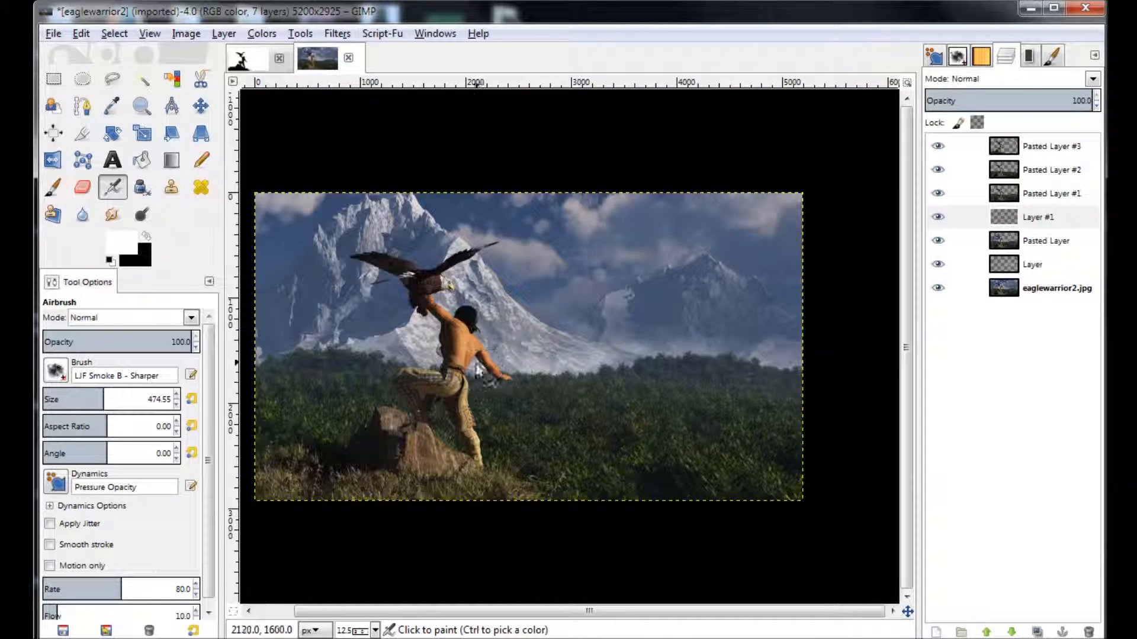
pyautogui.moveTo(261, 350)
pyautogui.mouseDown()
pyautogui.moveTo(351, 348)
pyautogui.moveTo(445, 367)
pyautogui.mouseUp()
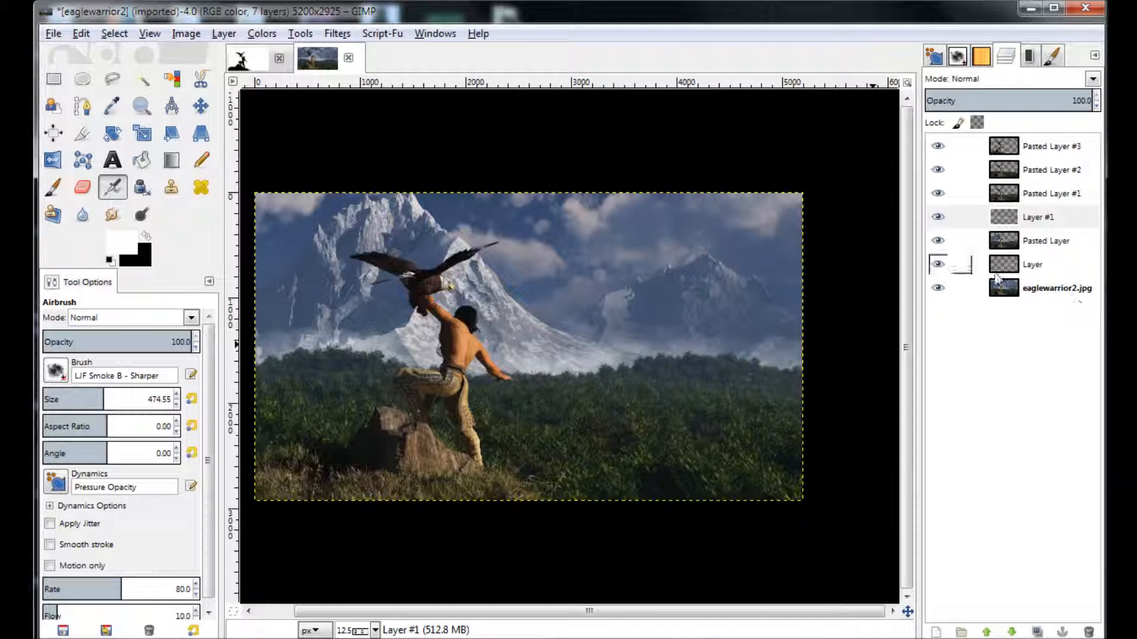
# Add a transparent layer directly above Pasted Layer #1 and airbrush white mist across the far forest to the warrior's right
pyautogui.click(935, 632)
pyautogui.click(369, 474)
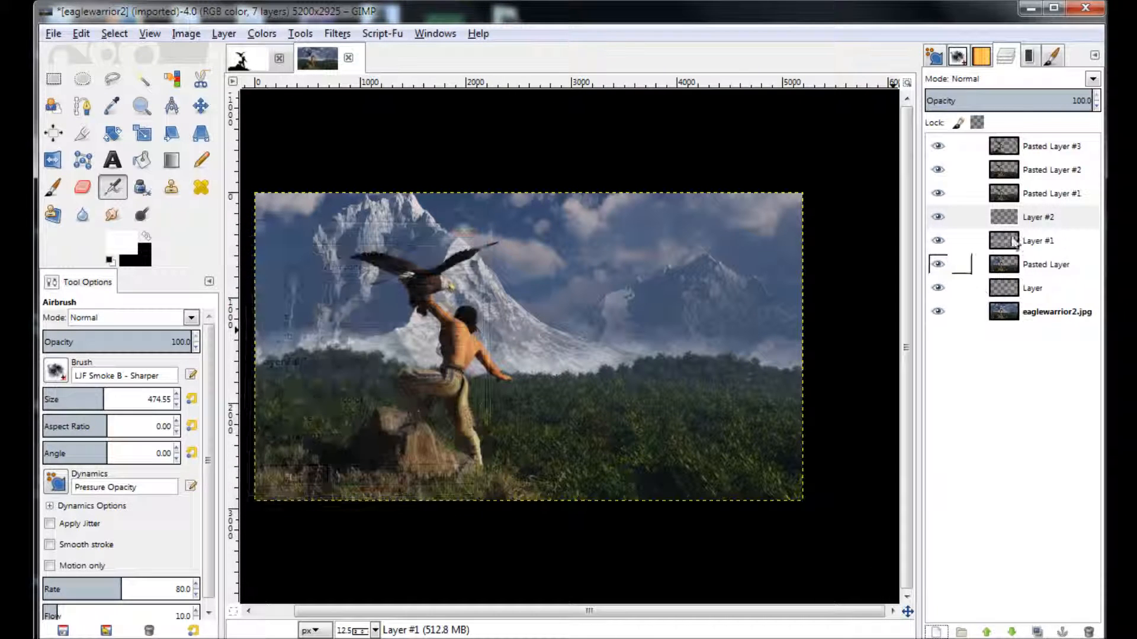
pyautogui.moveTo(971, 218); pyautogui.dragTo(1038, 184)
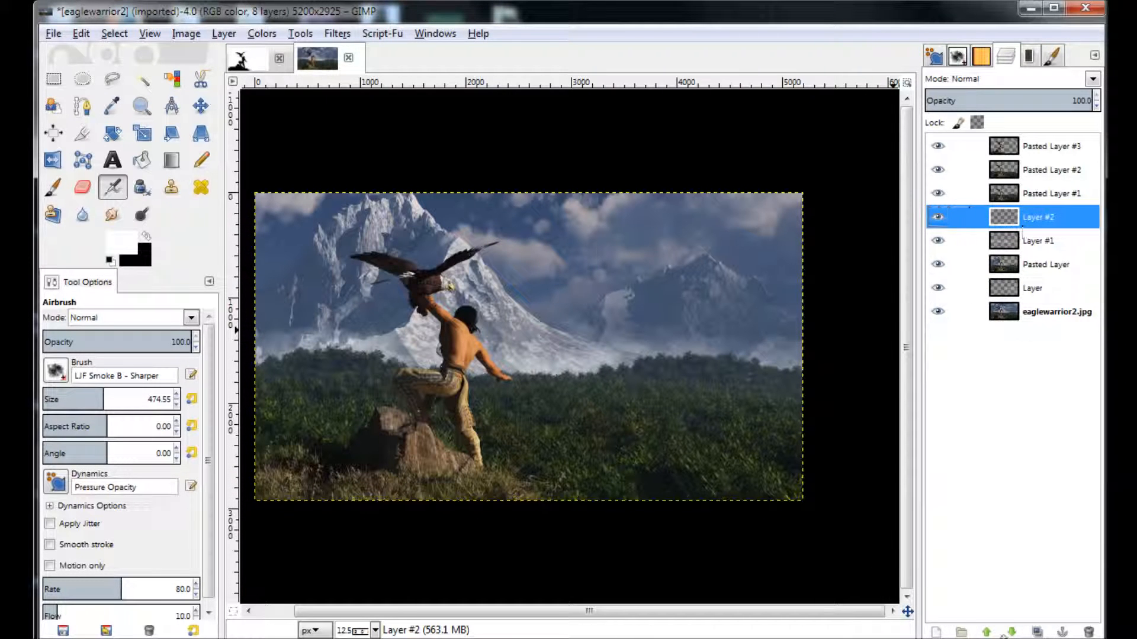
pyautogui.moveTo(587, 378)
pyautogui.mouseDown()
pyautogui.moveTo(735, 409)
pyautogui.moveTo(807, 409)
pyautogui.mouseUp()
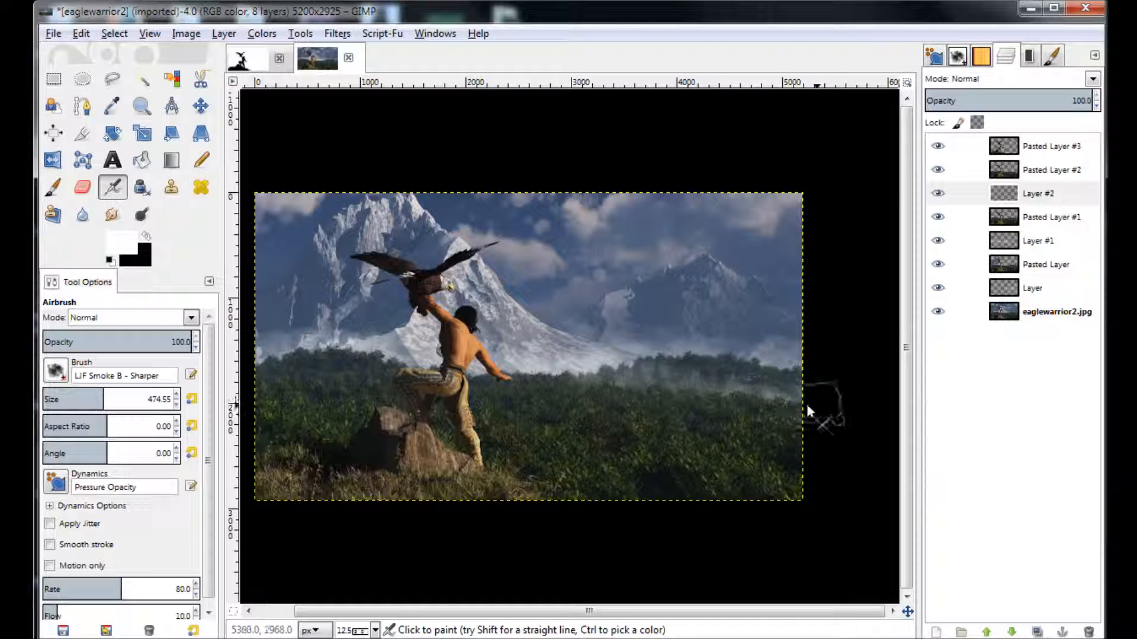
pyautogui.moveTo(666, 395); pyautogui.dragTo(558, 385)
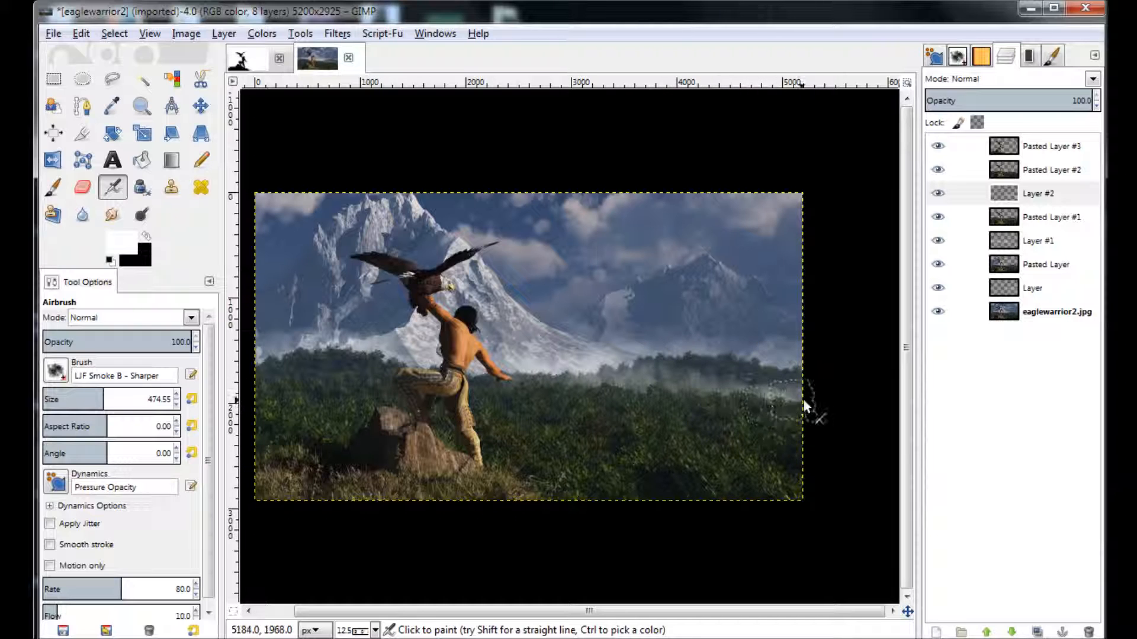
# Add a transparent layer and place it directly above Pasted Layer #2, below the warrior layer
pyautogui.click(936, 633)
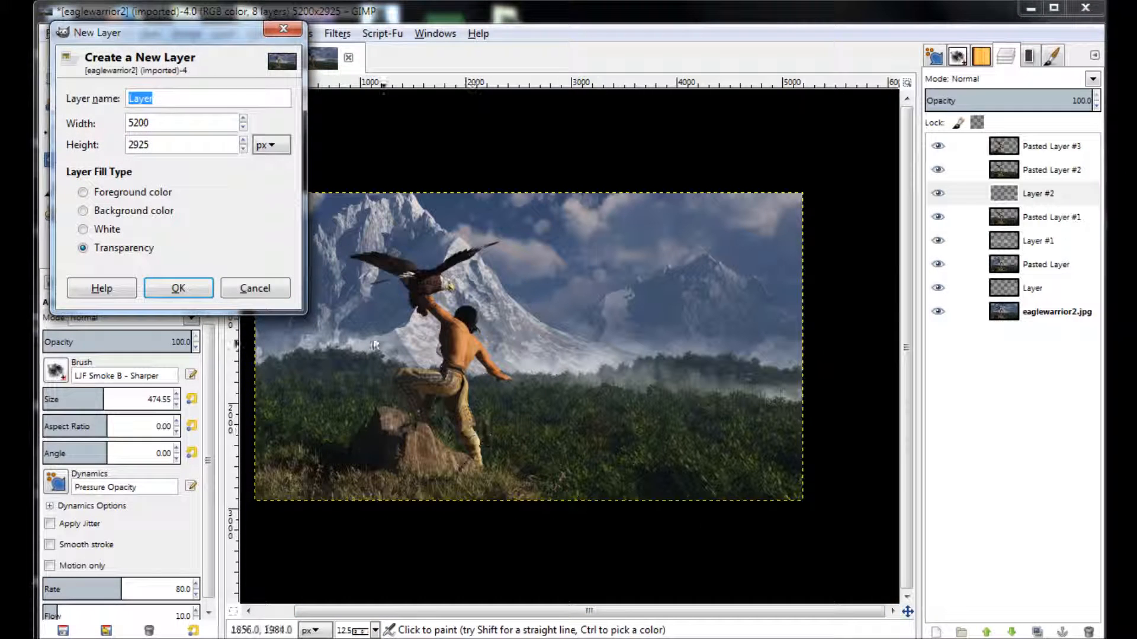
pyautogui.click(191, 288)
pyautogui.moveTo(1036, 199); pyautogui.dragTo(1037, 172)
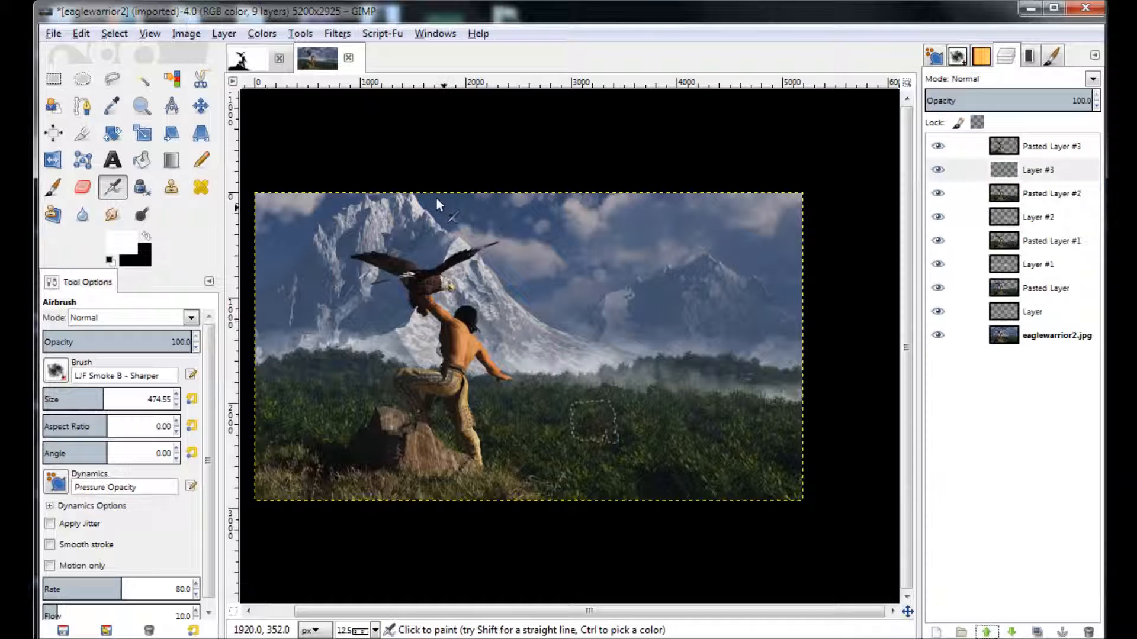
# Set the airbrush size to about 766 and airbrush white mist over the foreground grass and foliage around the warrior on Layer #3
pyautogui.moveTo(90, 401); pyautogui.dragTo(128, 400)
pyautogui.moveTo(504, 474)
pyautogui.mouseDown()
pyautogui.moveTo(698, 498)
pyautogui.moveTo(541, 483)
pyautogui.moveTo(374, 418)
pyautogui.moveTo(265, 429)
pyautogui.moveTo(289, 440)
pyautogui.mouseUp()
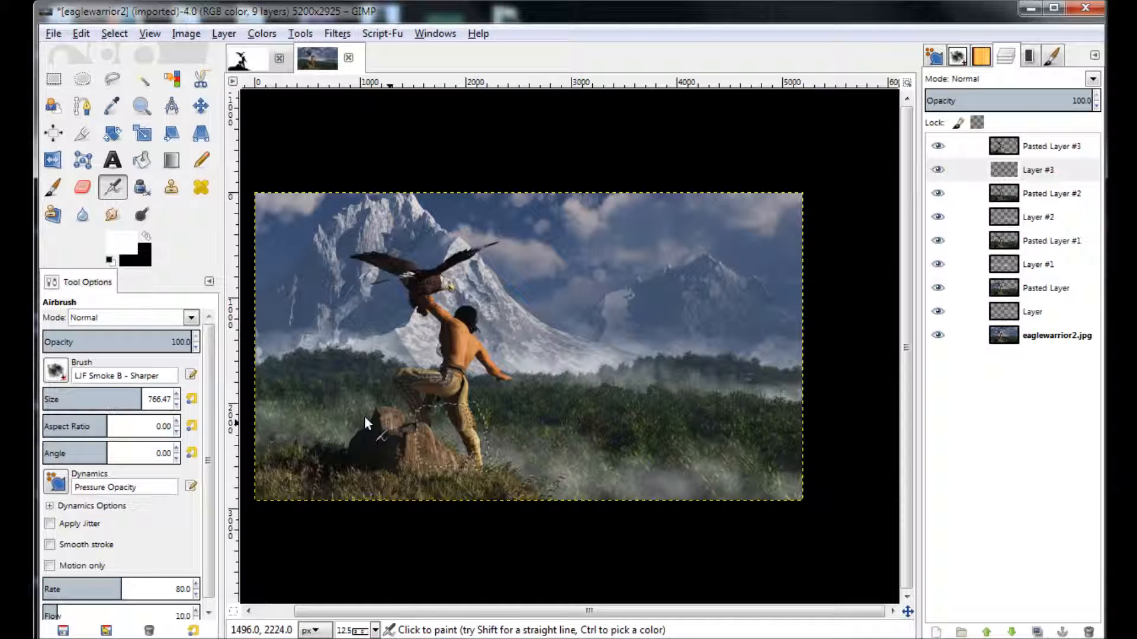
# Thin the foreground mist on Layer #3 using the Eraser with the soft round Untitled brush
pyautogui.click(82, 187)
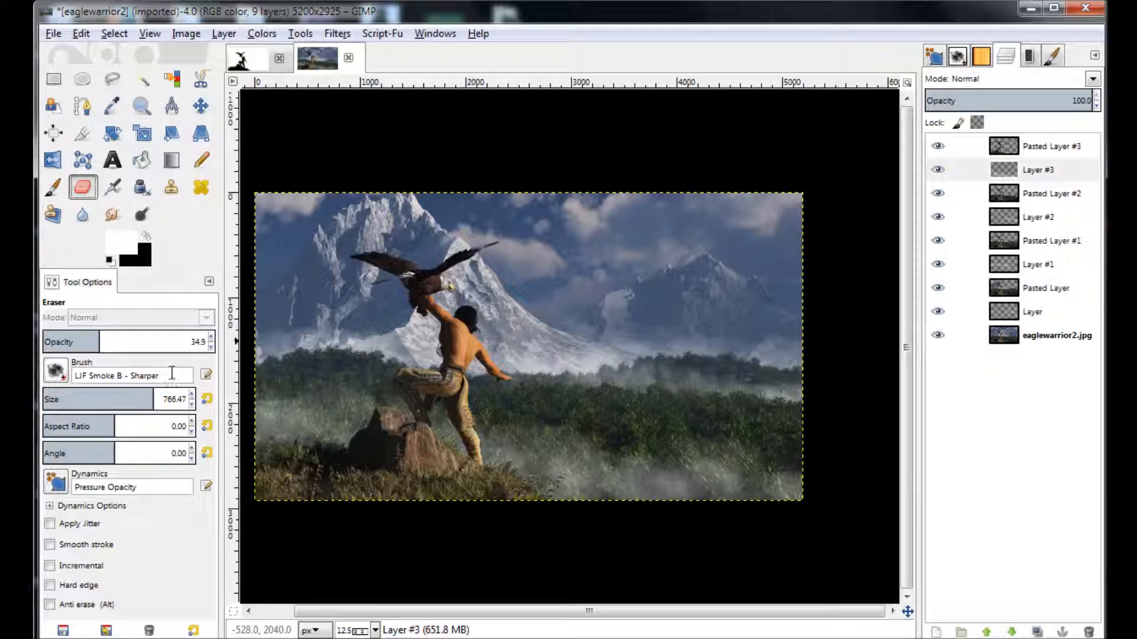
pyautogui.click(50, 377)
pyautogui.scroll(5, 186, 493)
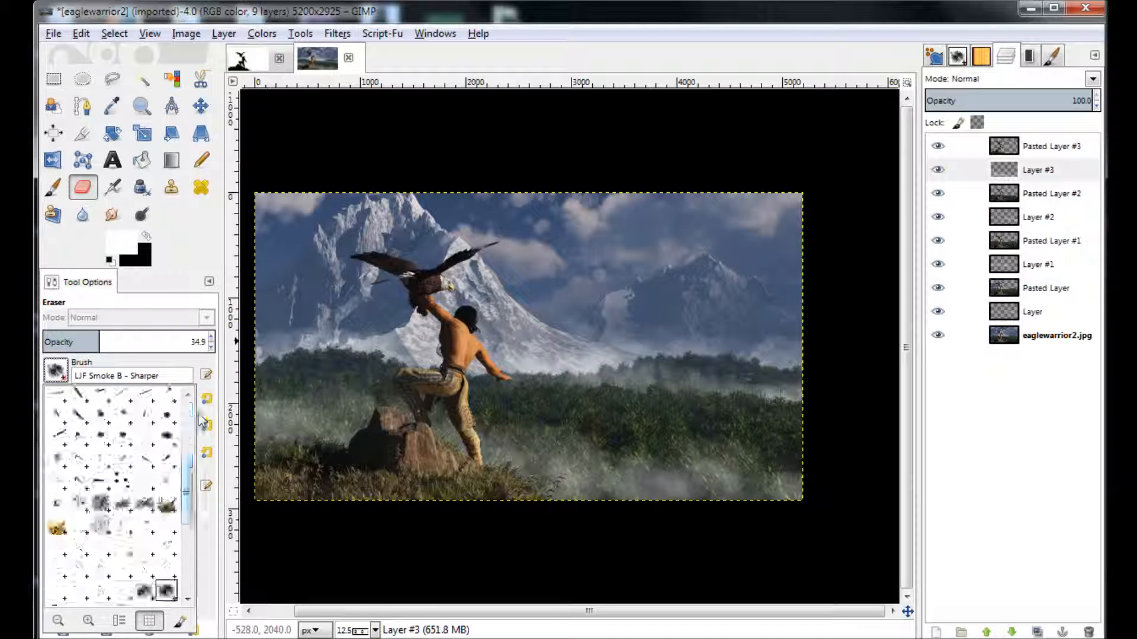
pyautogui.doubleClick(83, 401)
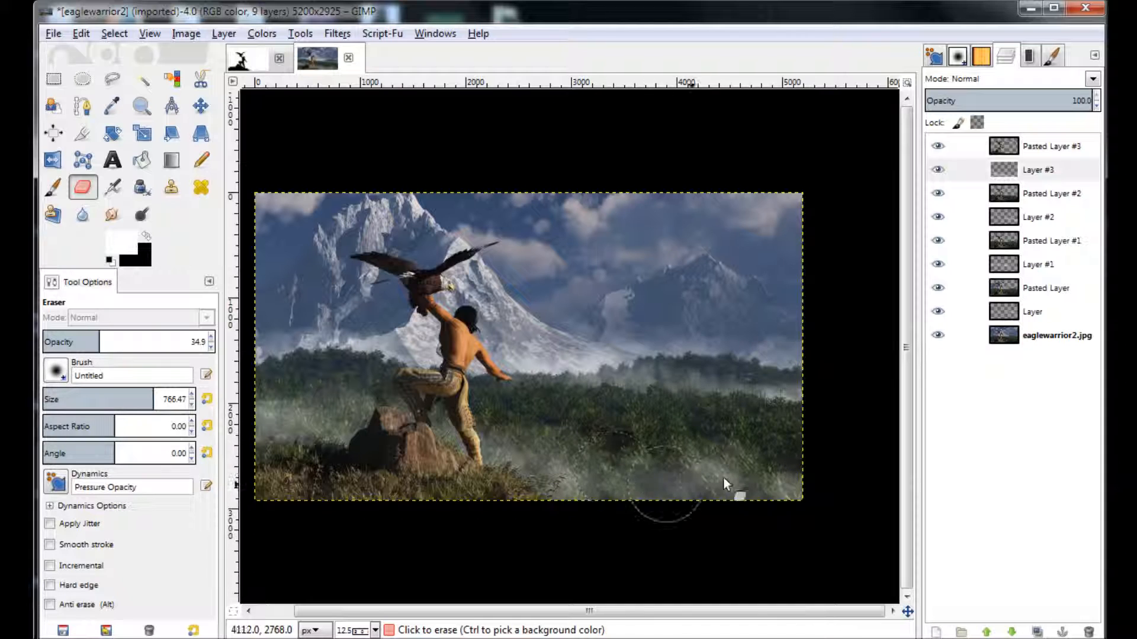
pyautogui.moveTo(827, 488); pyautogui.dragTo(634, 455)
pyautogui.moveTo(504, 439)
pyautogui.mouseDown()
pyautogui.moveTo(421, 412)
pyautogui.moveTo(323, 409)
pyautogui.moveTo(263, 436)
pyautogui.moveTo(492, 446)
pyautogui.moveTo(624, 475)
pyautogui.moveTo(739, 473)
pyautogui.mouseUp()
# Select Layer #2 and erase part of its mist along the tree line to the warrior's right
pyautogui.click(1035, 266)
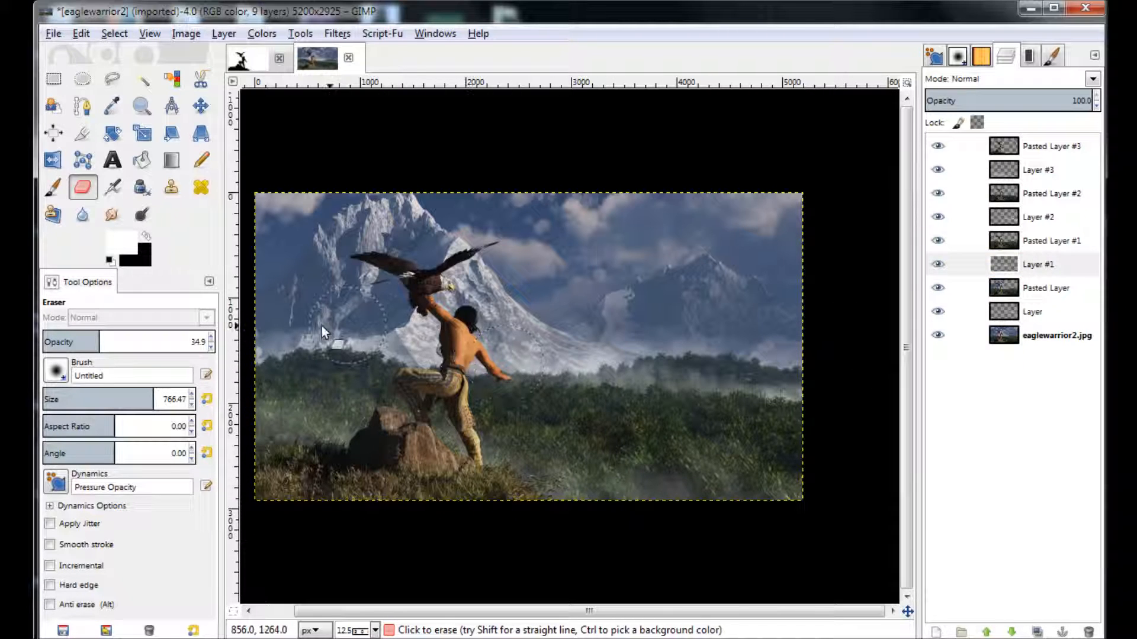
pyautogui.click(965, 216)
pyautogui.moveTo(544, 371)
pyautogui.mouseDown()
pyautogui.moveTo(679, 365)
pyautogui.moveTo(771, 386)
pyautogui.moveTo(814, 377)
pyautogui.mouseUp()
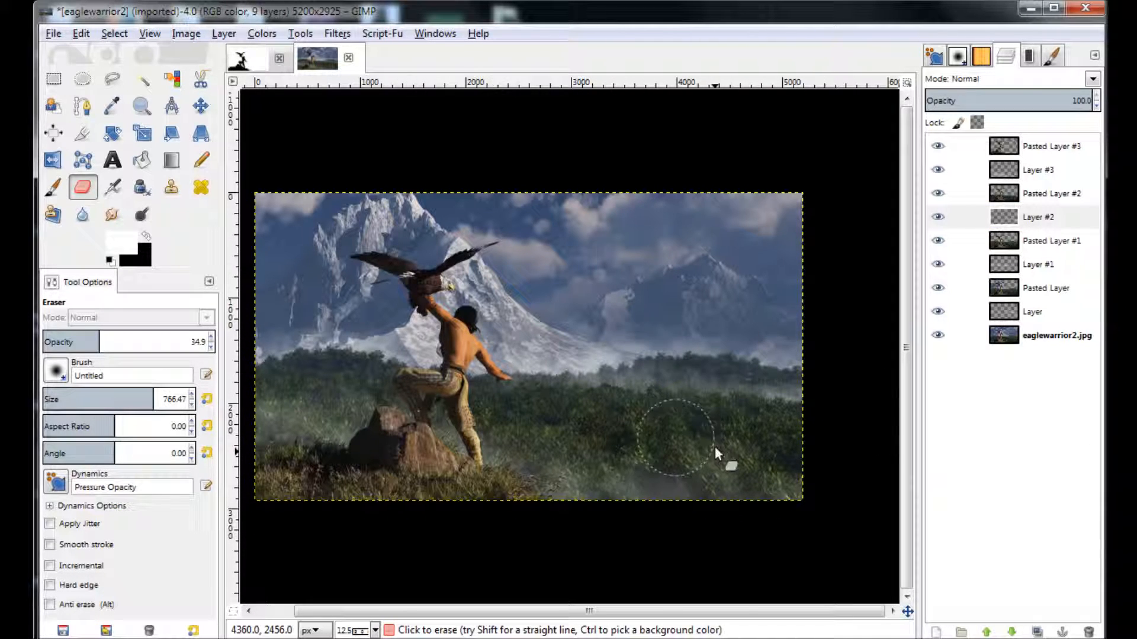
# Hide the painted mist layers and show them all again to compare the scene with and without mist
pyautogui.click(937, 311)
pyautogui.click(937, 240)
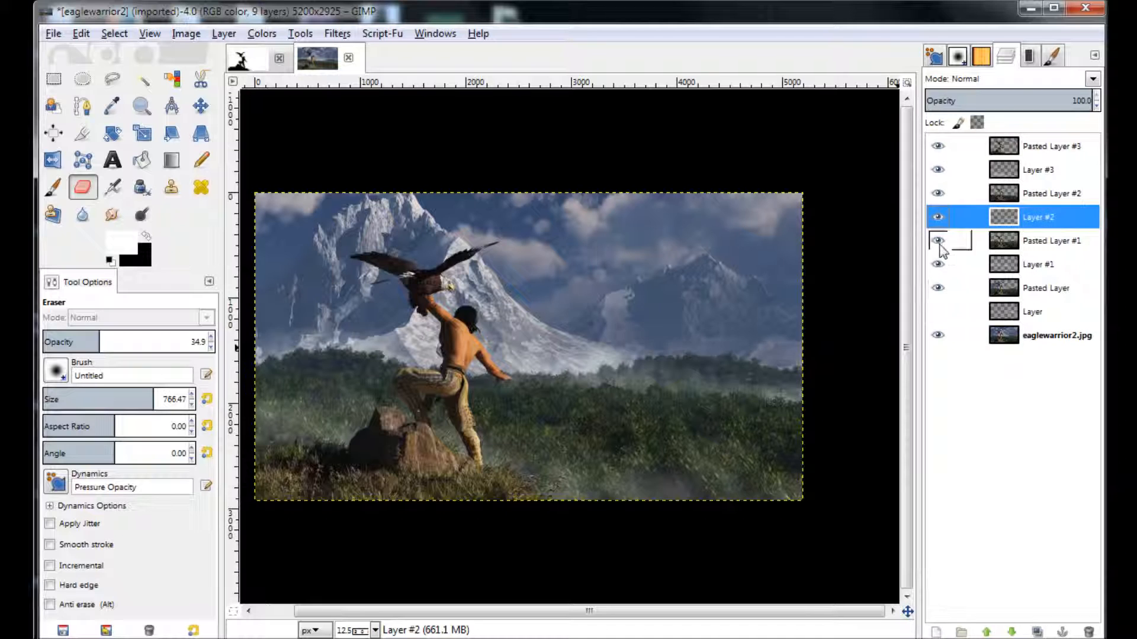
pyautogui.click(937, 169)
pyautogui.click(937, 217)
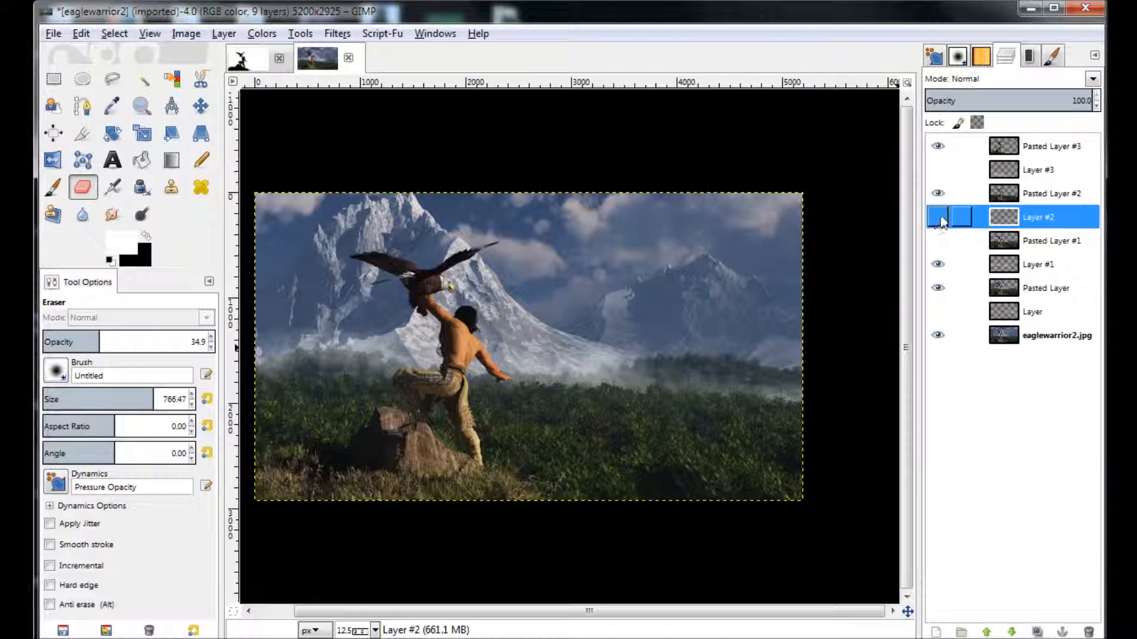
pyautogui.click(937, 241)
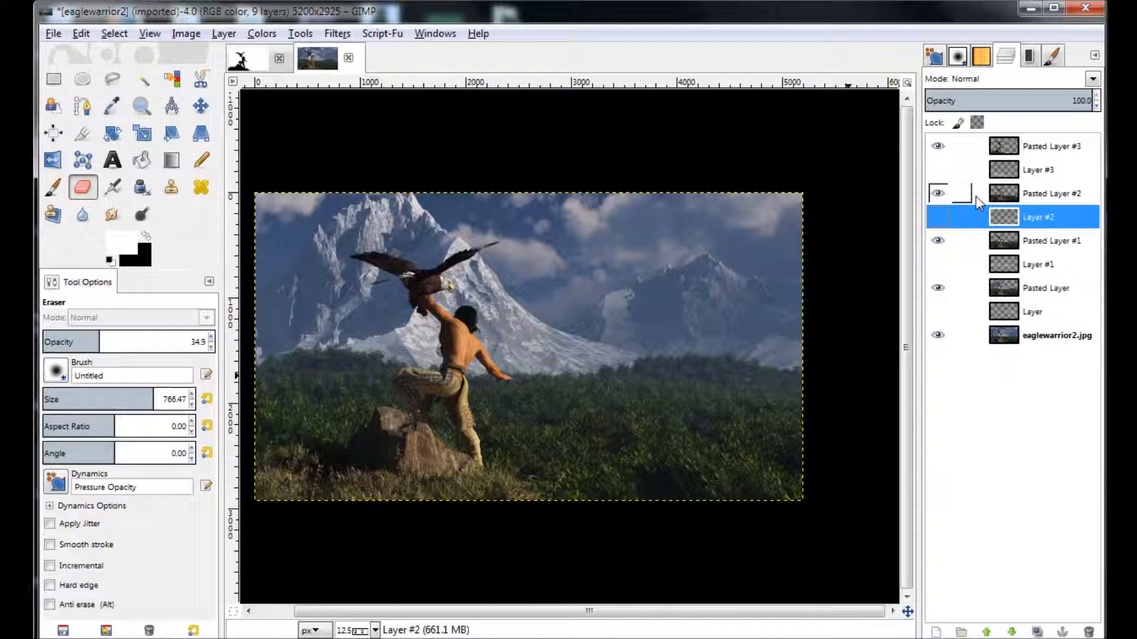
pyautogui.click(938, 170)
pyautogui.click(938, 217)
pyautogui.click(937, 265)
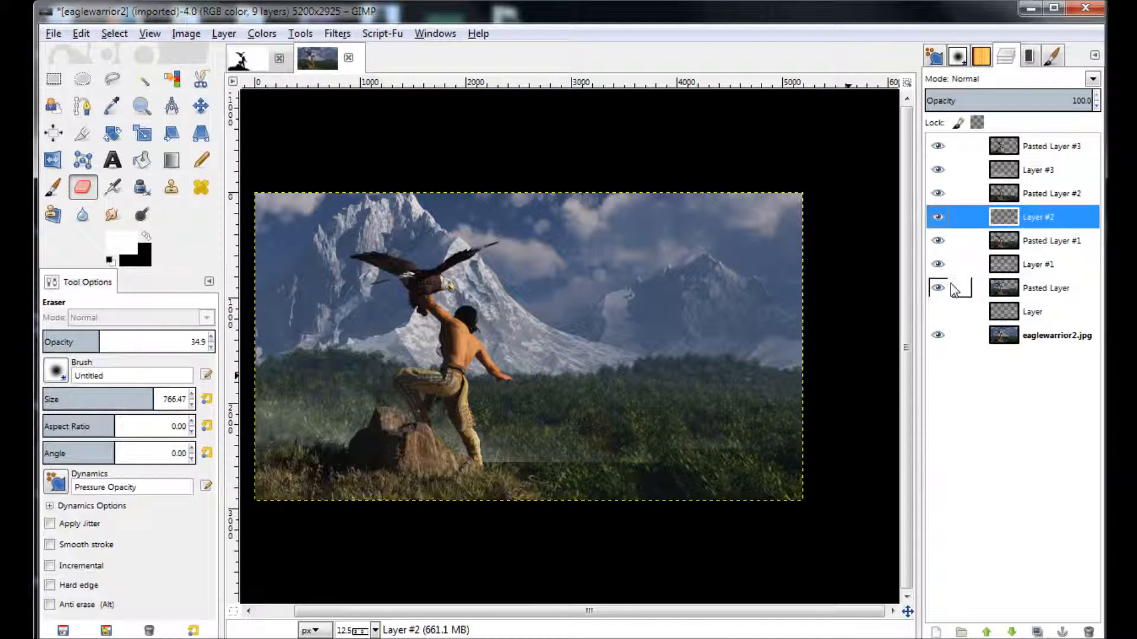
pyautogui.click(937, 312)
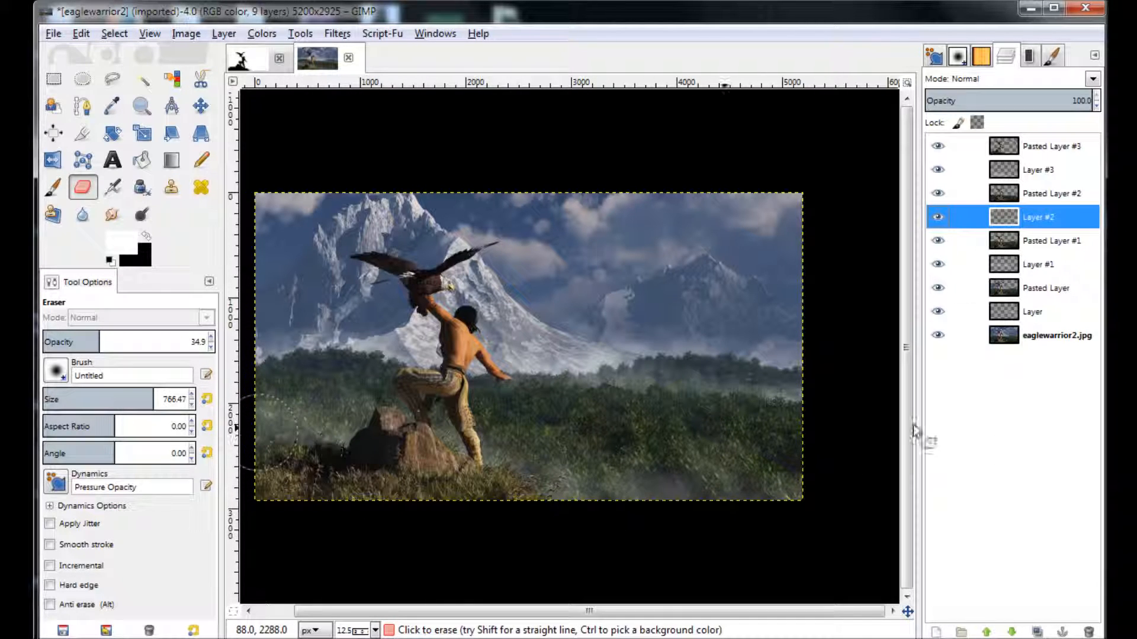
# Select Layer #3 and choose the LJF Smoke C - Soft brush for painting
pyautogui.click(971, 170)
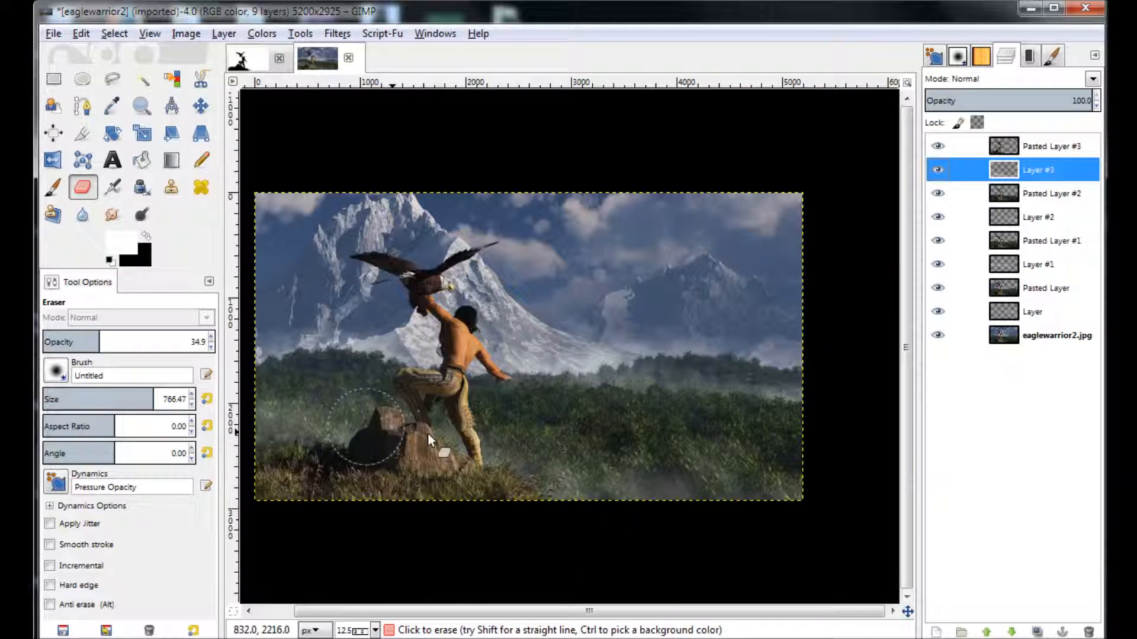
pyautogui.click(53, 187)
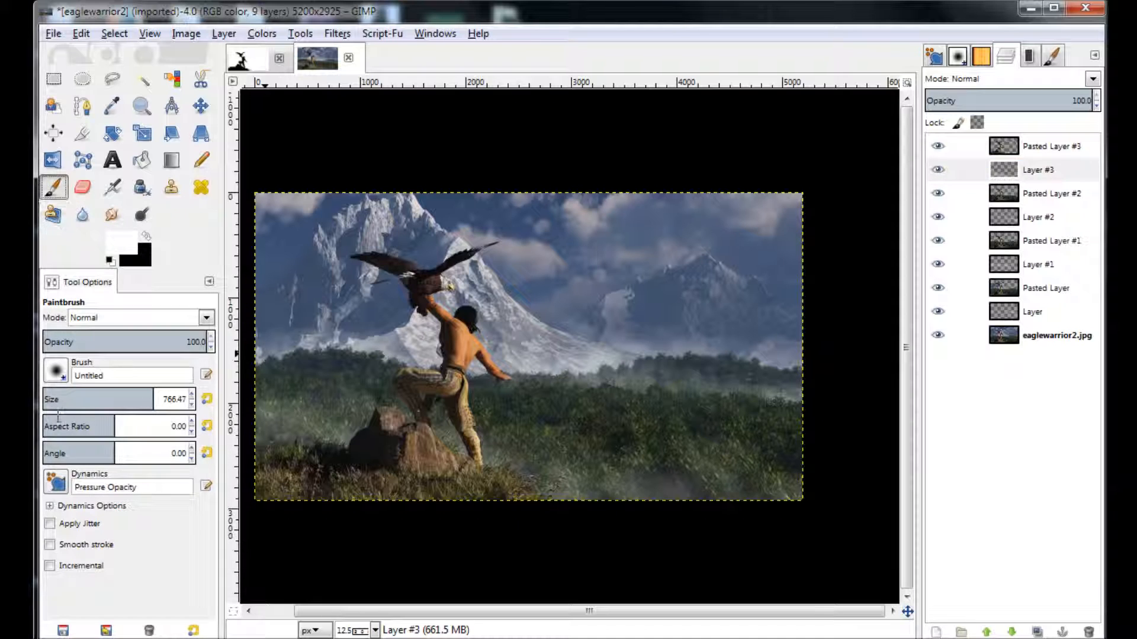
pyautogui.click(56, 372)
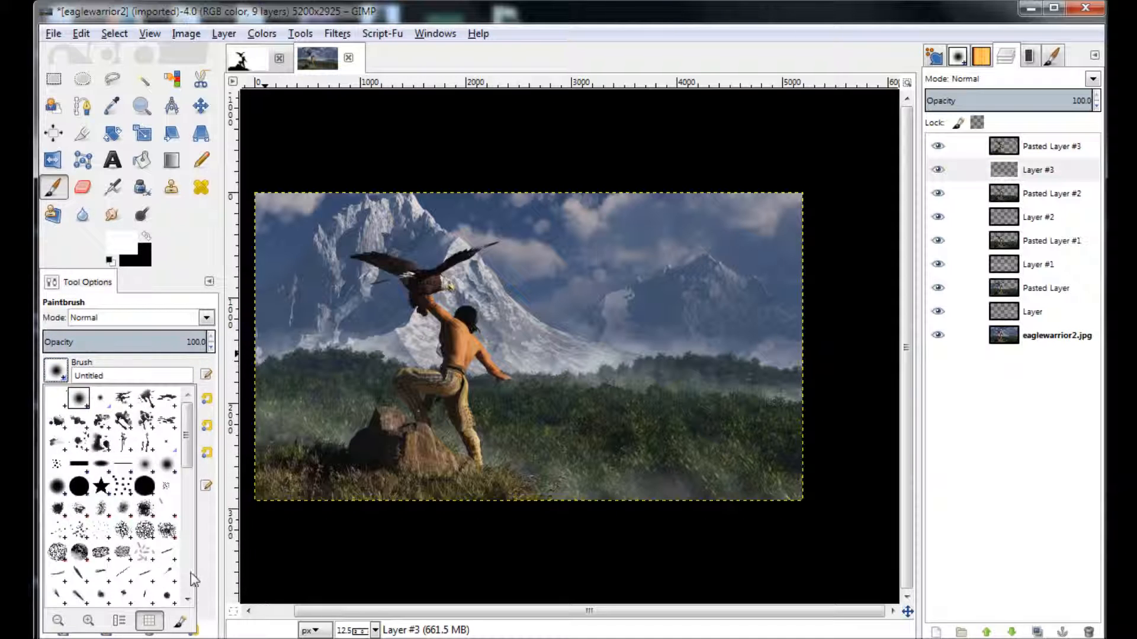
pyautogui.scroll(-5, 187, 575)
pyautogui.click(57, 599)
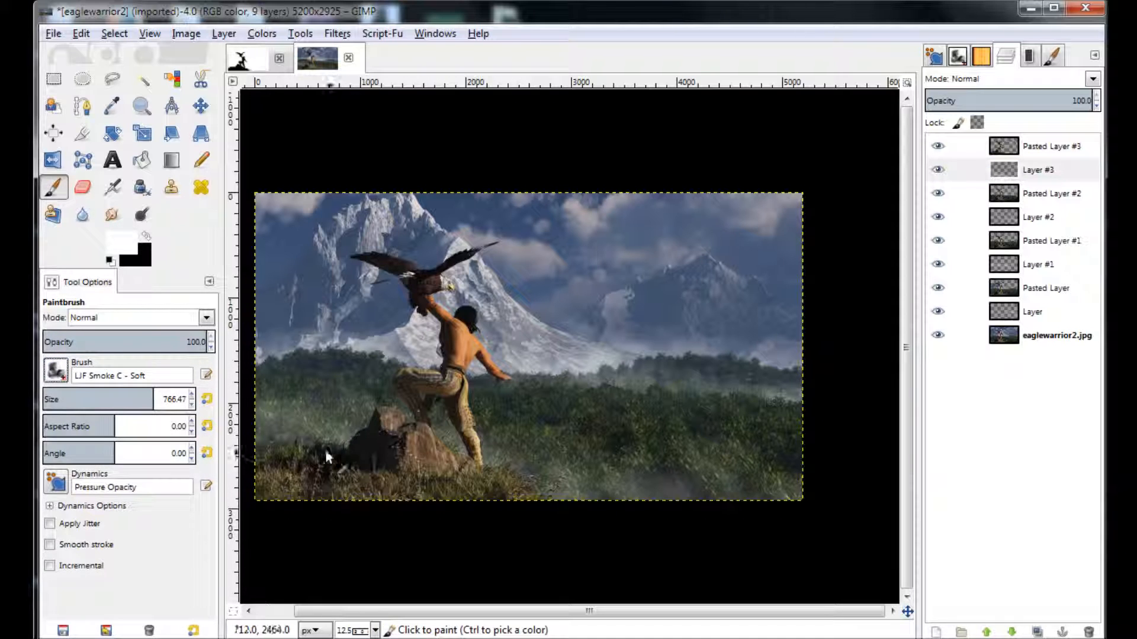
pyautogui.moveTo(325, 452); pyautogui.dragTo(296, 437)
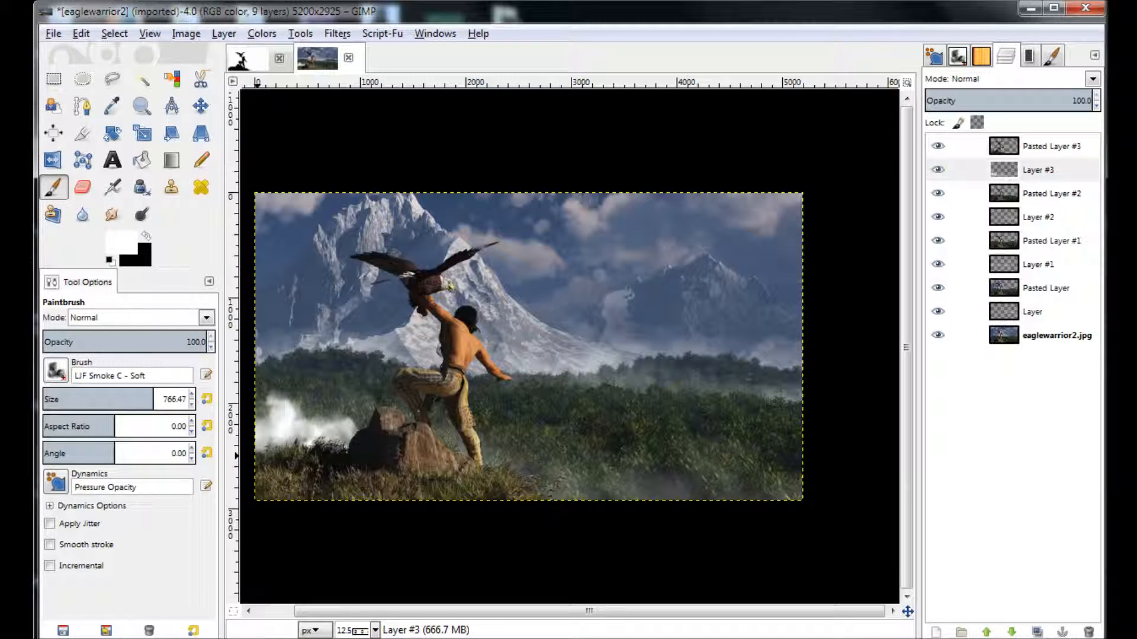
pyautogui.hotkey('ctrl', 'z')
pyautogui.hotkey('ctrl', 'z')
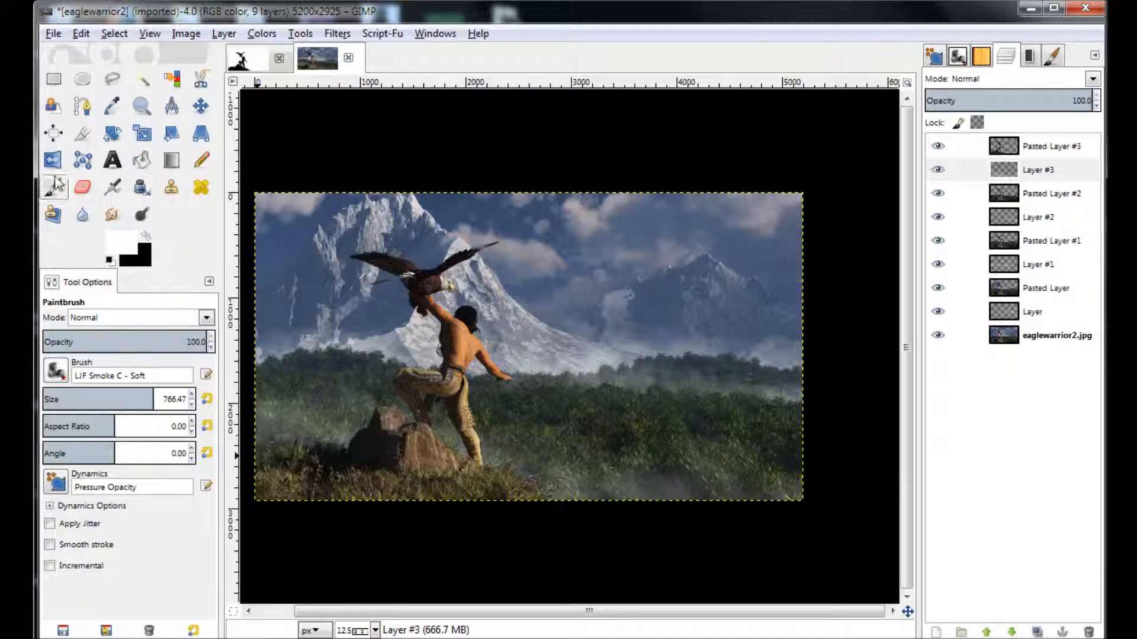
# Airbrush denser white mist on Layer #3 behind the rock and across the foreground foliage to the warrior's right
pyautogui.click(113, 188)
pyautogui.moveTo(287, 441)
pyautogui.mouseDown()
pyautogui.moveTo(554, 514)
pyautogui.moveTo(485, 456)
pyautogui.moveTo(587, 504)
pyautogui.moveTo(803, 508)
pyautogui.moveTo(788, 501)
pyautogui.mouseUp()
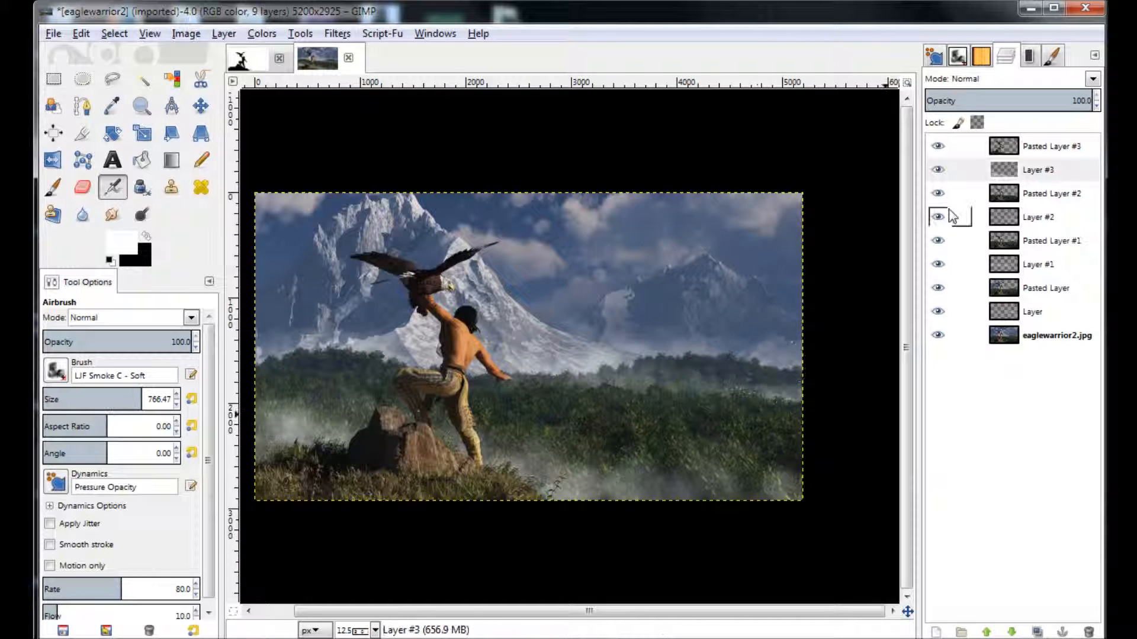
# Flatten the image into a single layer
pyautogui.click(1093, 56)
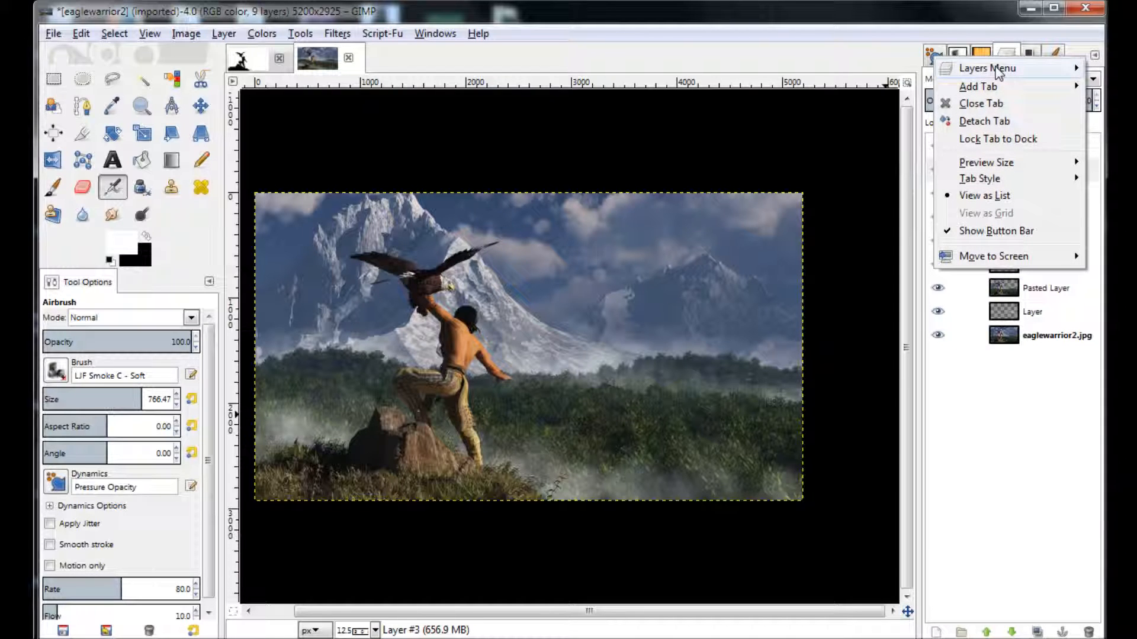
pyautogui.moveTo(1003, 71)
pyautogui.click(1096, 506)
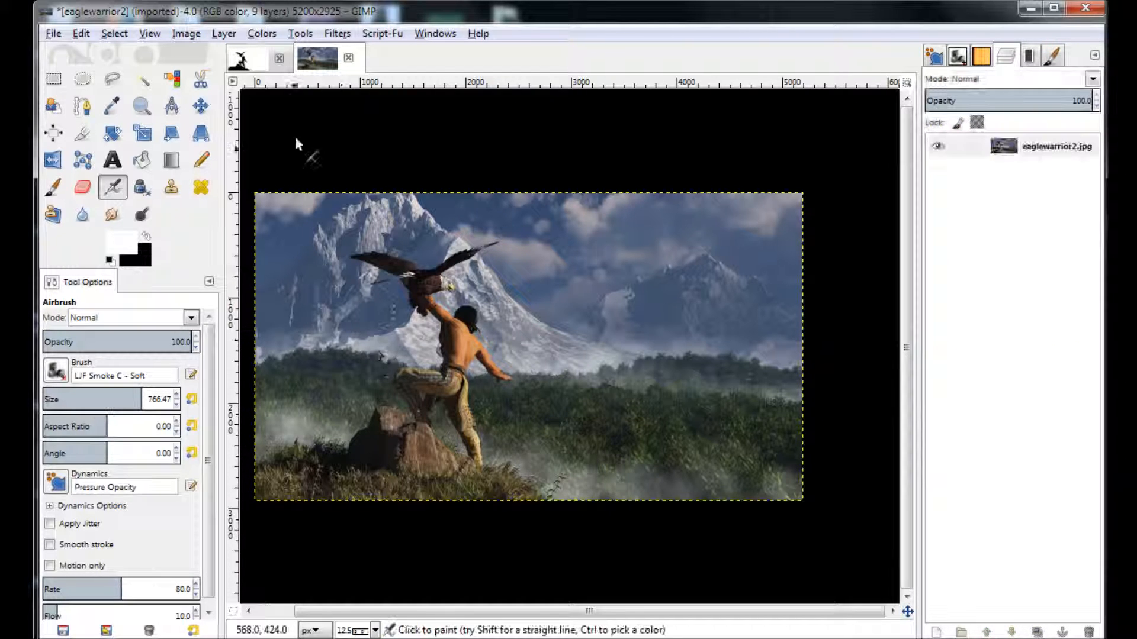
# Adjust the image's Levels on the Value channel with input black 5, gamma 1.10 and input white 230
pyautogui.click(254, 29)
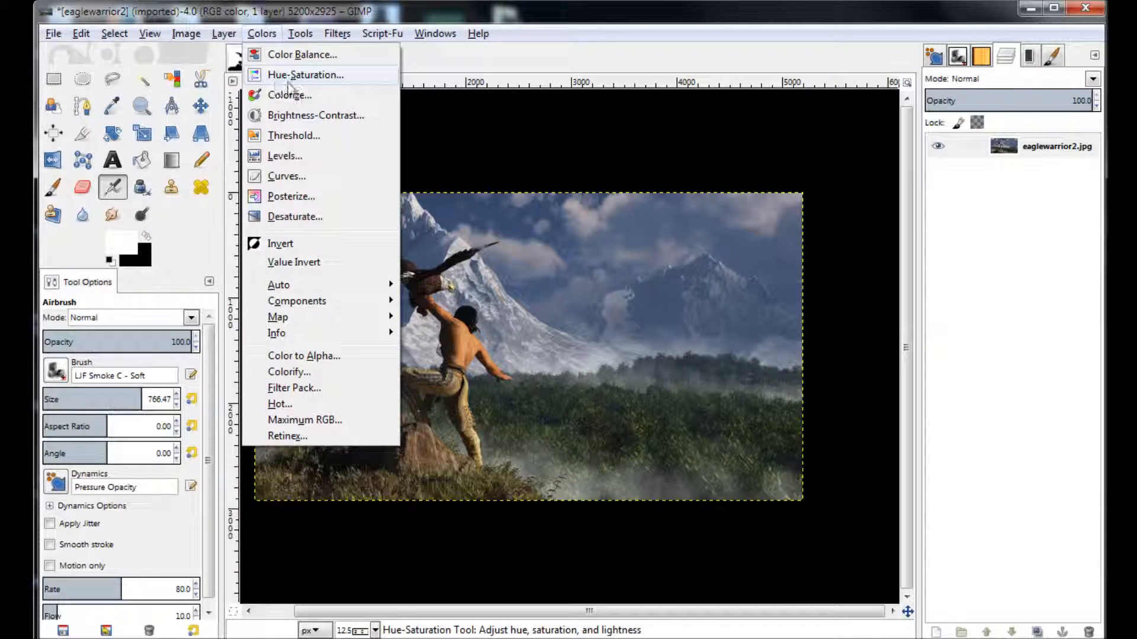
pyautogui.click(282, 156)
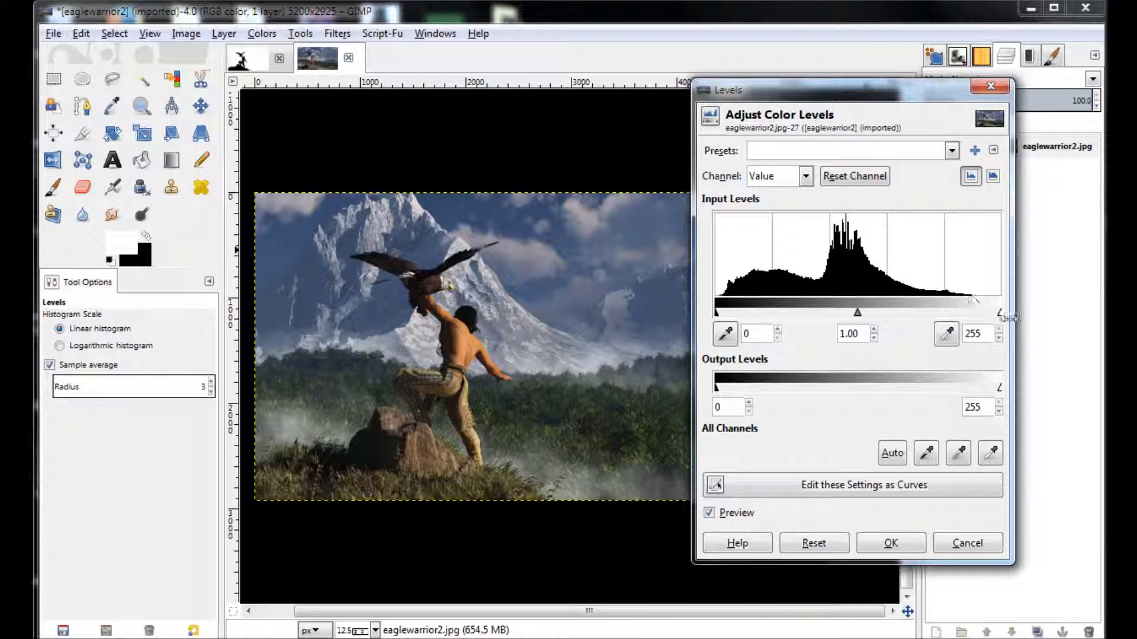
pyautogui.moveTo(1001, 320); pyautogui.dragTo(974, 319)
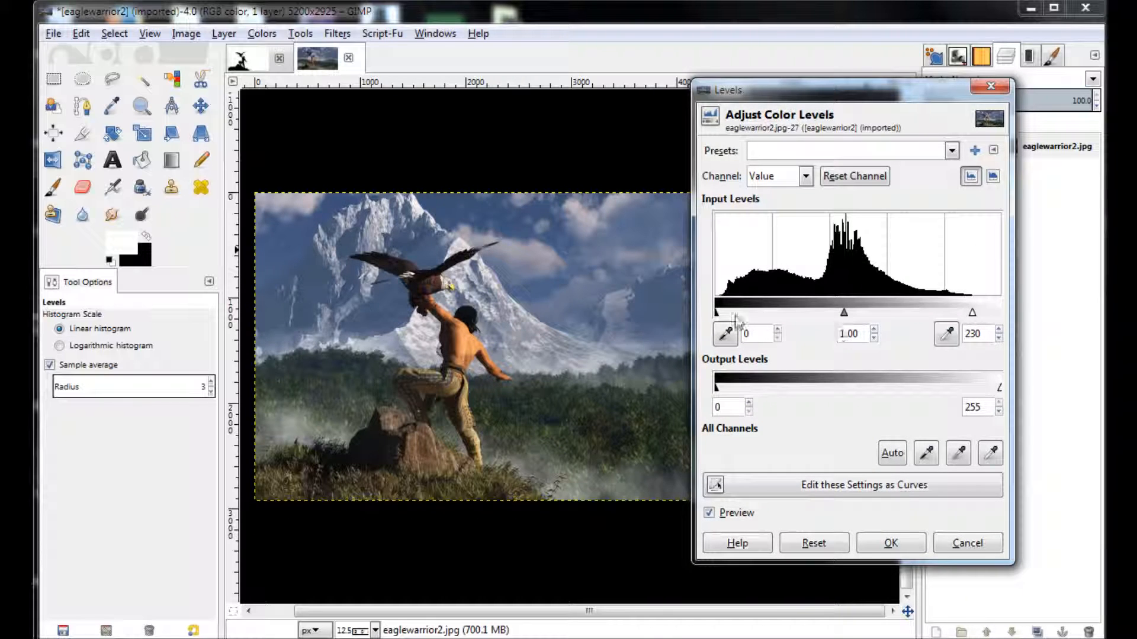
pyautogui.moveTo(716, 314); pyautogui.dragTo(719, 318)
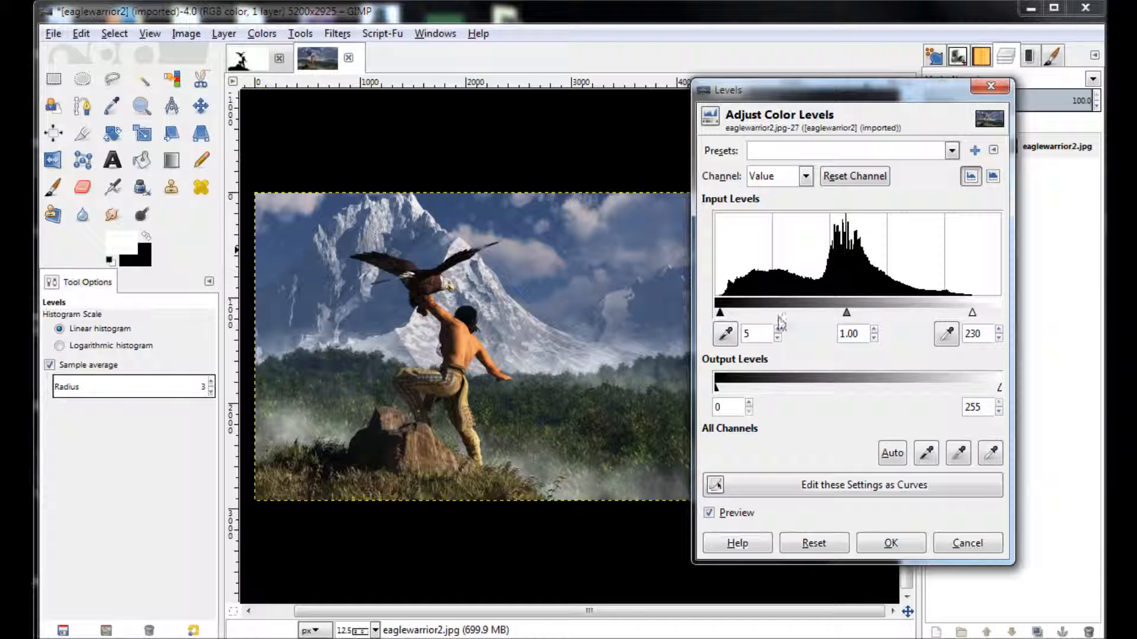
pyautogui.moveTo(845, 317); pyautogui.dragTo(840, 318)
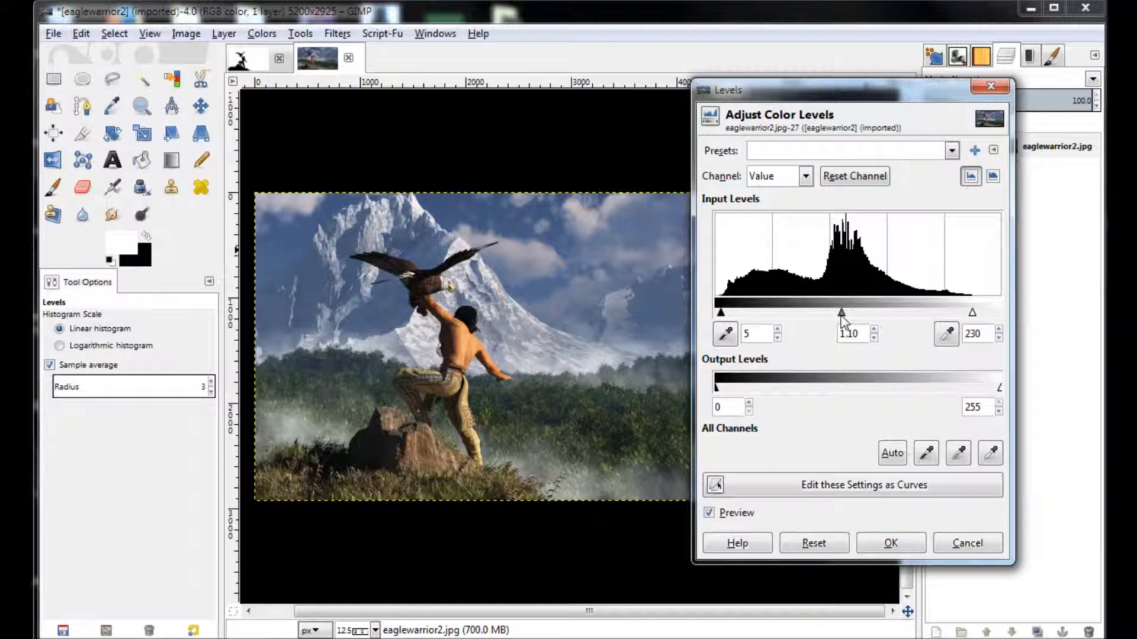
pyautogui.click(890, 543)
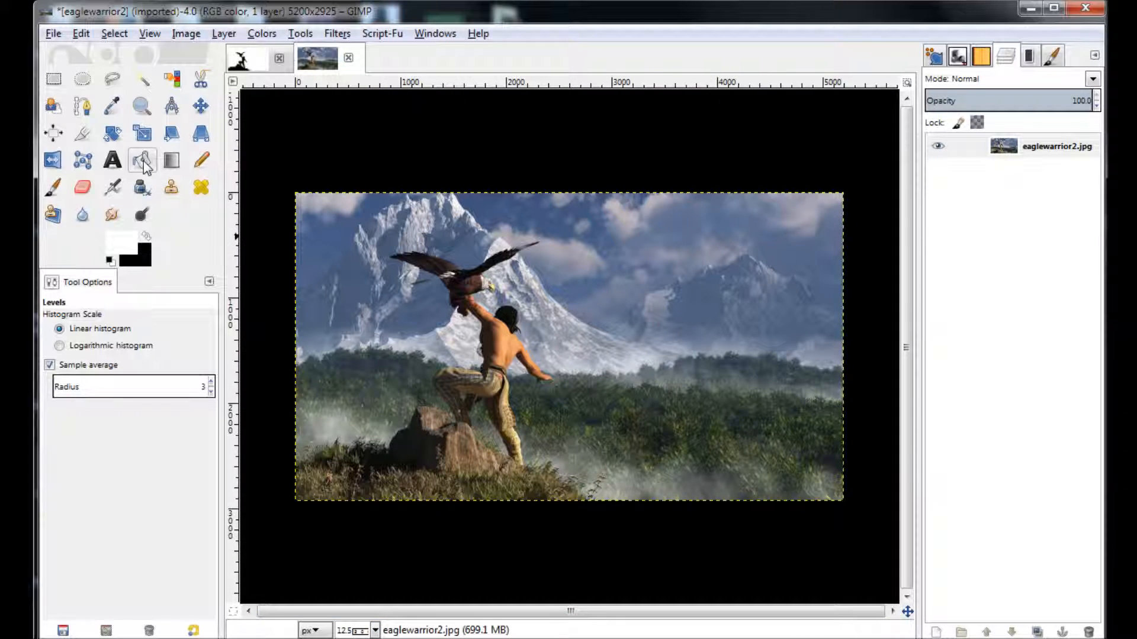
# Flip the whole picture horizontally so the warrior faces the opposite way
pyautogui.click(52, 160)
pyautogui.click(572, 437)
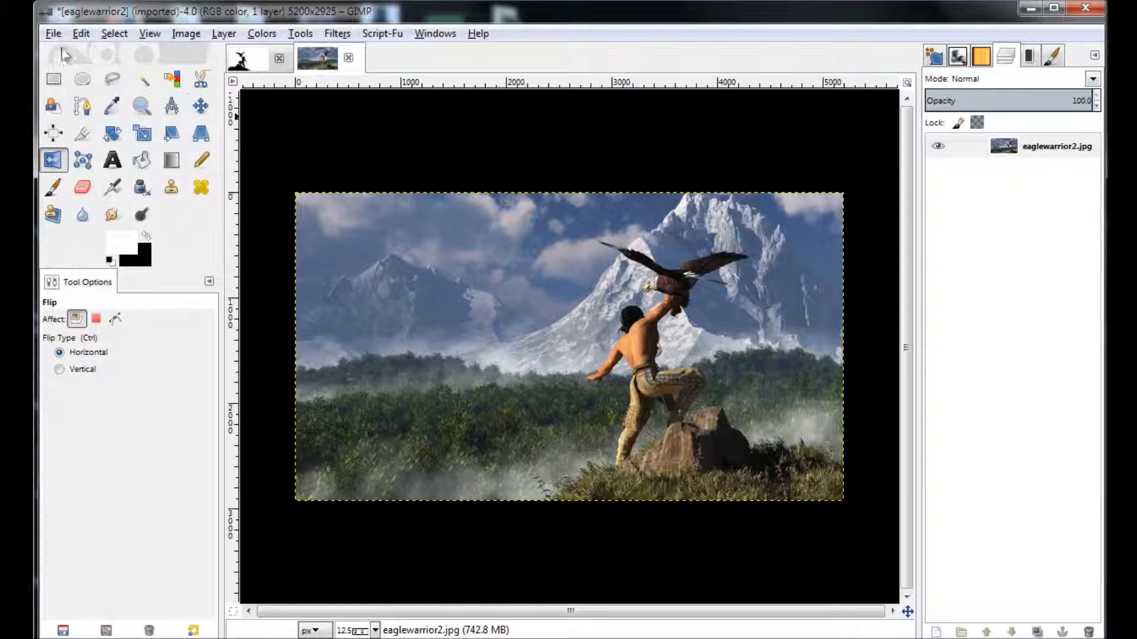
pyautogui.click(54, 34)
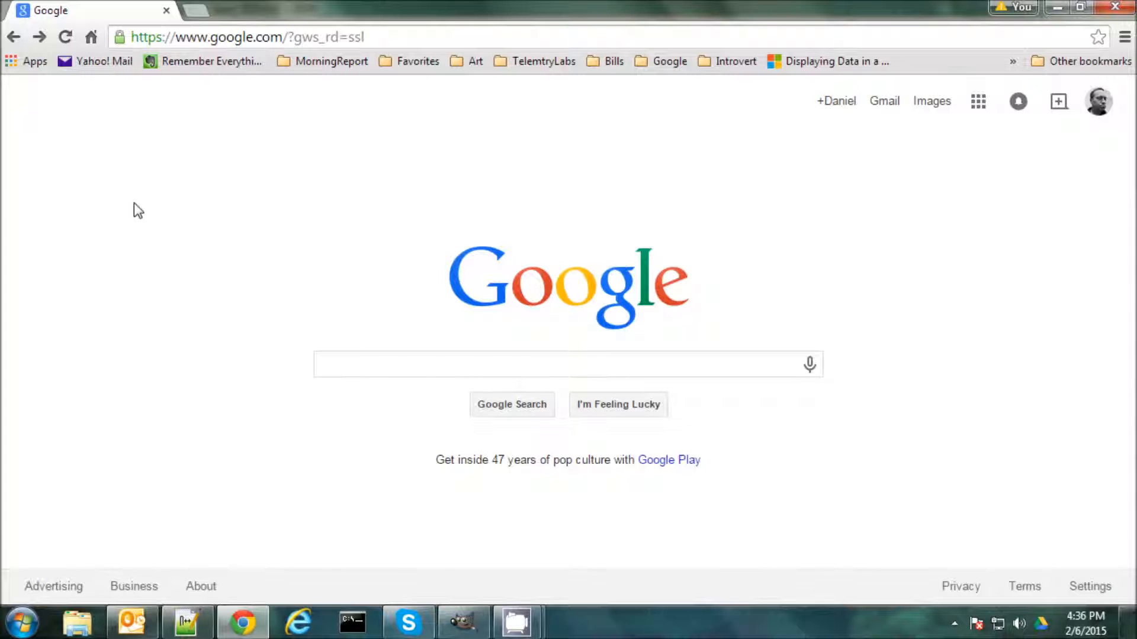
pyautogui.click(191, 35)
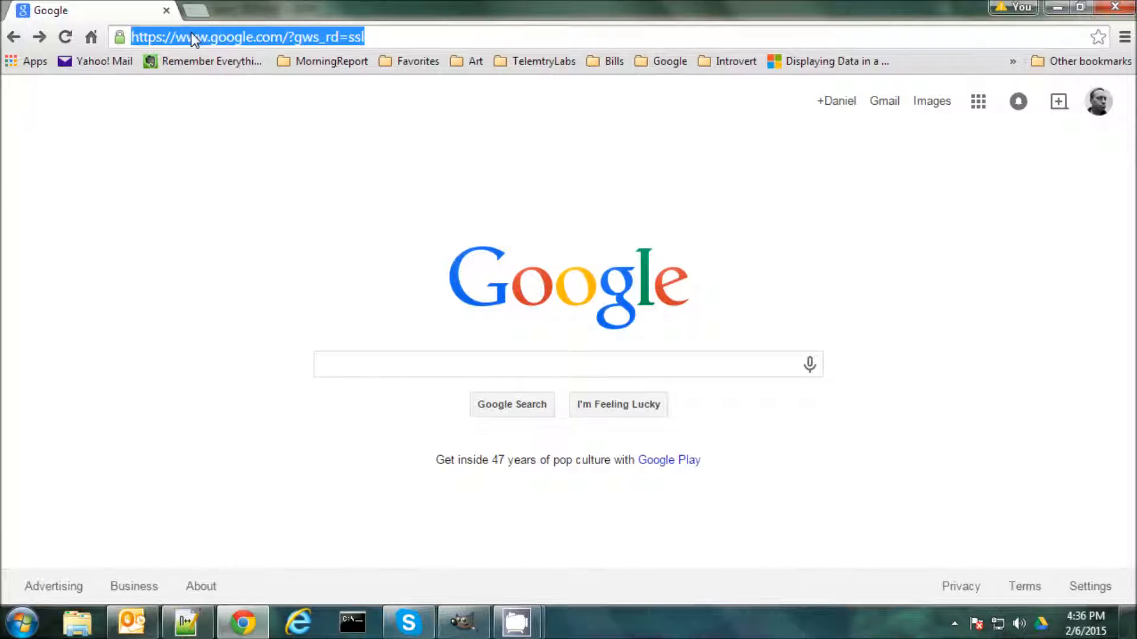
pyautogui.write('www.Int')
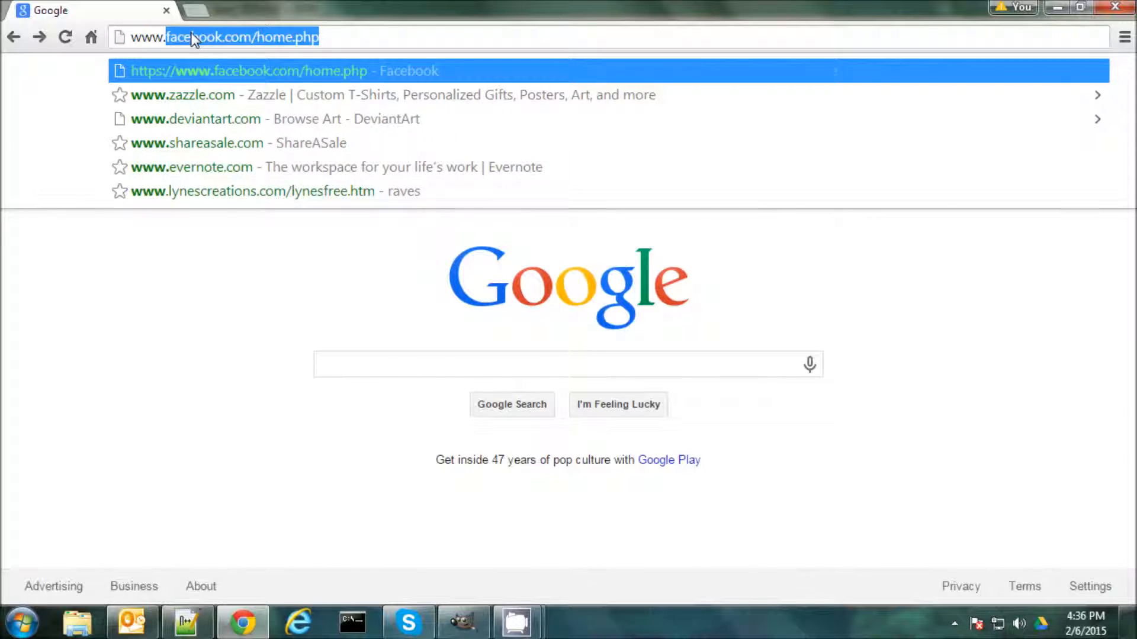
pyautogui.write('rovertArtist')
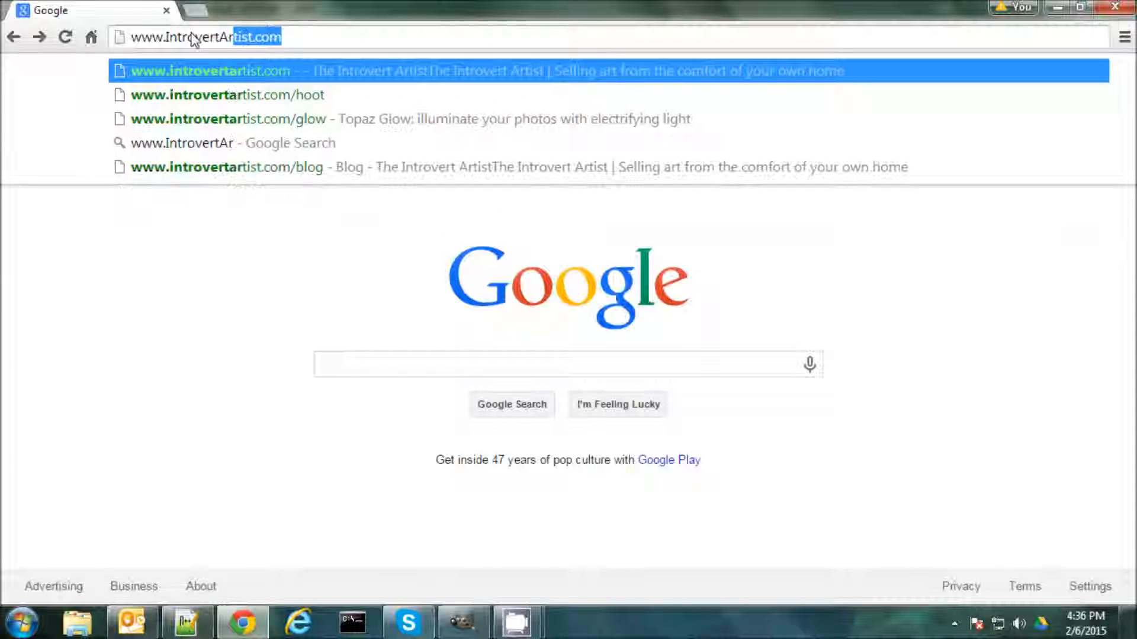
pyautogui.write('.co')
pyautogui.press('Return')
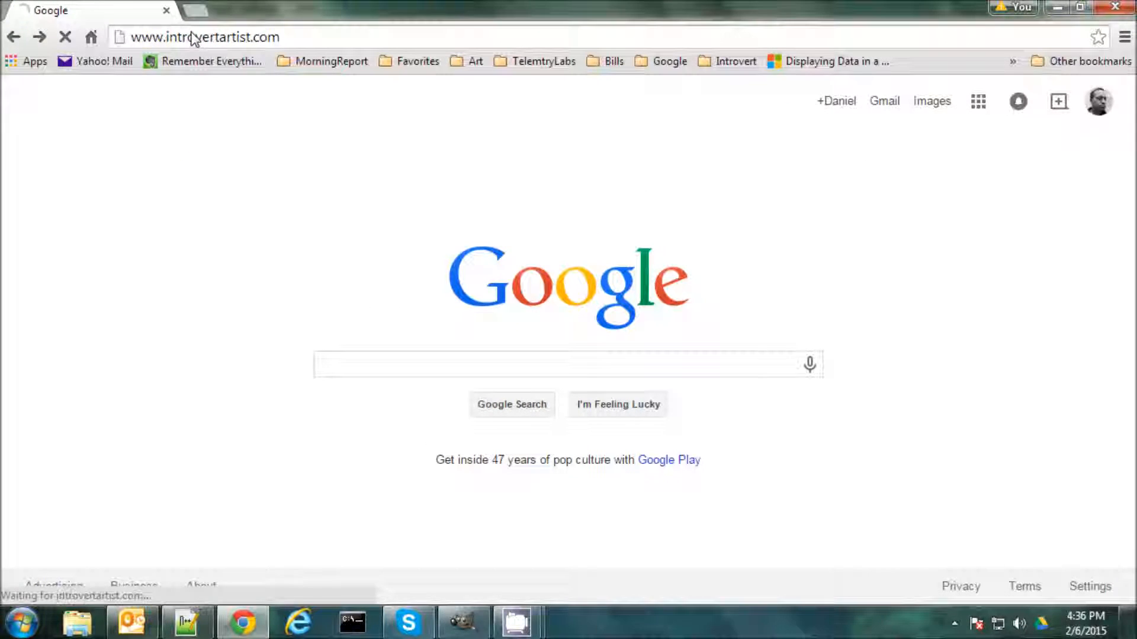
# Look over the Introvert Artist home page, then open Get the Newsletter and view its signup form
pyautogui.scroll(-3, 284, 399)
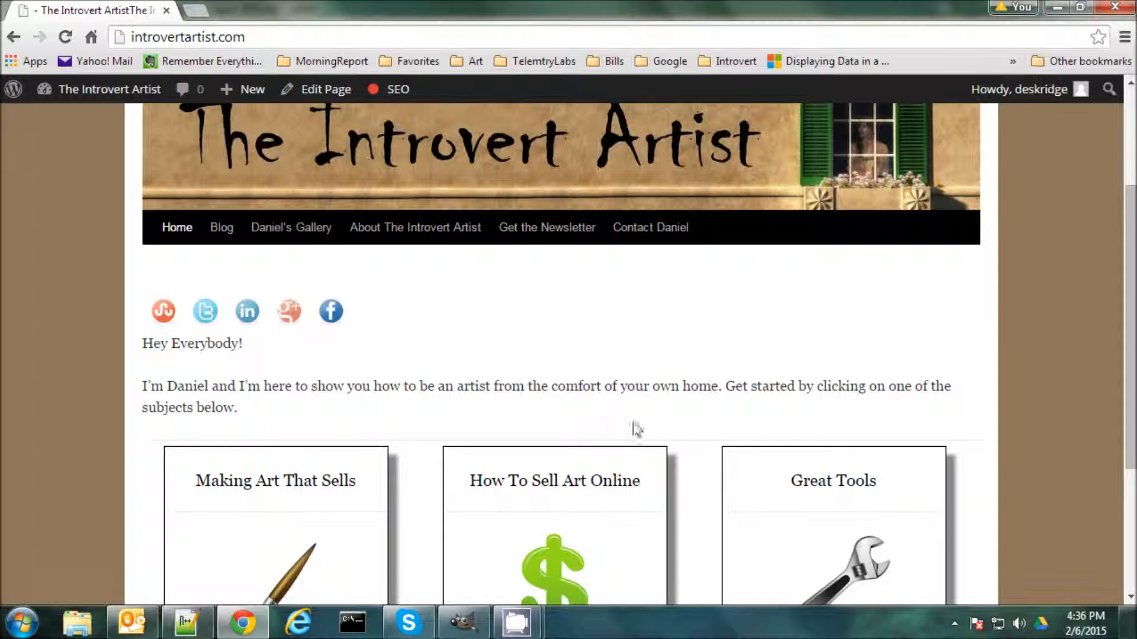
pyautogui.scroll(2, 592, 423)
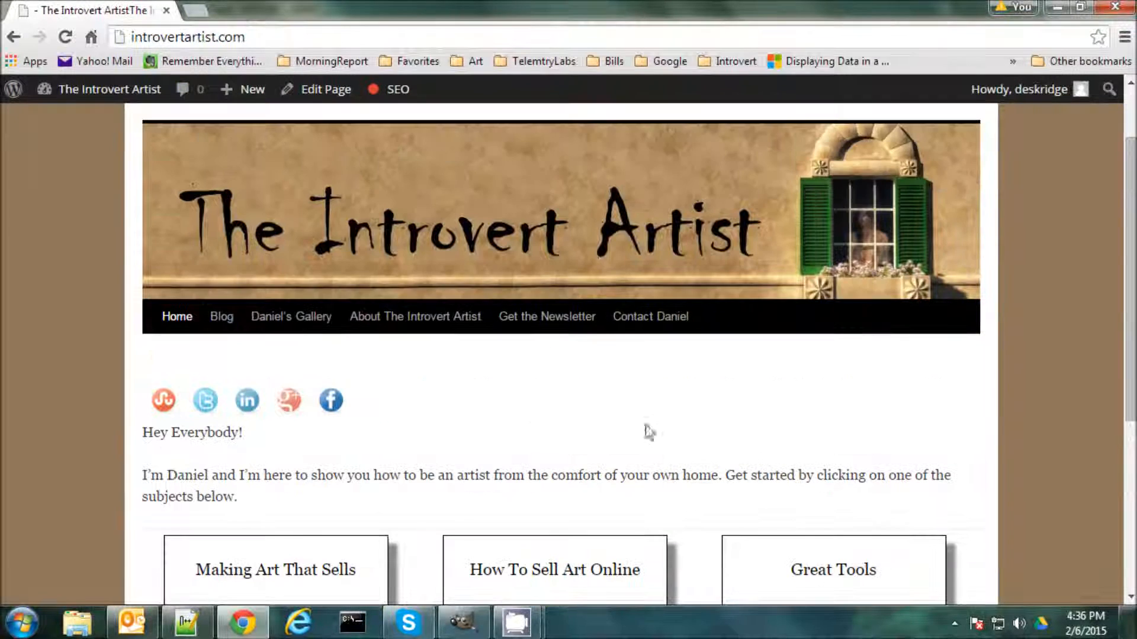
pyautogui.click(533, 329)
pyautogui.moveTo(533, 624)
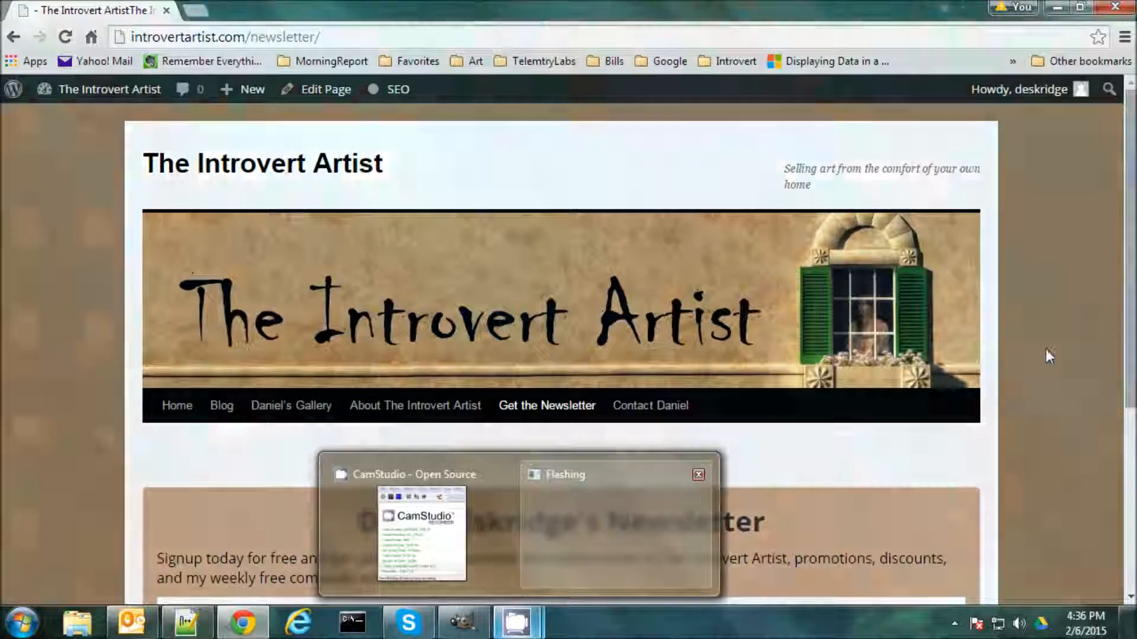
pyautogui.scroll(-4, 1036, 352)
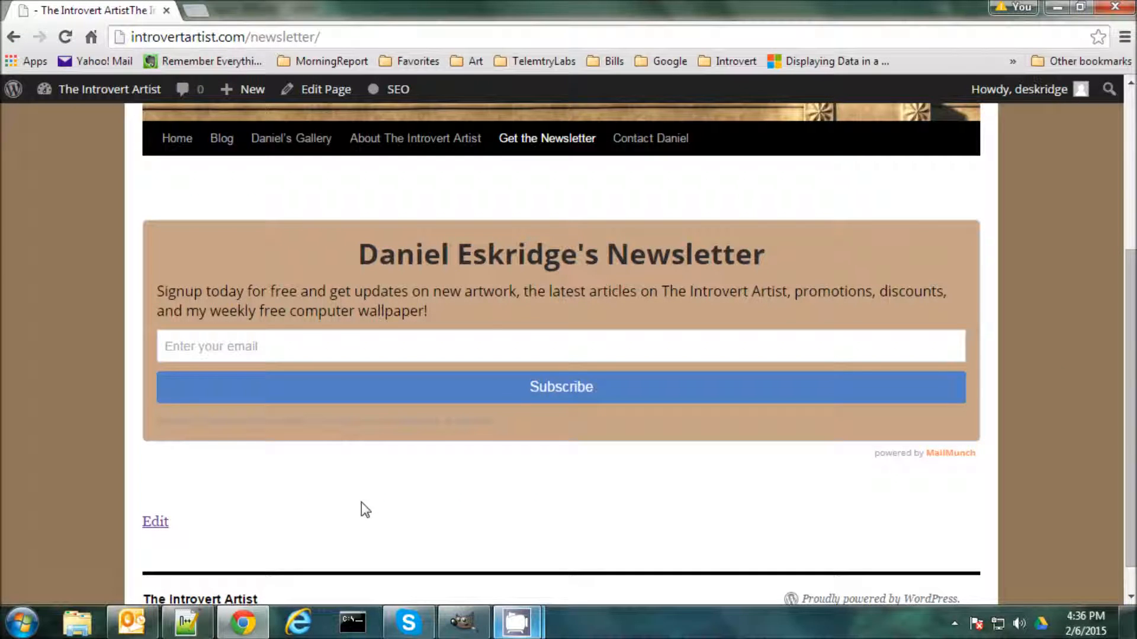